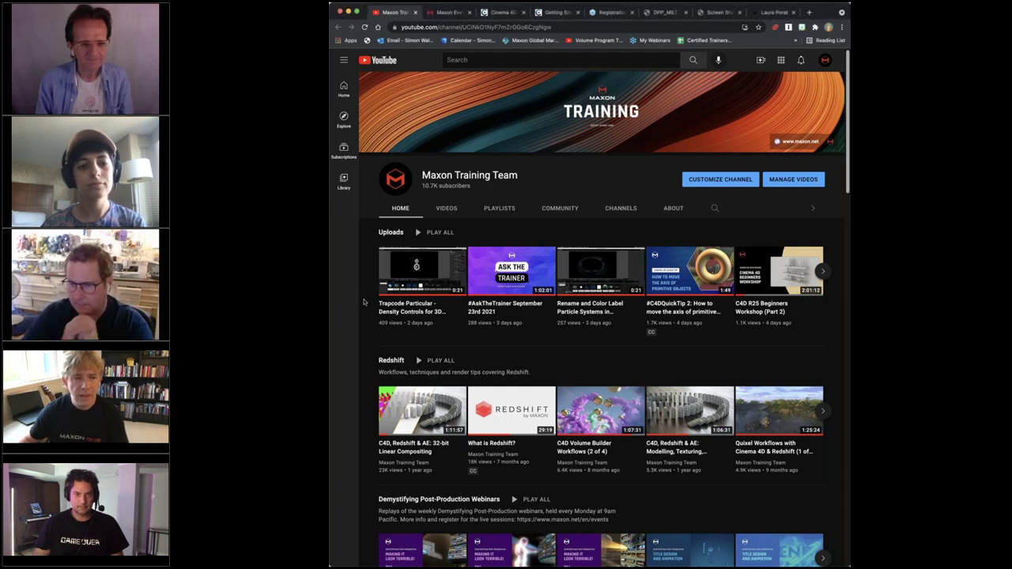
Browse the Maxon events list and show the Multidimensional MoGraph webinar's October 2021 registration page
scroll(364, 298, down, 1)
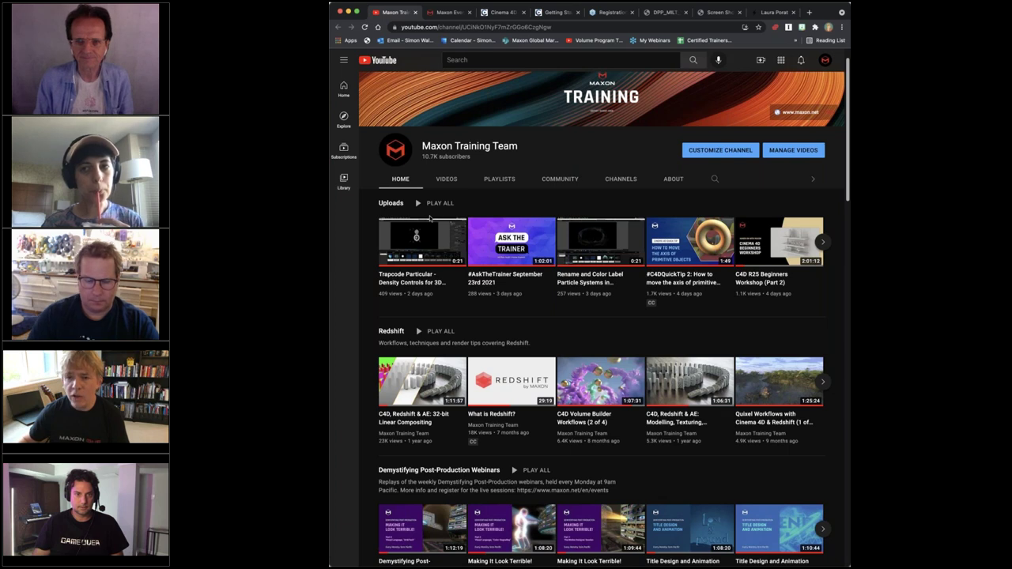
scroll(430, 219, down, 1)
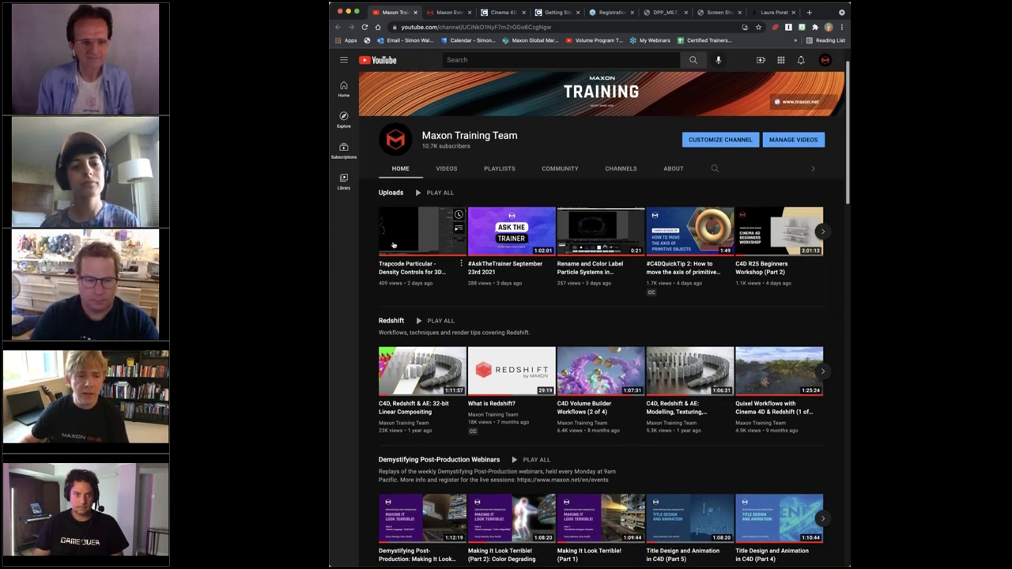
scroll(393, 245, down, 3)
scroll(393, 244, down, 15)
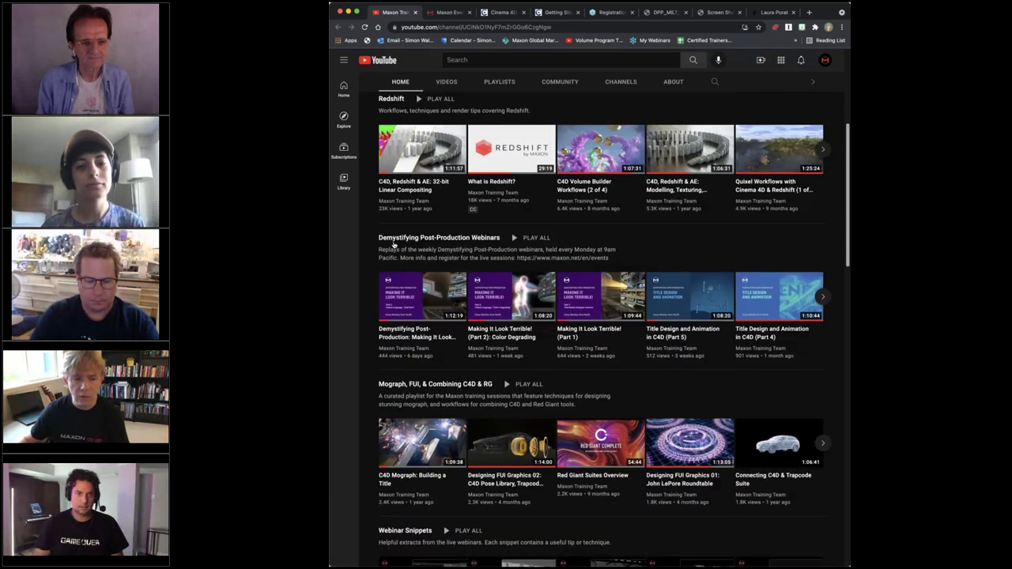
scroll(393, 244, down, 10)
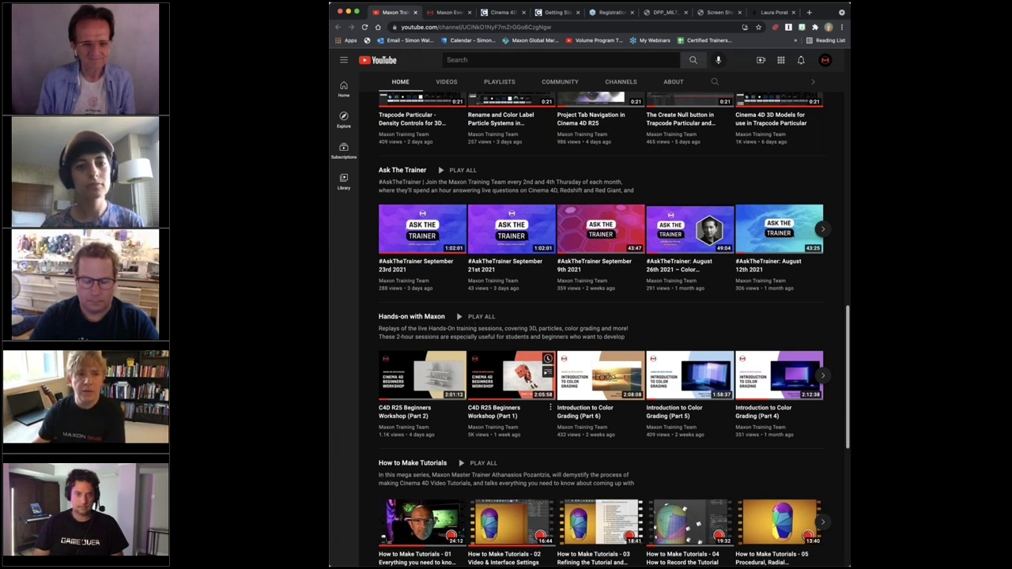
click(448, 13)
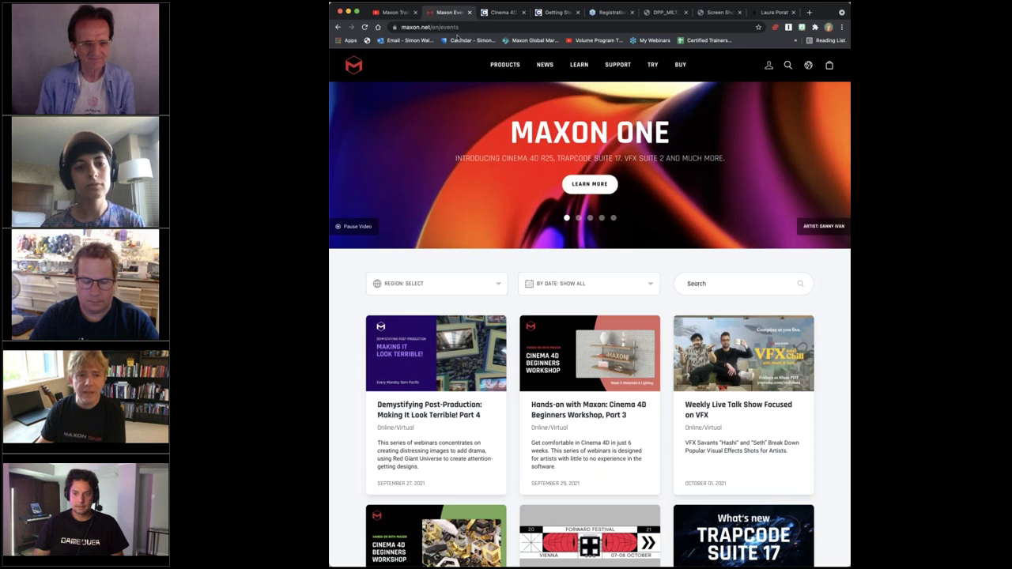
mouse_move(545, 67)
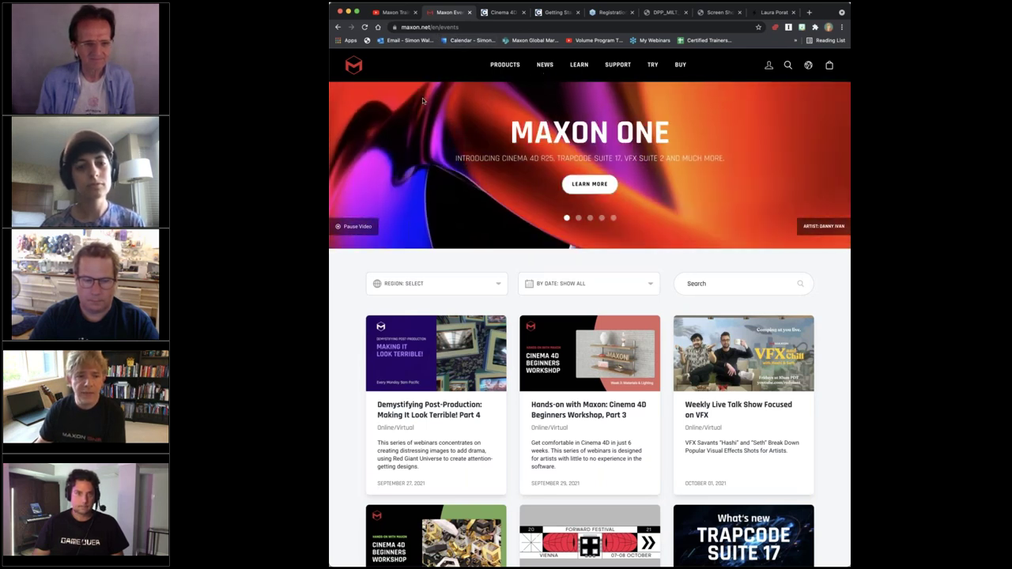
scroll(422, 100, down, 2)
scroll(423, 100, down, 3)
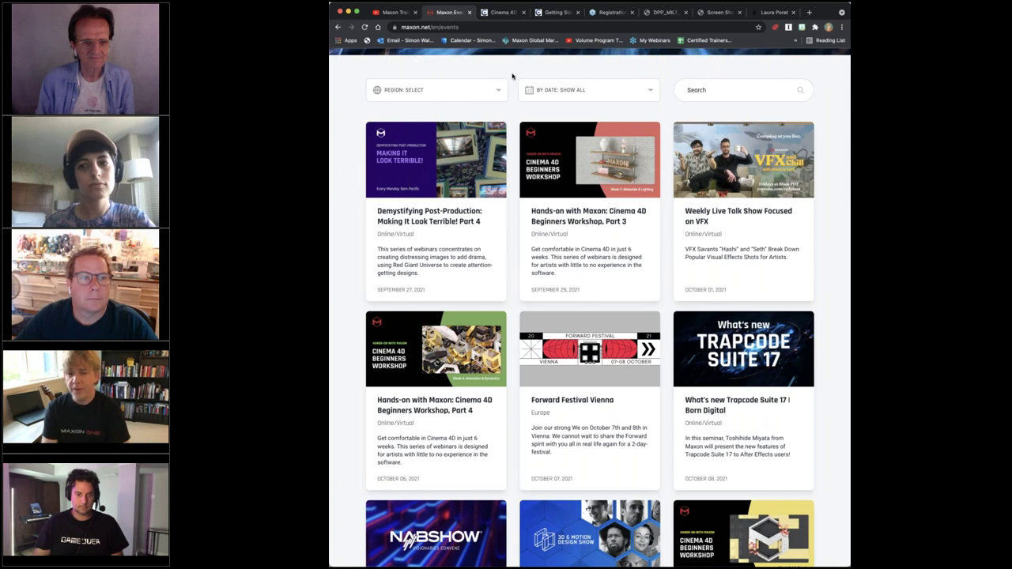
click(612, 16)
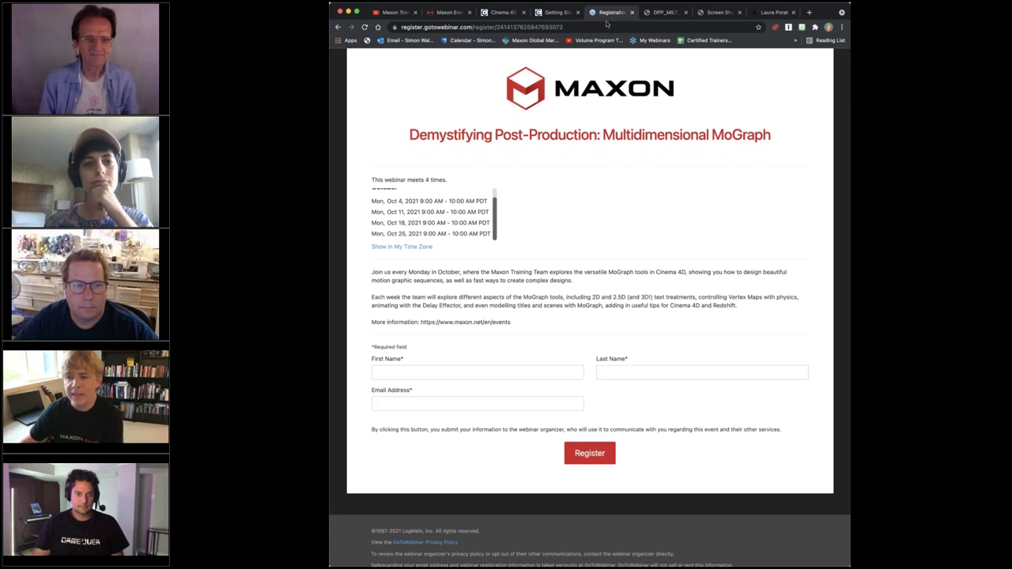
Select the registration page's full URL, then switch to the Cineversity homepage
click(597, 28)
drag(596, 27, 395, 26)
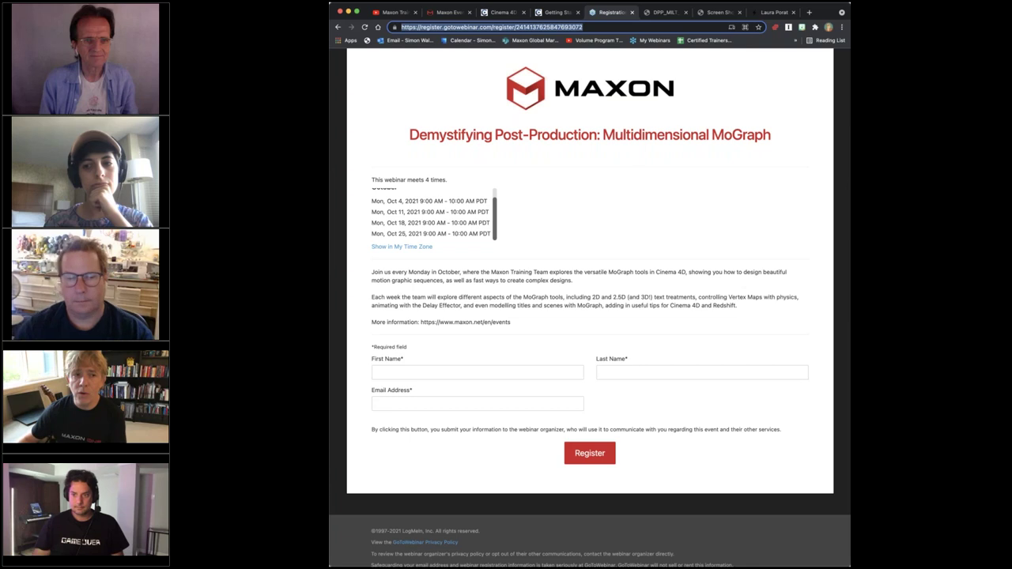
click(502, 13)
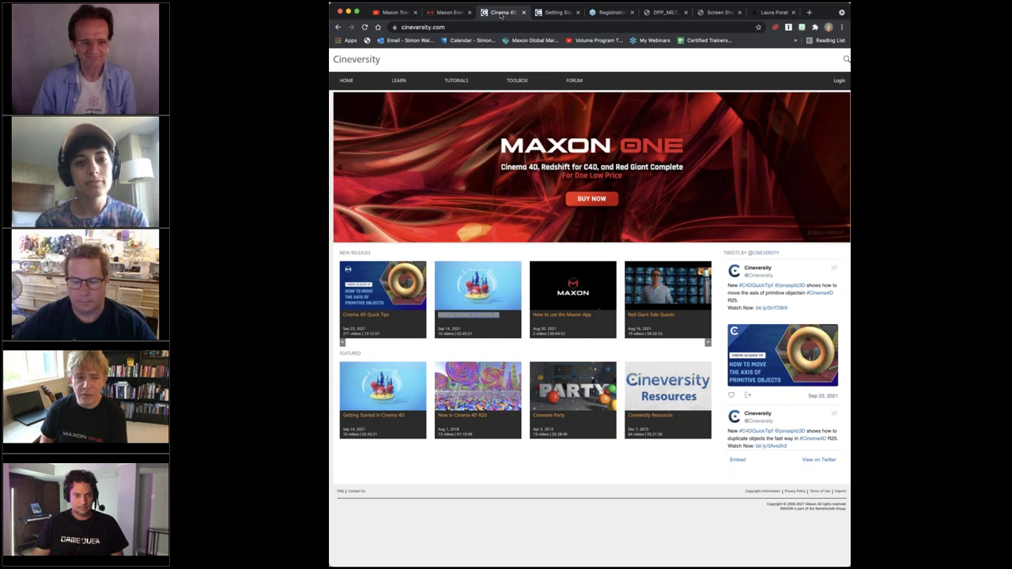
Look over the Cineversity releases, then show the DPP_MILT_The Documents-Monday27_0815.pdf
mouse_move(494, 329)
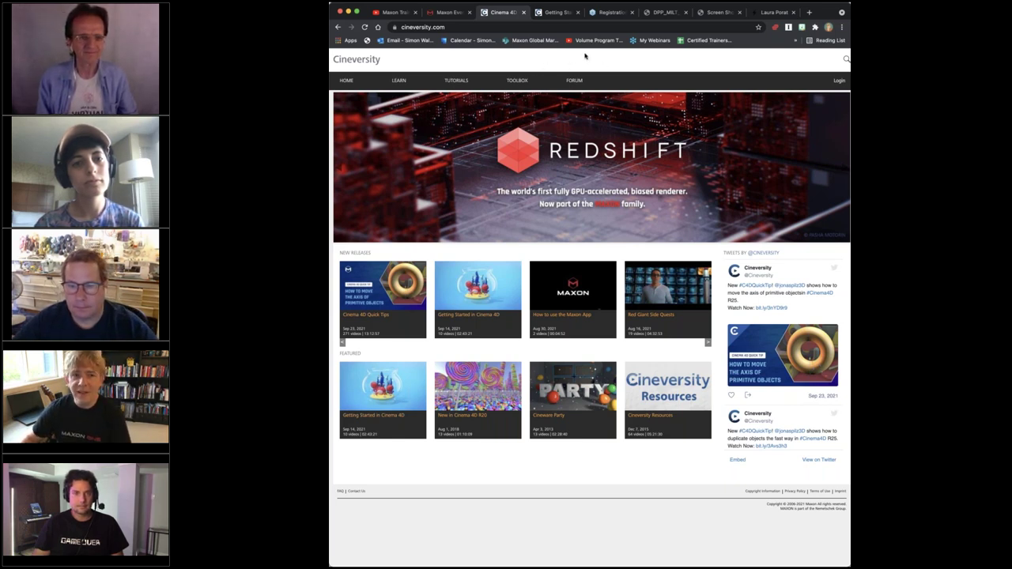
click(657, 12)
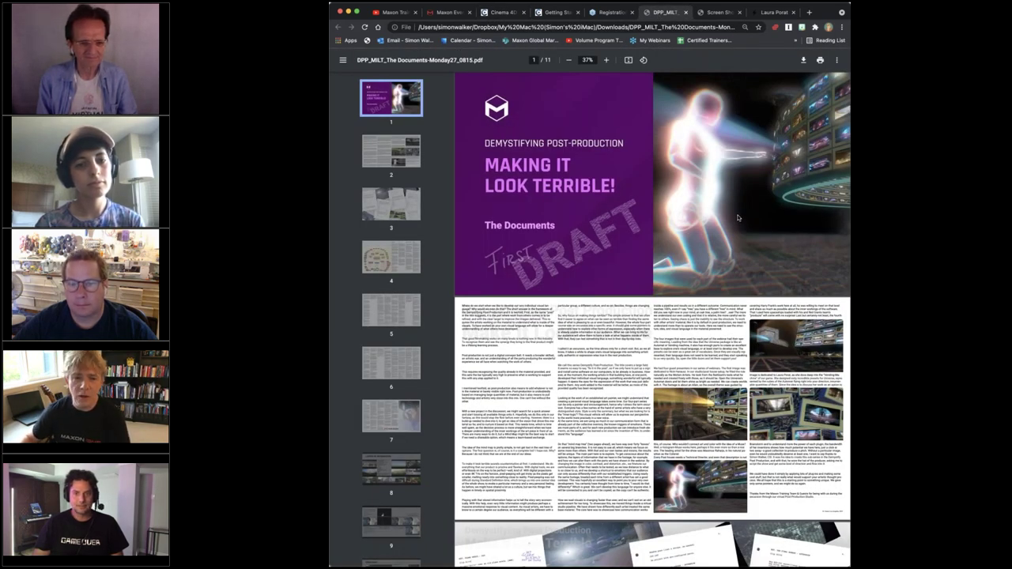
scroll(738, 218, down, 5)
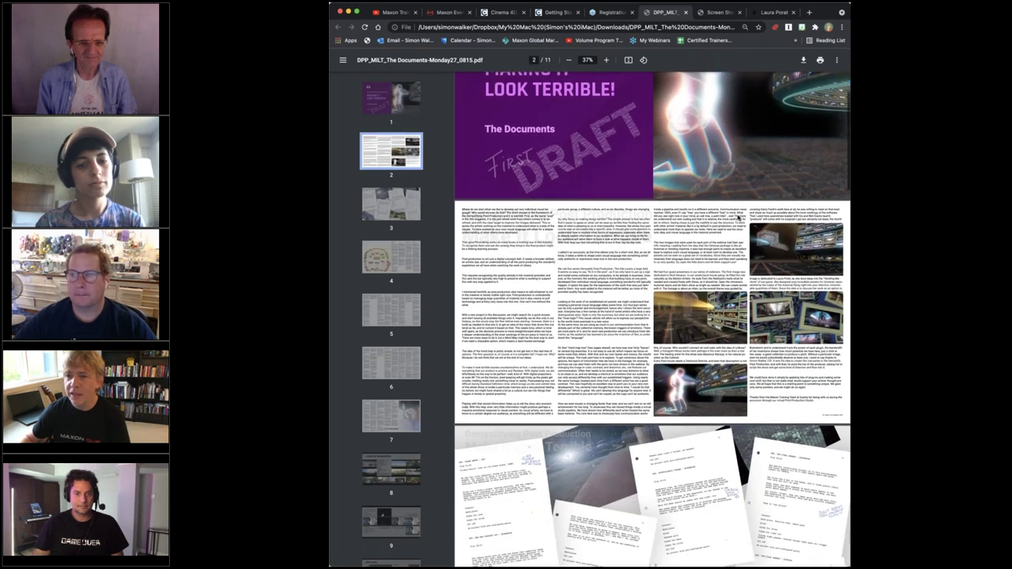
scroll(770, 182, down, 1)
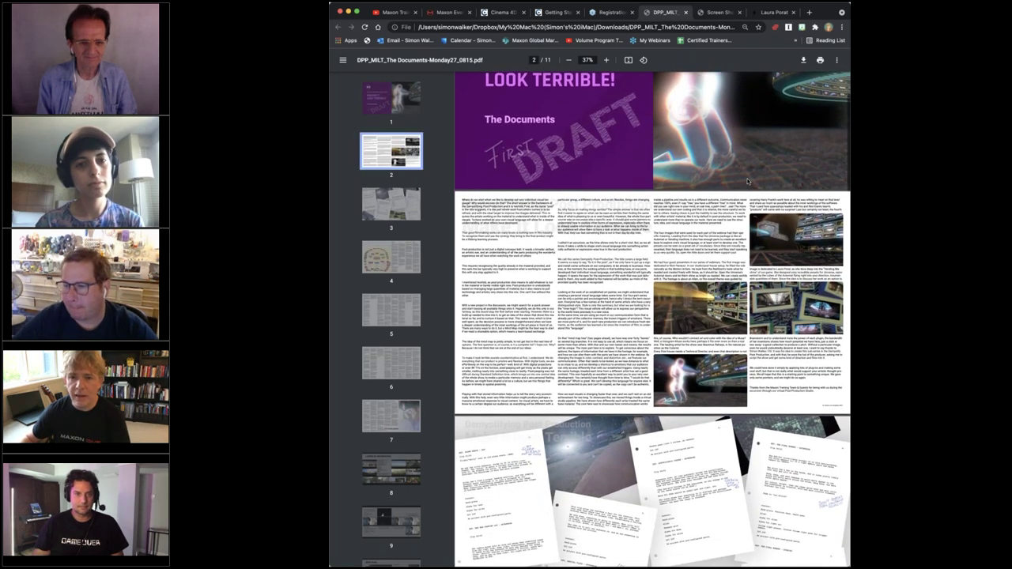
scroll(747, 181, down, 3)
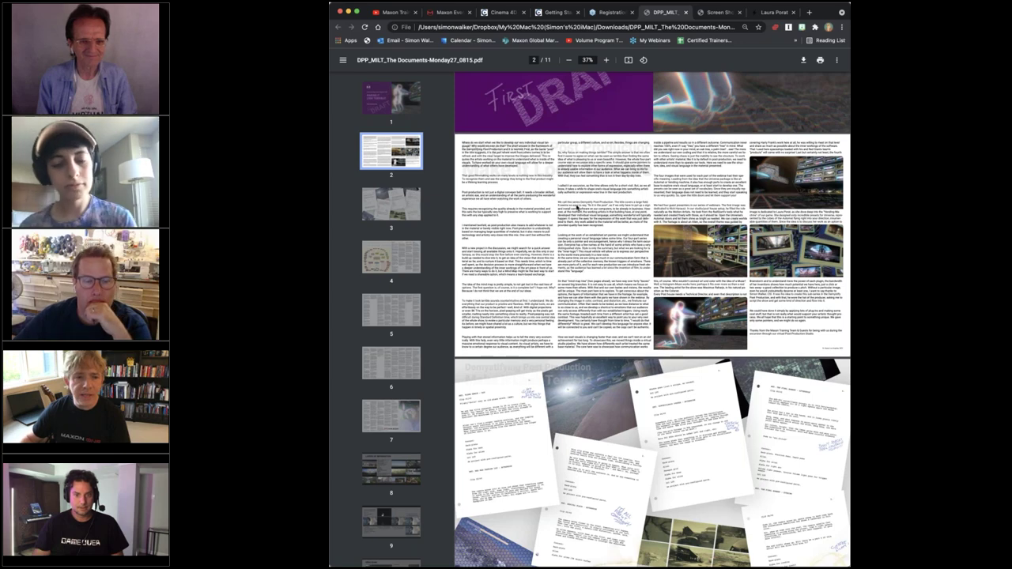
scroll(547, 207, down, 2)
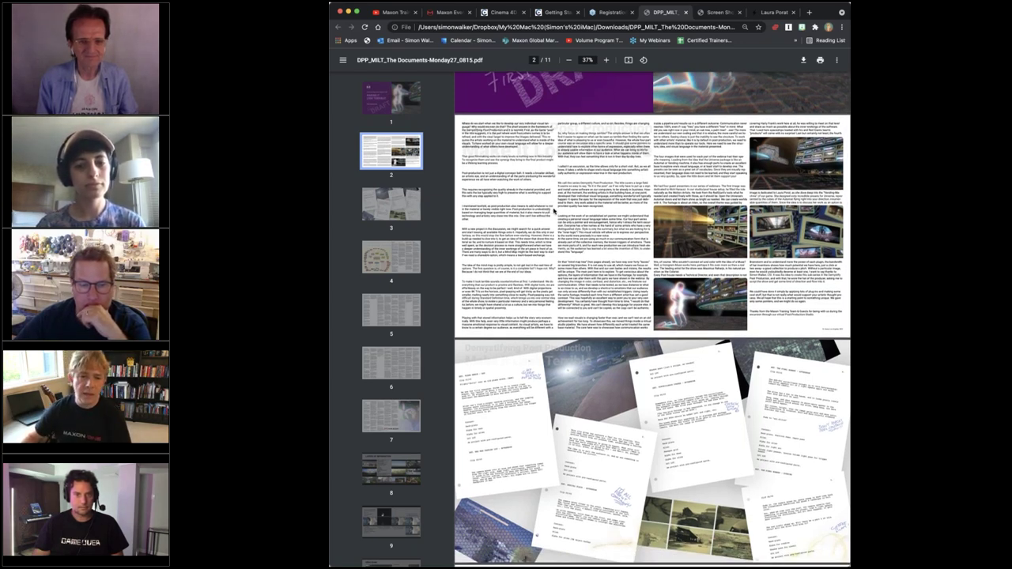
scroll(554, 210, down, 8)
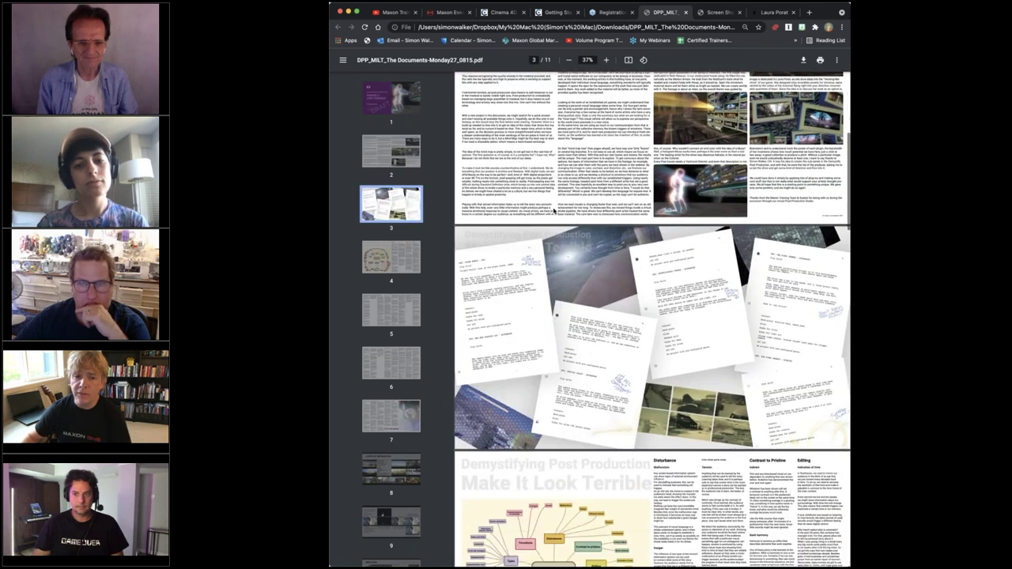
scroll(553, 211, up, 8)
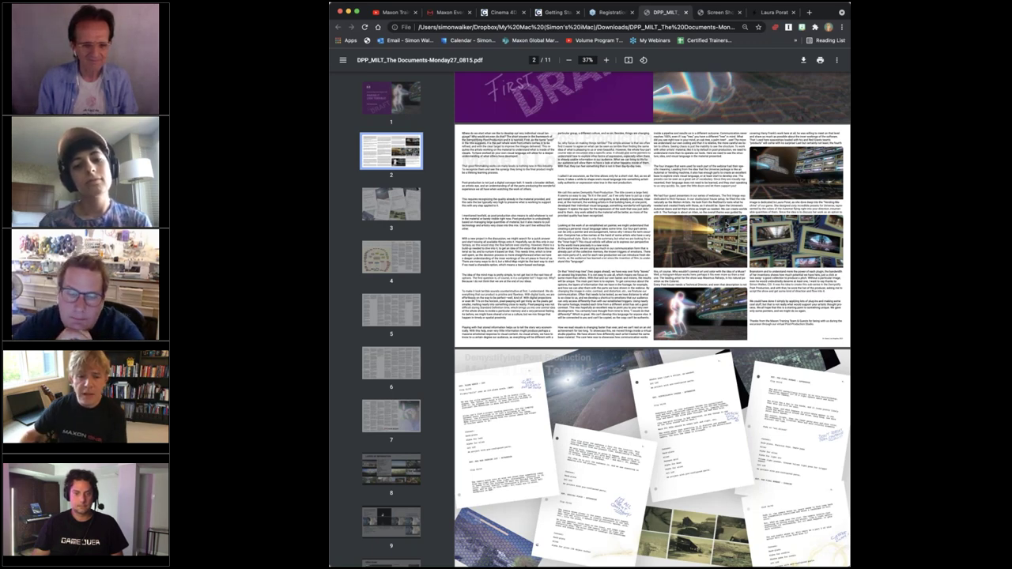
scroll(731, 232, down, 5)
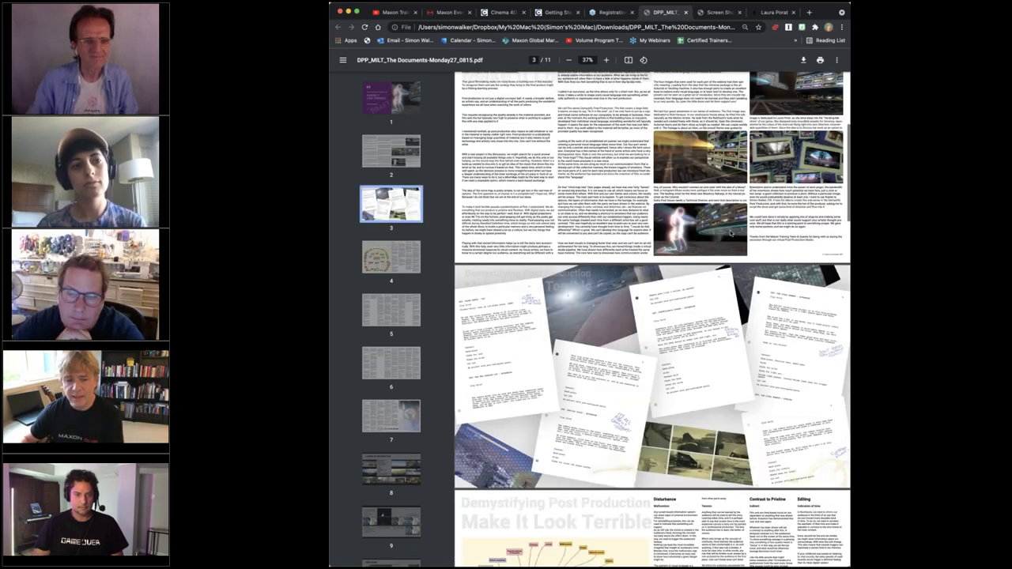
scroll(731, 233, down, 5)
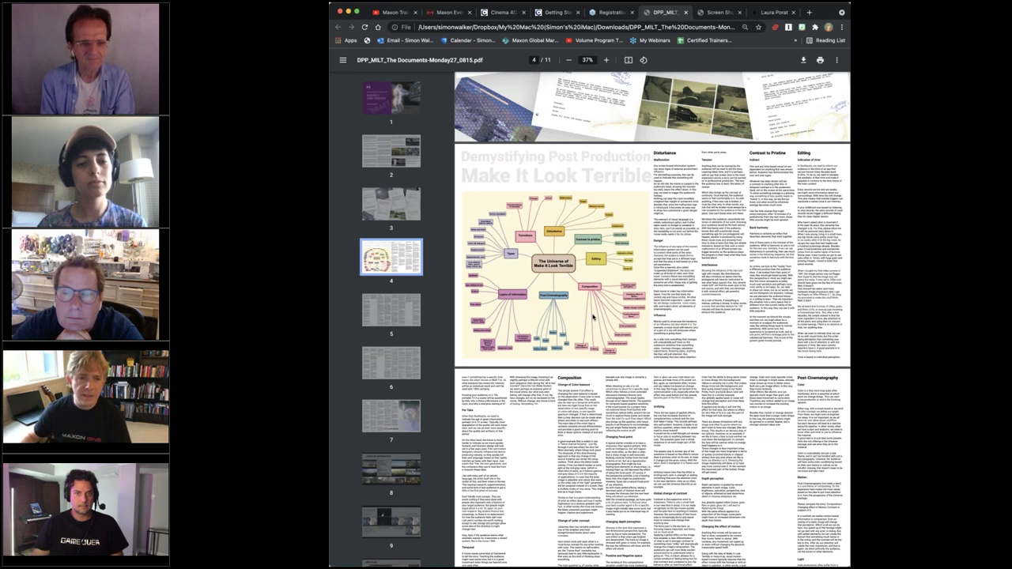
scroll(593, 314, down, 5)
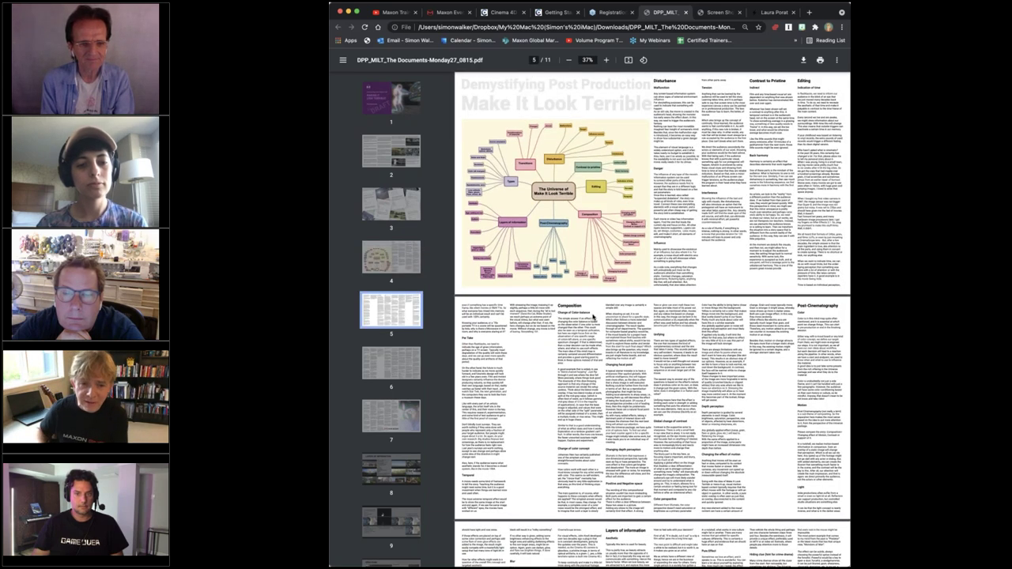
scroll(594, 314, down, 5)
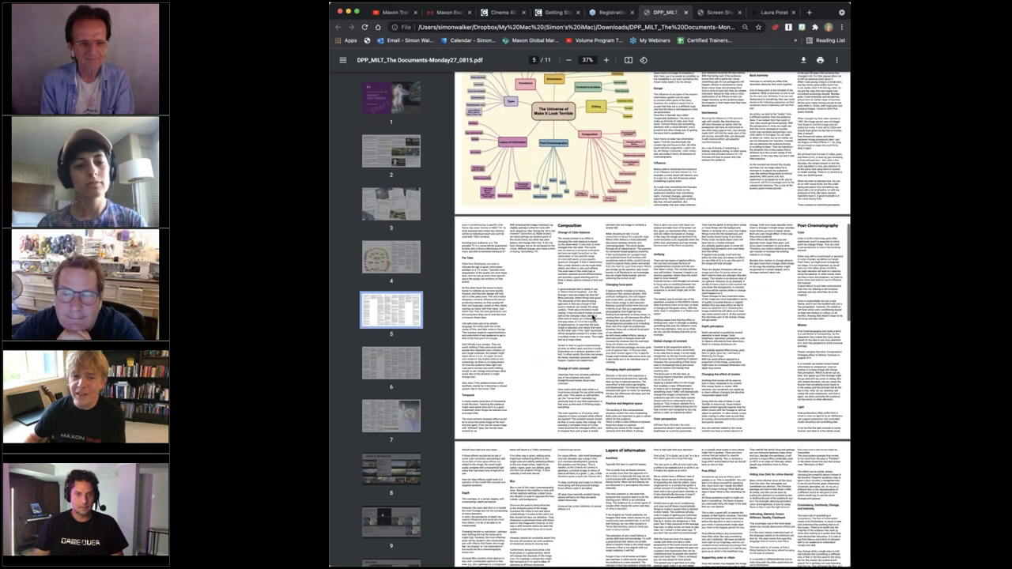
scroll(593, 316, down, 10)
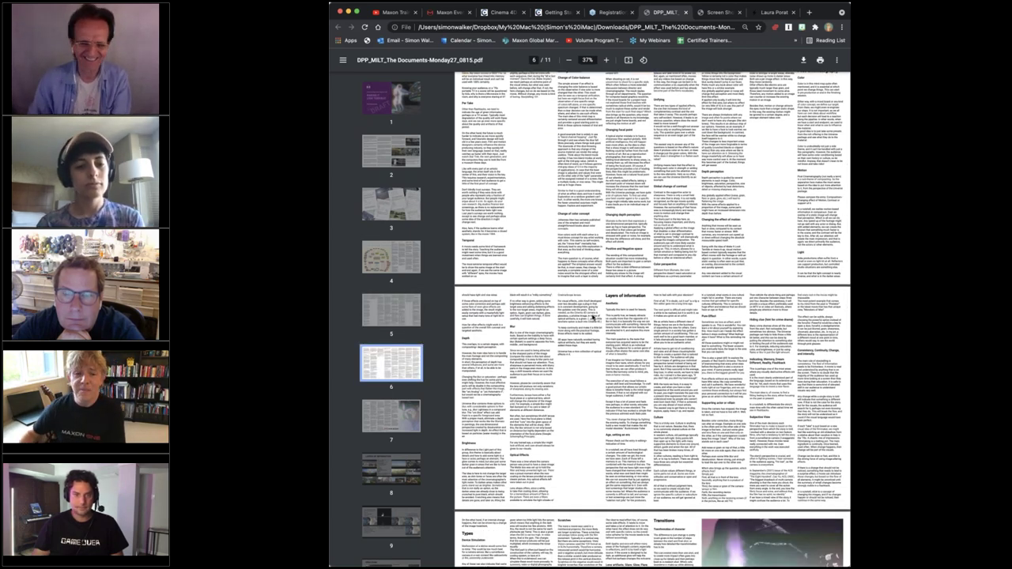
scroll(653, 316, down, 15)
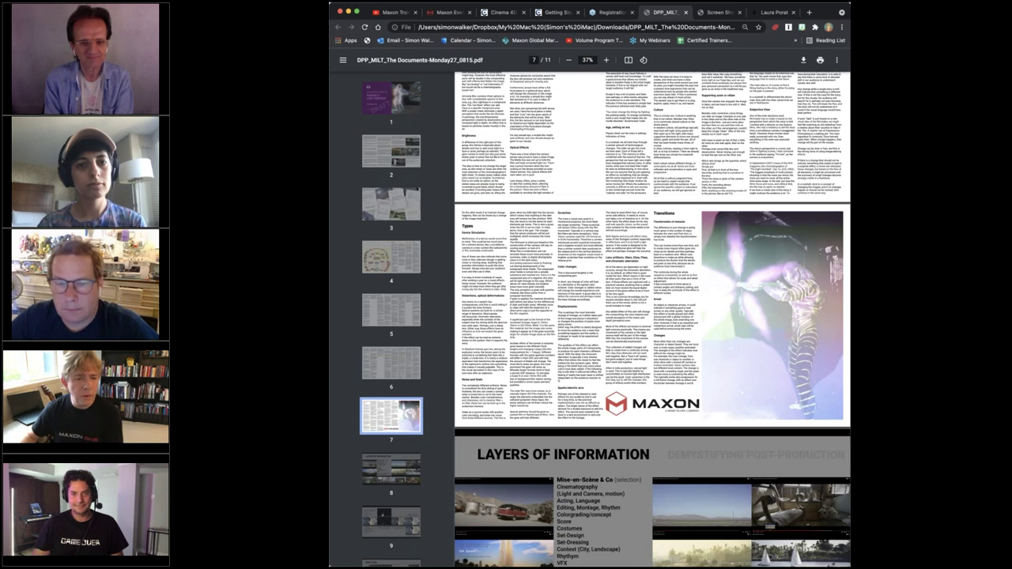
scroll(653, 316, down, 1)
scroll(653, 317, down, 3)
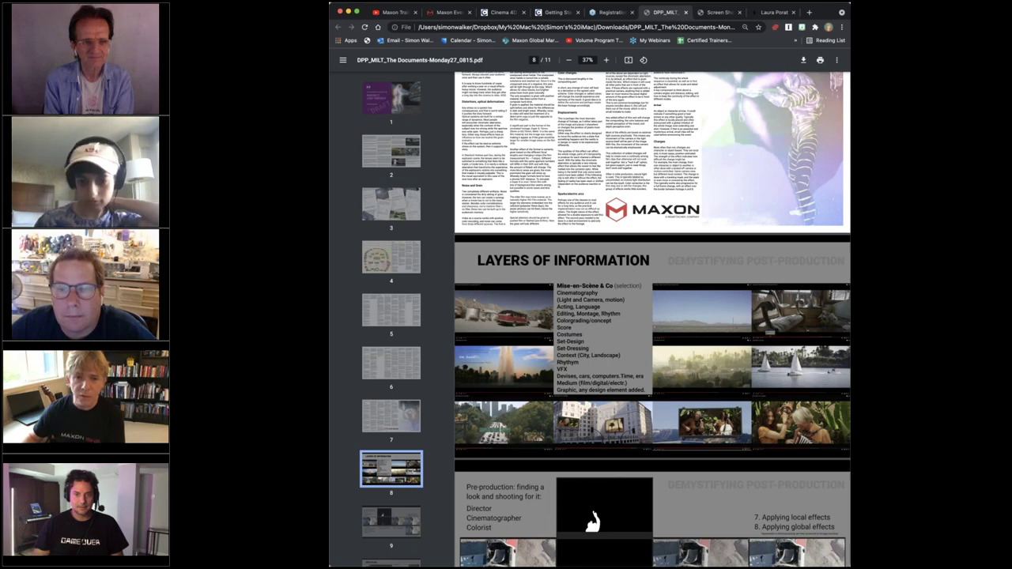
scroll(592, 526, up, 4)
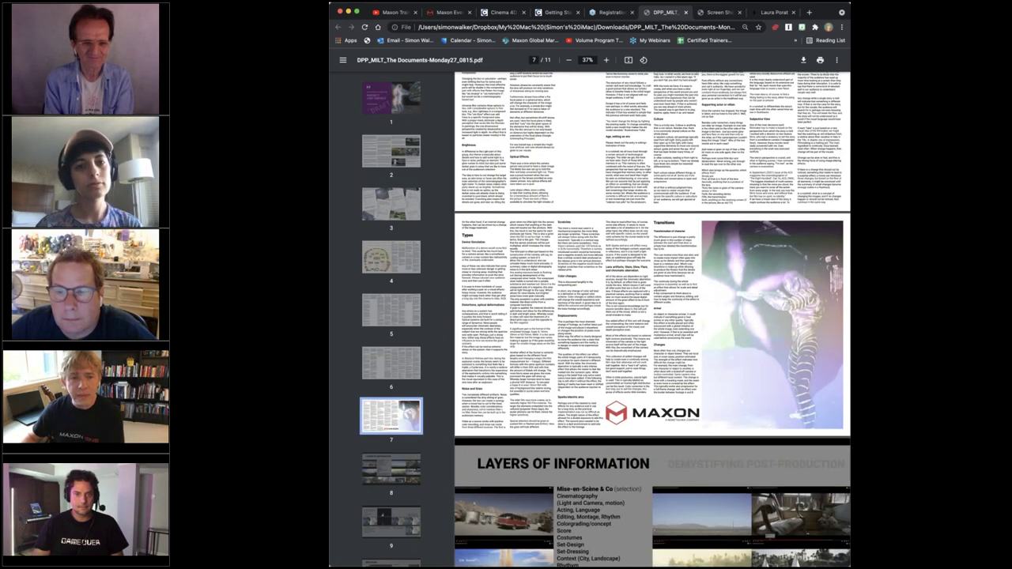
scroll(652, 320, up, 10)
scroll(653, 319, up, 3)
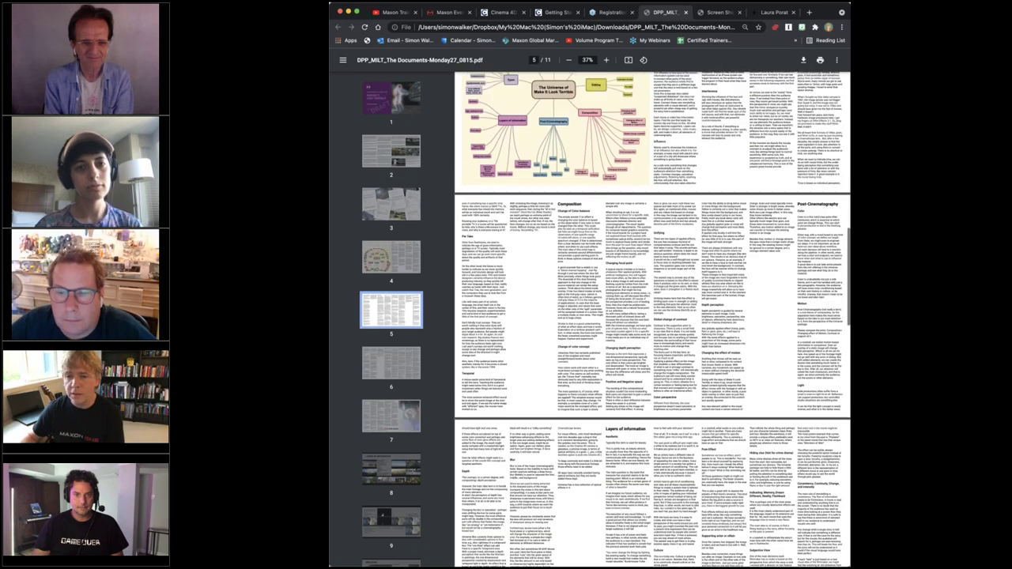
scroll(653, 319, up, 5)
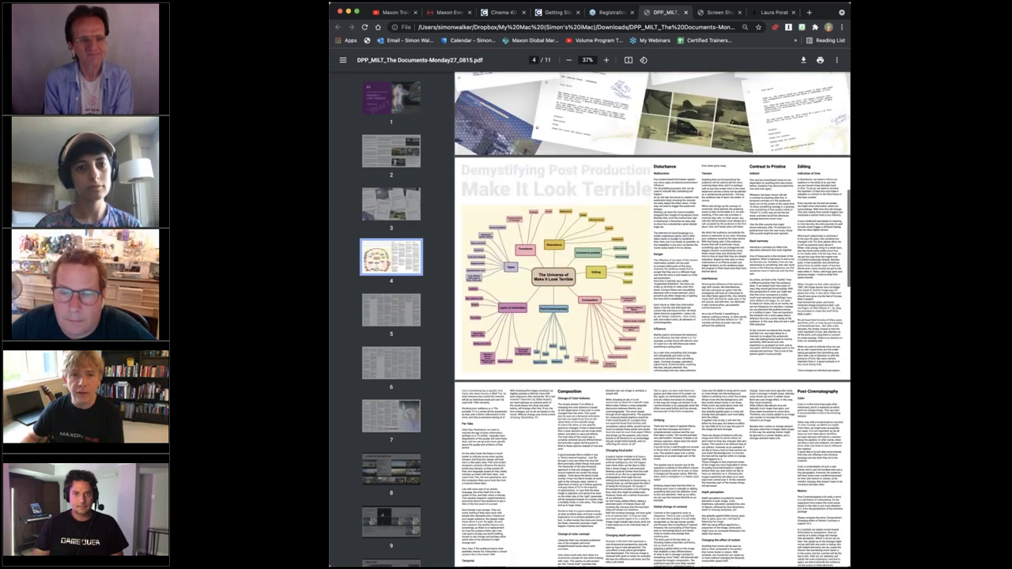
scroll(652, 320, down, 2)
scroll(652, 319, up, 1)
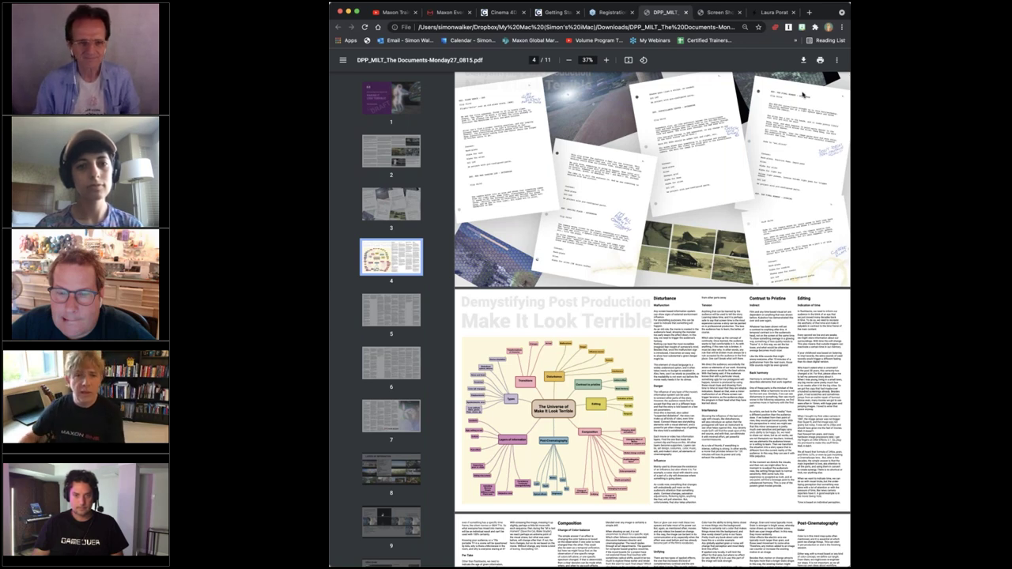
View the designer's desktop-style portfolio site, then return to the DPP_MILT PDF at page 4
click(773, 12)
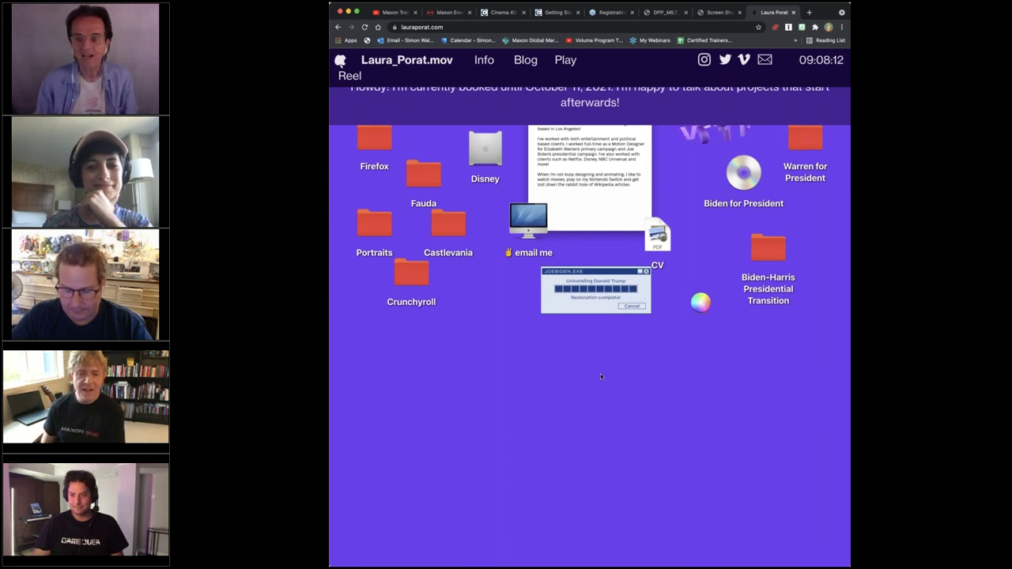
click(663, 12)
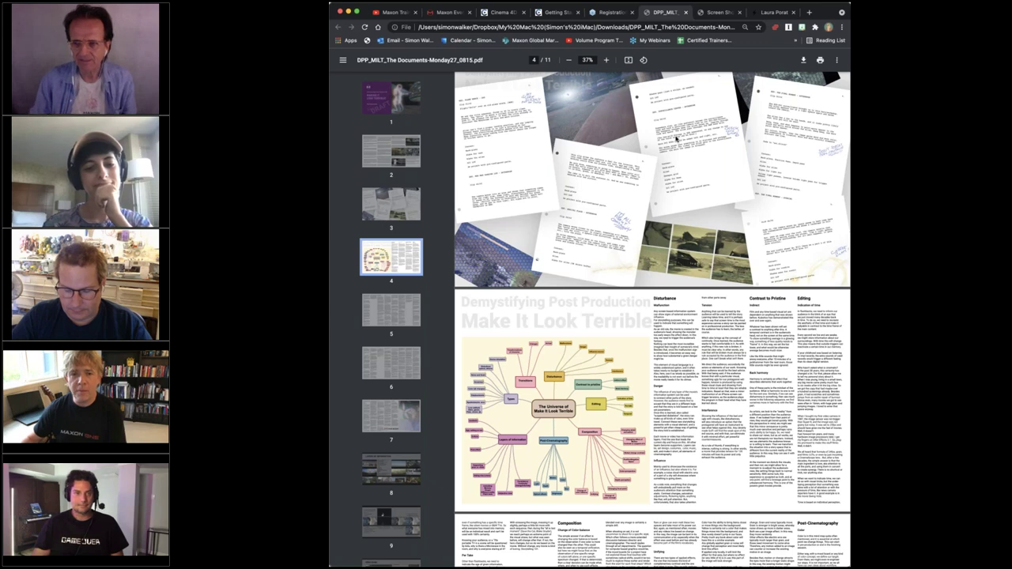
Scroll the Documents PDF in Chrome's viewer back up toward the first page
scroll(677, 138, up, 10)
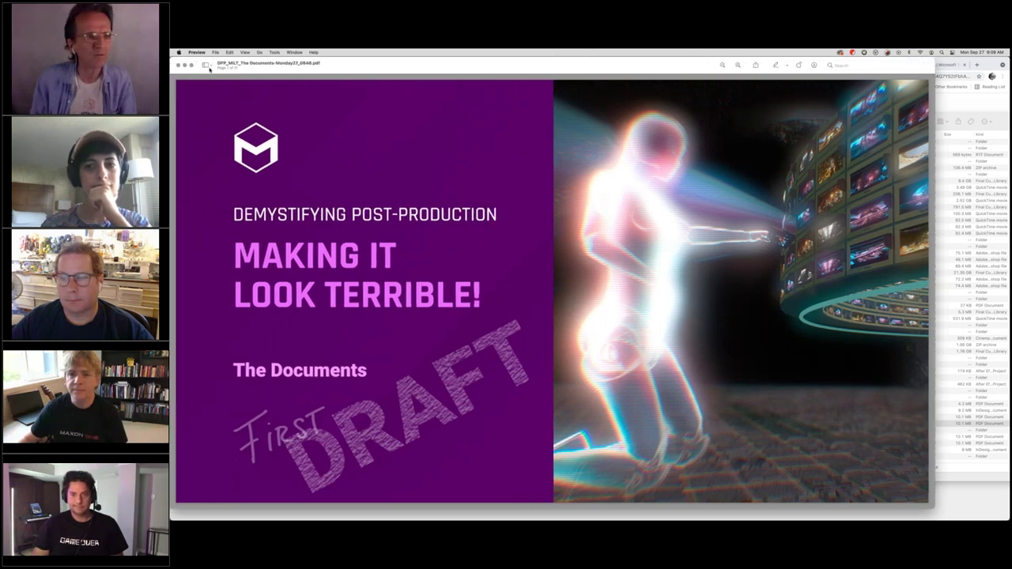
Check Preview's view options, then move to the PDF's second page of essay text
click(245, 52)
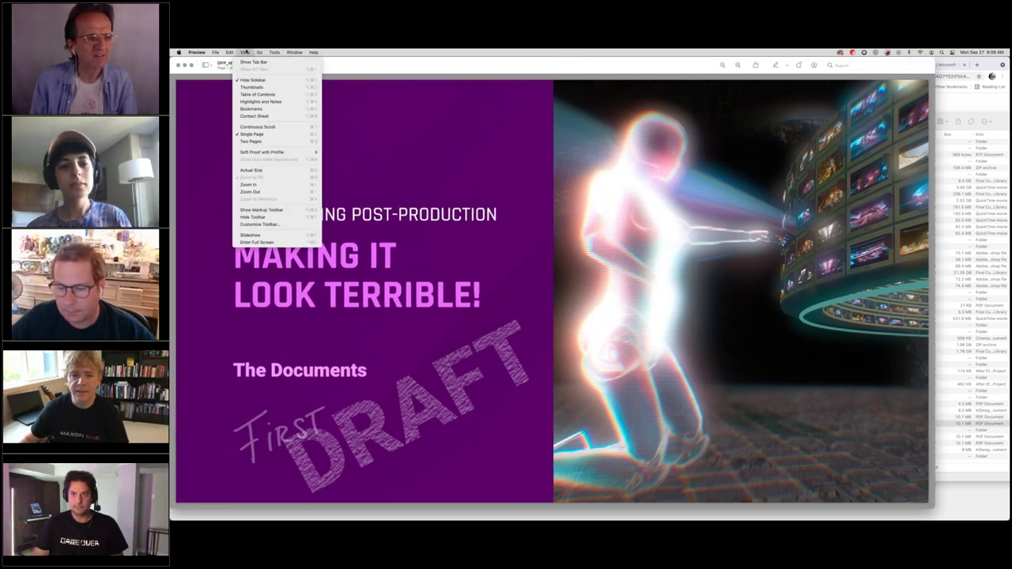
click(245, 52)
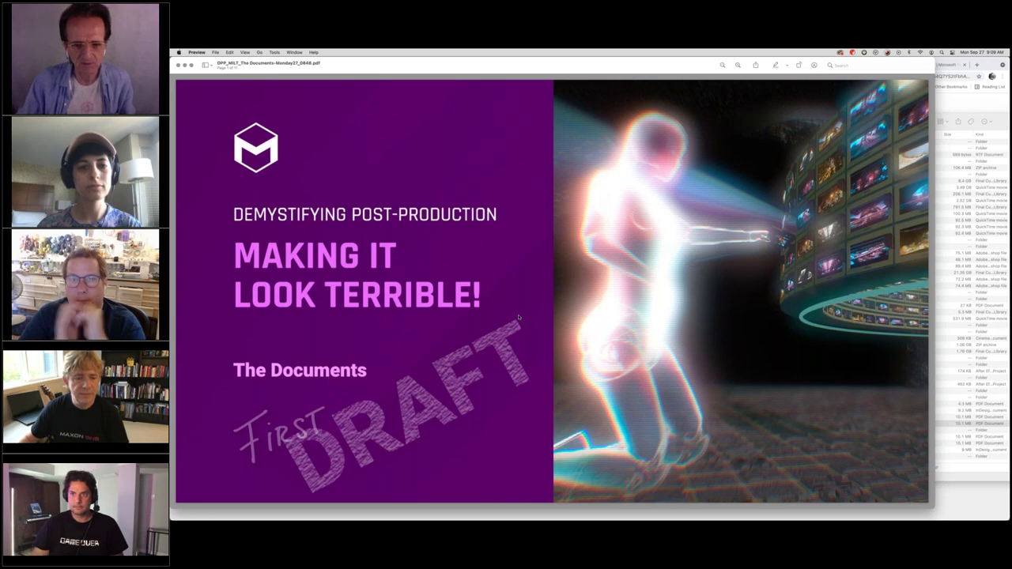
scroll(519, 317, down, 5)
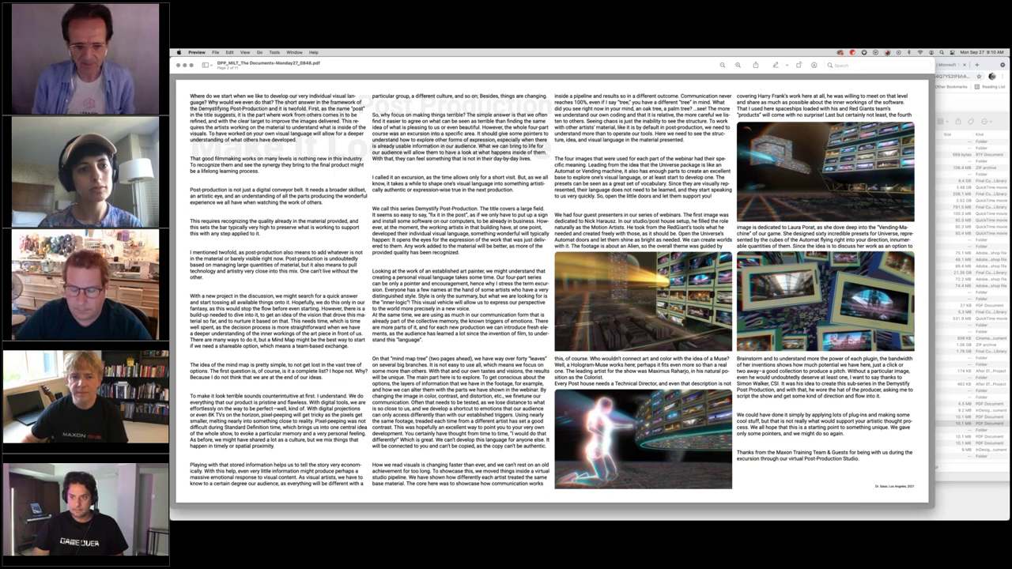
Scroll to the PDF page of hand-annotated script sheets over webinar stills
scroll(549, 288, down, 1)
scroll(439, 155, down, 3)
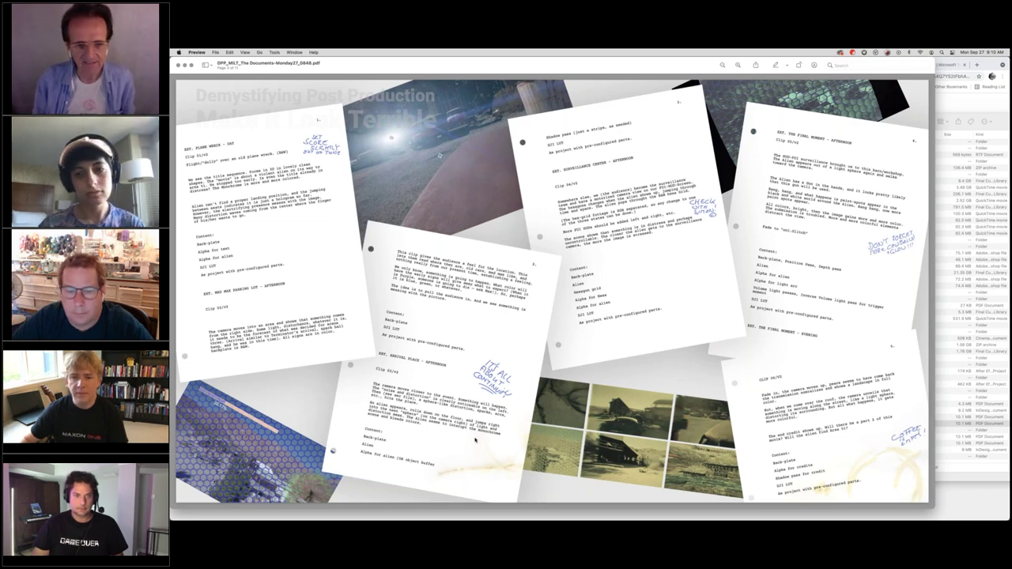
Page through to the final Effect Order slide comparing uni.Glitch plug-in stacking orders
scroll(476, 439, down, 3)
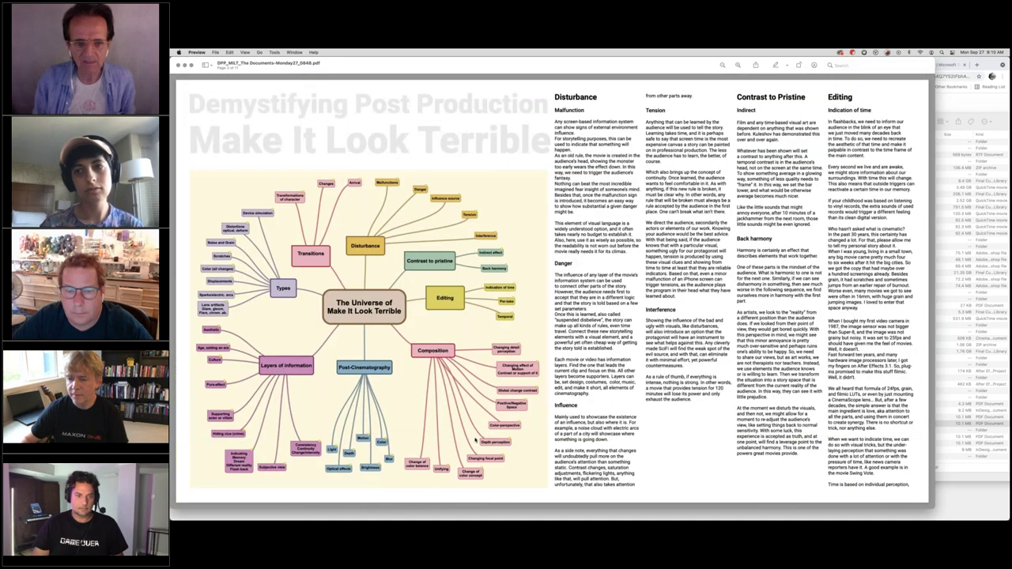
scroll(477, 441, down, 3)
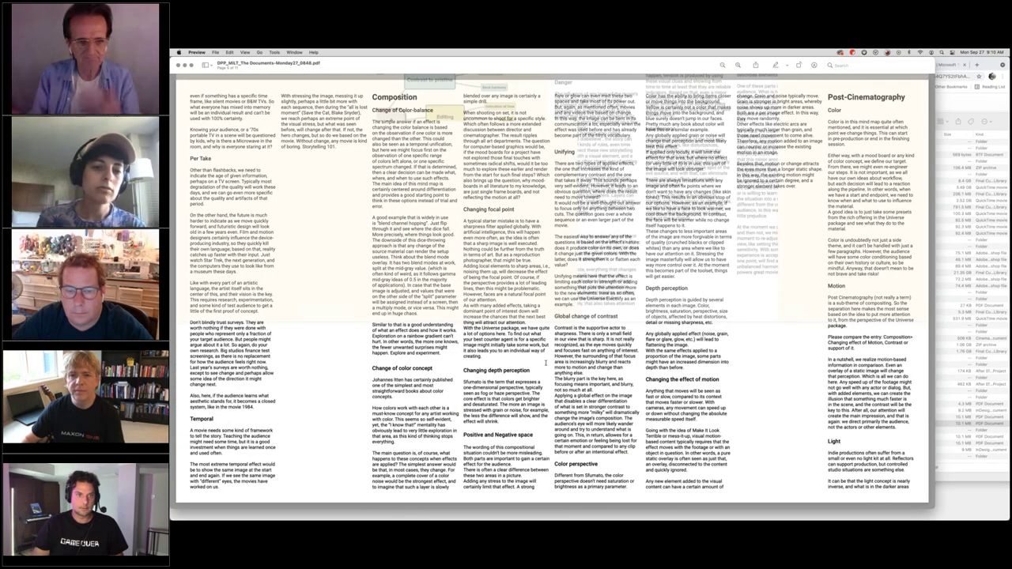
scroll(550, 434, up, 3)
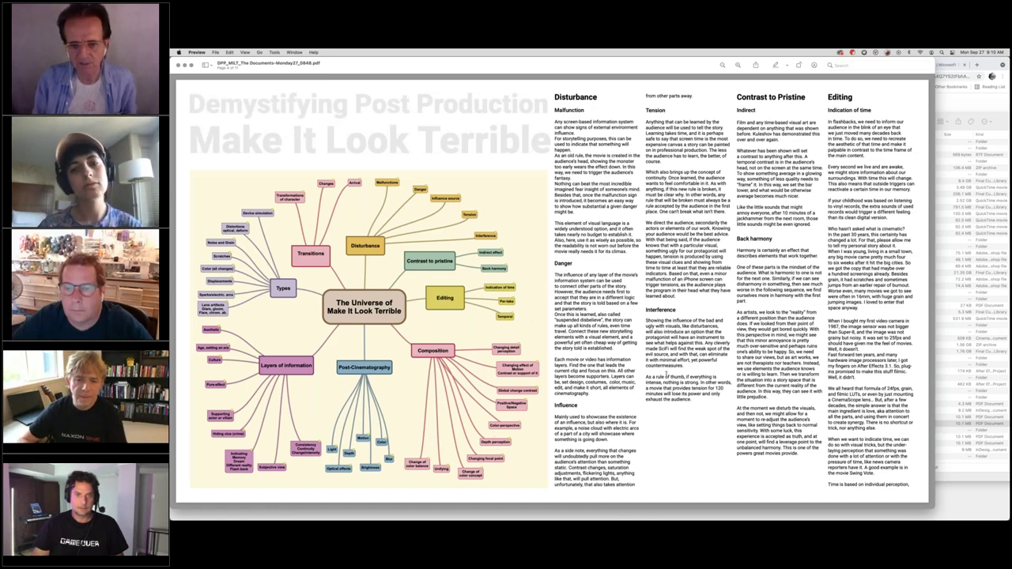
scroll(666, 372, down, 2)
scroll(666, 374, down, 2)
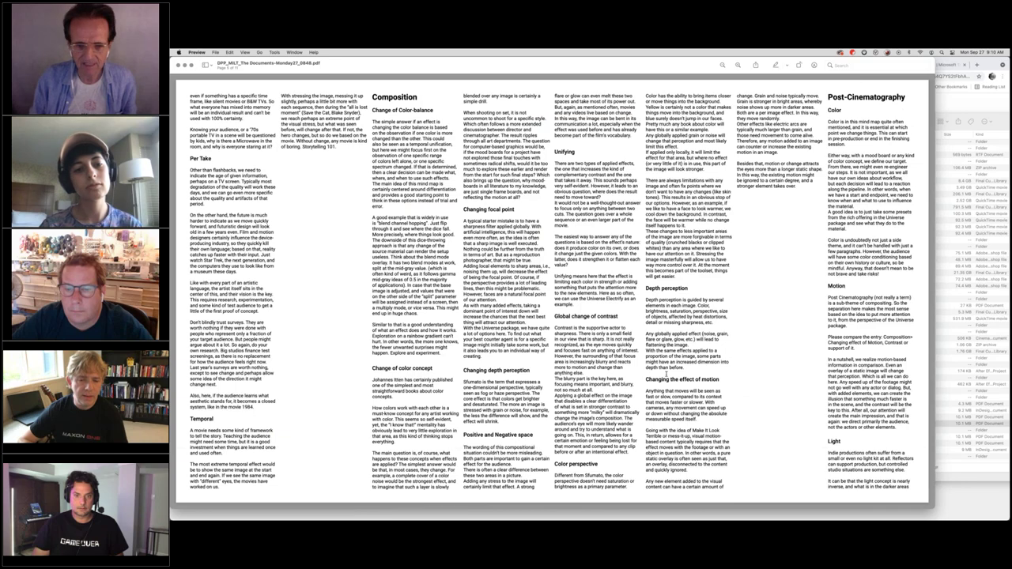
scroll(666, 376, down, 2)
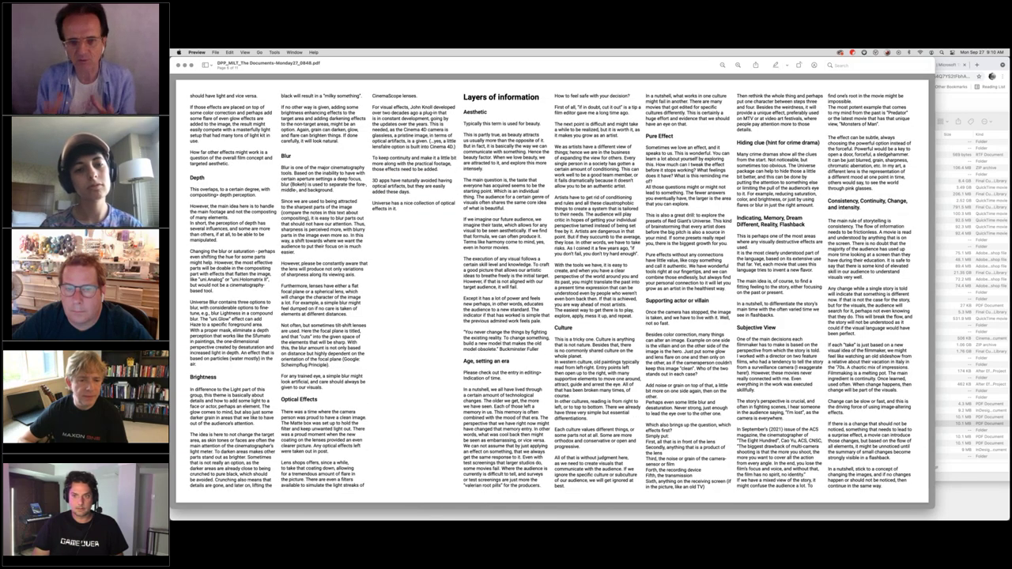
scroll(667, 377, down, 2)
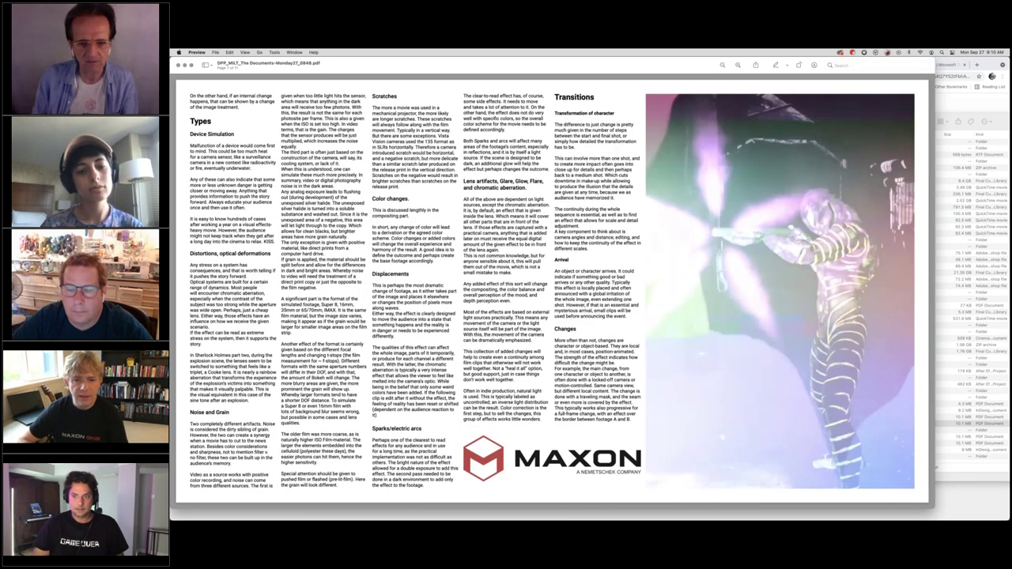
scroll(666, 376, down, 2)
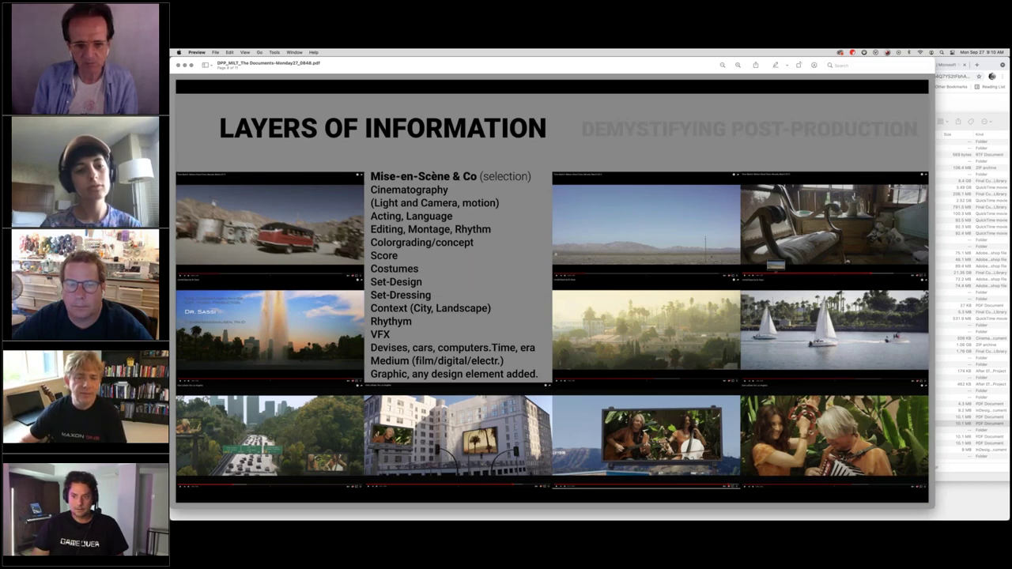
scroll(552, 299, down, 2)
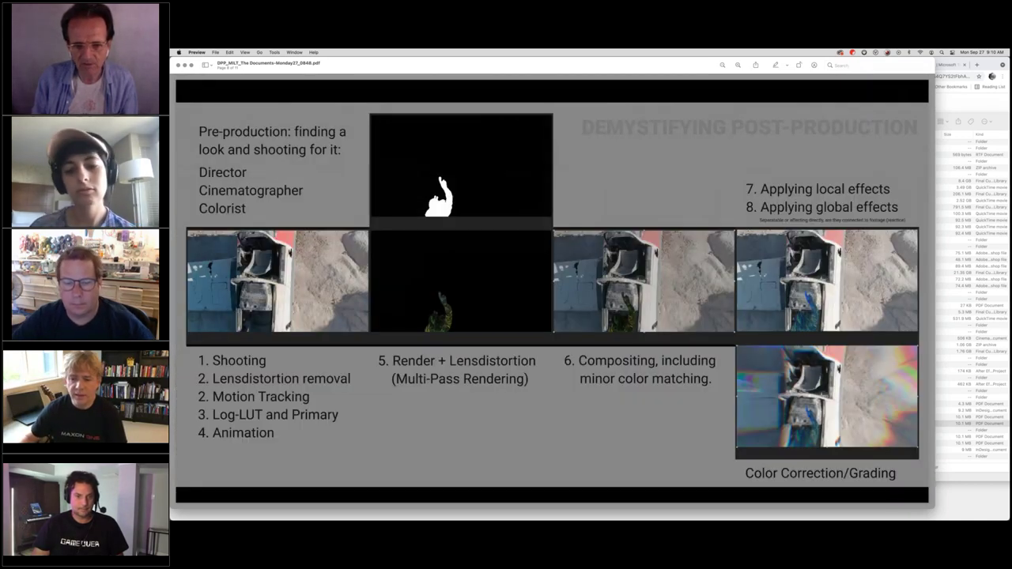
scroll(631, 418, down, 2)
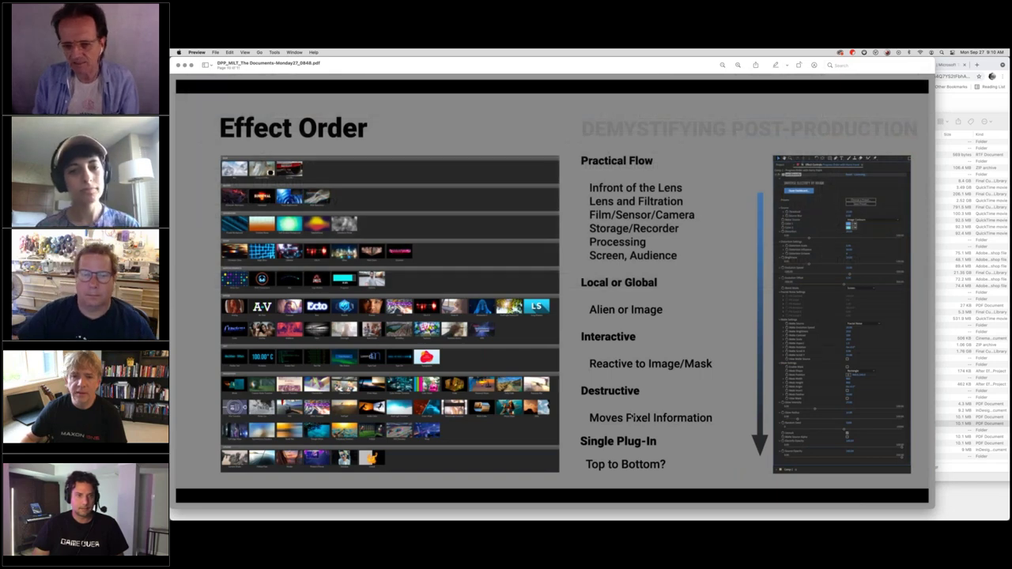
scroll(631, 417, down, 3)
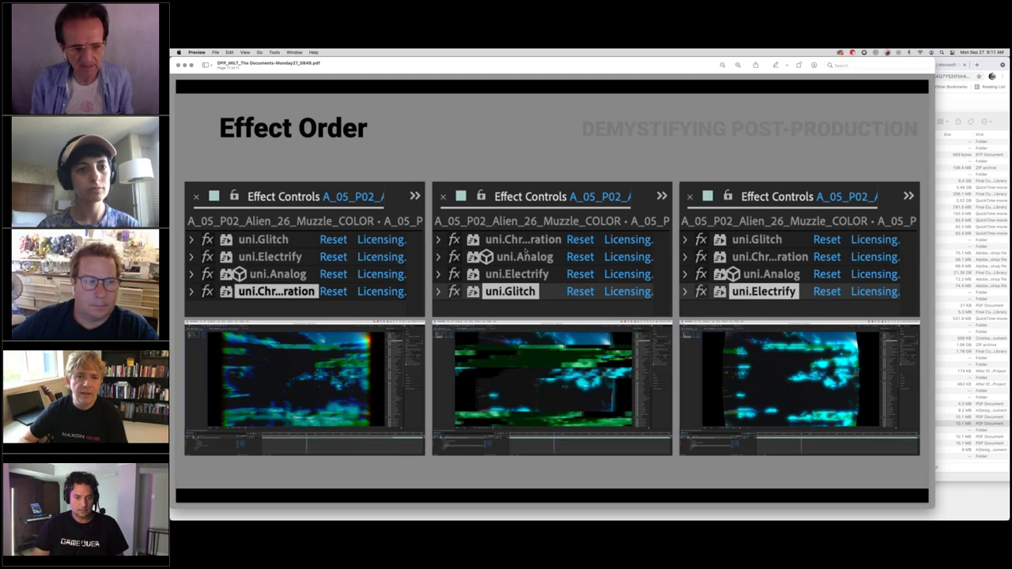
key(super+Tab)
key(super+Tab)
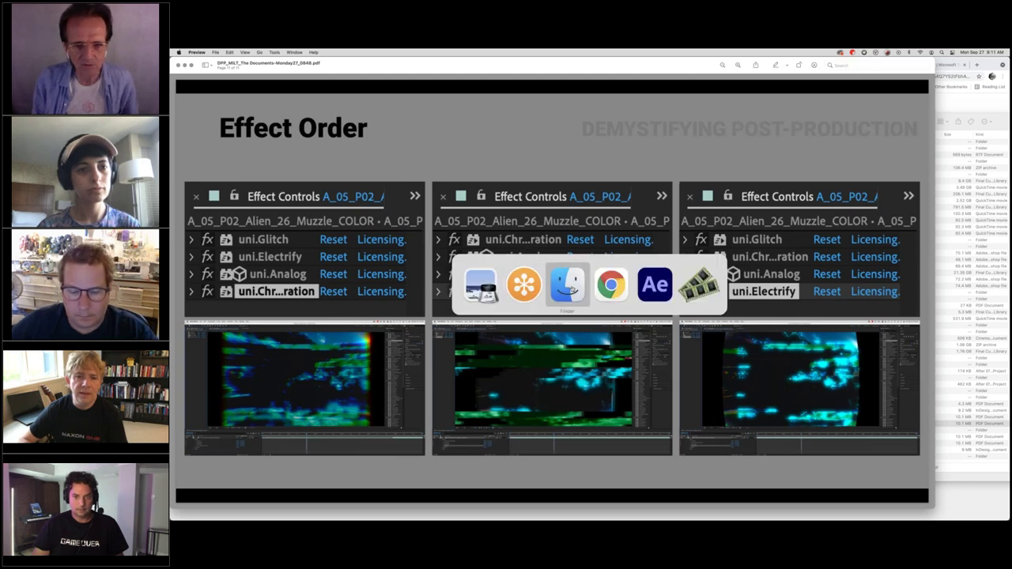
Quick Look DPP_MILT_Mood_Aniboard_Example_00.mp4 from Mood_Bored_Board and open it in QuickTime Player
drag(707, 125, 462, 110)
click(439, 198)
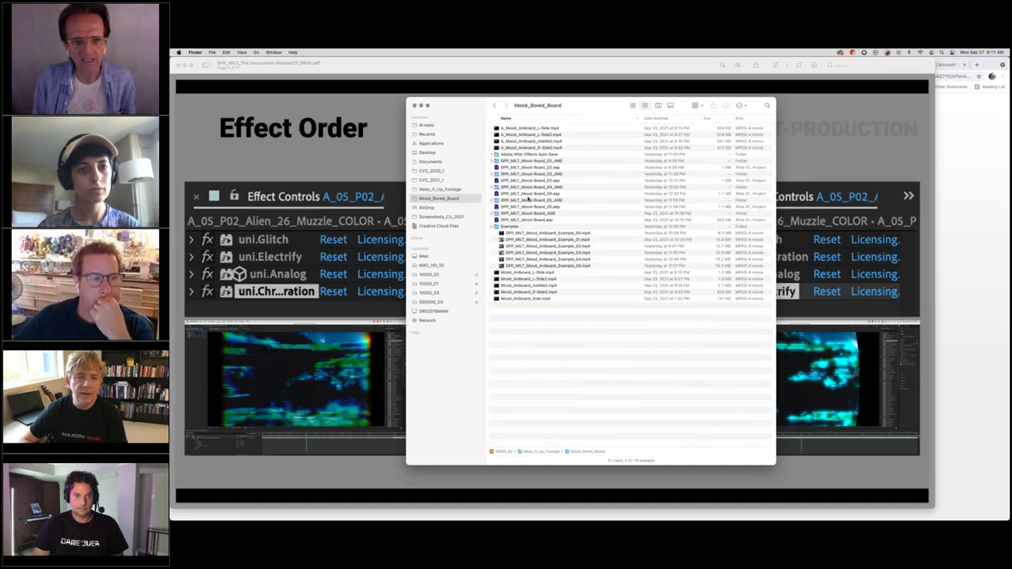
click(554, 234)
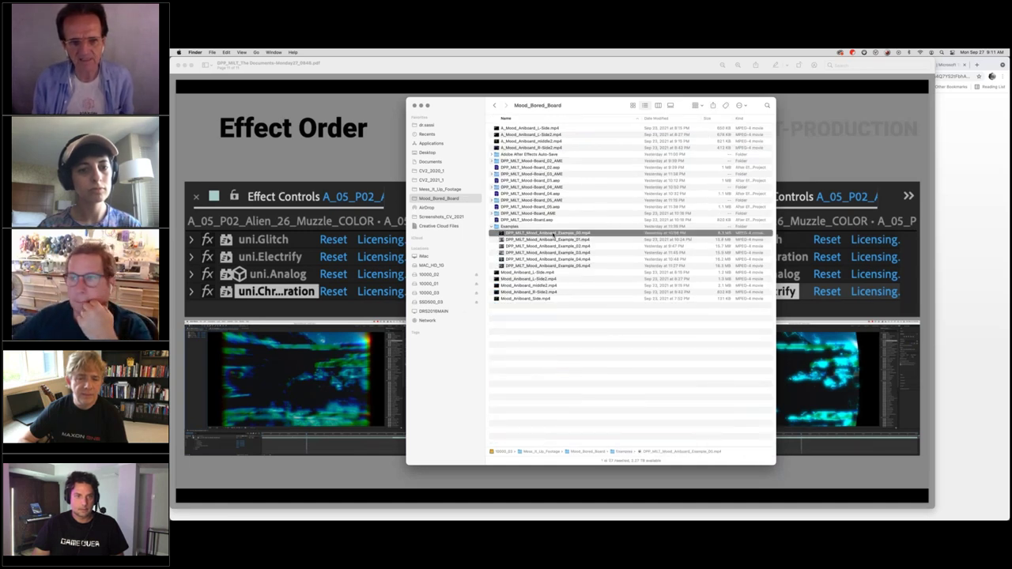
key(space)
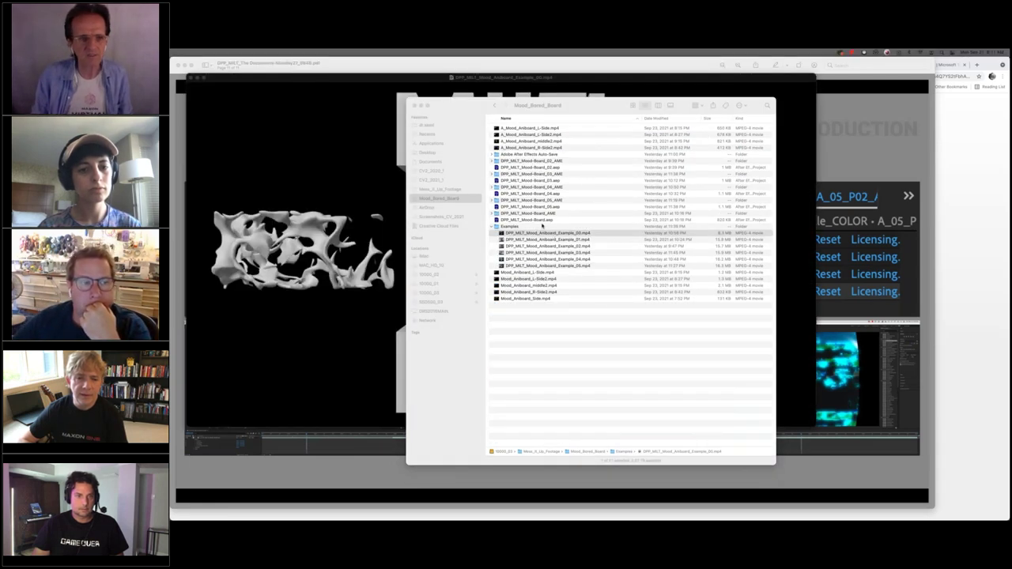
click(277, 301)
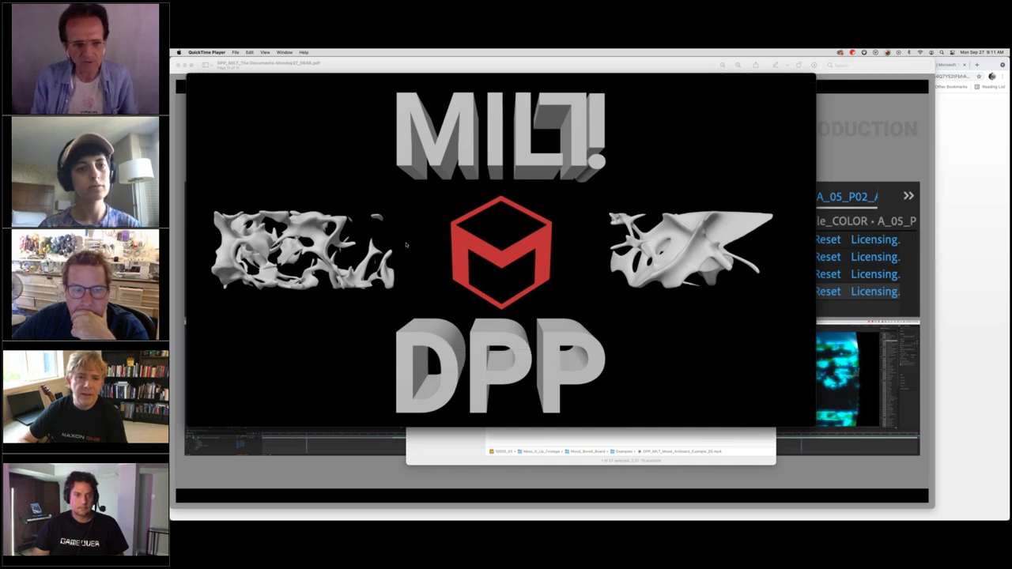
Move the playback controls aside, play the Example_00 animation through with pauses, then close it
mouse_move(378, 318)
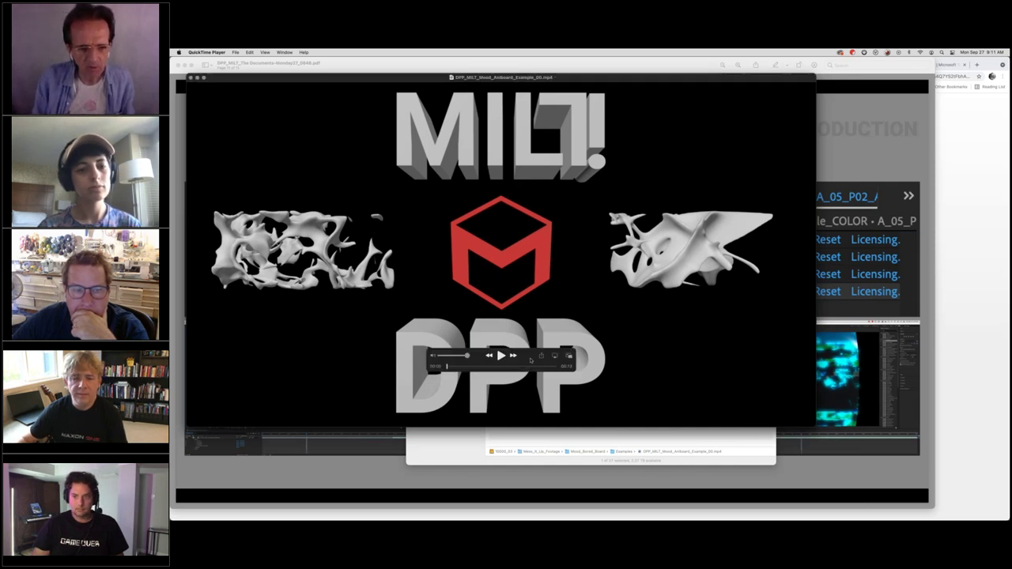
drag(526, 357, 750, 401)
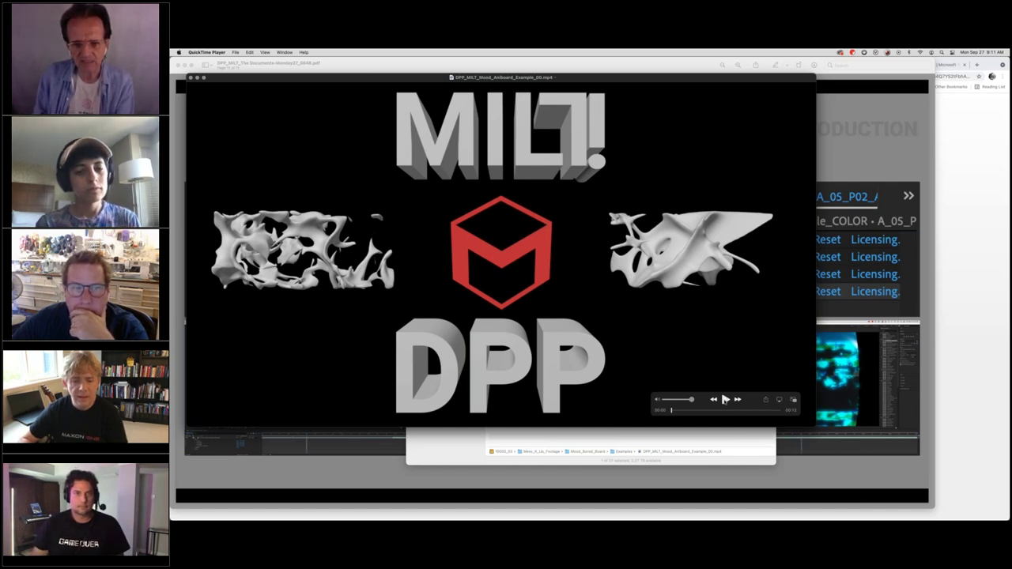
click(725, 399)
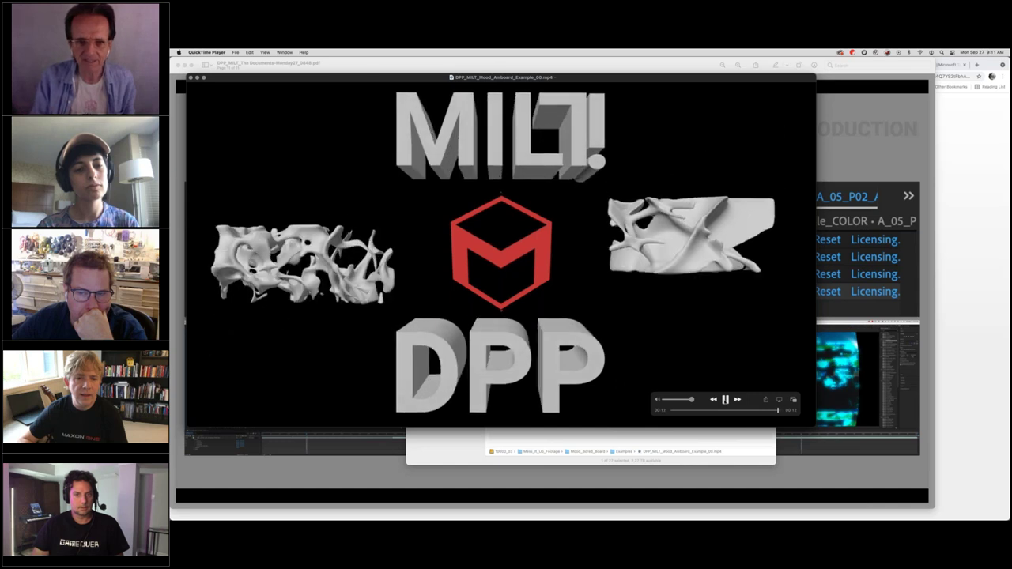
click(725, 400)
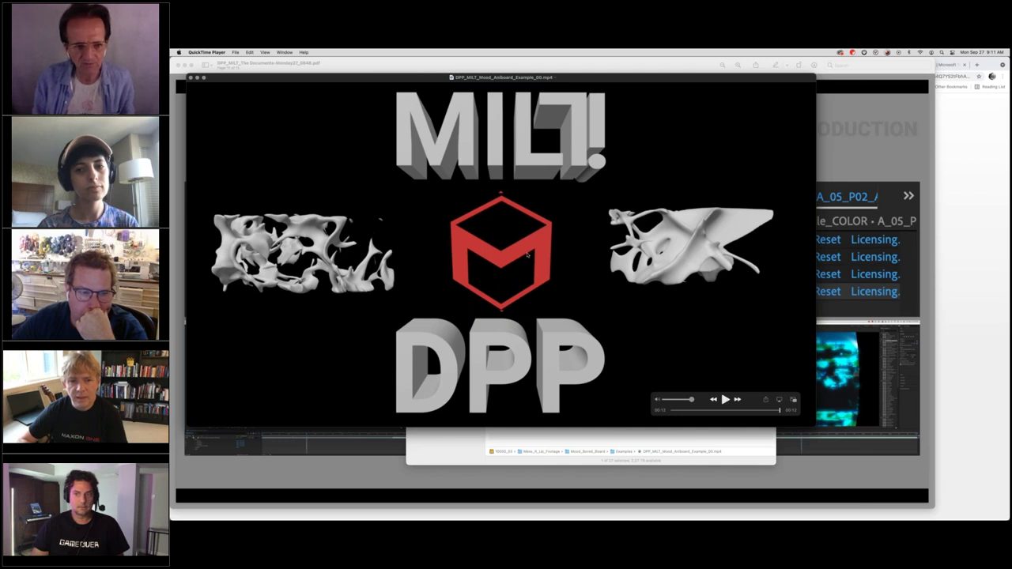
click(724, 400)
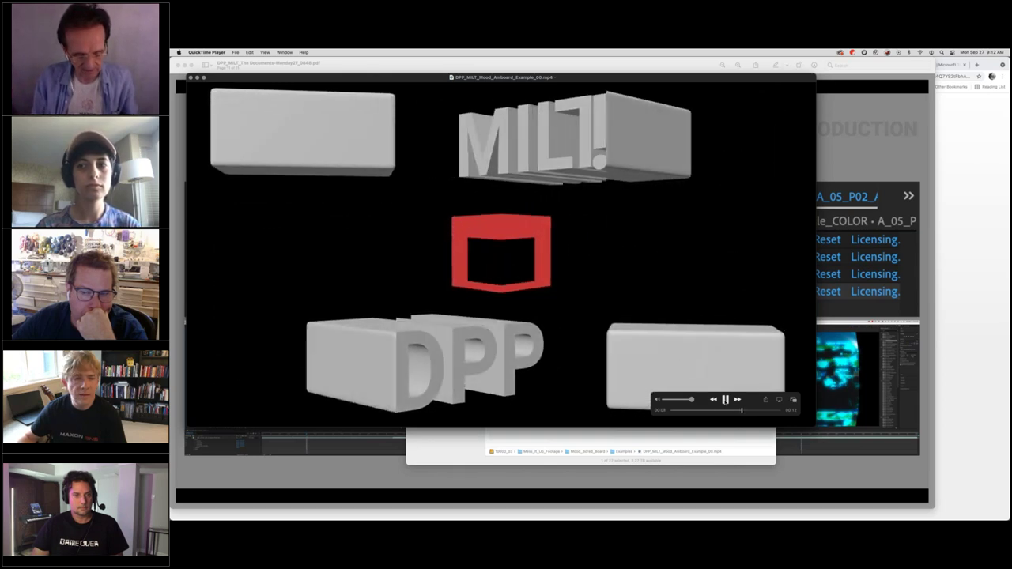
click(725, 400)
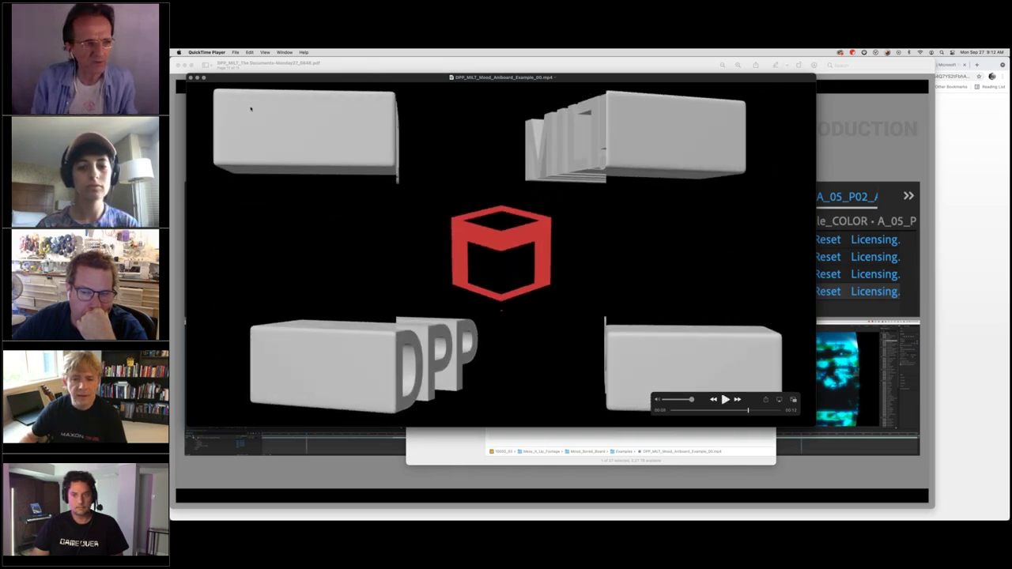
click(190, 78)
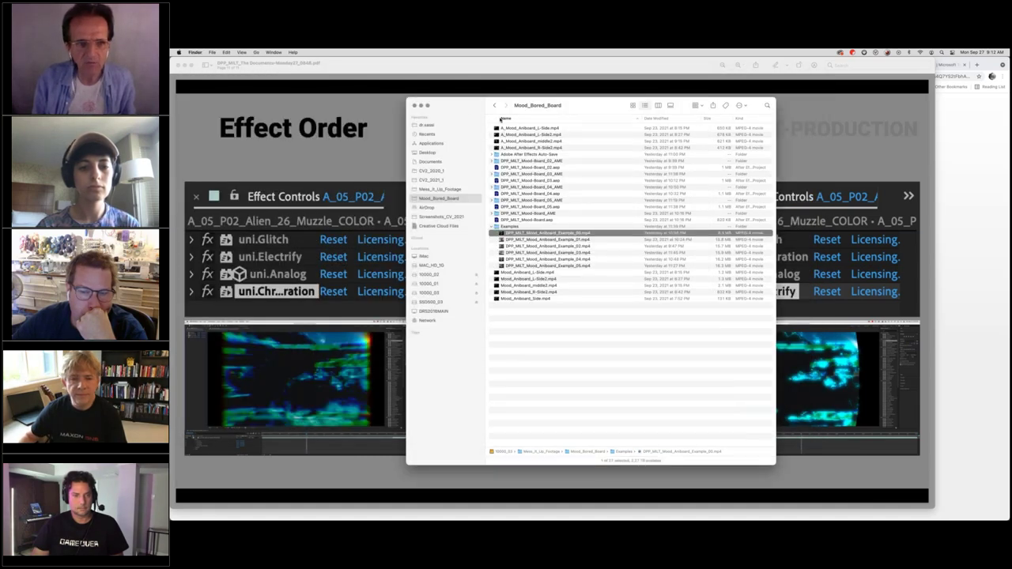
Move the Finder window aside to uncover the Effect Order slide
drag(479, 115, 680, 183)
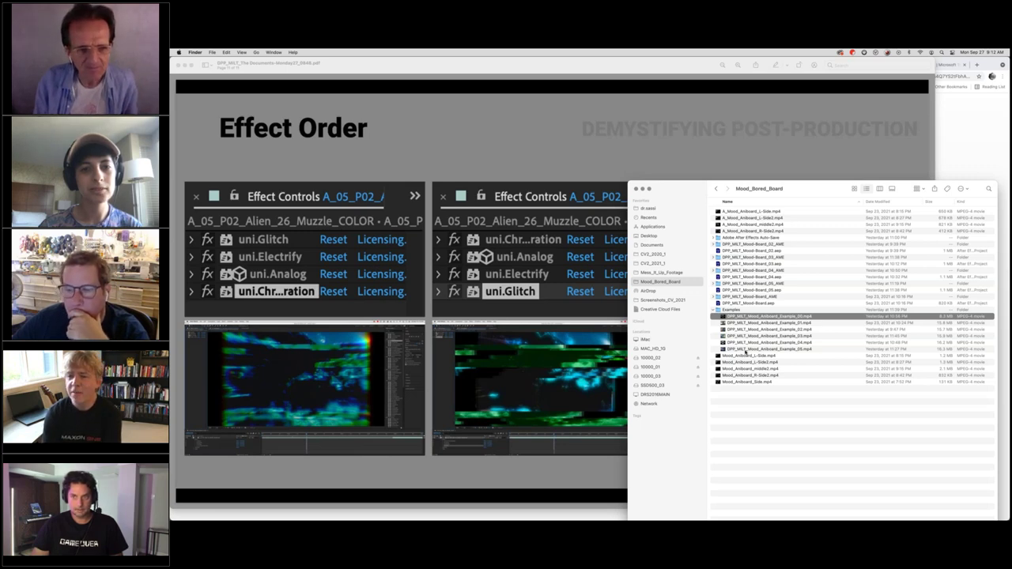
Play DPP_MILT_Mood_Aniboard_Example_01.mp4, replay from about 00:06, then open Example_02
double_click(748, 324)
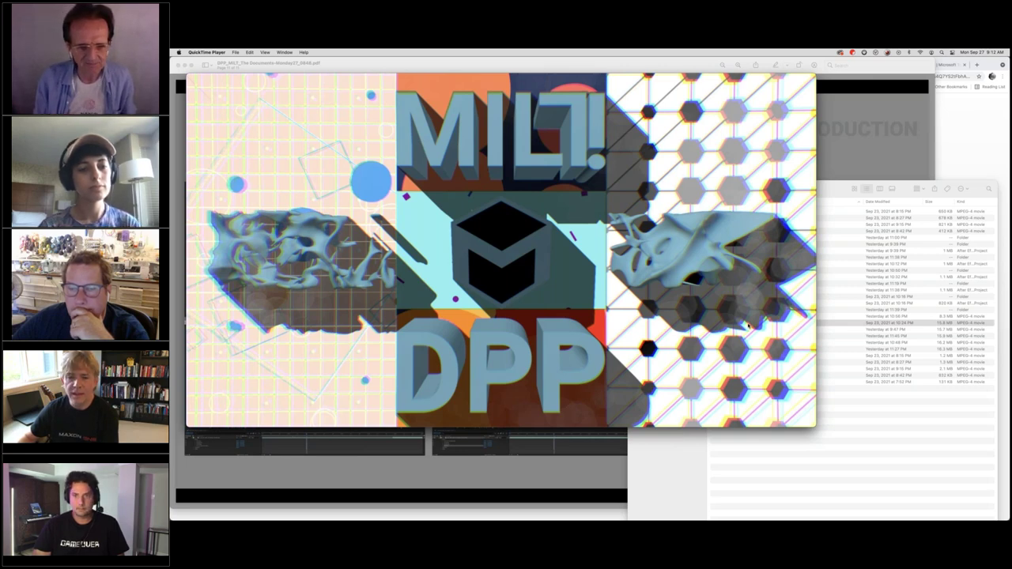
key(space)
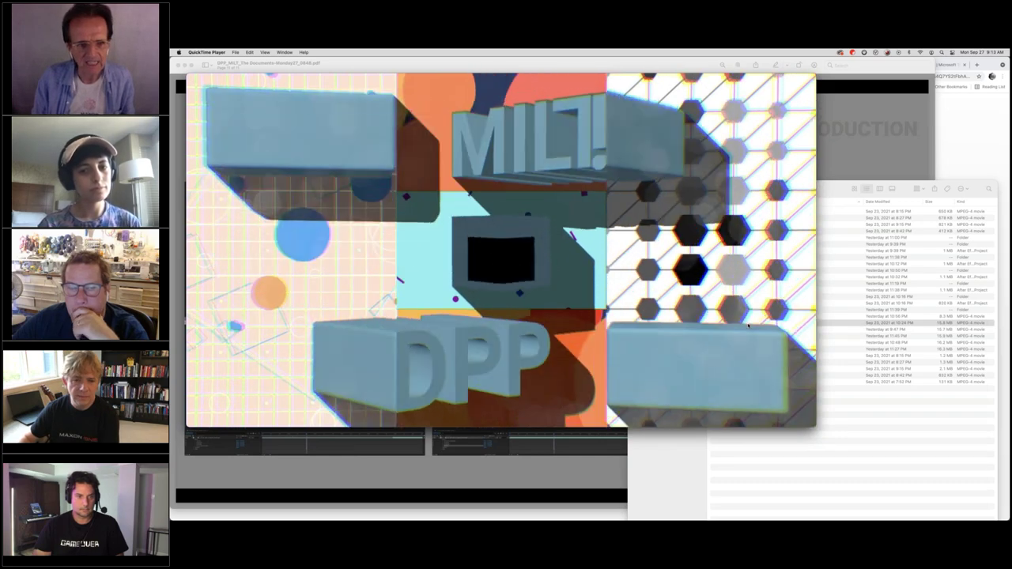
mouse_move(699, 370)
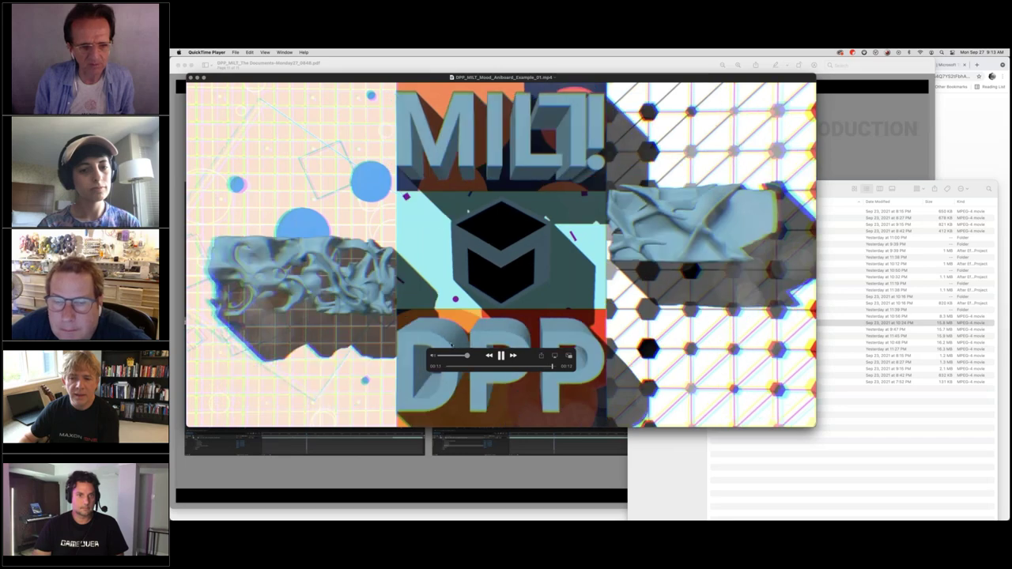
click(500, 355)
drag(555, 367, 511, 367)
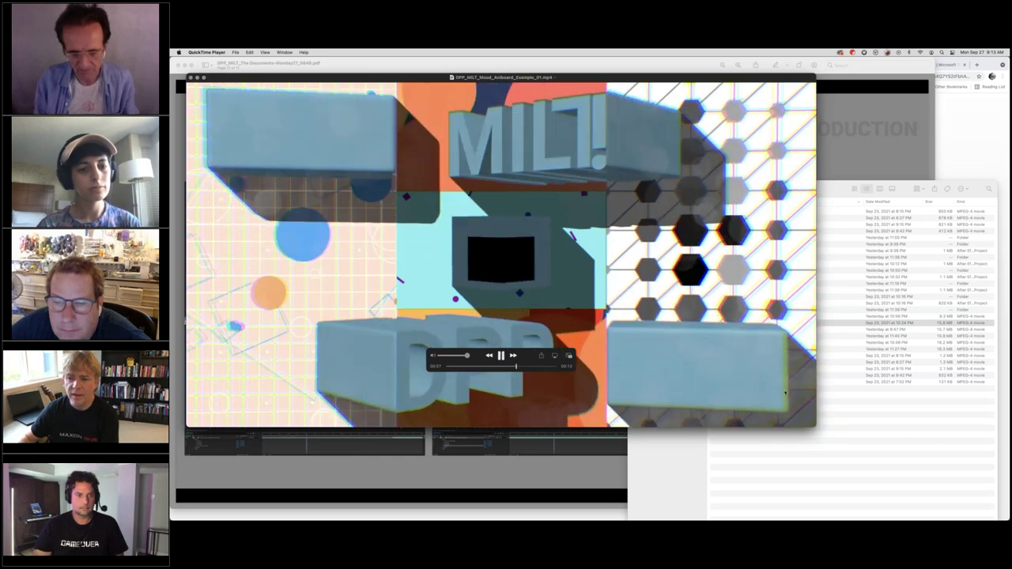
key(space)
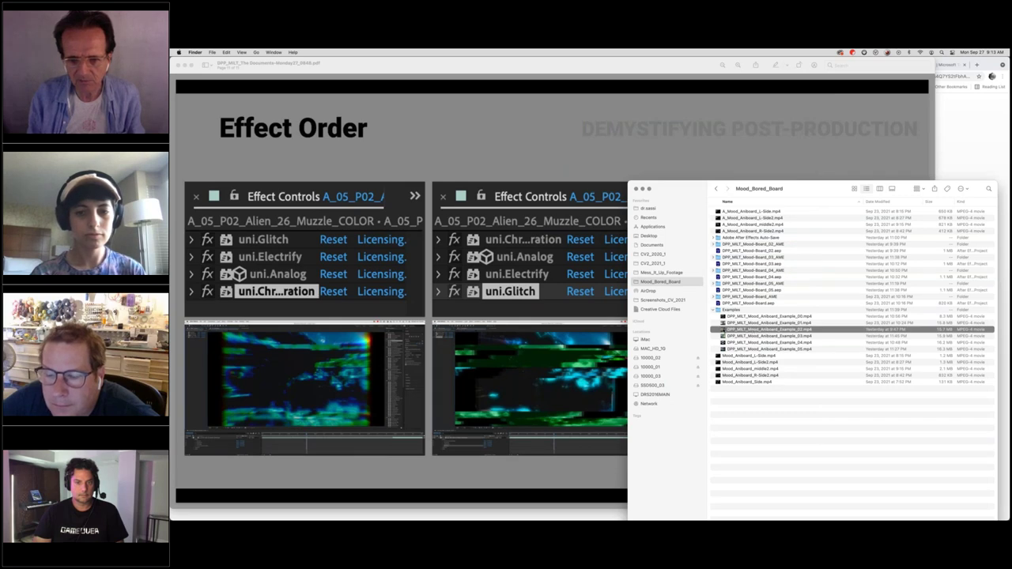
double_click(723, 330)
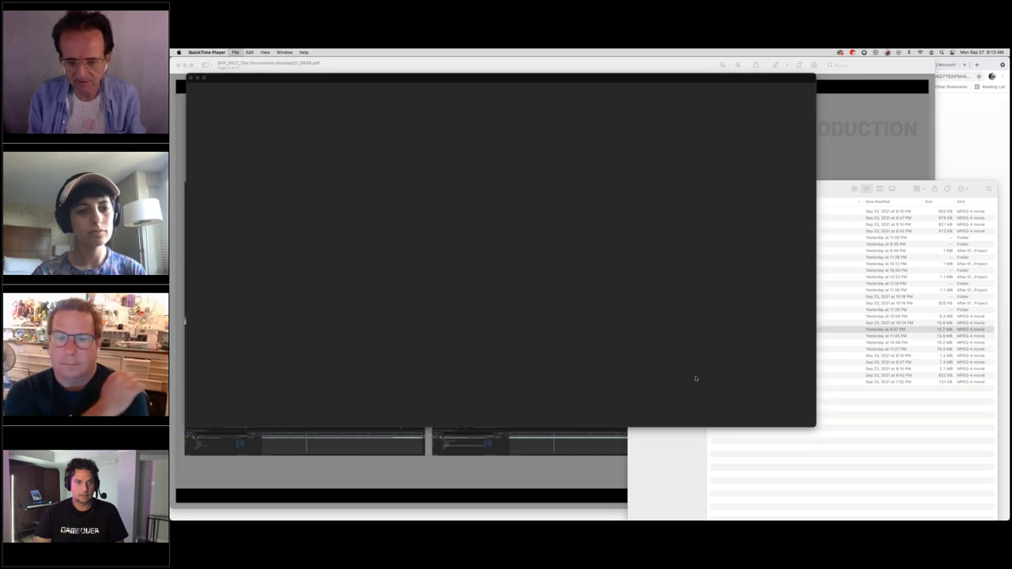
key(super+w)
click(726, 337)
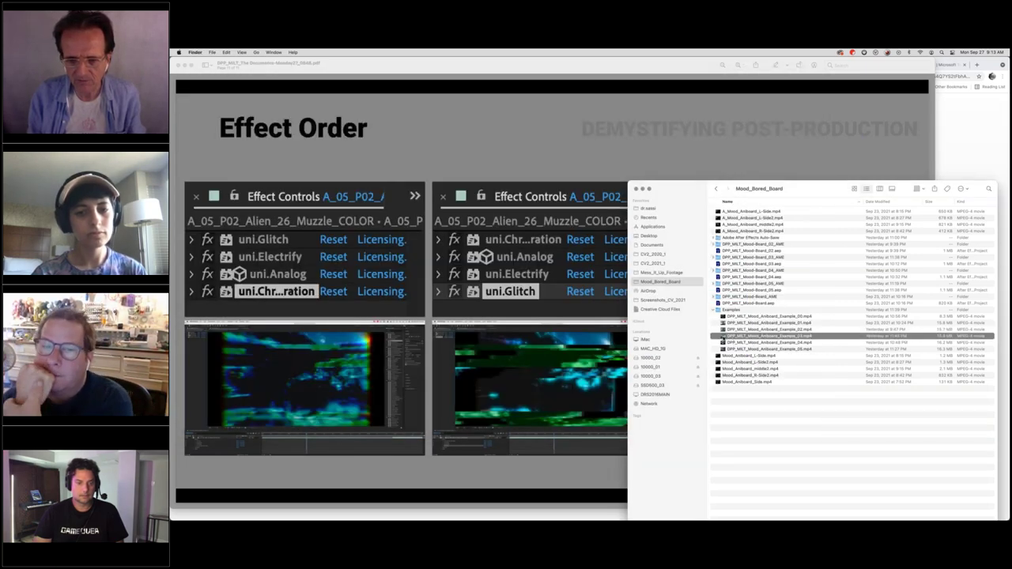
double_click(723, 338)
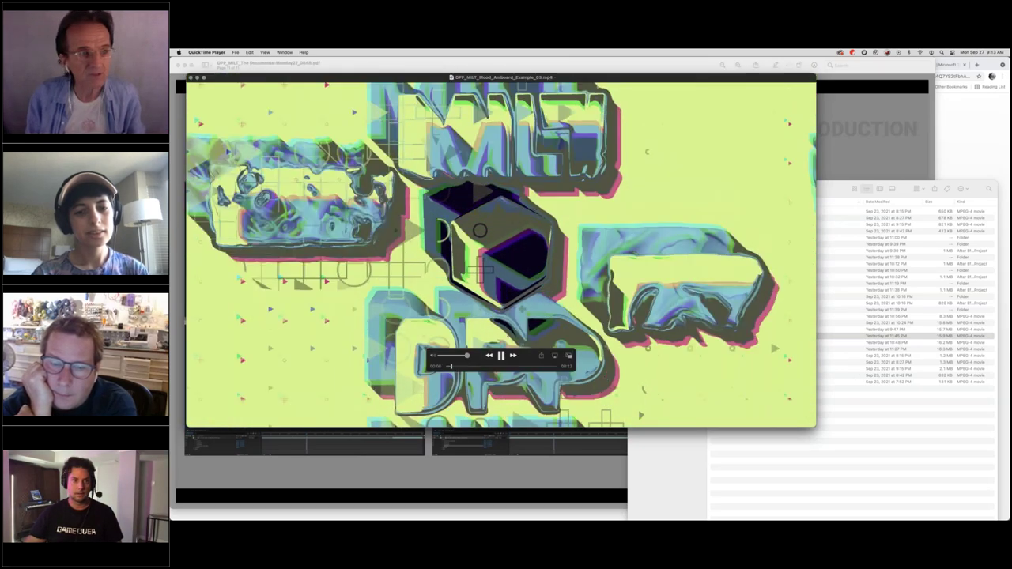
click(192, 81)
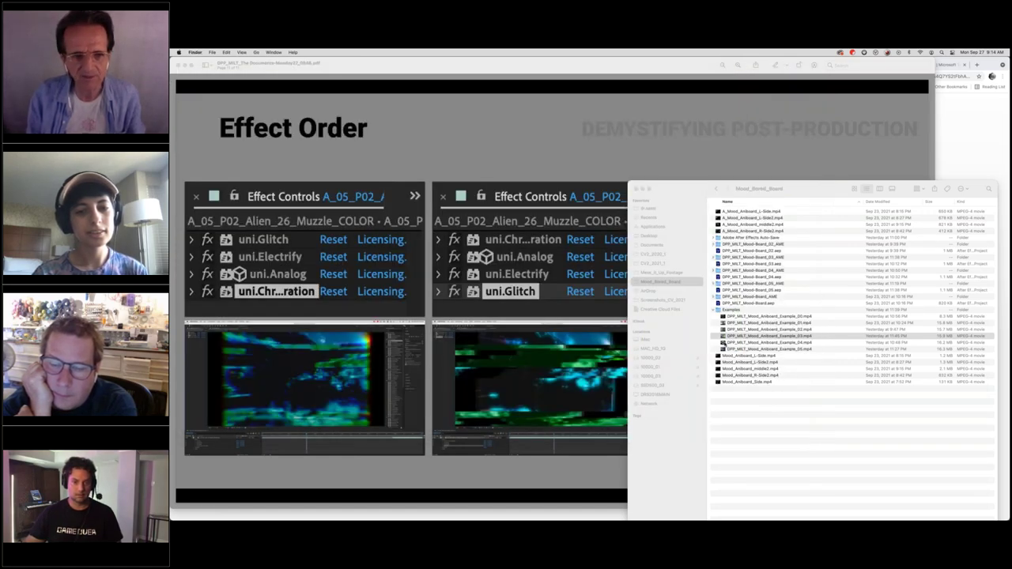
double_click(723, 343)
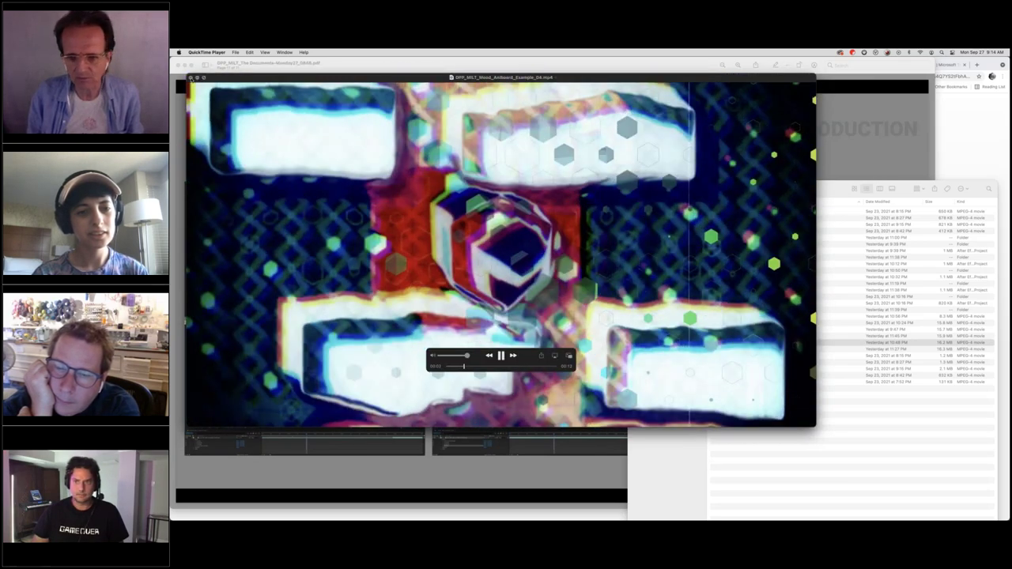
key(super+w)
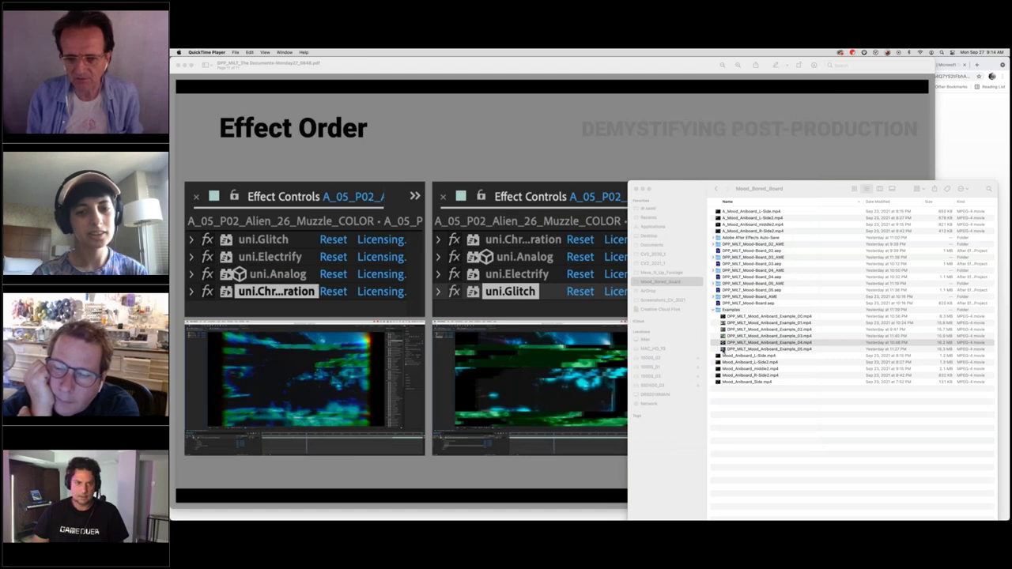
double_click(723, 350)
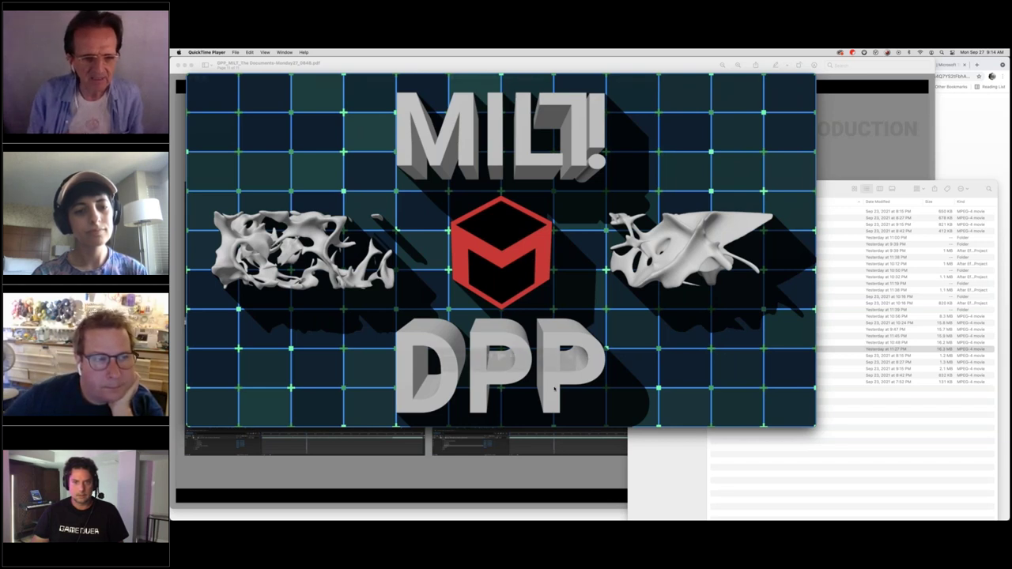
mouse_move(495, 387)
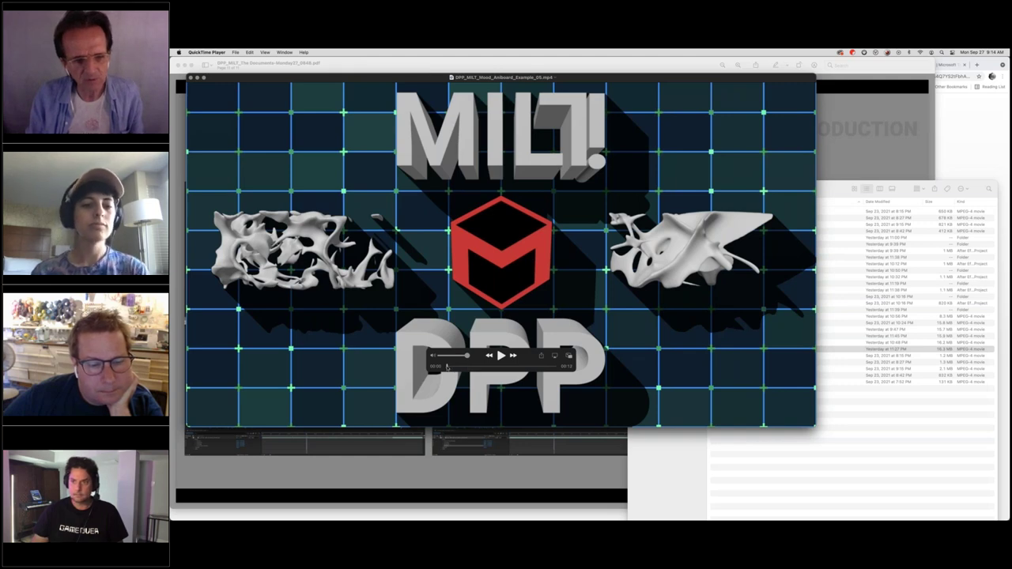
drag(447, 365, 498, 367)
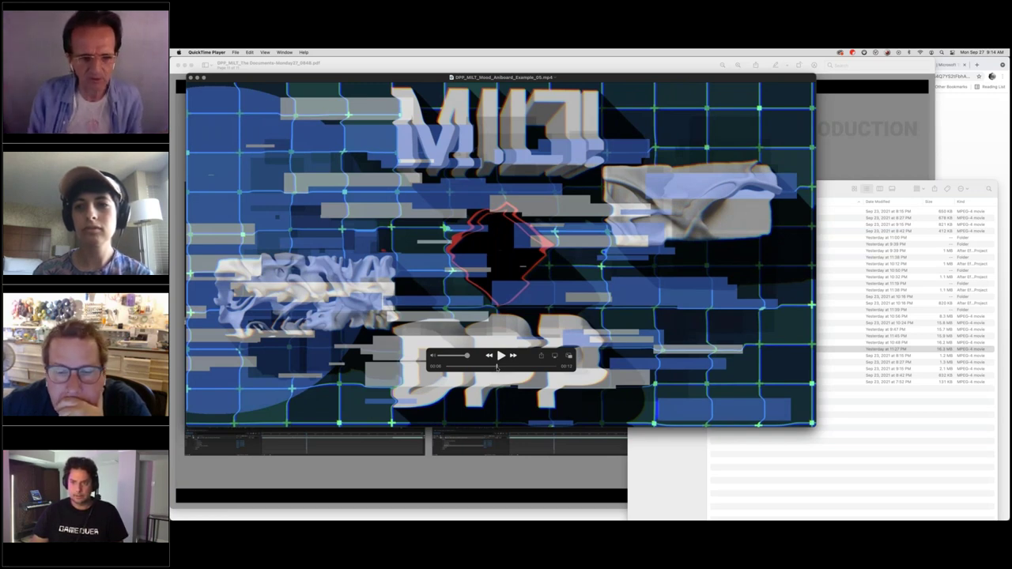
mouse_move(497, 368)
mouse_down()
mouse_move(510, 370)
mouse_move(481, 370)
mouse_up()
key(Right)
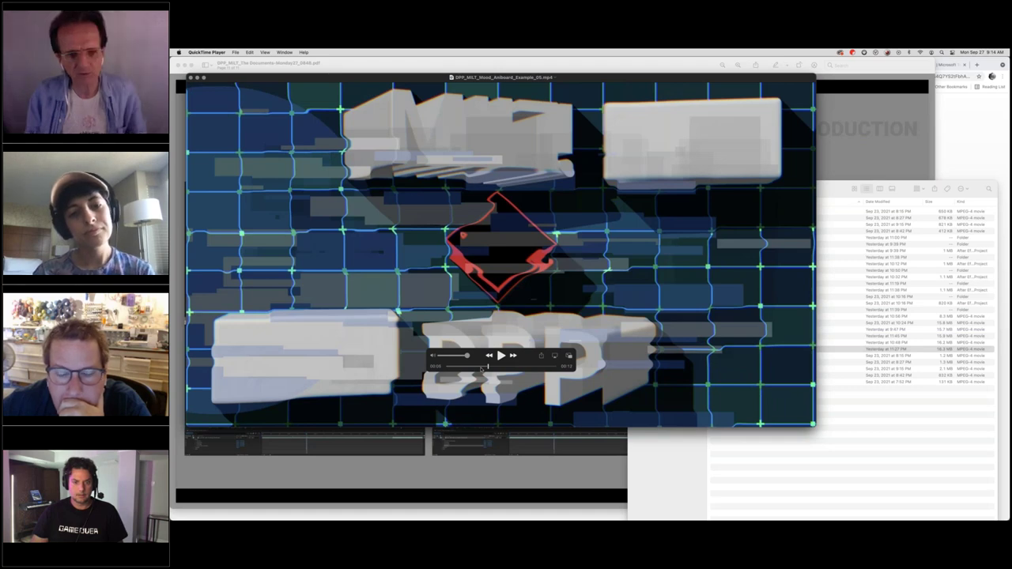
drag(481, 370, 470, 370)
key(Left)
key(Left)
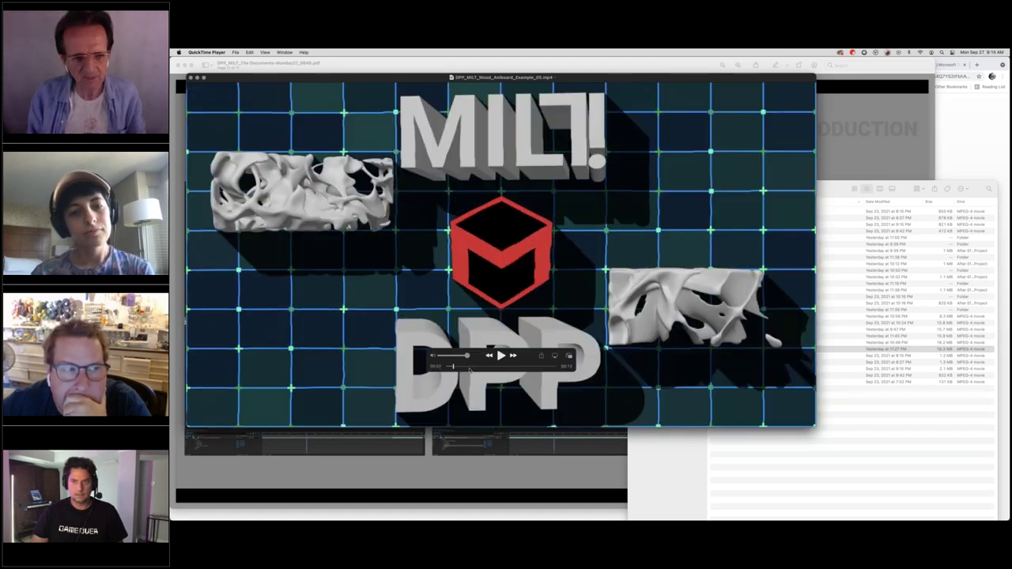
drag(470, 370, 511, 368)
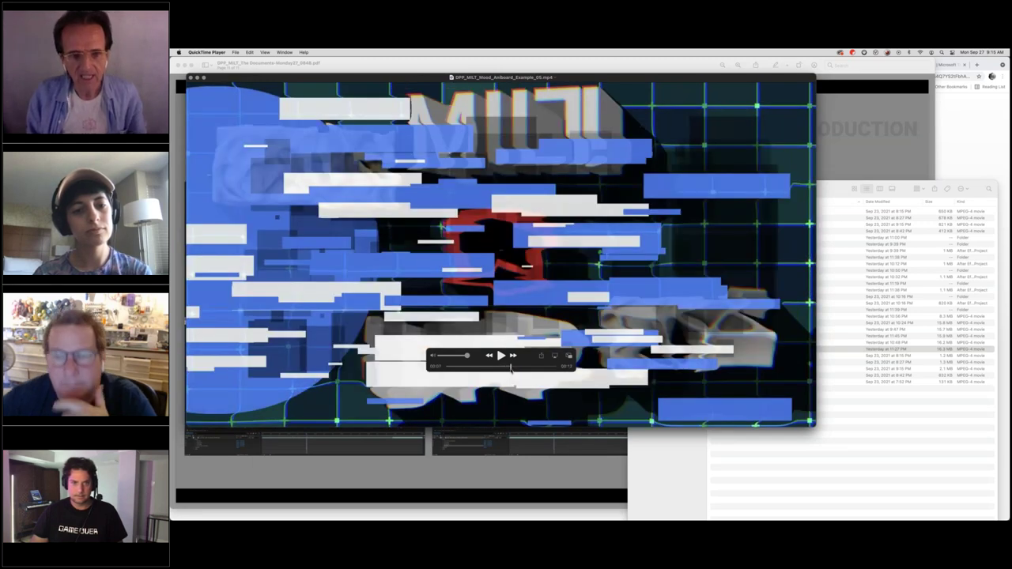
key(super+w)
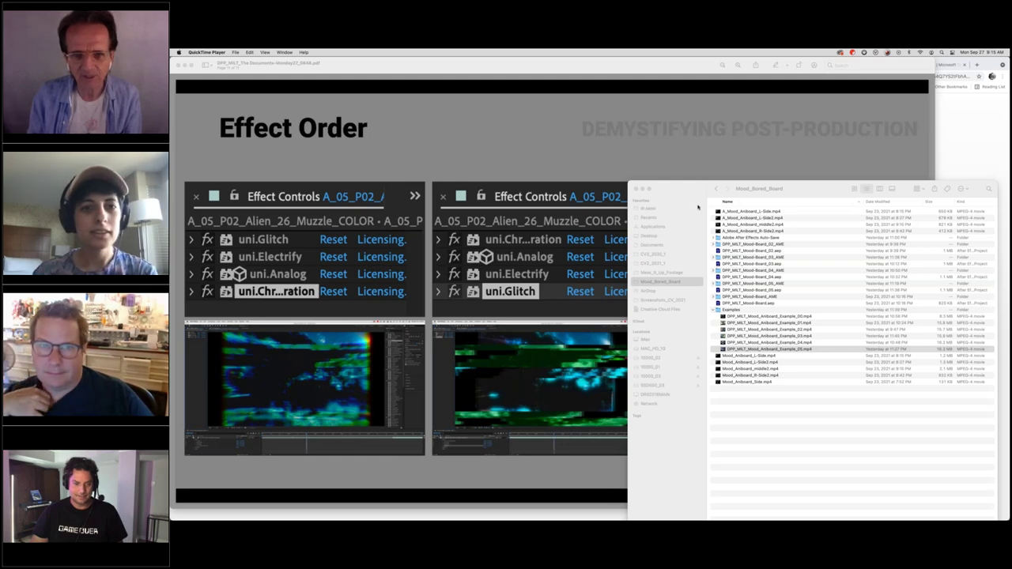
drag(683, 191, 768, 256)
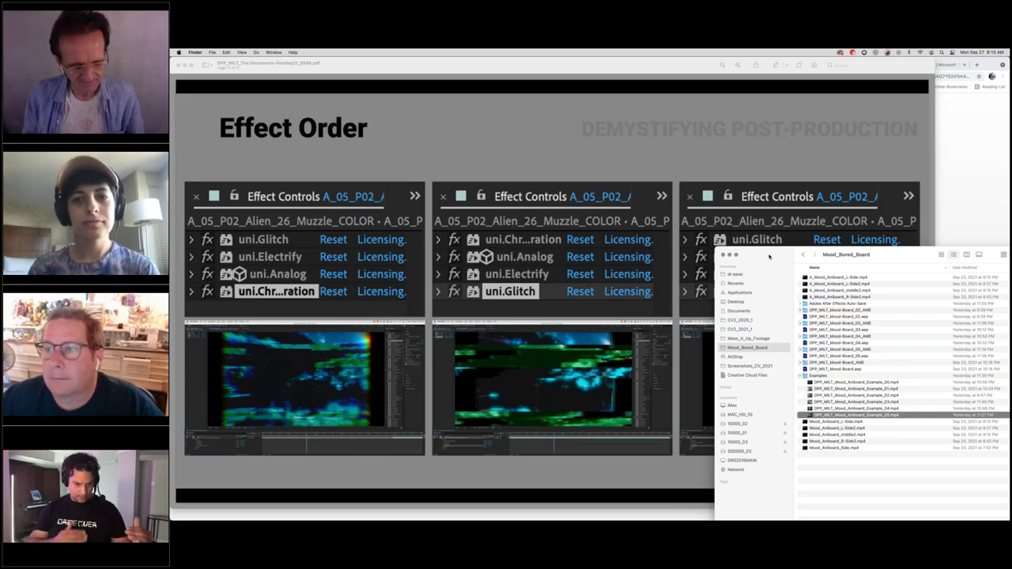
Switch from Finder to After Effects with Cmd+Tab
key(super+Tab)
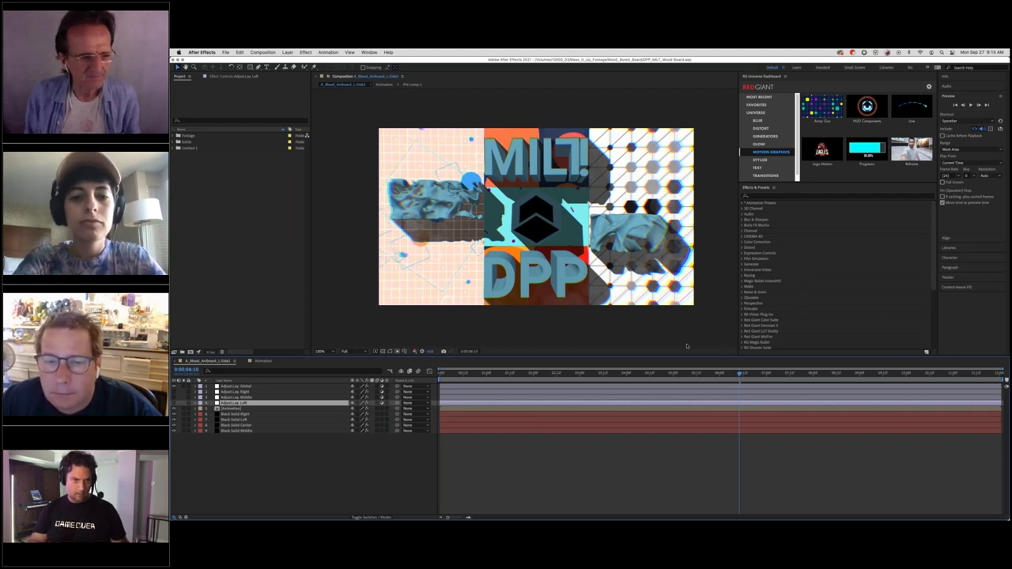
Hide and restore the centre and left section layers to compare their contribution
click(174, 427)
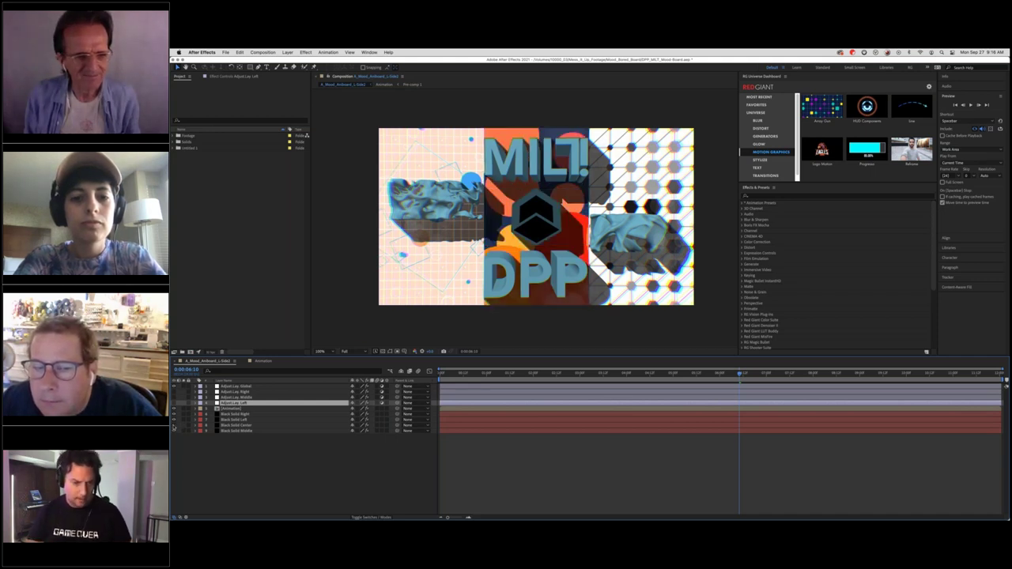
click(174, 422)
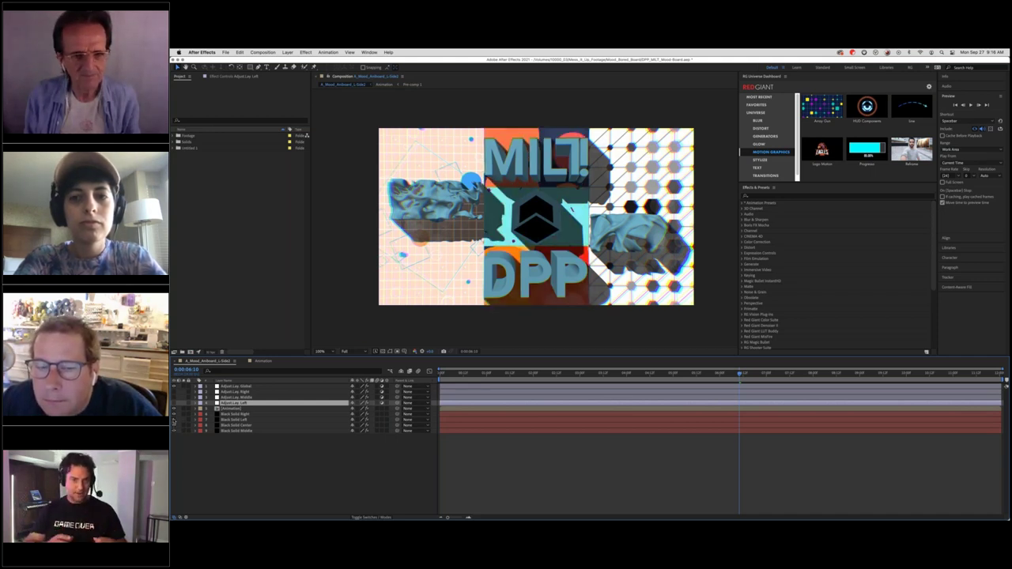
click(174, 419)
click(174, 420)
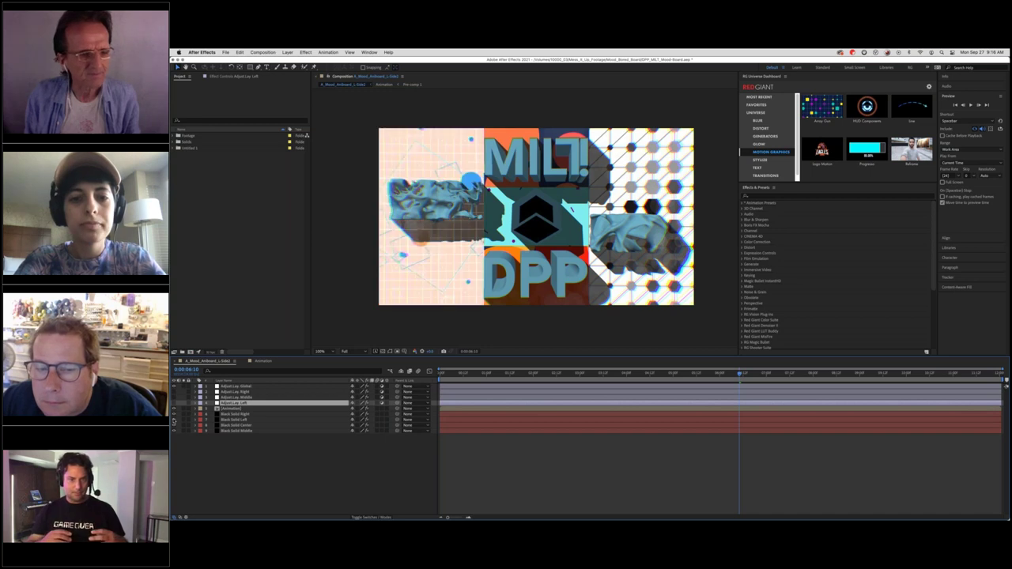
Inspect the effects on Black Solid Right, Left, Center, Middle and Adjust Lay. Middle
click(234, 415)
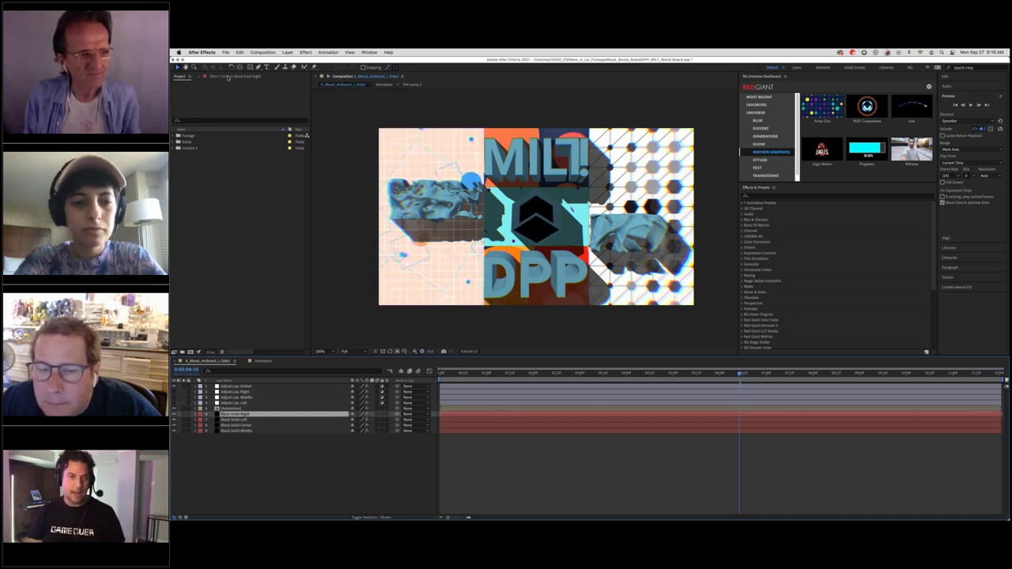
click(228, 76)
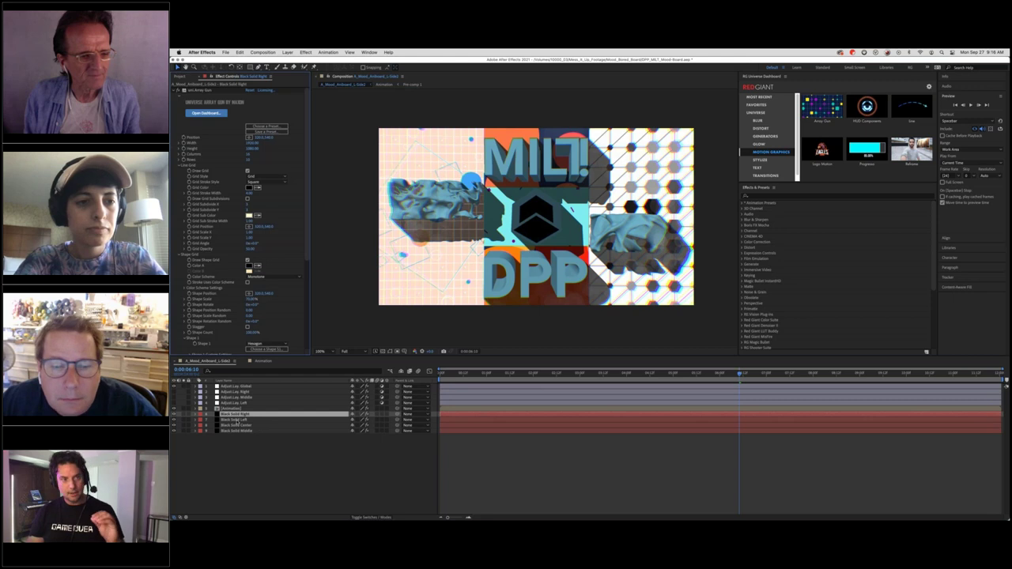
click(235, 420)
click(238, 425)
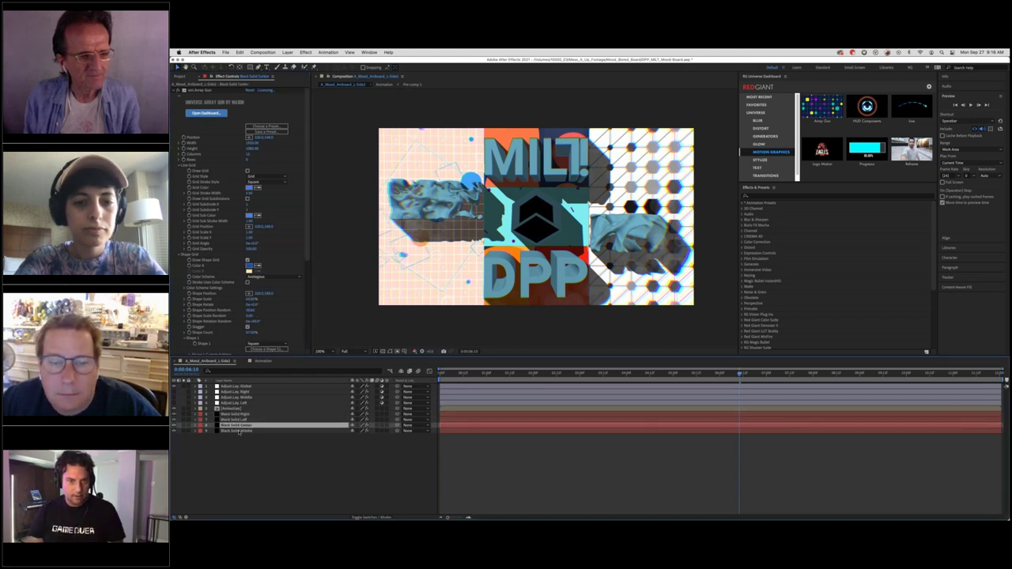
click(238, 431)
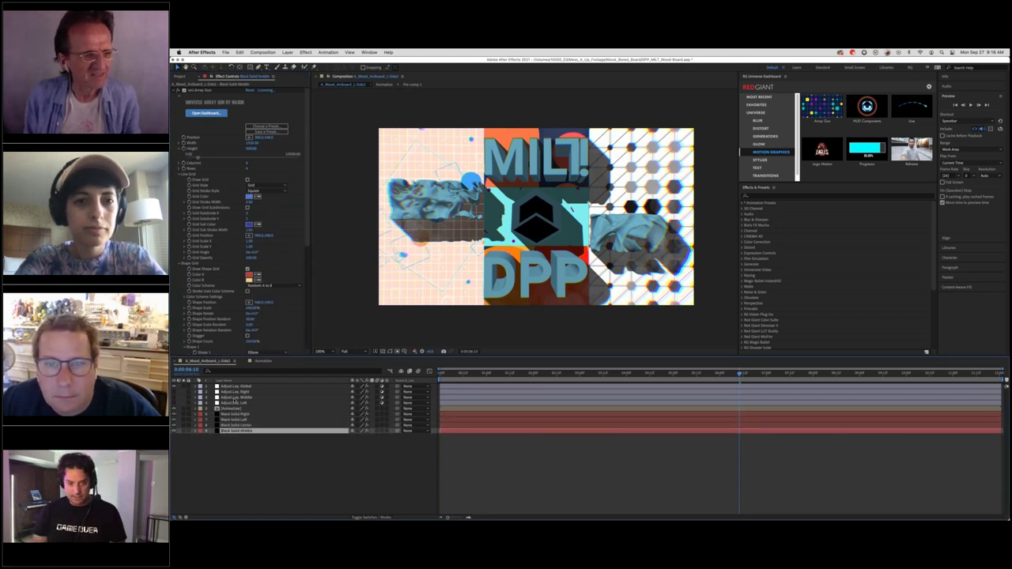
click(236, 397)
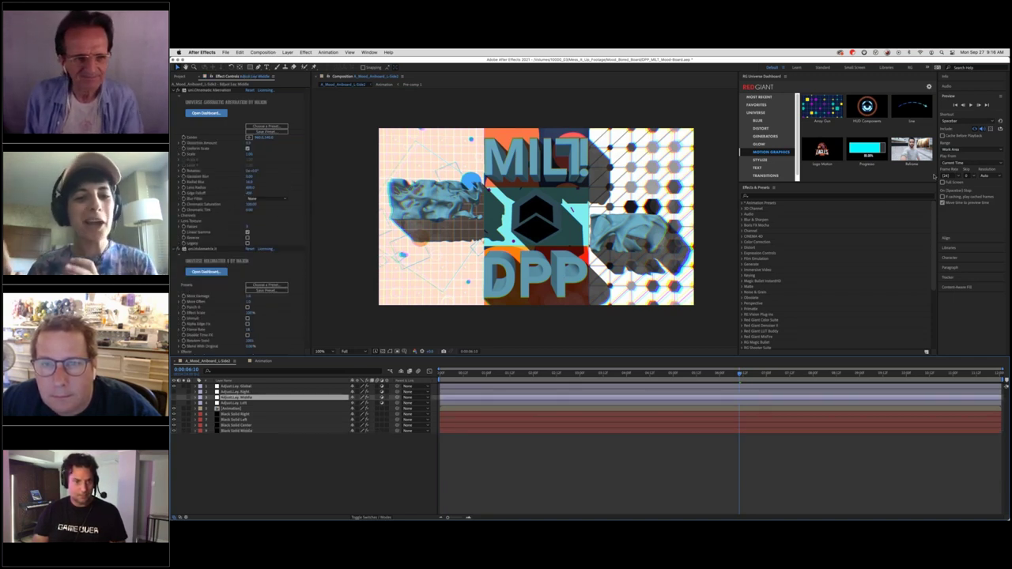
Scrub to an earlier frame, recheck Black Solid Right, then toggle and select Adjust Lay. Global
drag(584, 373, 500, 374)
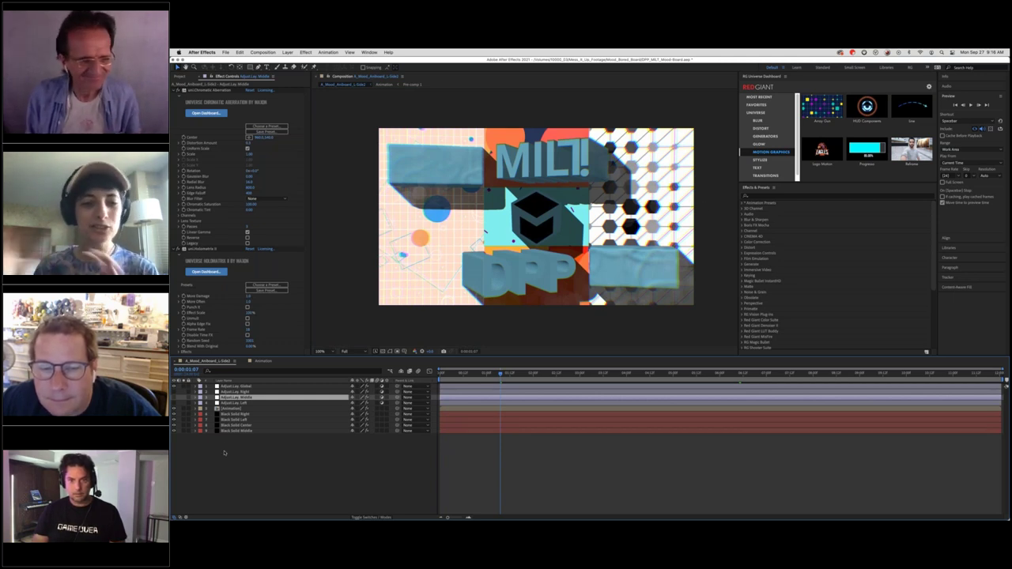
click(234, 413)
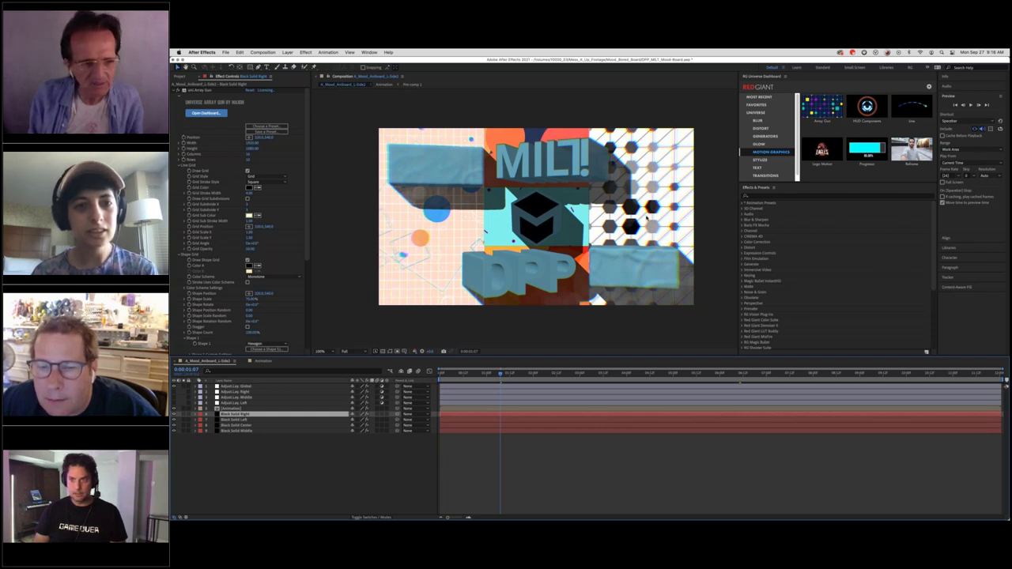
click(174, 387)
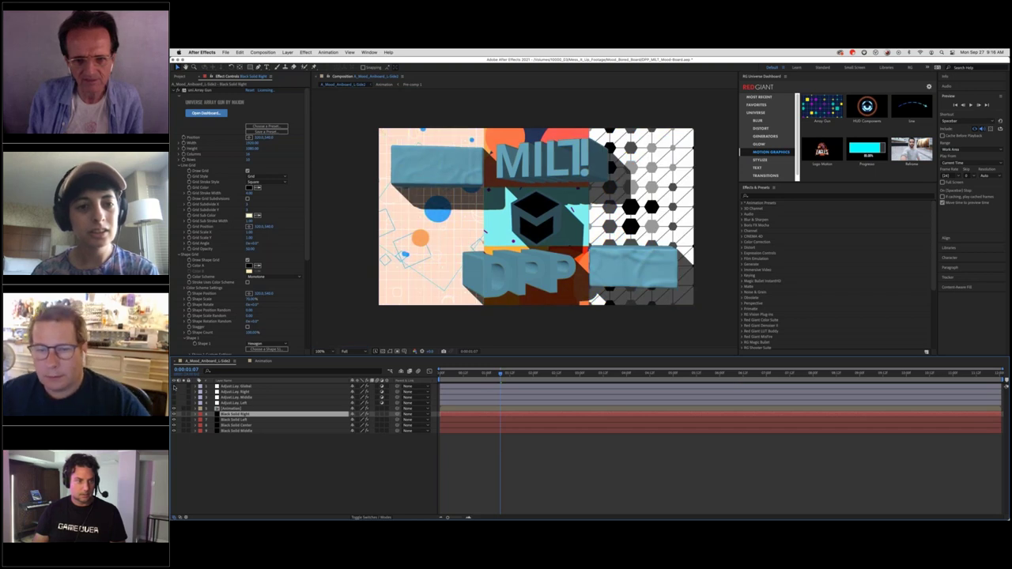
click(174, 387)
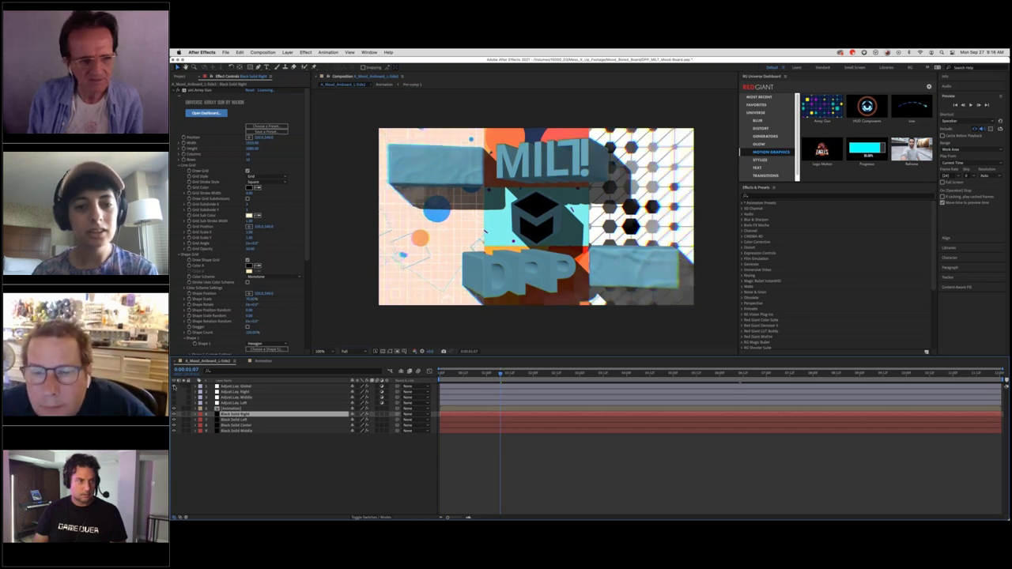
click(223, 387)
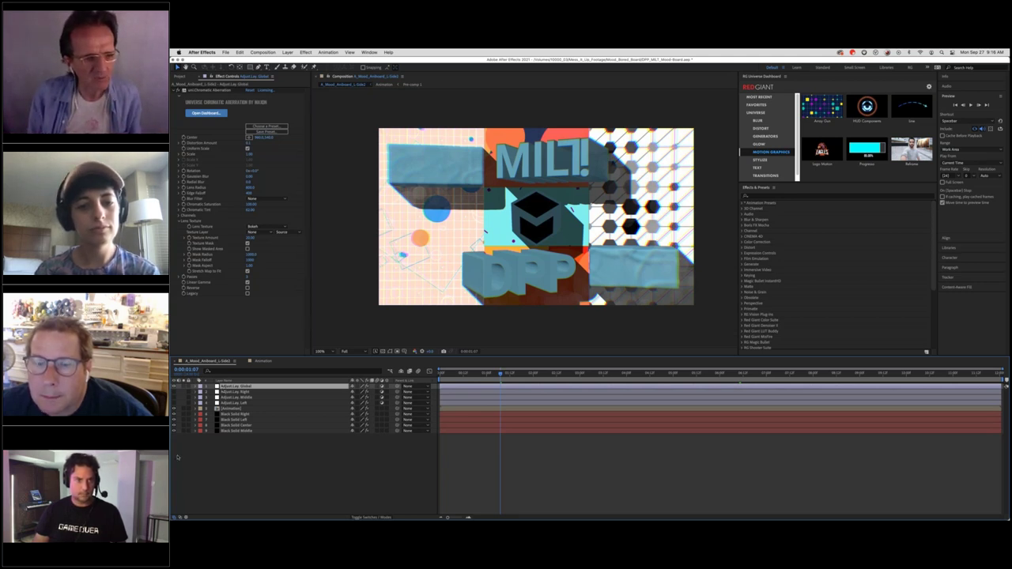
Toggle the Adjust Lay. Global chromatic aberration layer, then hide the grading layers
click(174, 387)
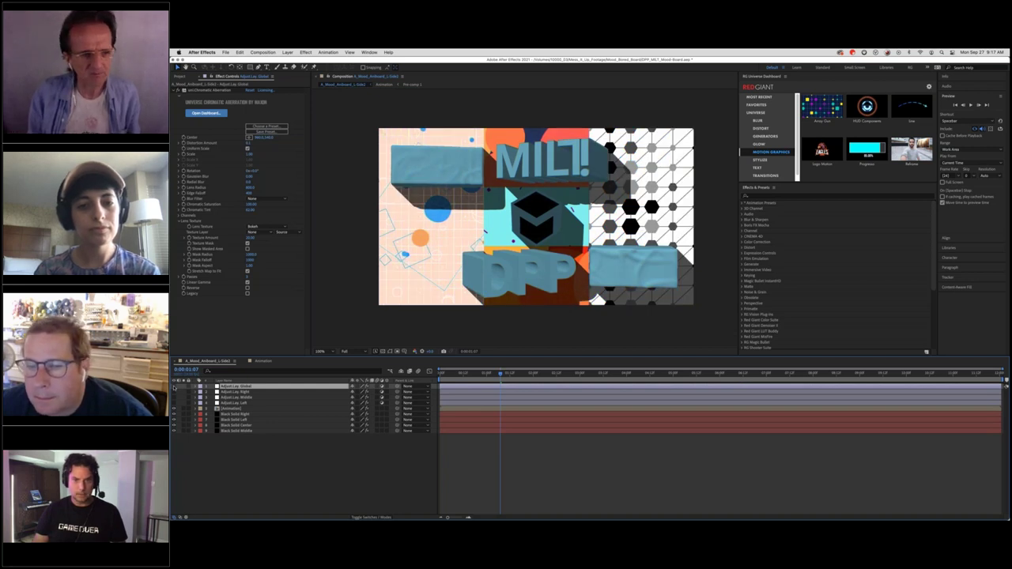
click(174, 387)
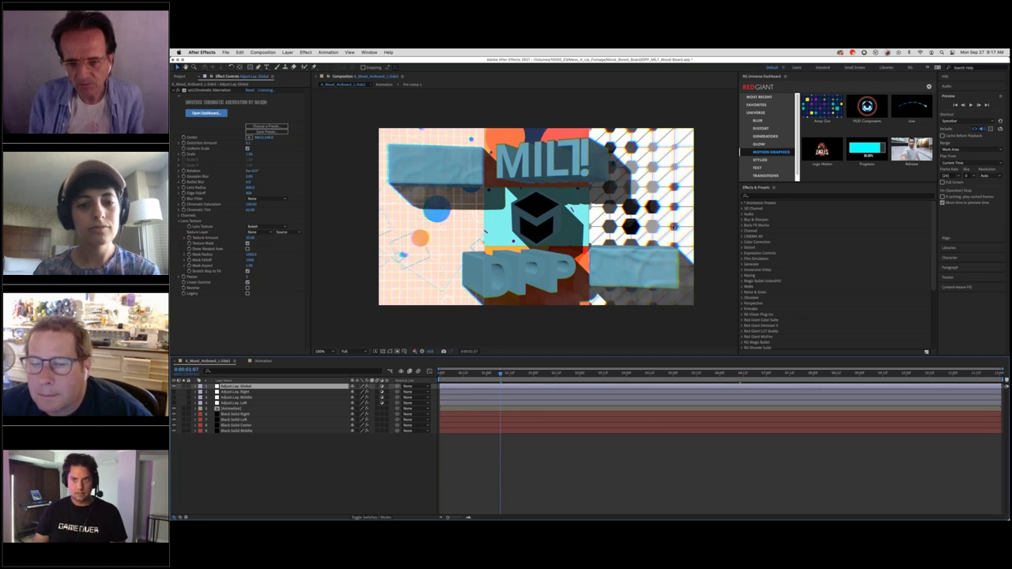
click(174, 387)
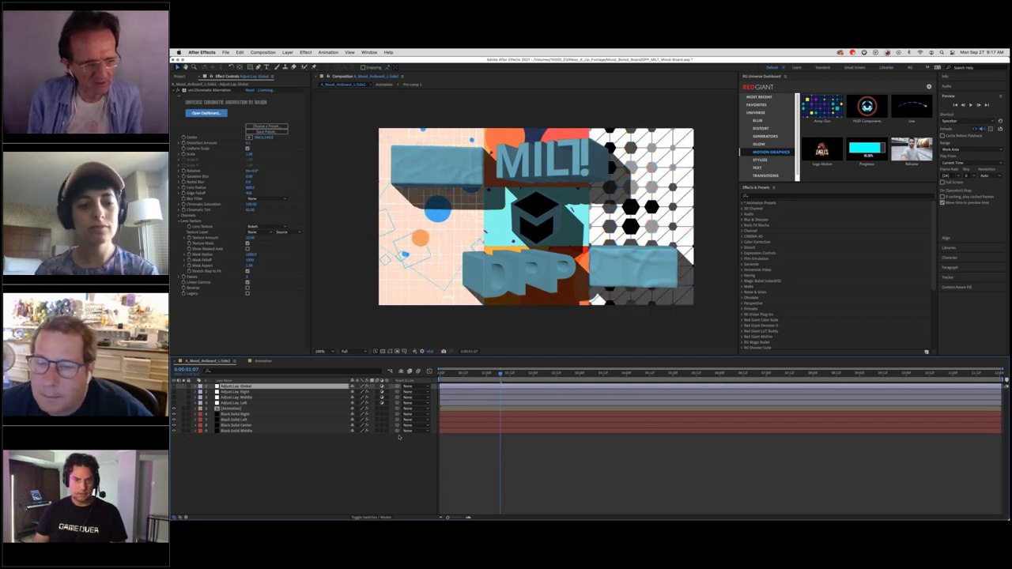
click(366, 391)
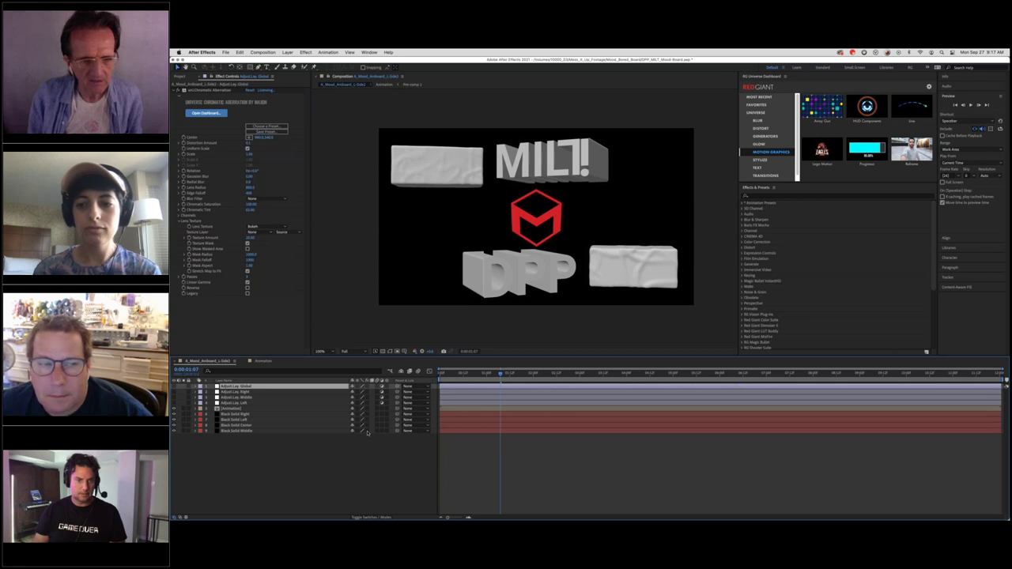
Restore the orange and cyan backgrounds, both patterned panels and blue shading, then select Animation
click(366, 427)
click(366, 424)
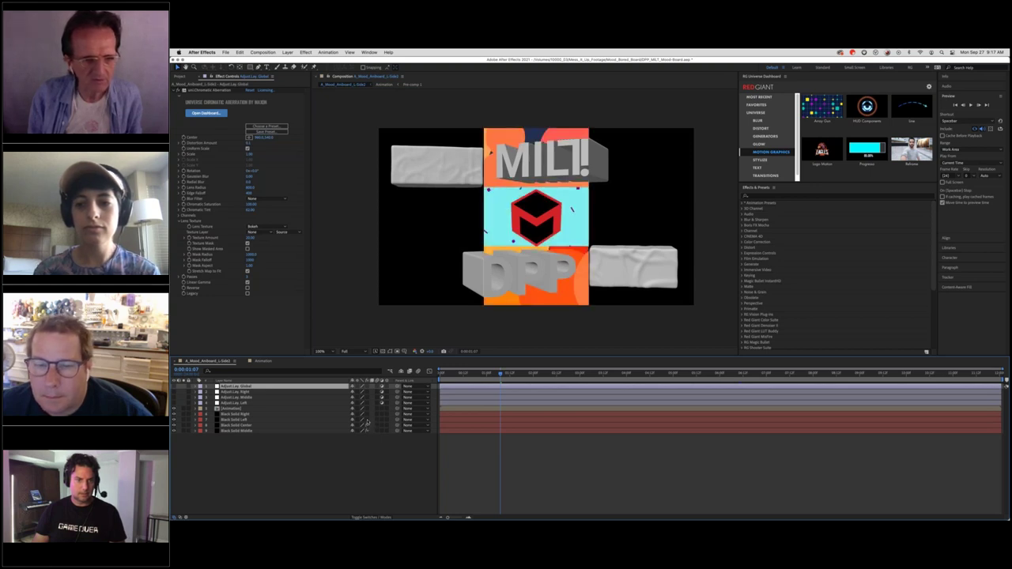
click(366, 419)
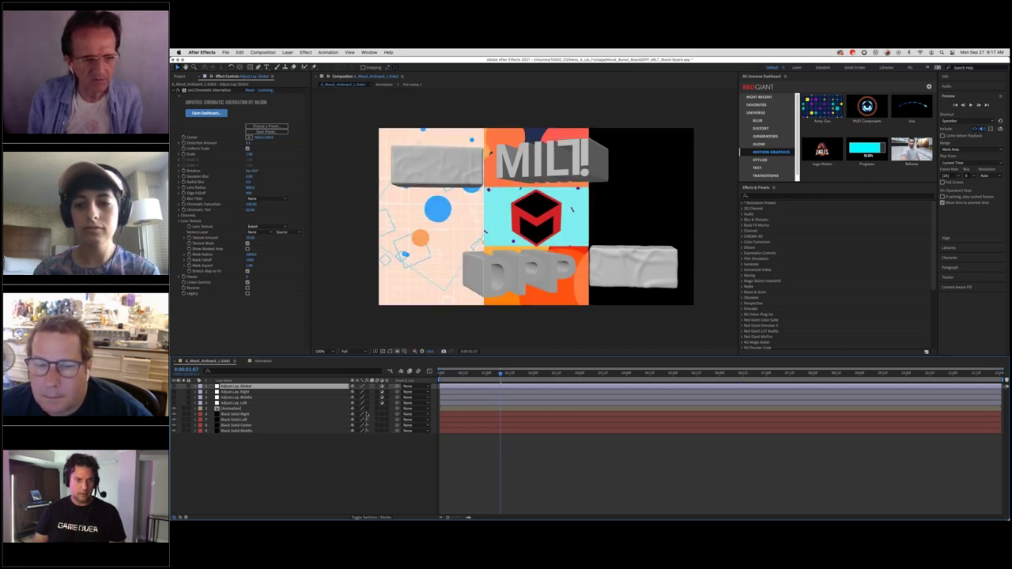
click(366, 414)
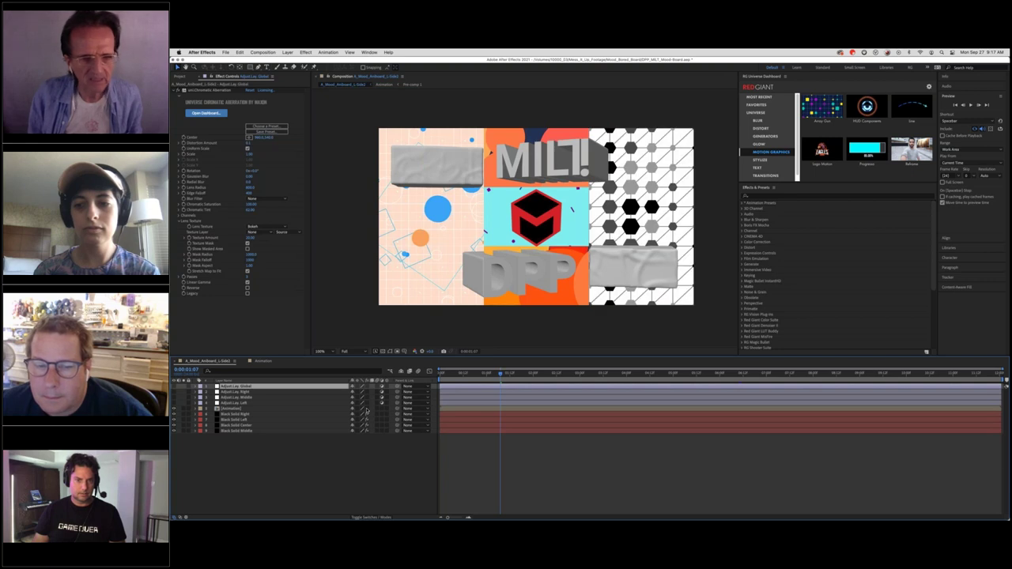
click(367, 410)
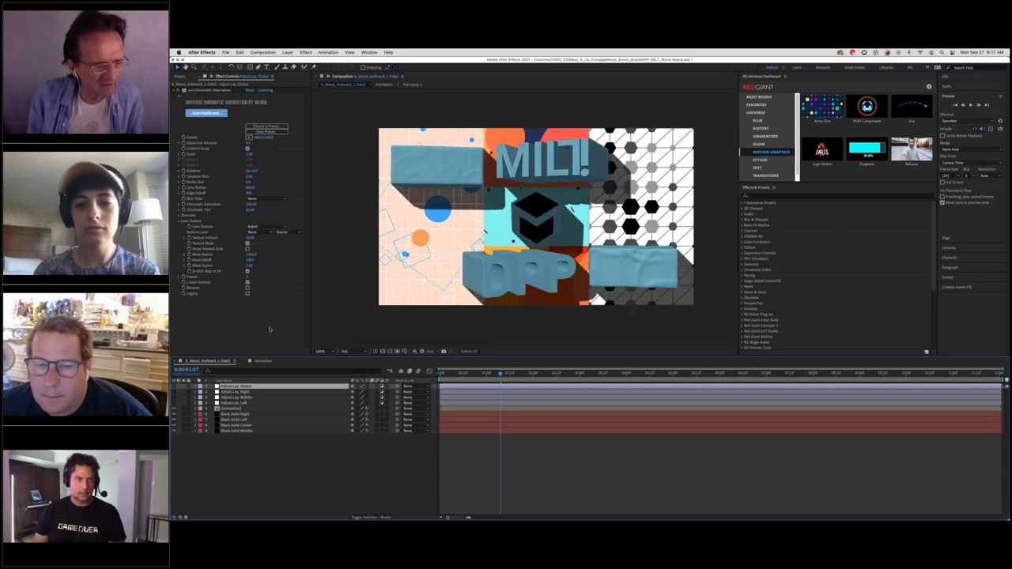
click(229, 409)
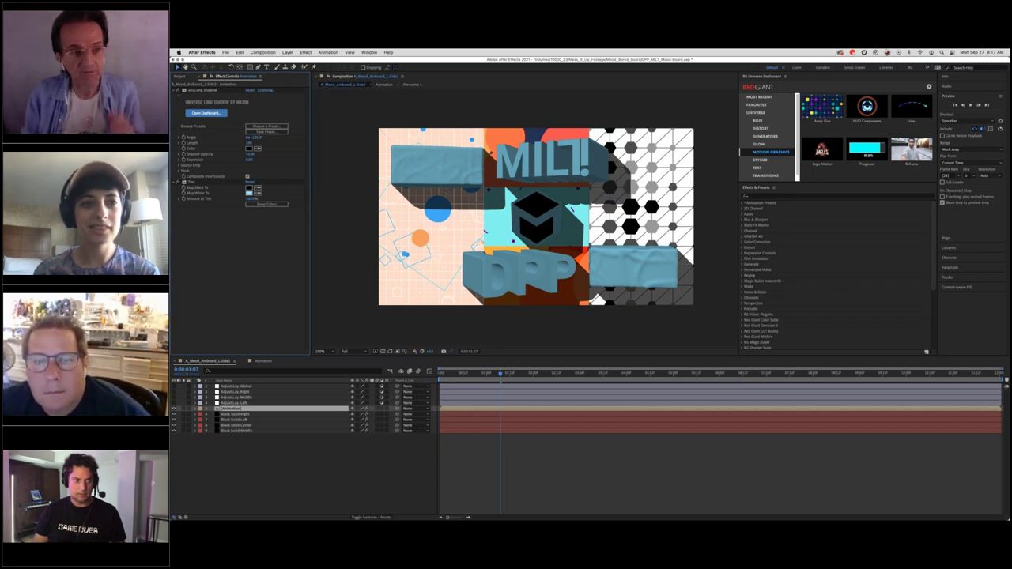
Open the other recent Mood-Board project without saving, and select Black Solid Right
click(226, 52)
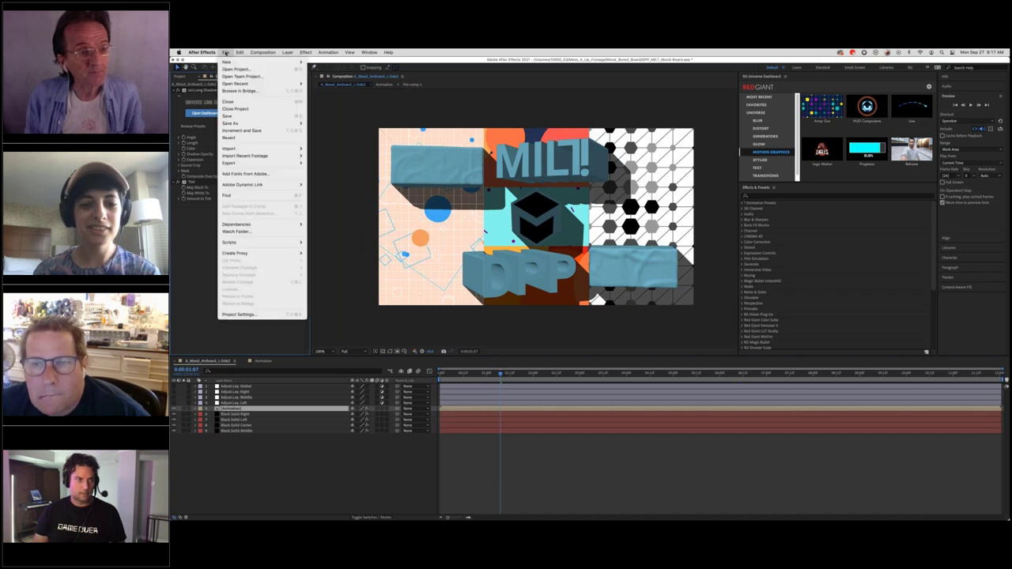
mouse_move(241, 84)
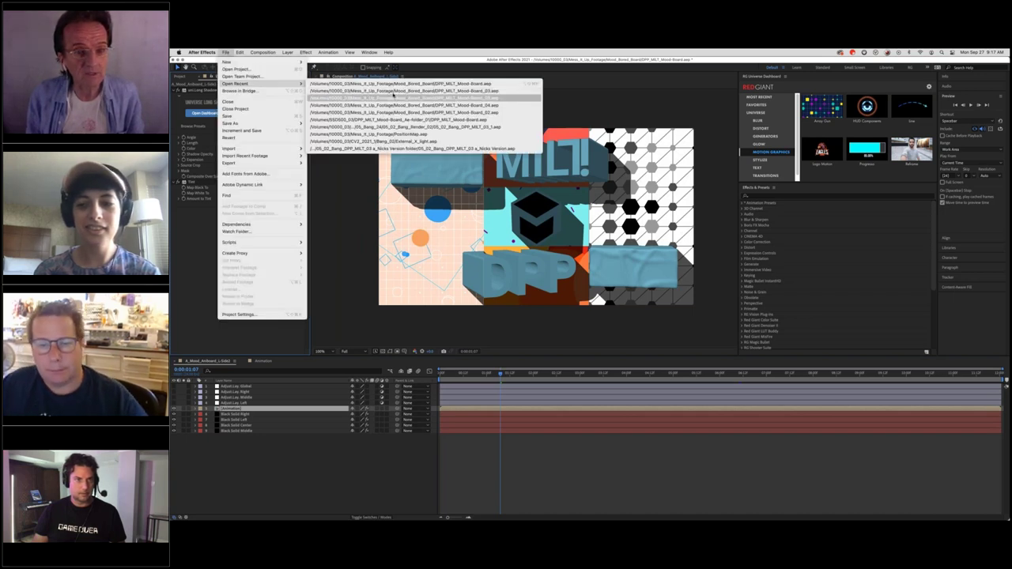
click(393, 113)
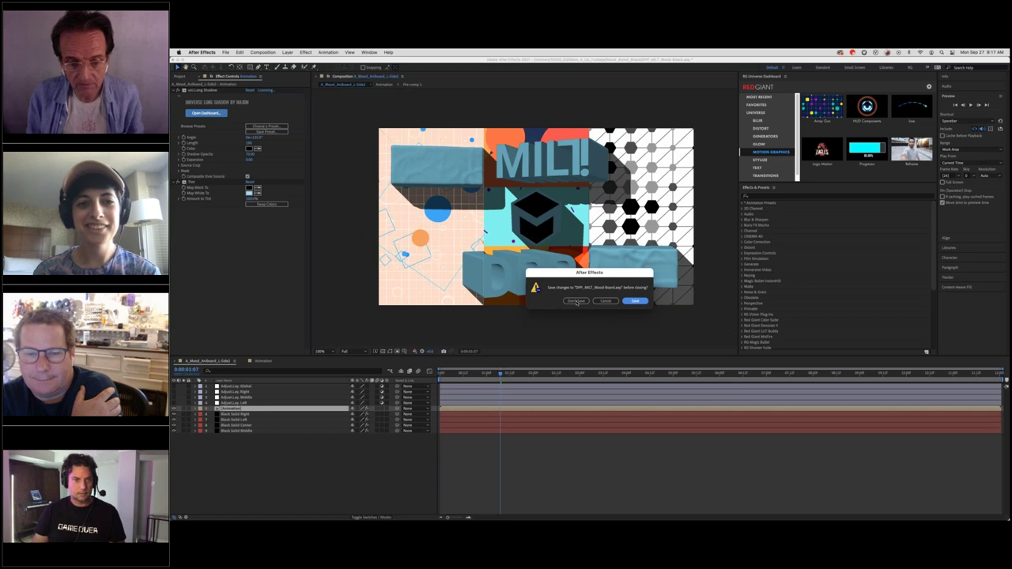
click(577, 301)
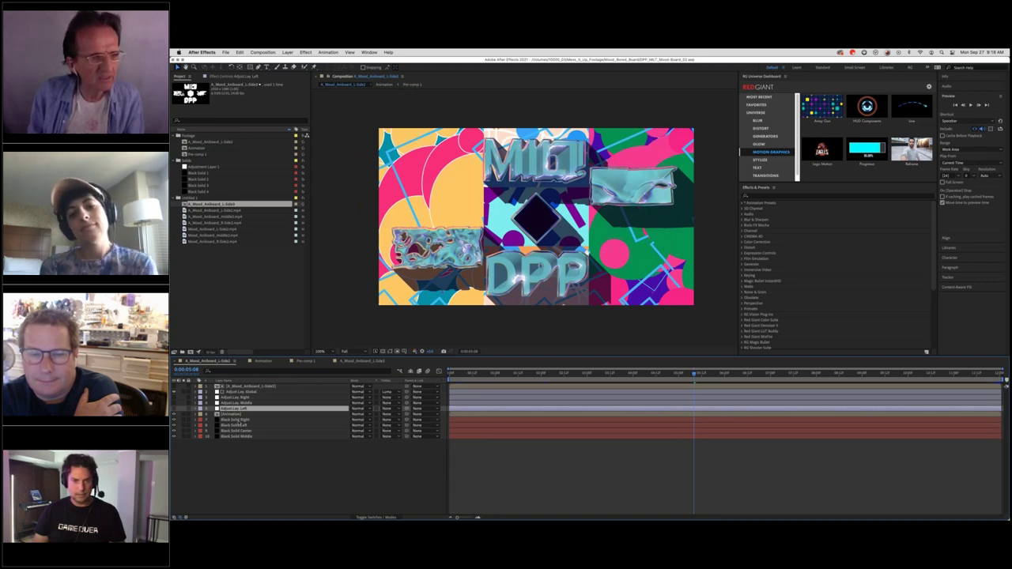
click(238, 420)
Show Black Solid Right's Array Gun controls with F3 and scrub near the start to preview
key(F3)
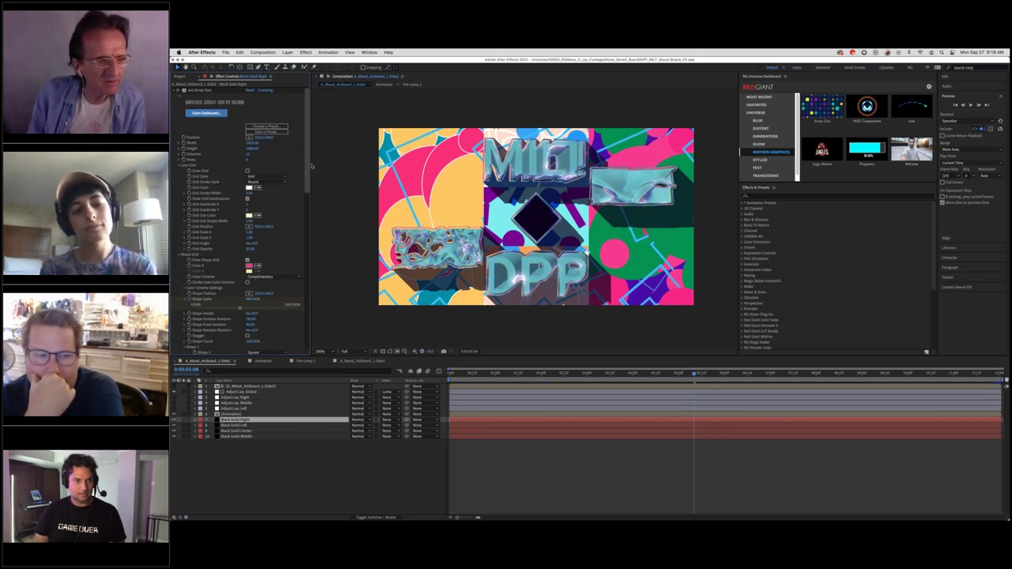
mouse_move(308, 168)
mouse_down()
mouse_move(306, 277)
mouse_move(304, 174)
mouse_up()
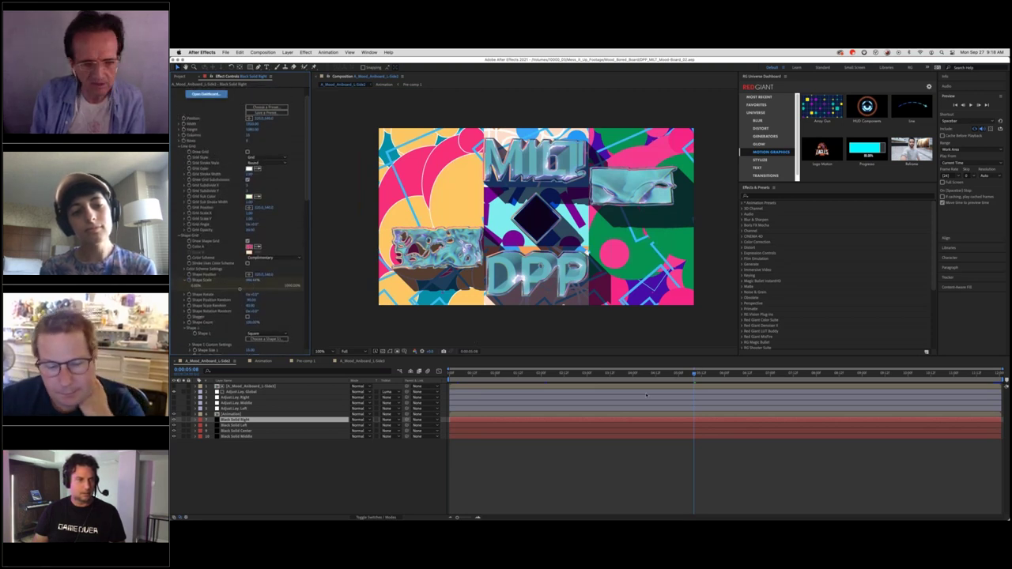
drag(615, 374, 726, 376)
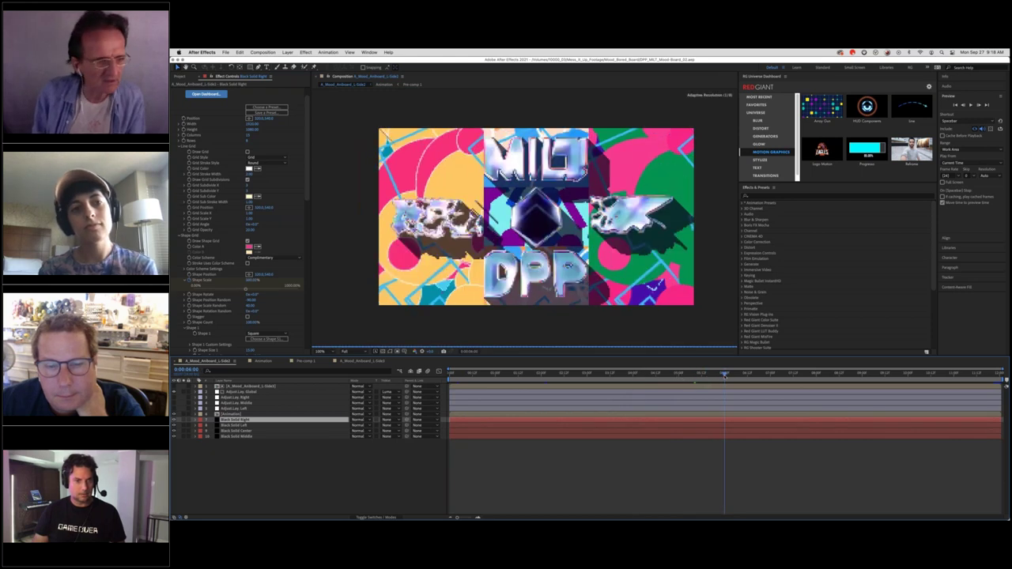
drag(724, 375, 621, 372)
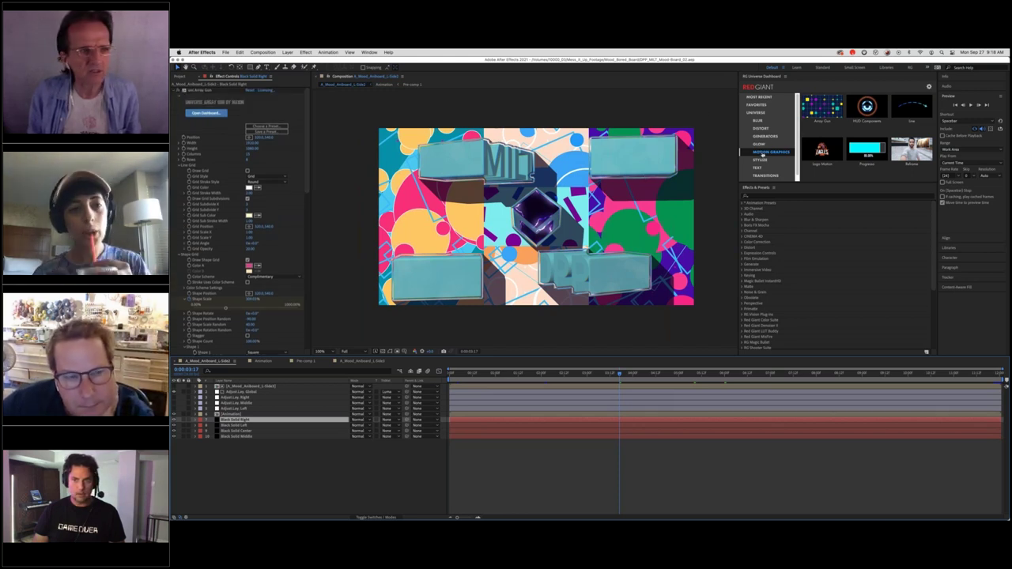
Apply the Array Gun 90sPattern 02 preset to Black Solid Right for a cream dotted grid
mouse_move(823, 115)
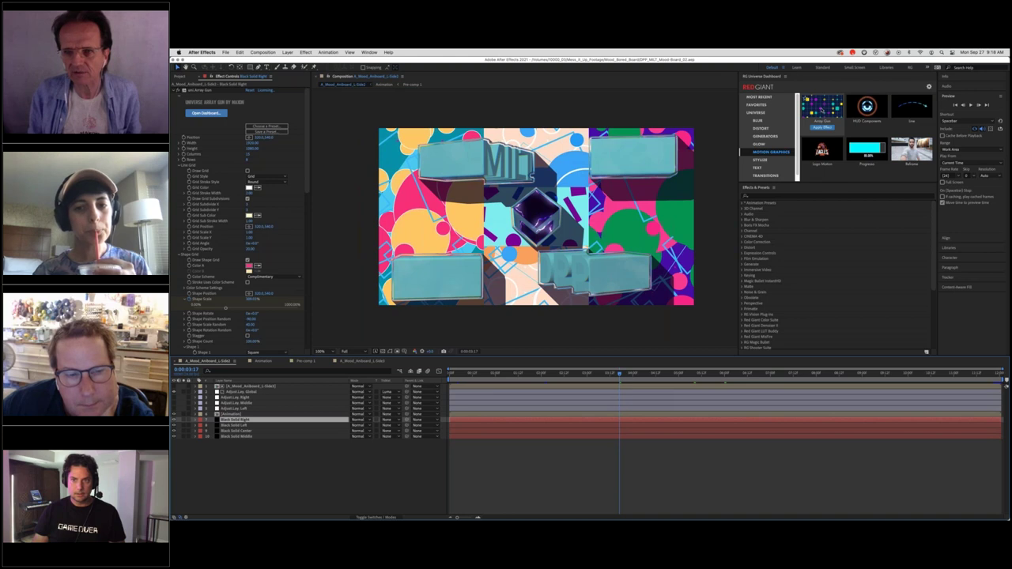
click(823, 115)
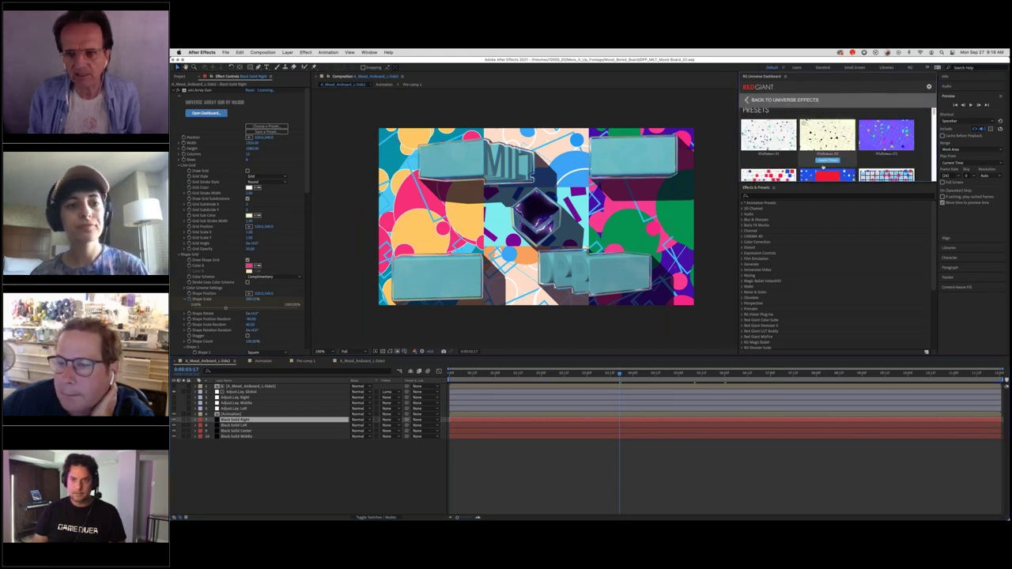
click(828, 160)
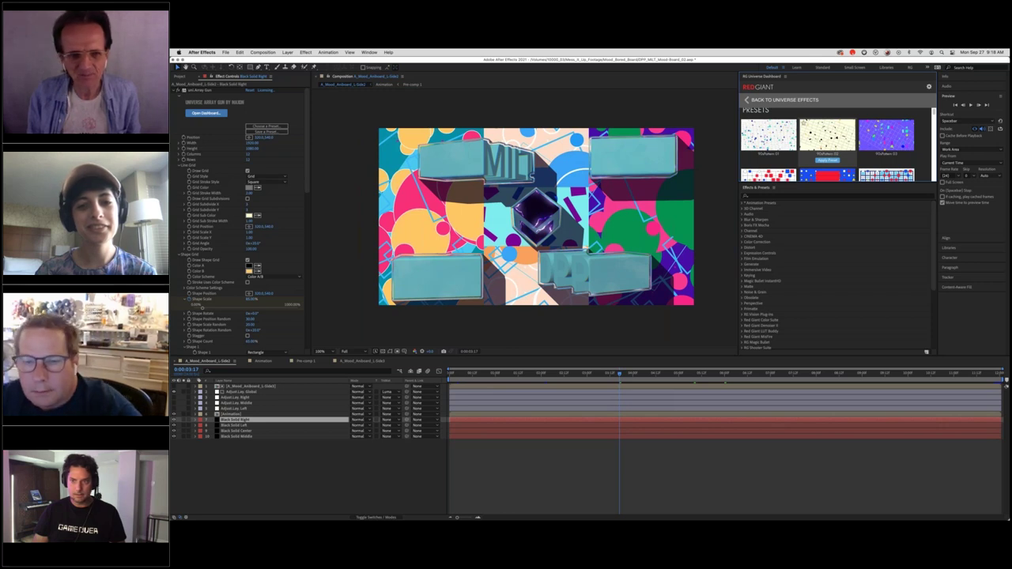
click(828, 159)
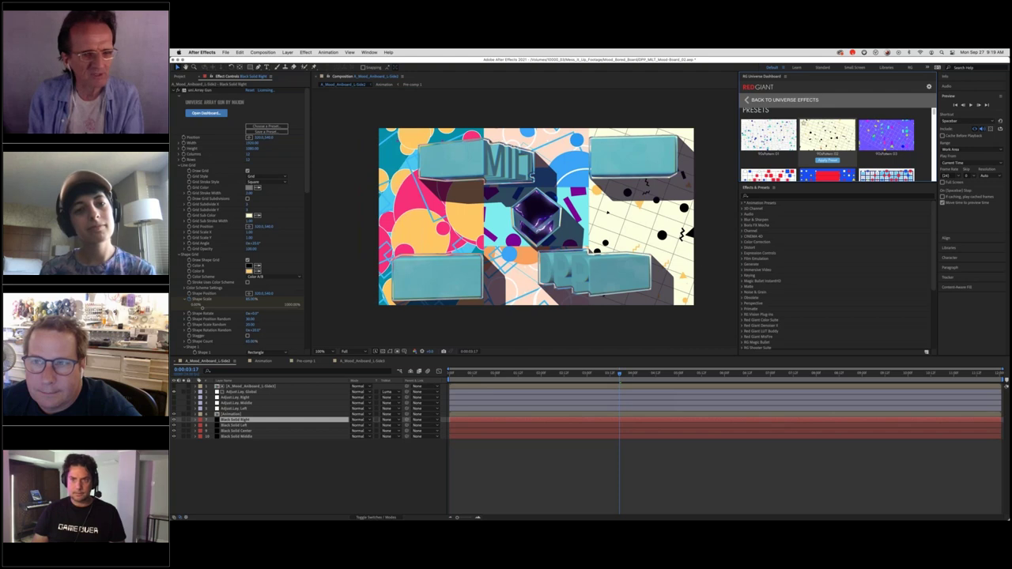
click(237, 438)
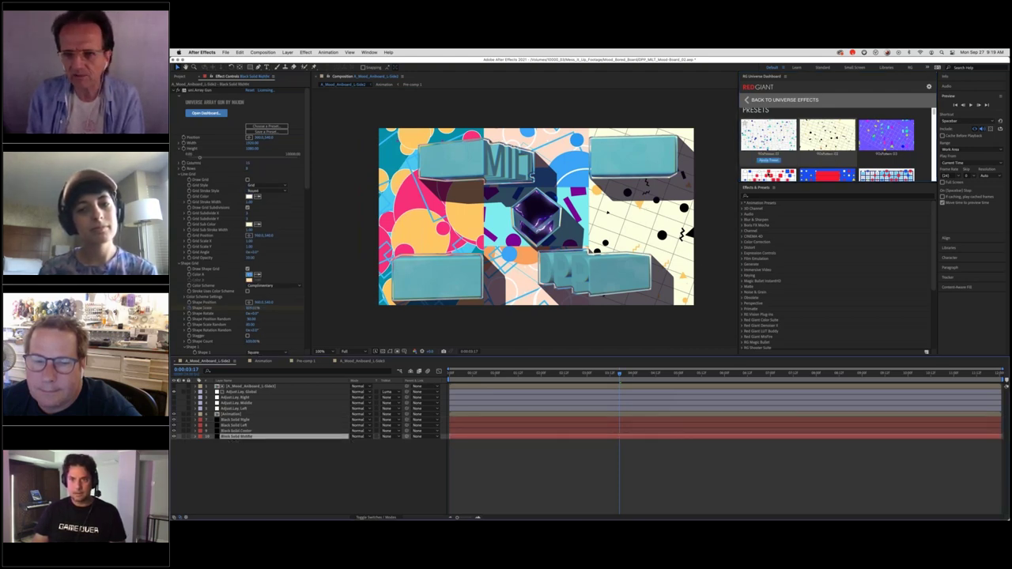
Apply Bauhaus 01 to Black Solid Middle, toggle centre layers to compare, then switch to Finder
mouse_move(759, 154)
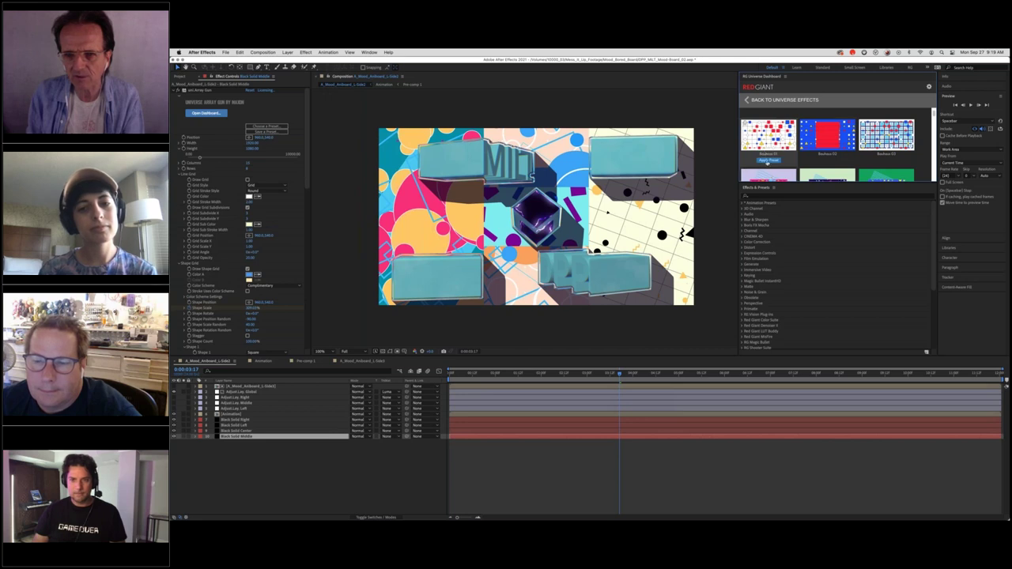
click(767, 160)
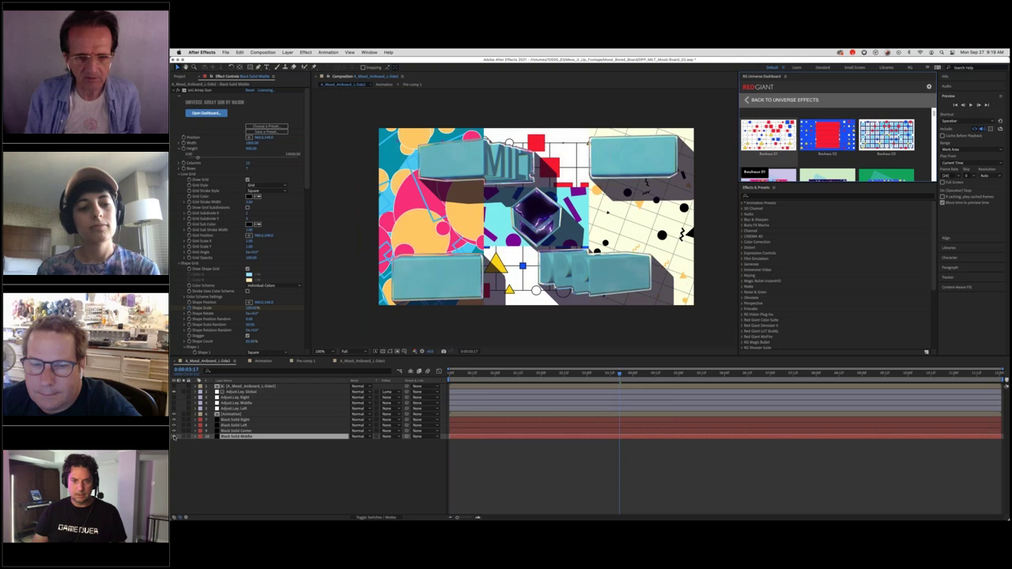
click(174, 436)
click(175, 437)
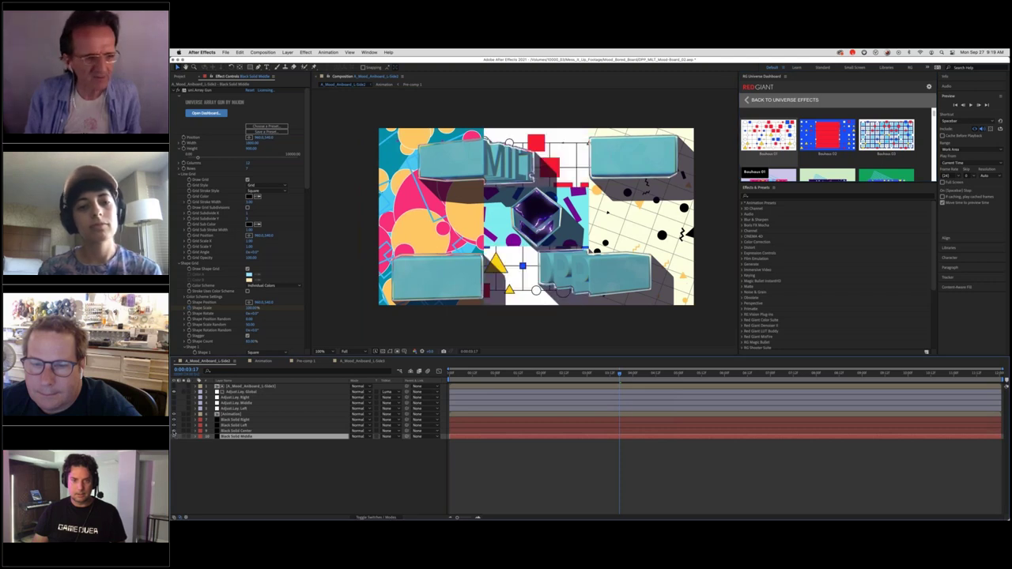
click(175, 431)
click(175, 431)
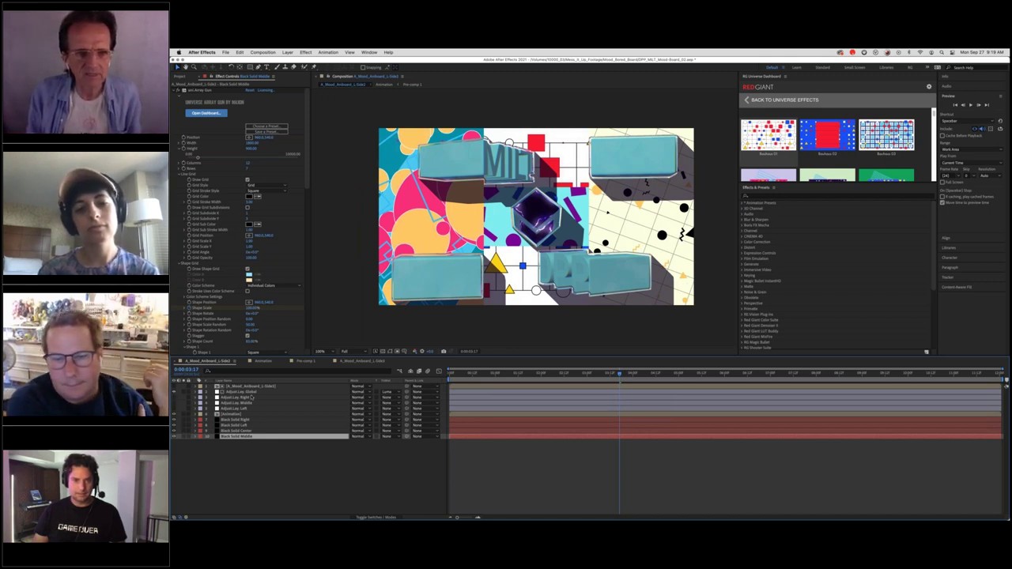
key(super+Tab)
key(super+Tab)
key(super+shift+Tab)
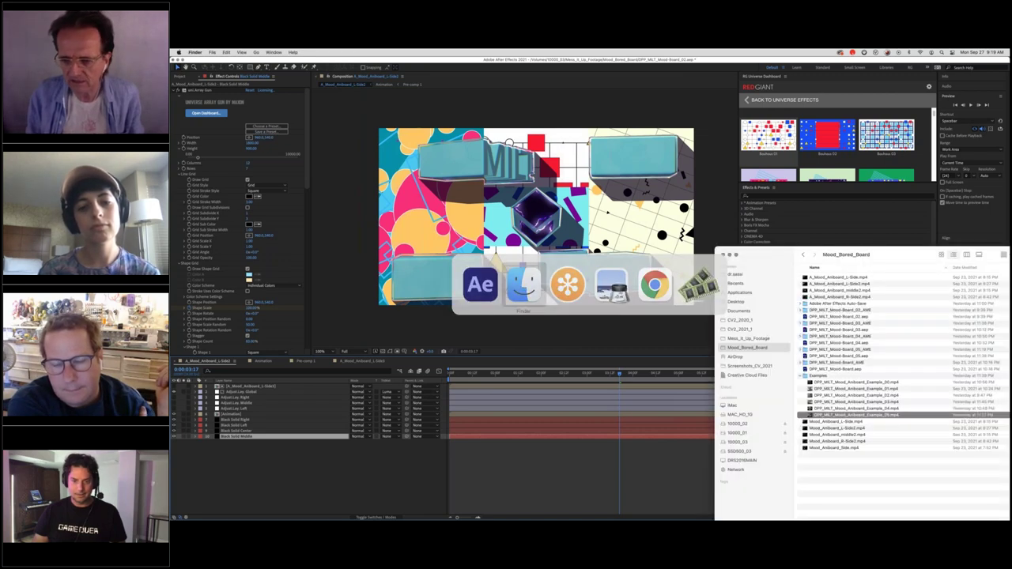
double_click(811, 415)
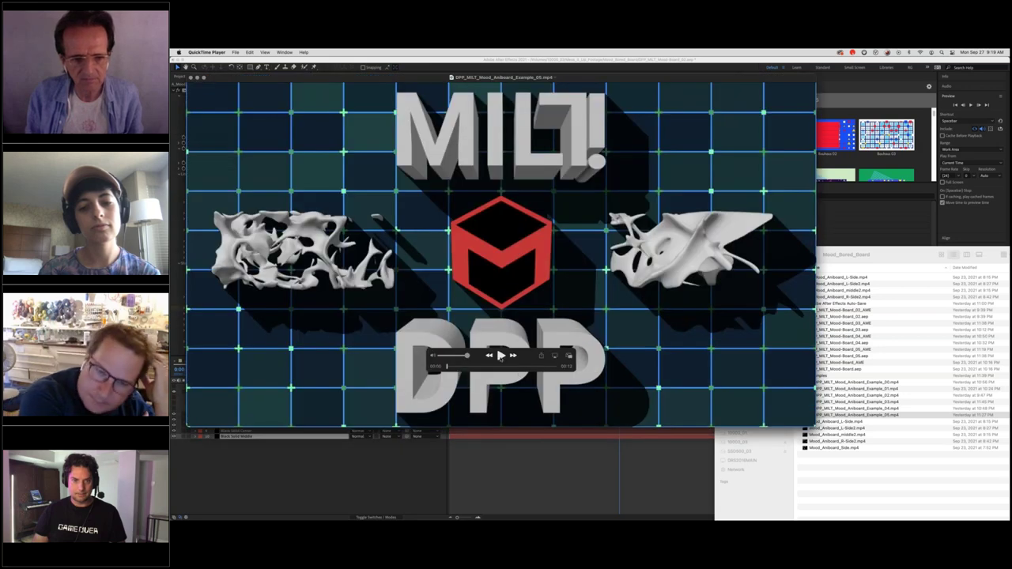
click(501, 357)
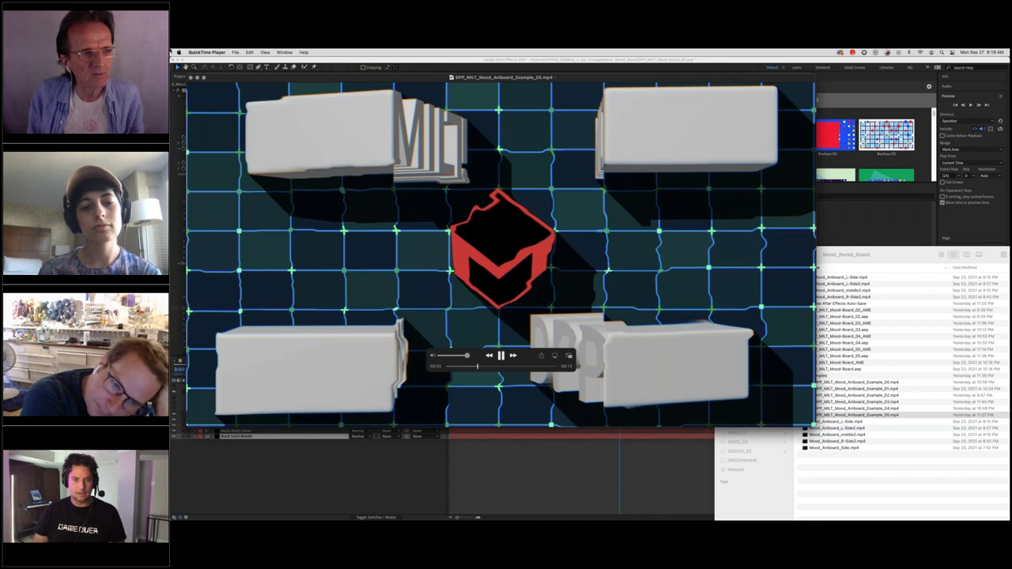
key(super+w)
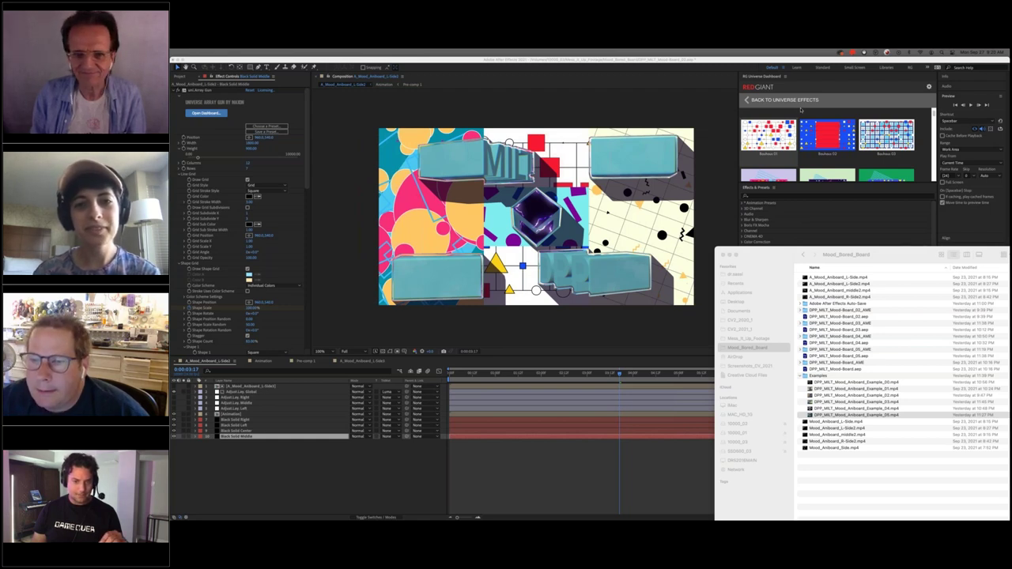
click(501, 375)
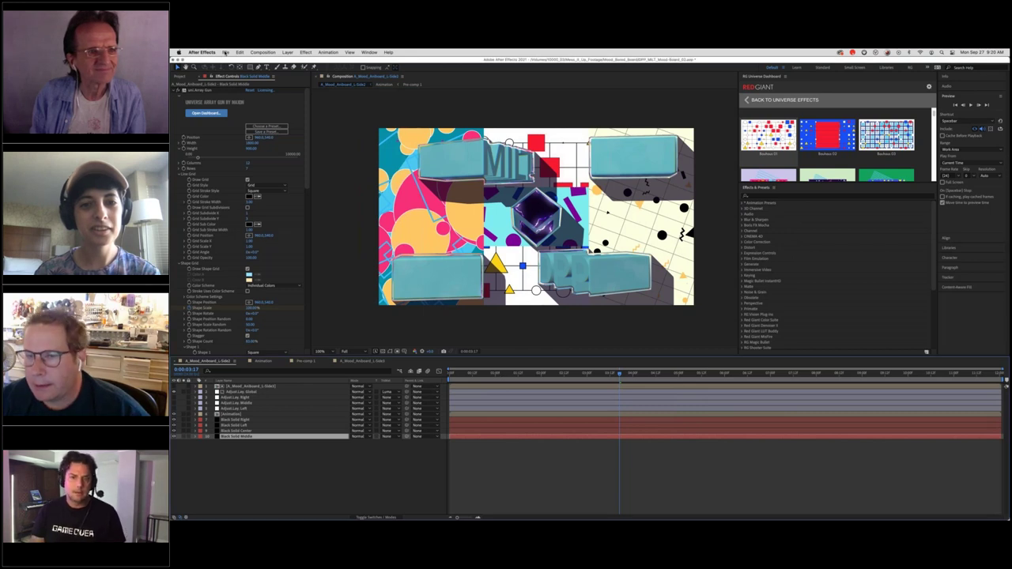
Reopen the earlier Mood-Board project from File > Open Recent, answering Don't Save
click(225, 53)
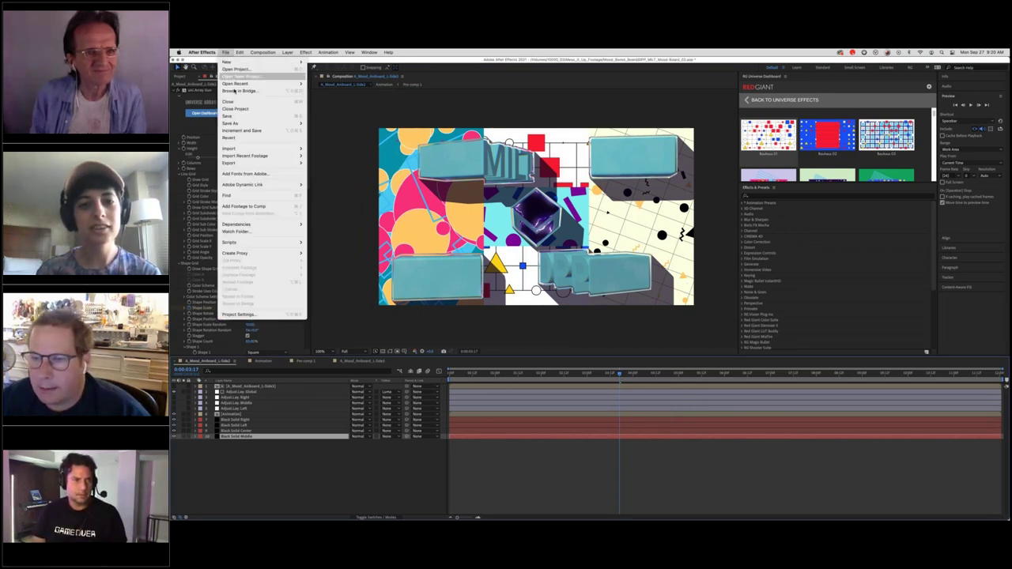
mouse_move(237, 83)
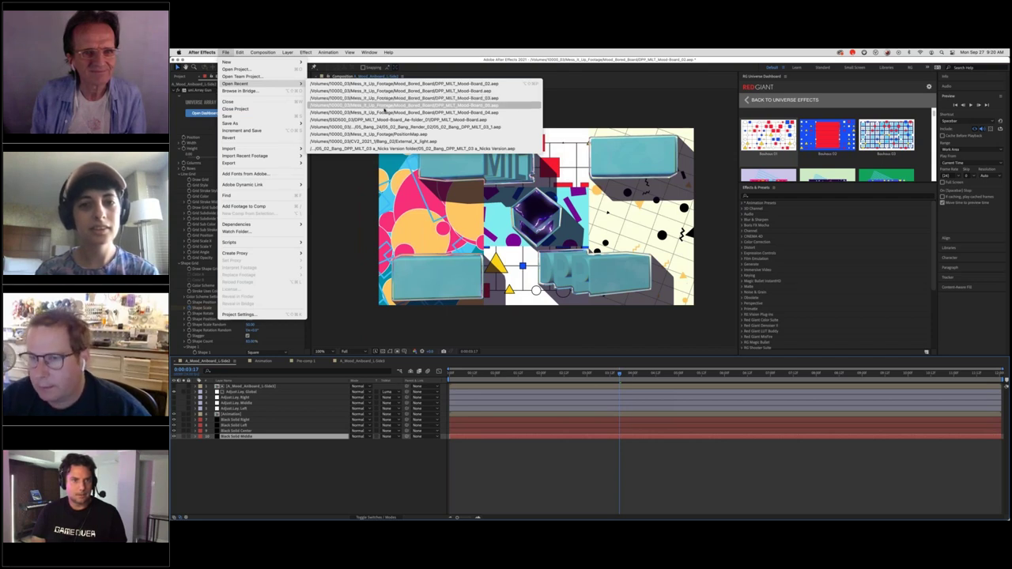
click(384, 105)
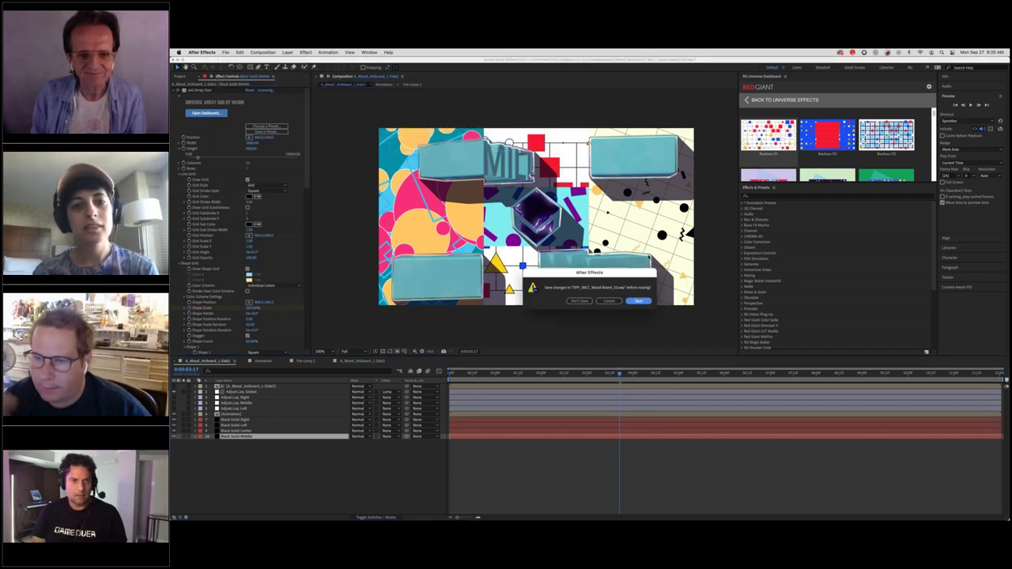
key(Return)
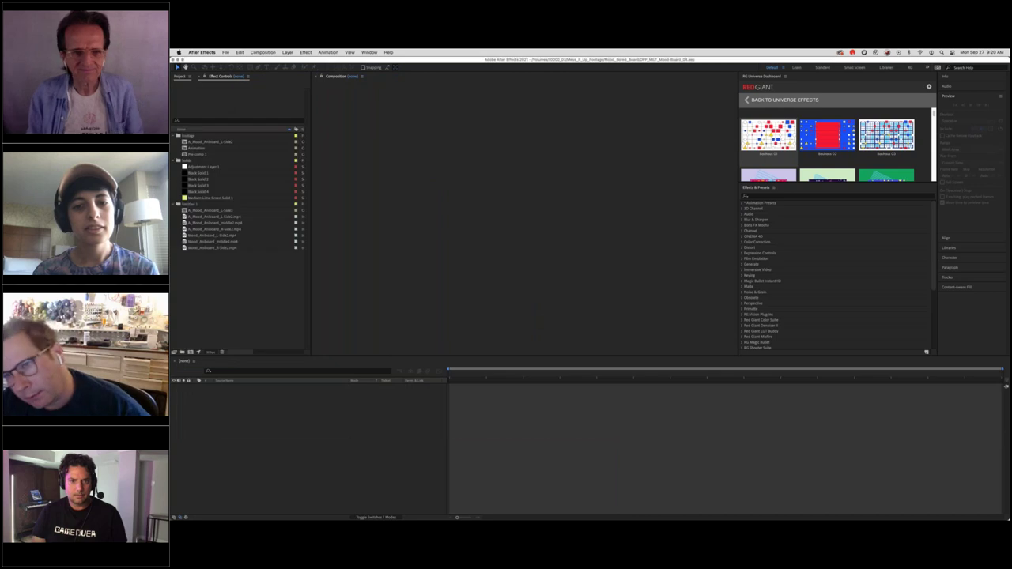
Return the playhead to 0:00:00:23 and view the Adjust Lay. Global layer's effects
click(493, 373)
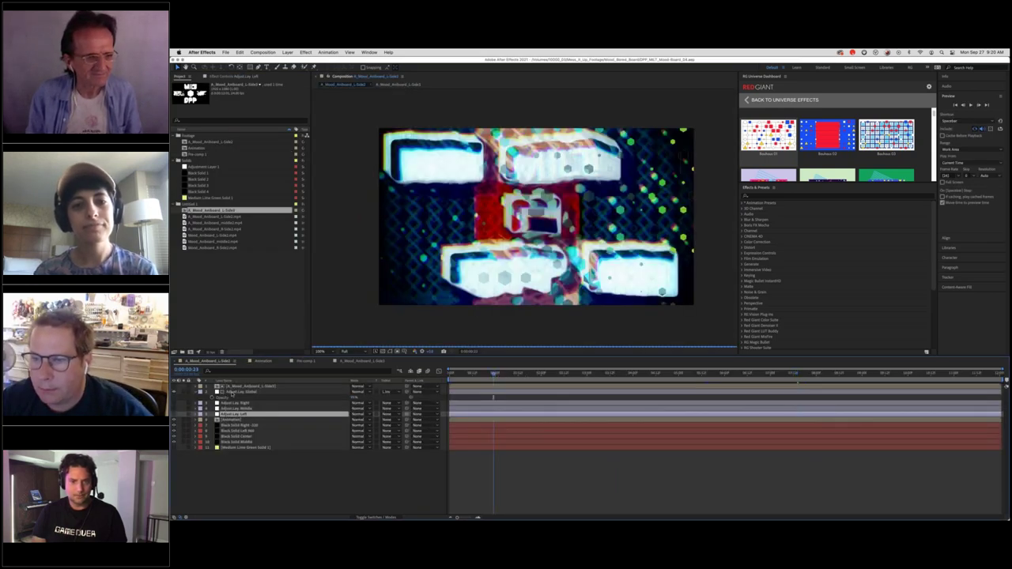
click(232, 393)
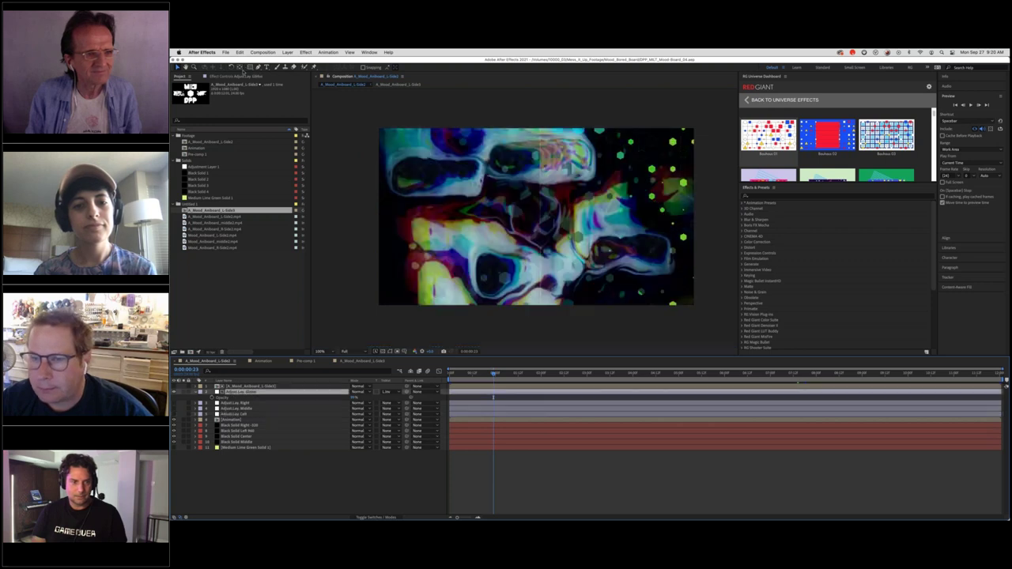
click(238, 76)
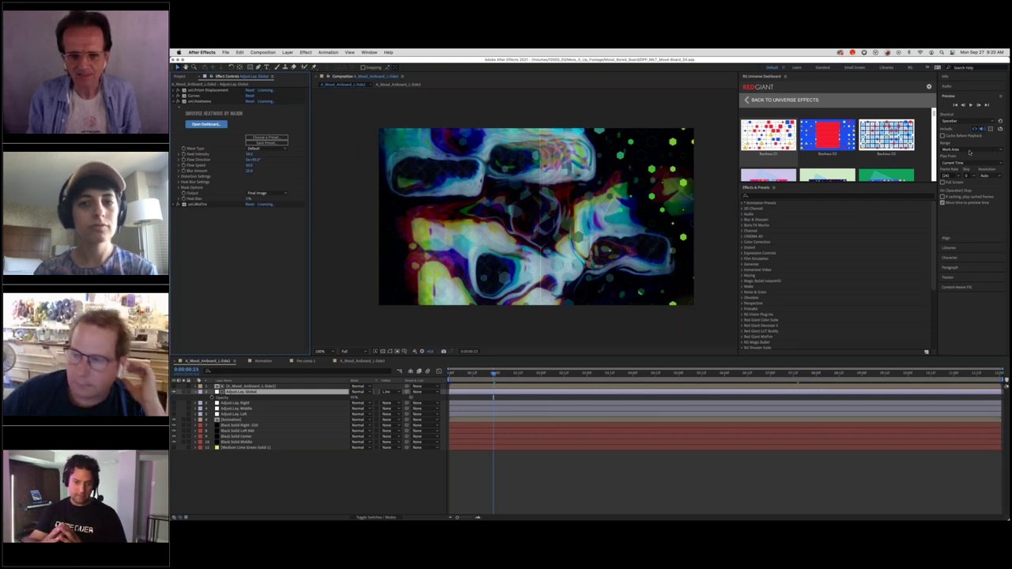
At 0:00:04:20, inspect each solid, Animation and adjustment layer's effects, ending on Adjust Lay. Middle
click(673, 376)
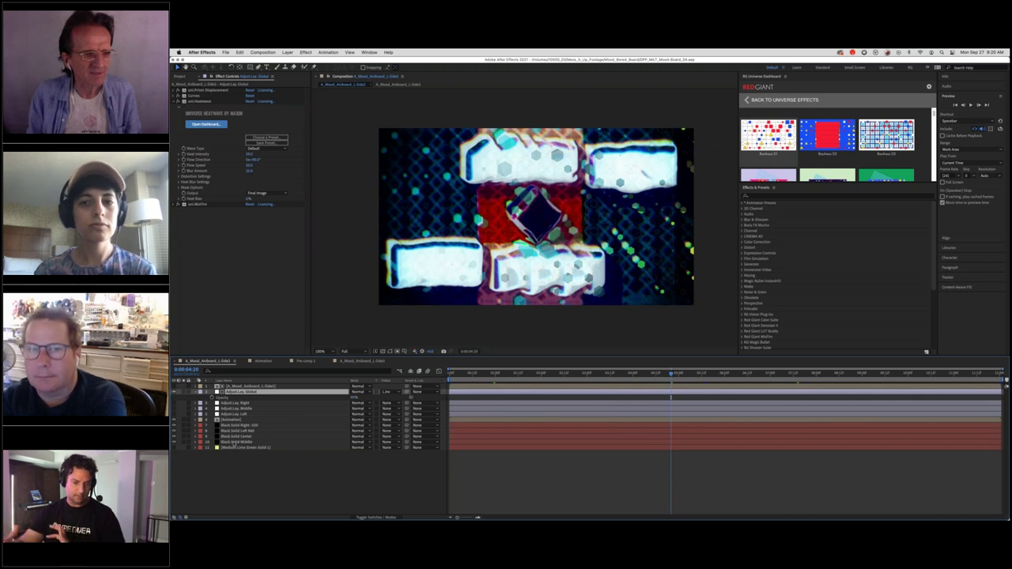
click(234, 441)
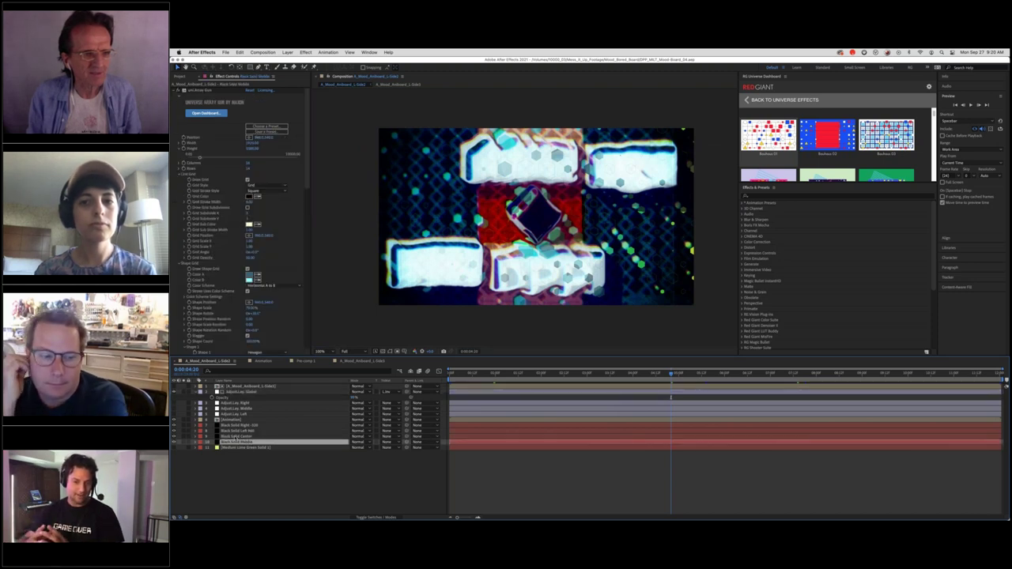
click(235, 436)
click(238, 430)
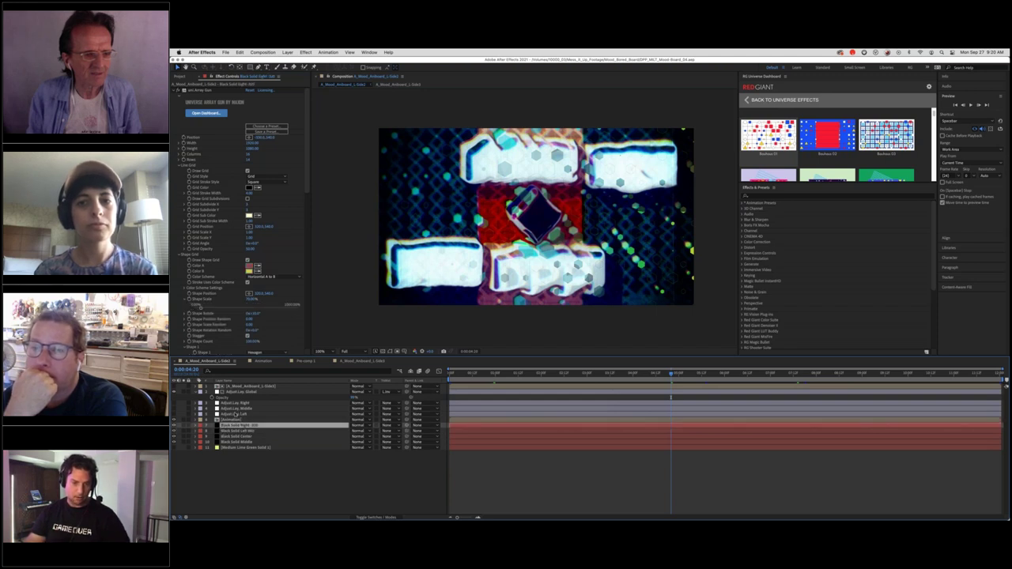
click(232, 420)
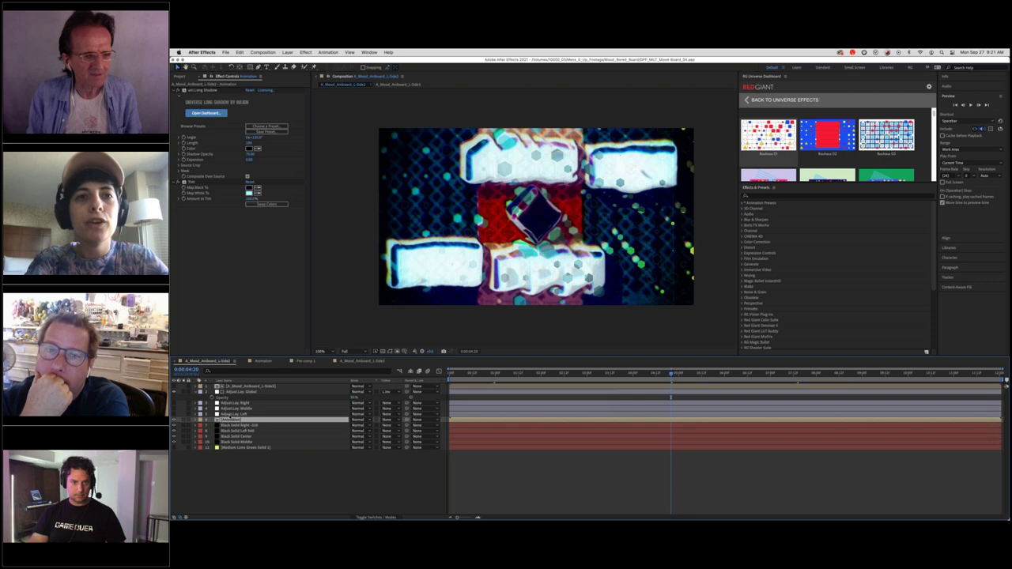
click(226, 415)
click(229, 409)
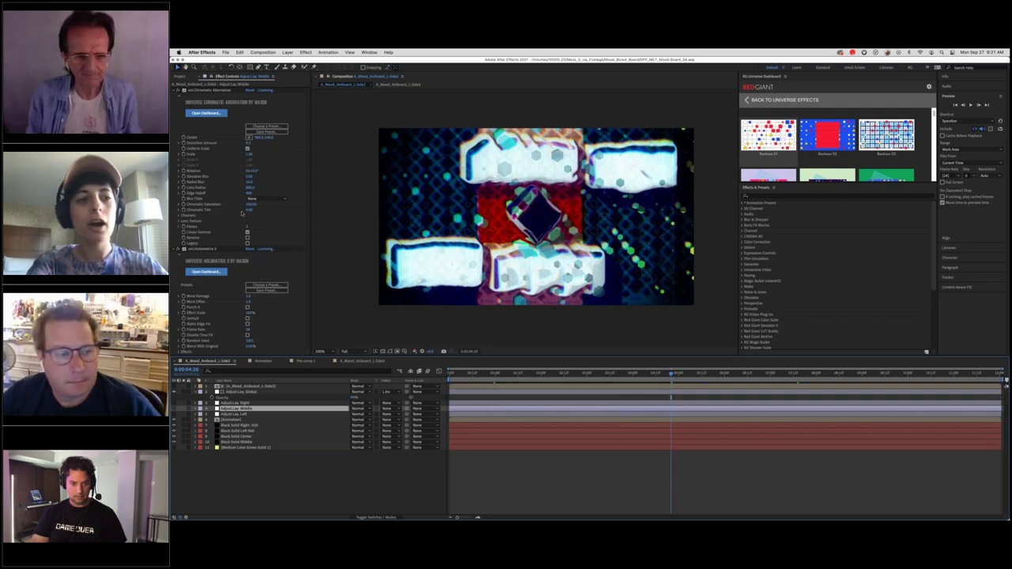
key(super+Tab)
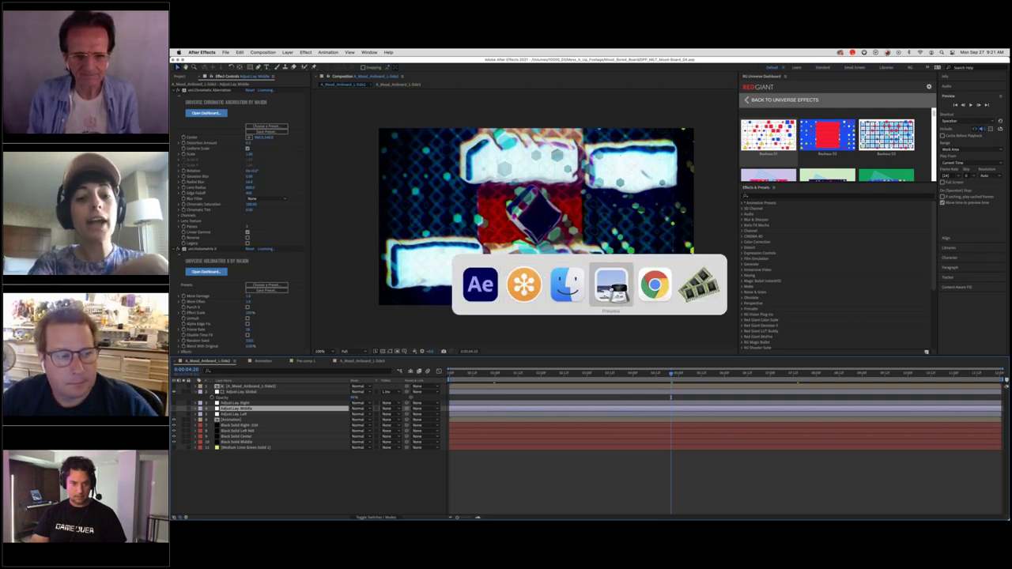
Page the Preview deck back two slides to the post-production steps slide
click(612, 286)
key(Left)
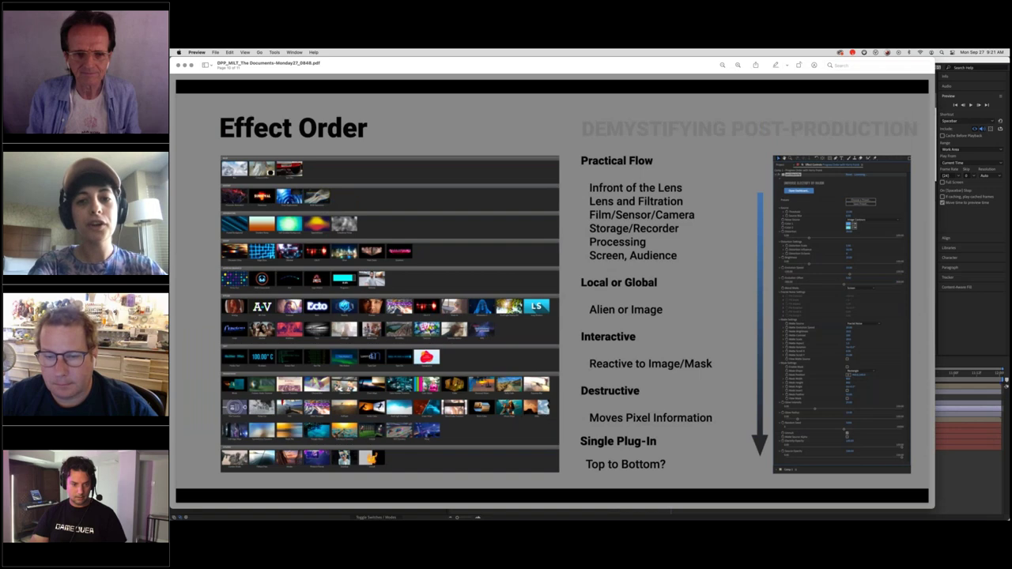
key(Left)
Open DPP_MILT_Mood_Aniboard_Example_02.mp4 from Finder and play it
key(super+Tab)
key(super+shift+Tab)
key(super+shift+Tab)
key(super+Tab)
key(super+shift+Tab)
key(super+shift+Tab)
key(super+Tab)
key(super+Tab)
key(super+Tab)
key(super+shift+Tab)
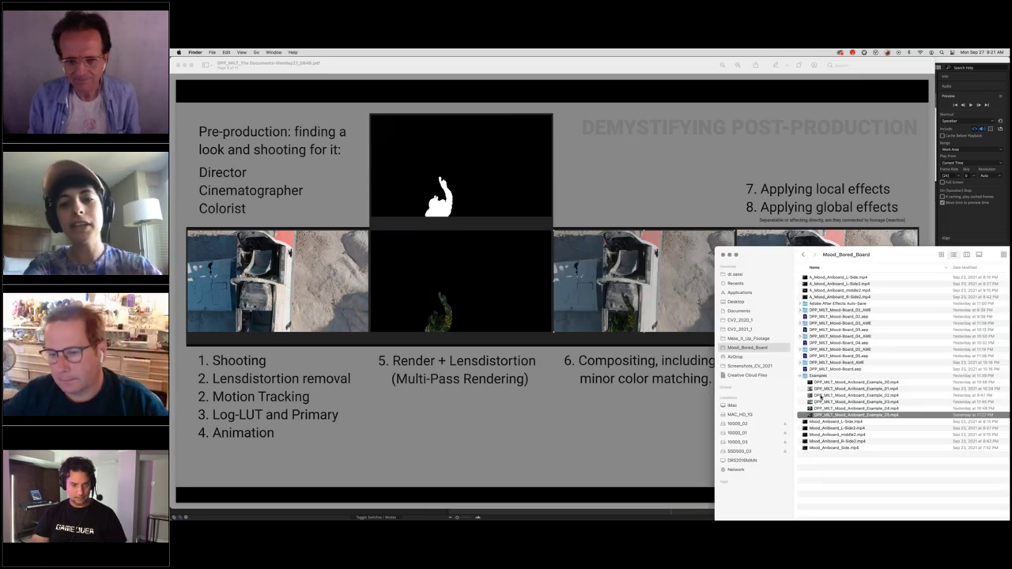
double_click(822, 396)
click(500, 356)
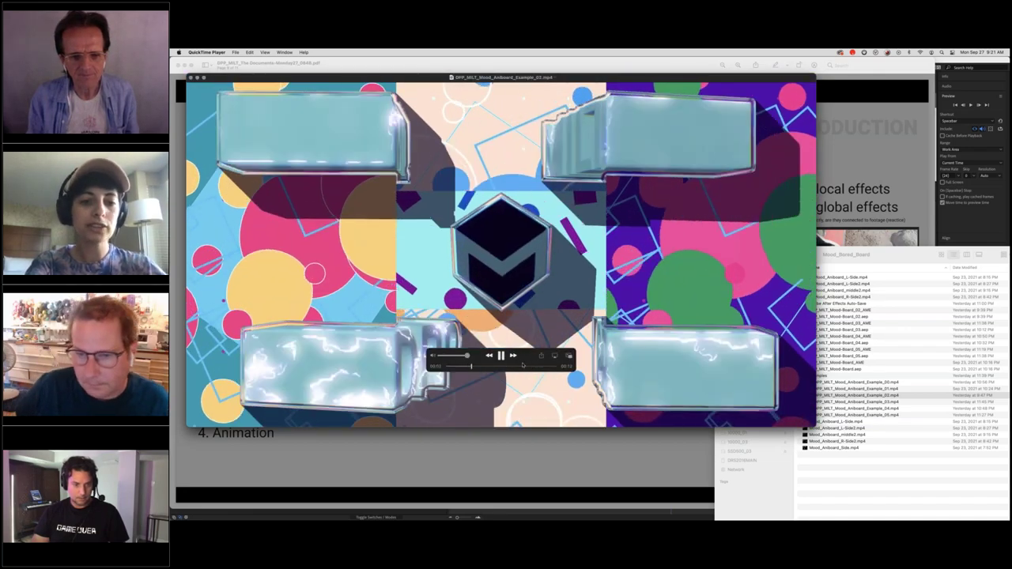
Watch the Example_02 clip through, close it, and return to After Effects
drag(519, 358, 502, 409)
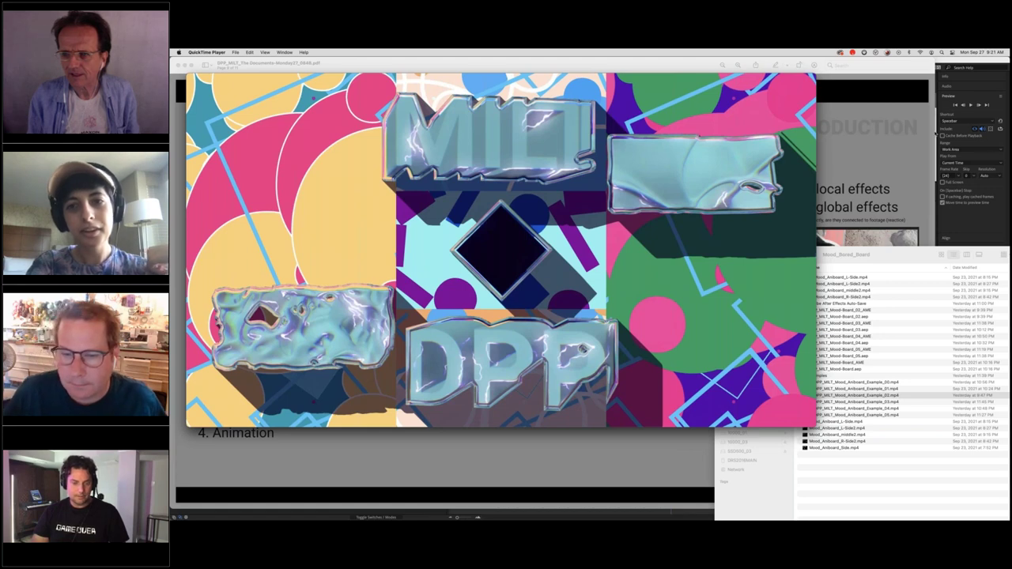
key(super+w)
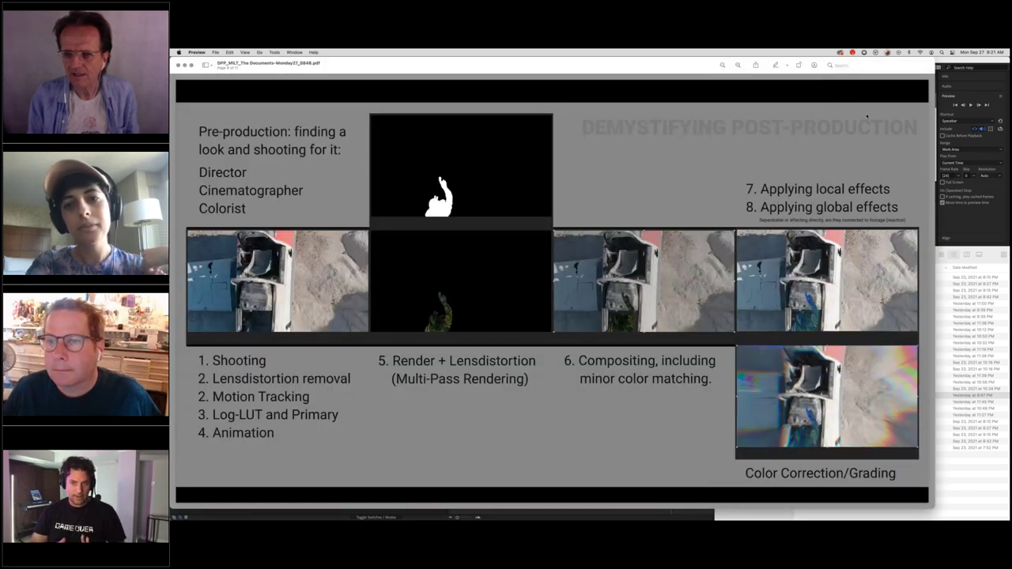
key(super+Tab)
key(super+Tab)
key(super+Tab)
key(super+Tab)
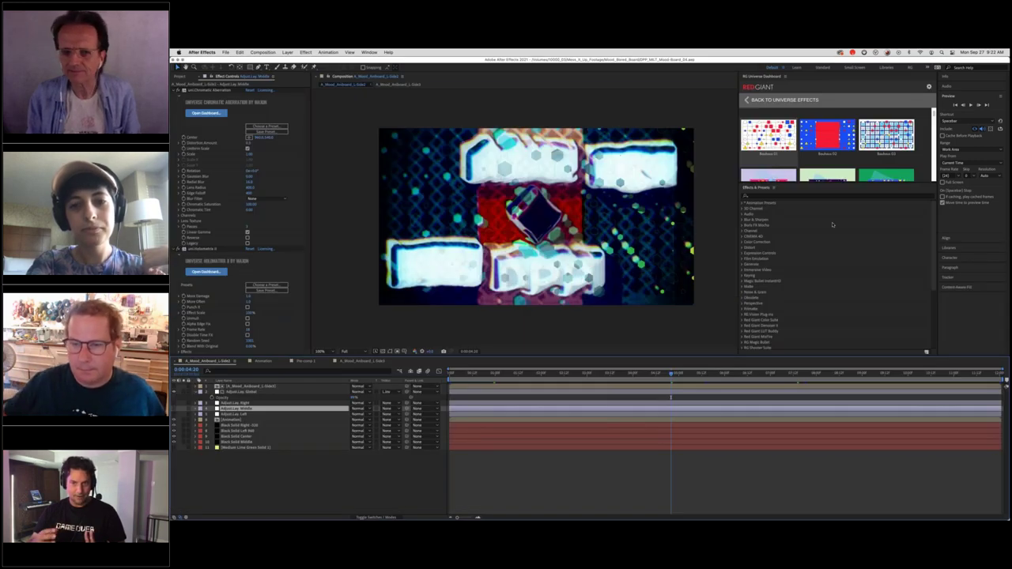
Jump to 0:00:00:13 and enlarge the Universe Dashboard to six preset columns
click(474, 374)
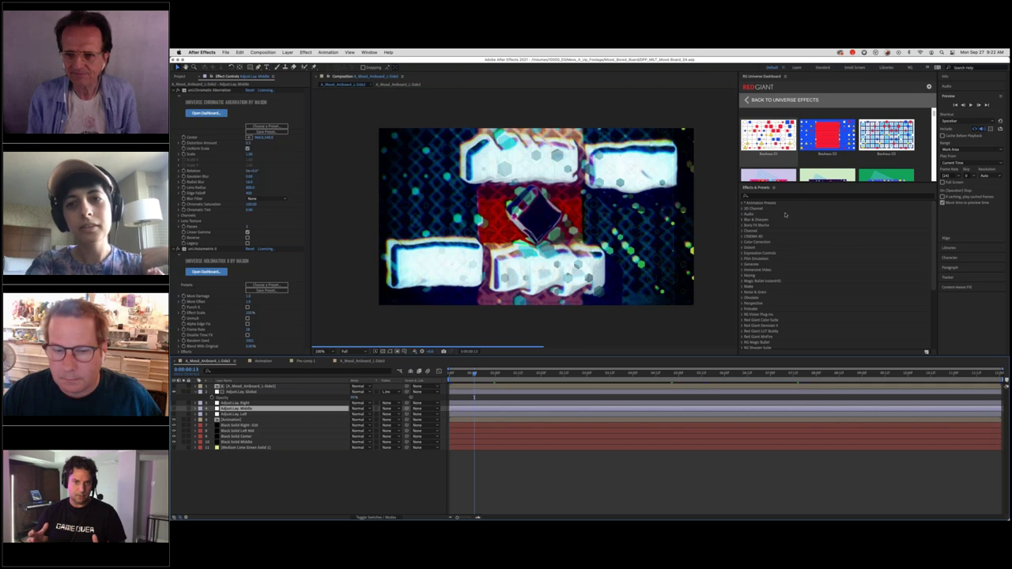
drag(817, 187, 799, 304)
scroll(817, 237, down, 5)
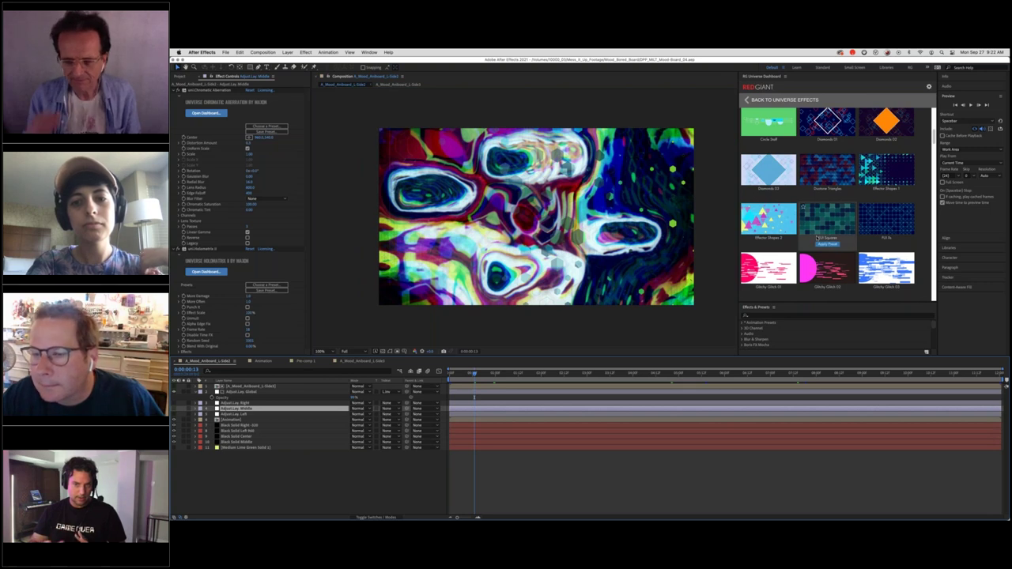
key(XF86AudioRaiseVolume)
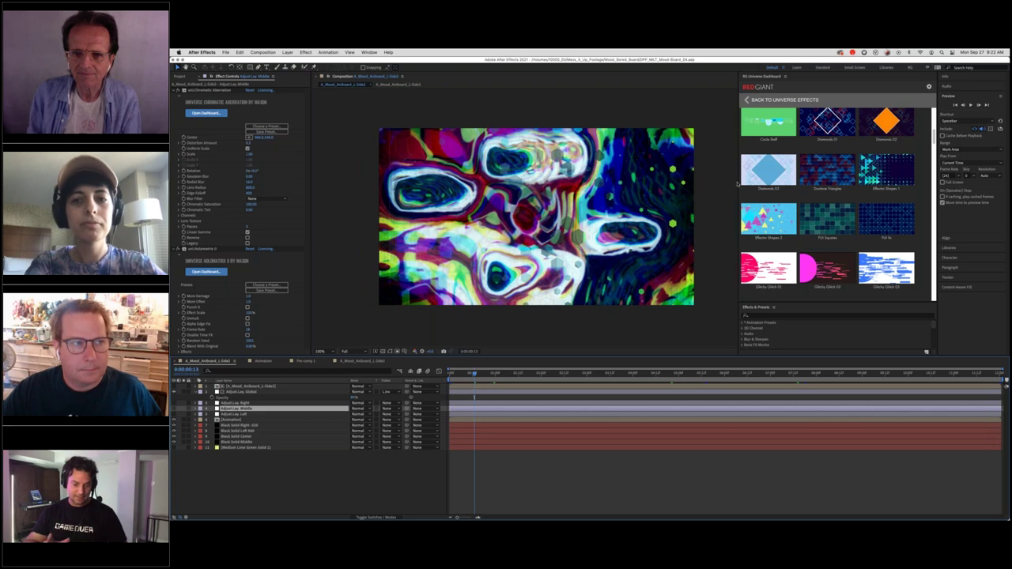
drag(737, 198, 531, 198)
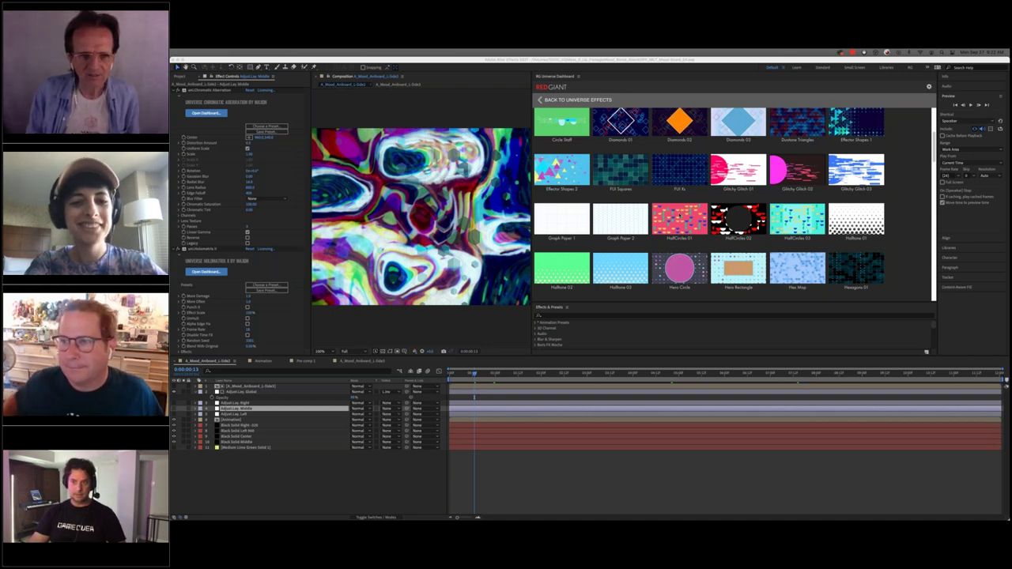
Scroll the Dashboard up to Array Gun presets and open Black Solid Middle in its Layer viewer
scroll(684, 169, up, 4)
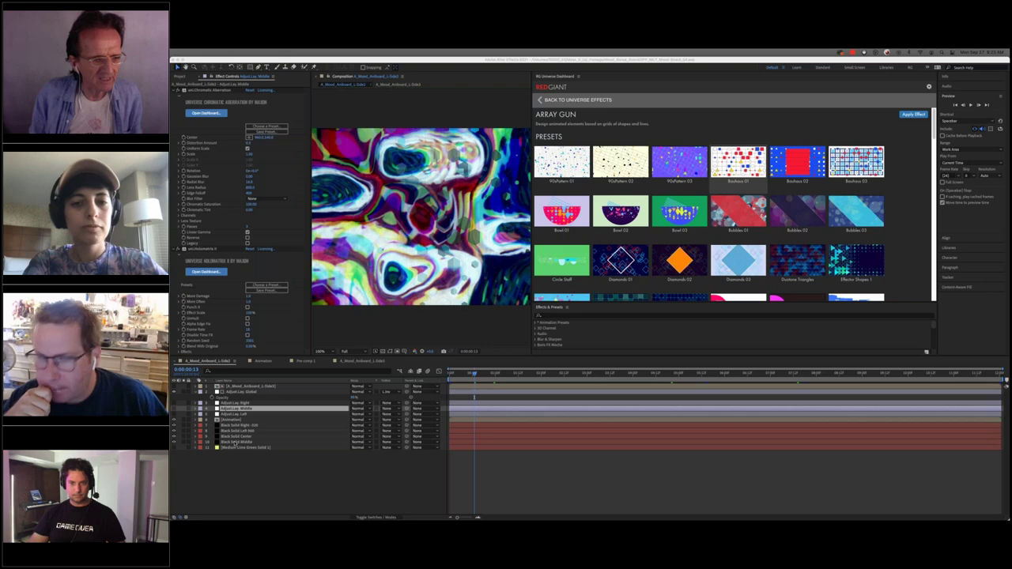
double_click(234, 443)
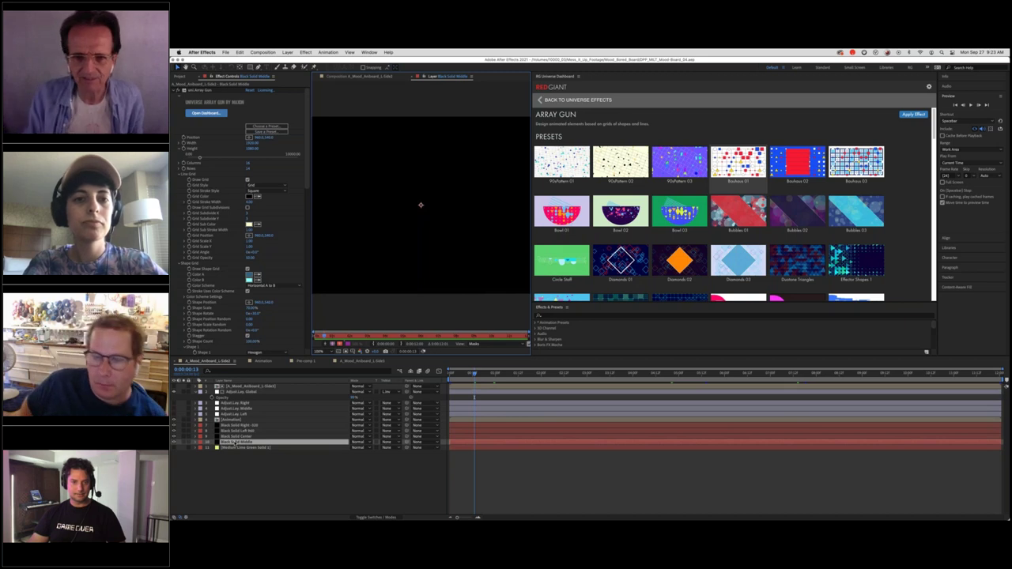
mouse_move(856, 170)
mouse_move(734, 169)
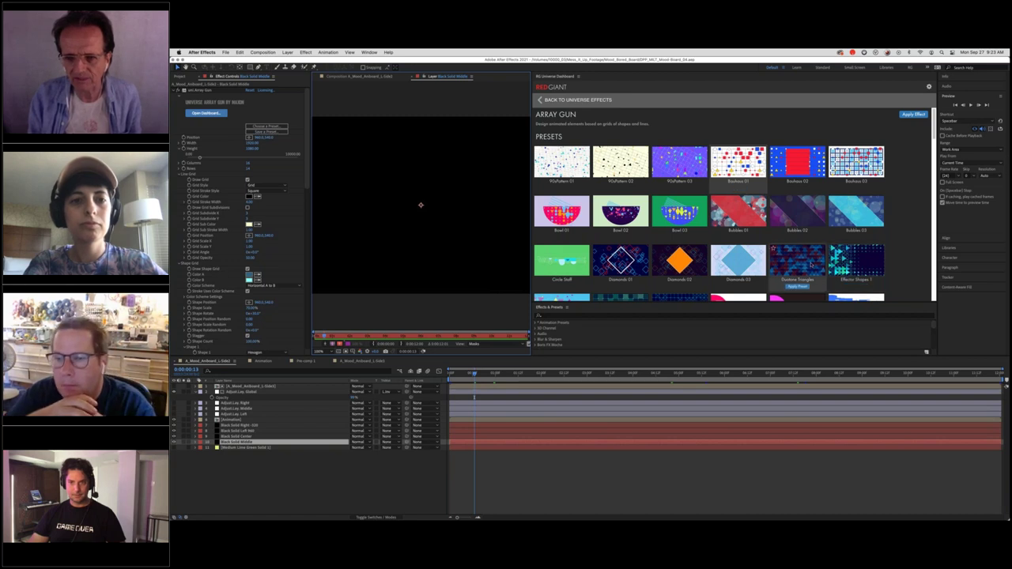
scroll(797, 173, down, 4)
mouse_move(797, 271)
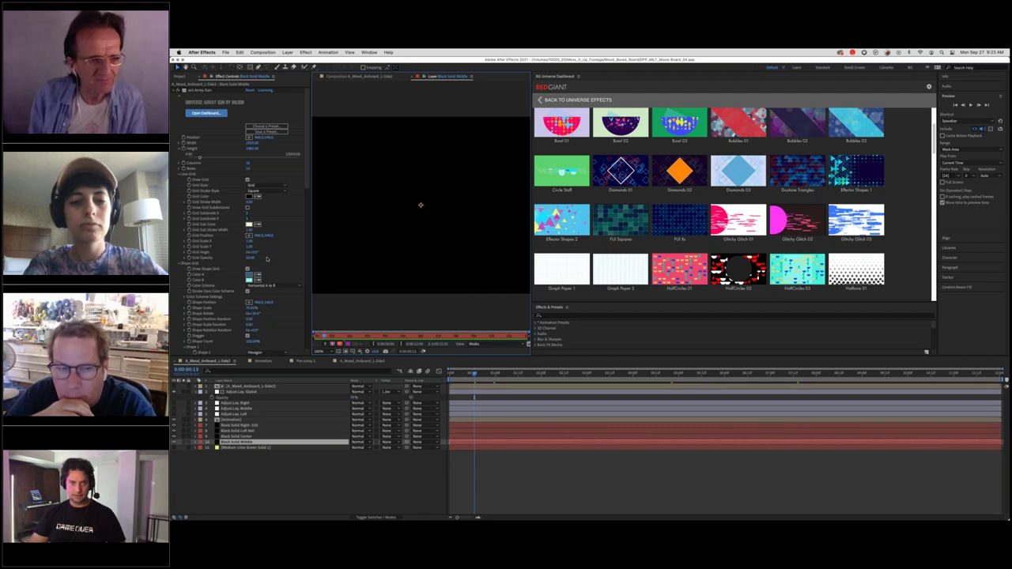
scroll(266, 259, down, 8)
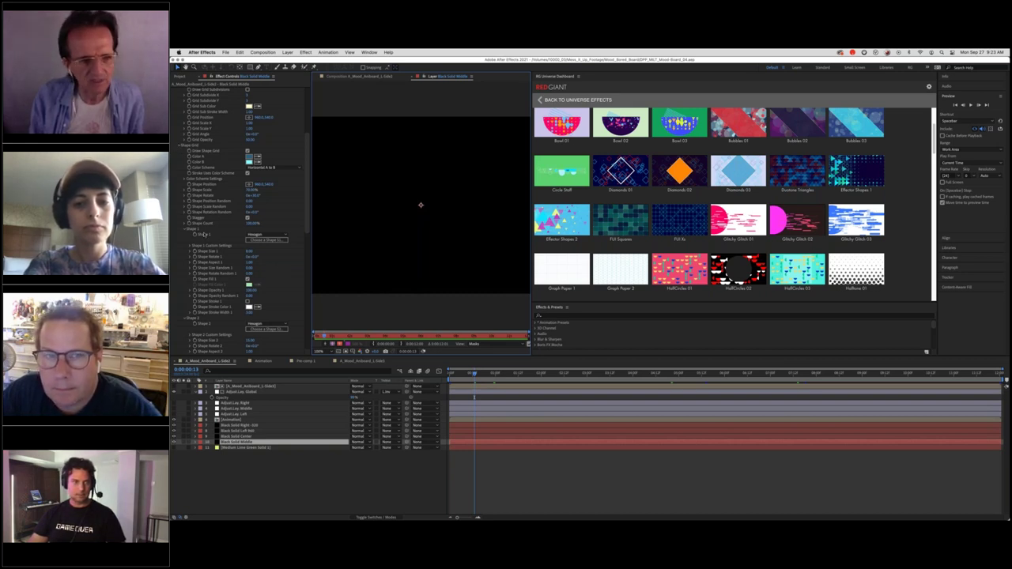
Browse the presets to the Outlines, Plants and Scandinavian rows, then move the playhead to about 0:00:02:15
scroll(201, 336, down, 15)
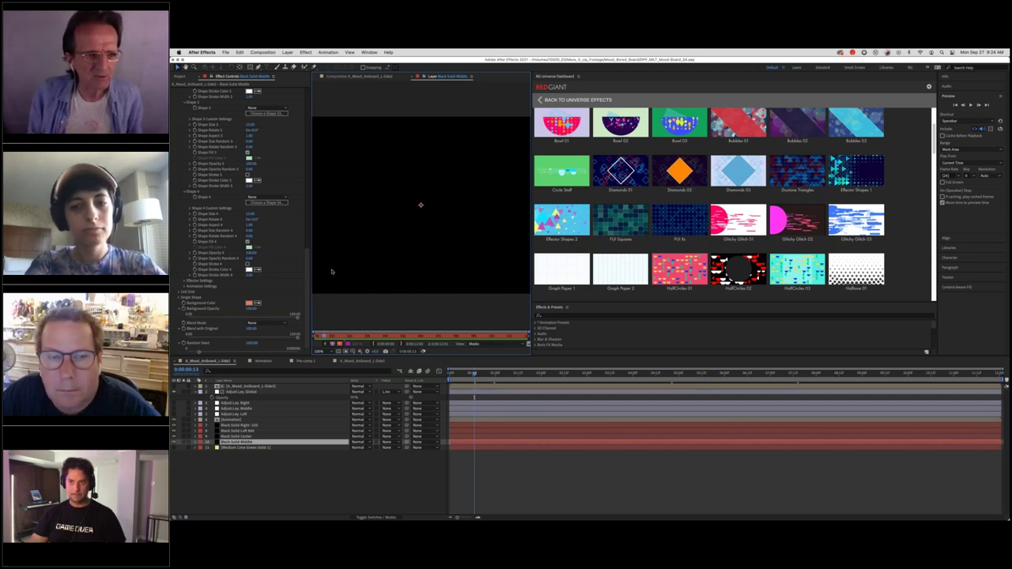
scroll(261, 204, up, 3)
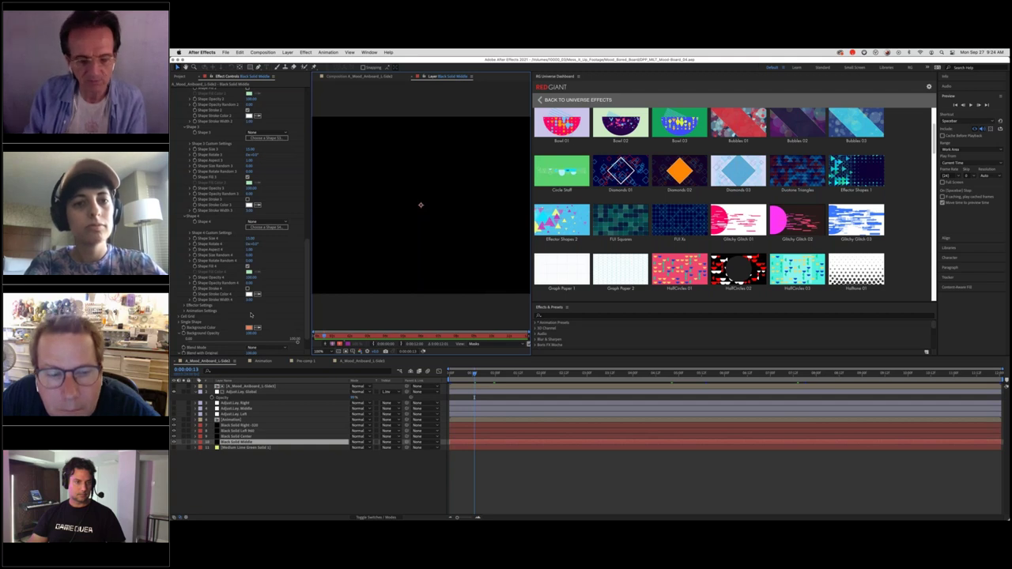
mouse_move(703, 217)
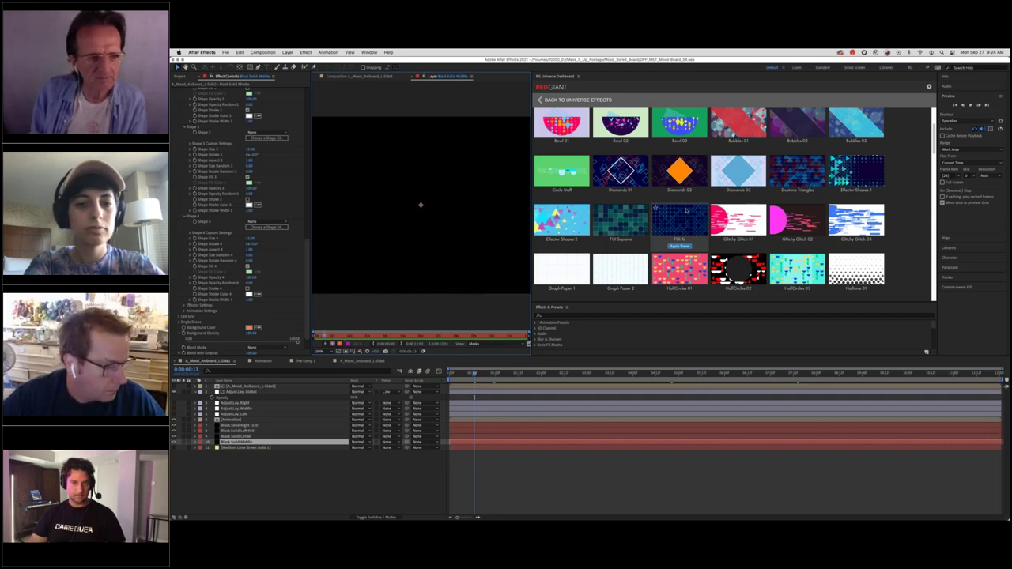
scroll(218, 195, up, 10)
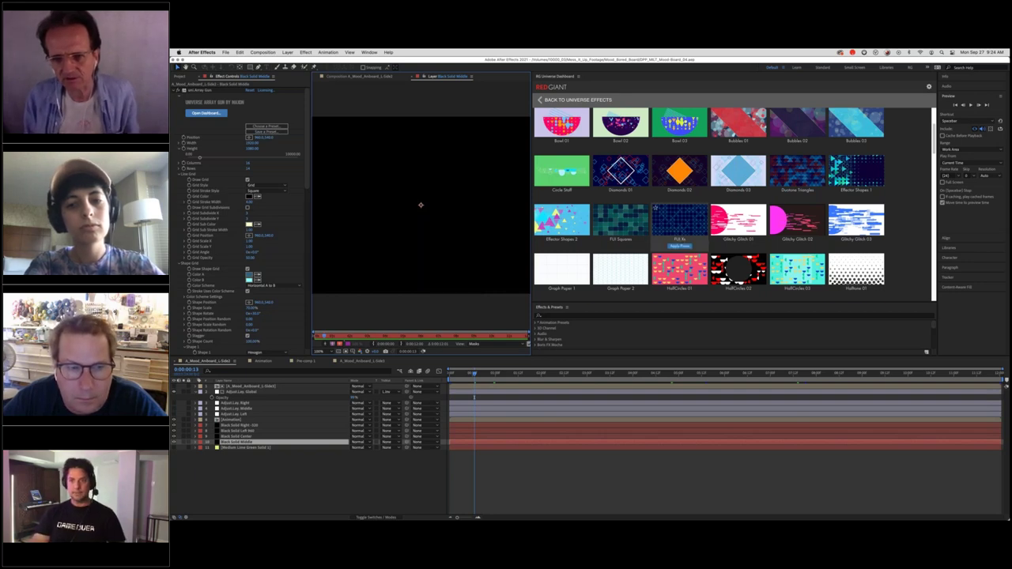
scroll(709, 205, down, 10)
scroll(680, 198, down, 3)
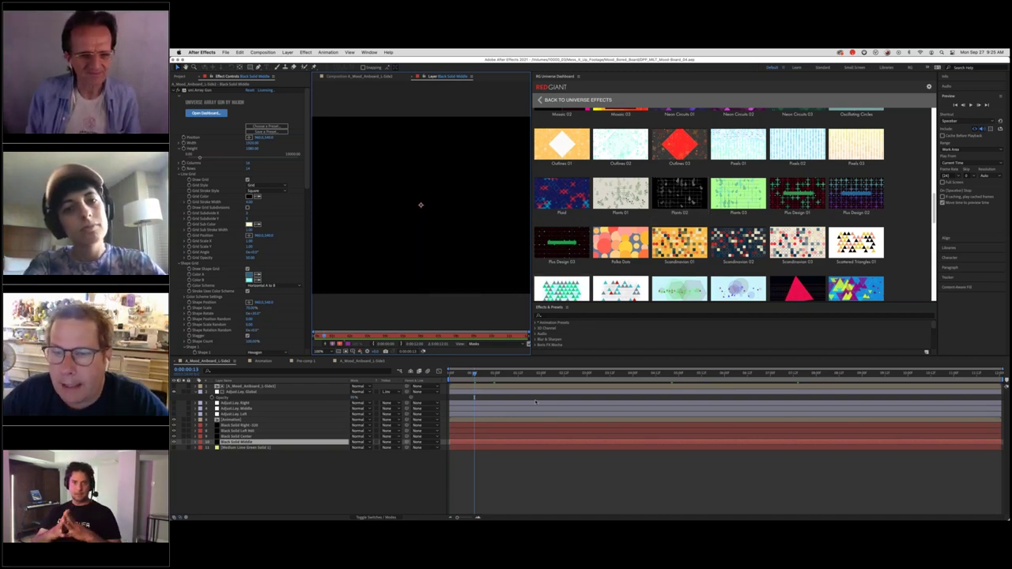
click(570, 375)
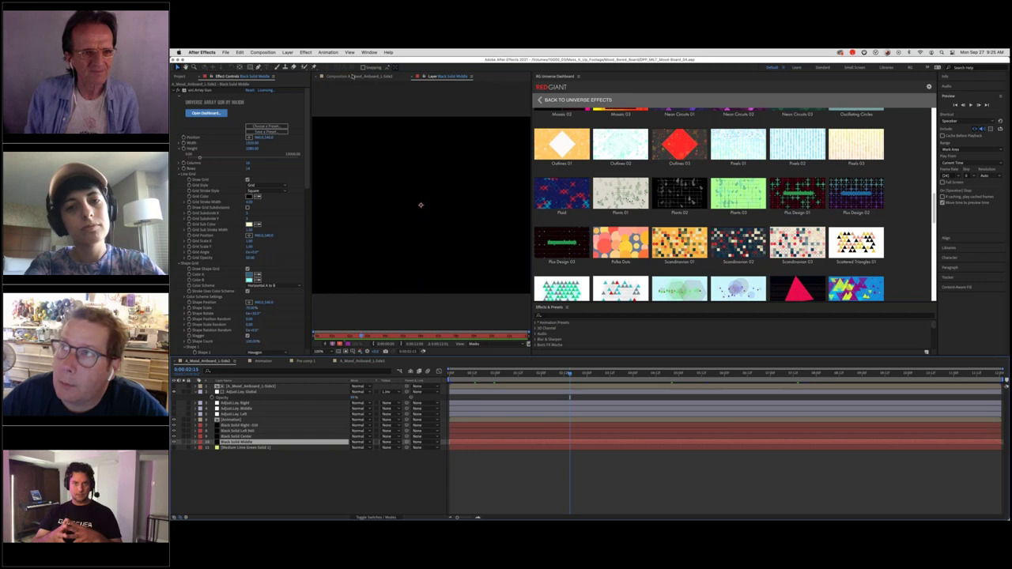
Apply Scandinavian 01 to the middle solid and Scattered Triangles 01 to Black Solid Left Edit
click(352, 75)
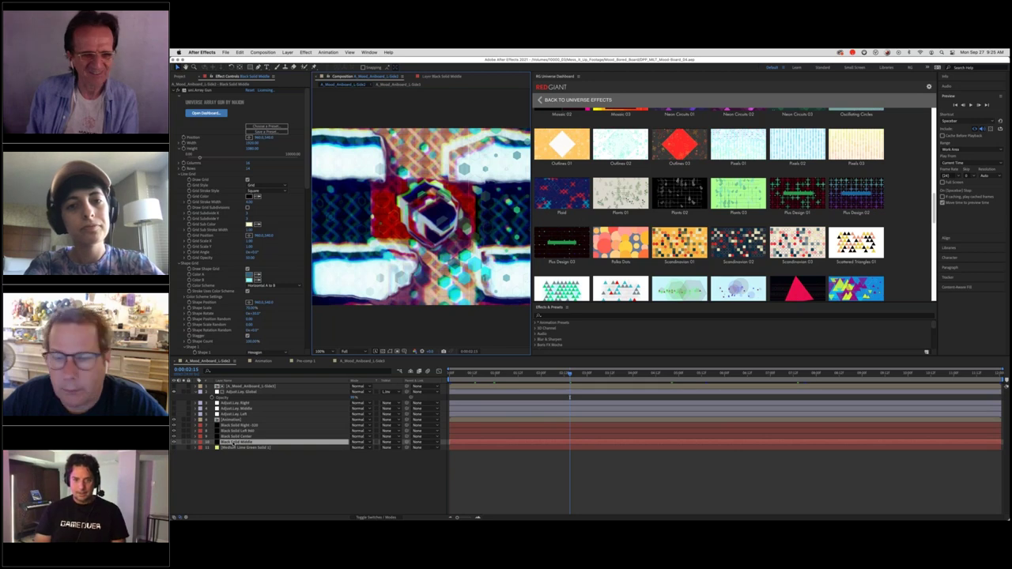
mouse_move(680, 241)
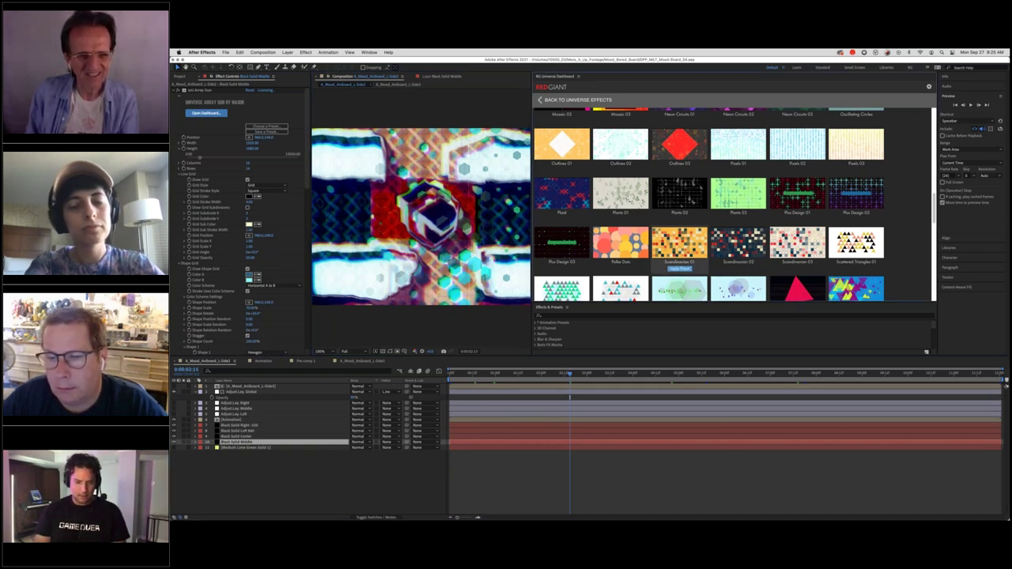
click(680, 269)
mouse_move(797, 257)
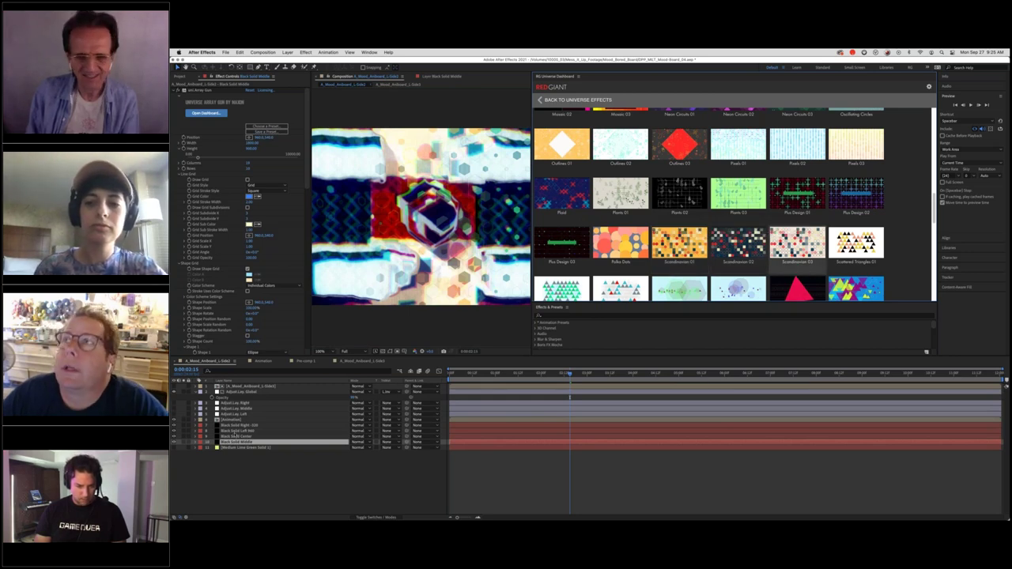
click(237, 430)
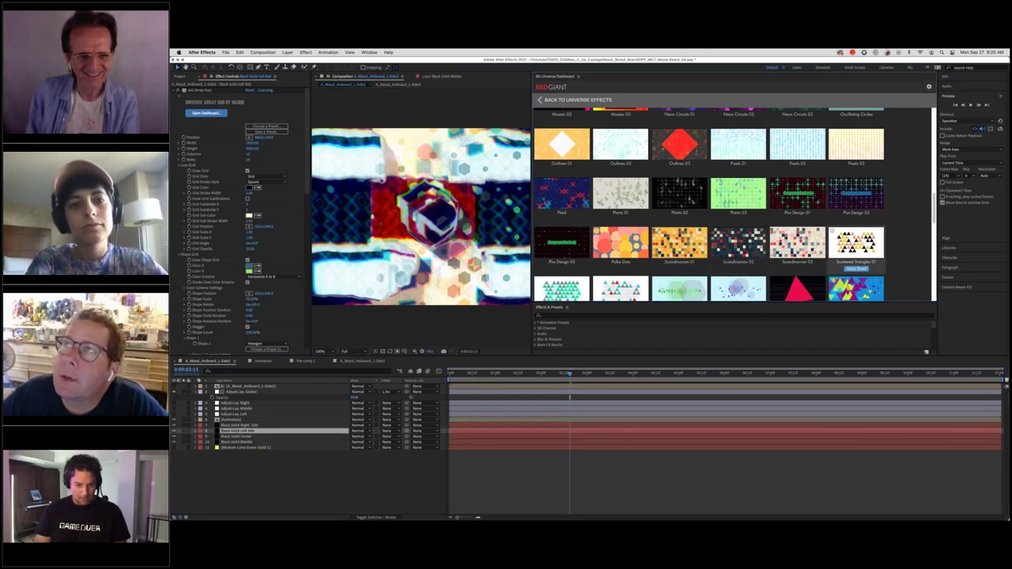
click(856, 269)
Open another recent project version via File > Open Recent, answering the save prompt
mouse_move(599, 143)
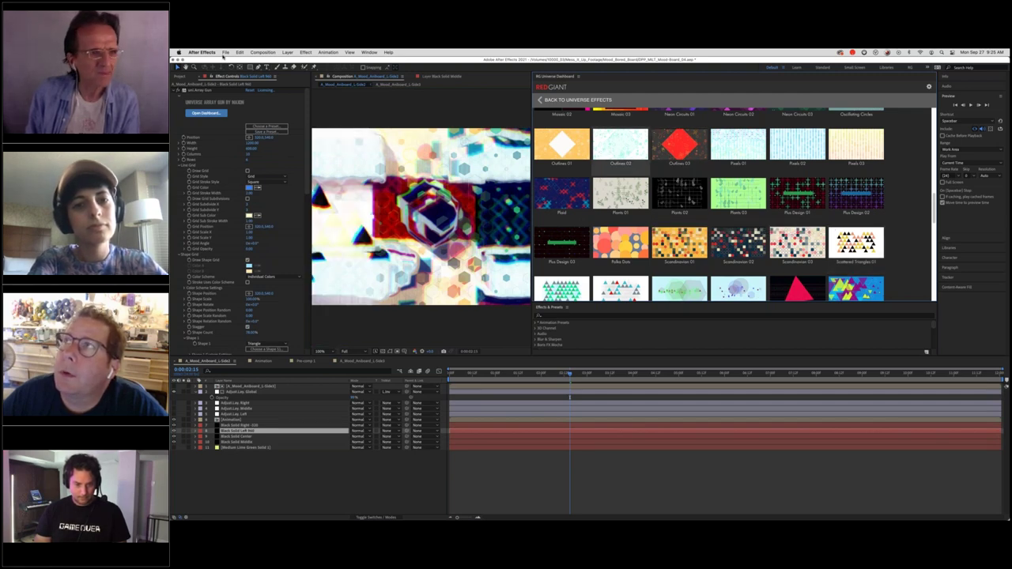
click(226, 52)
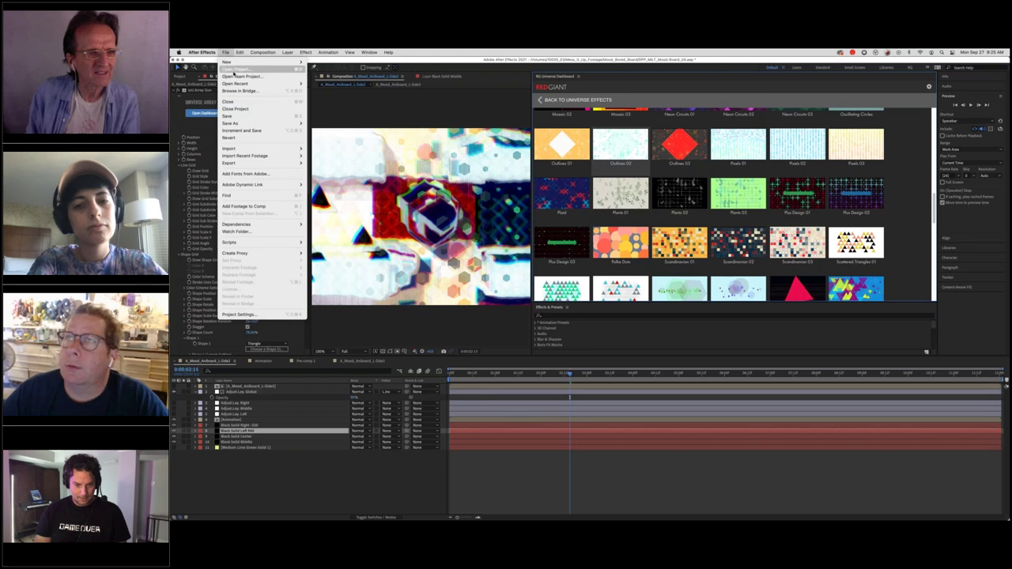
mouse_move(261, 84)
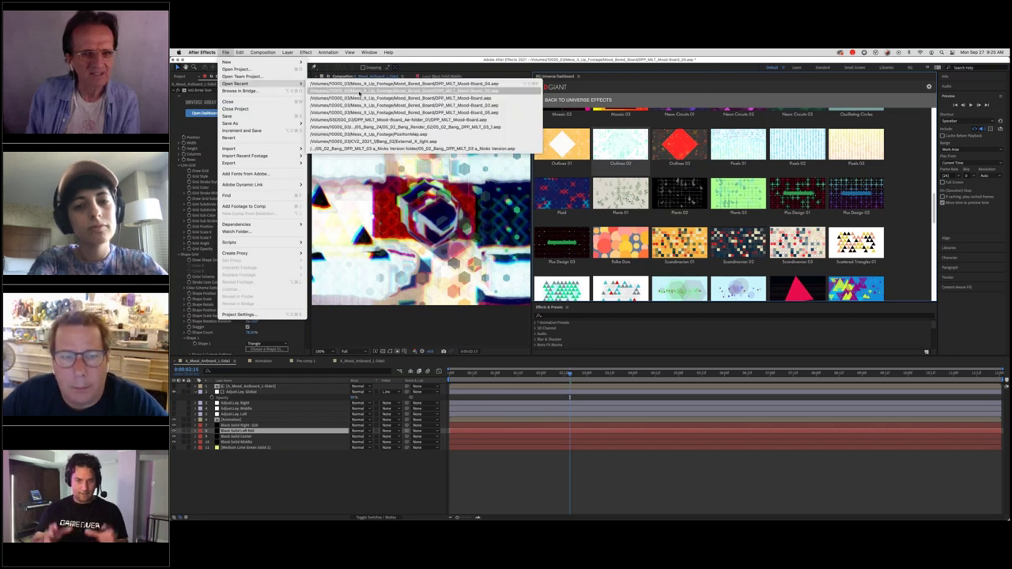
click(360, 92)
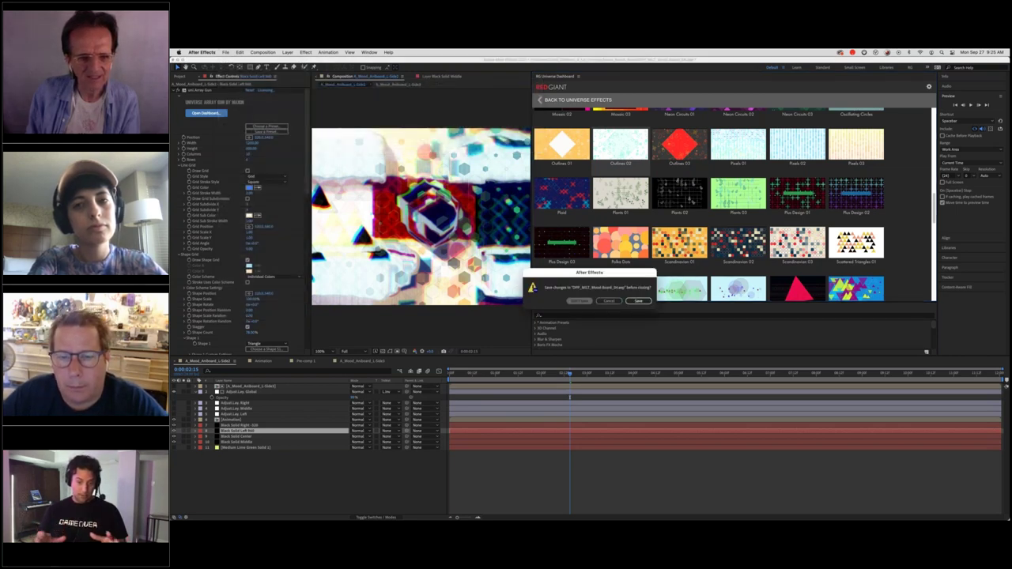
key(Return)
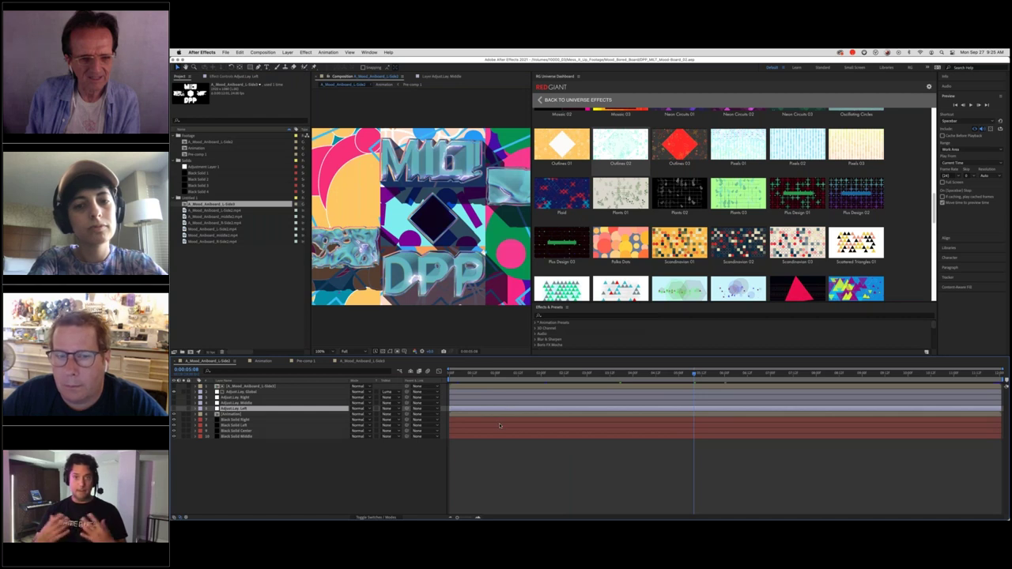
Apply Plants 03 to Black Solid Left and Scattered Triangles 01 to Black Solid Right
click(499, 427)
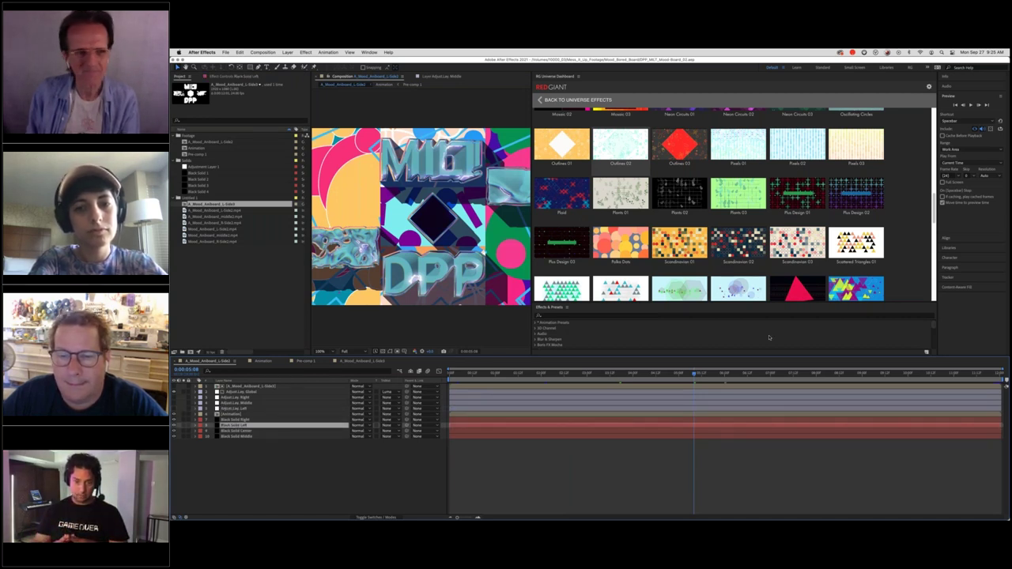
mouse_move(720, 183)
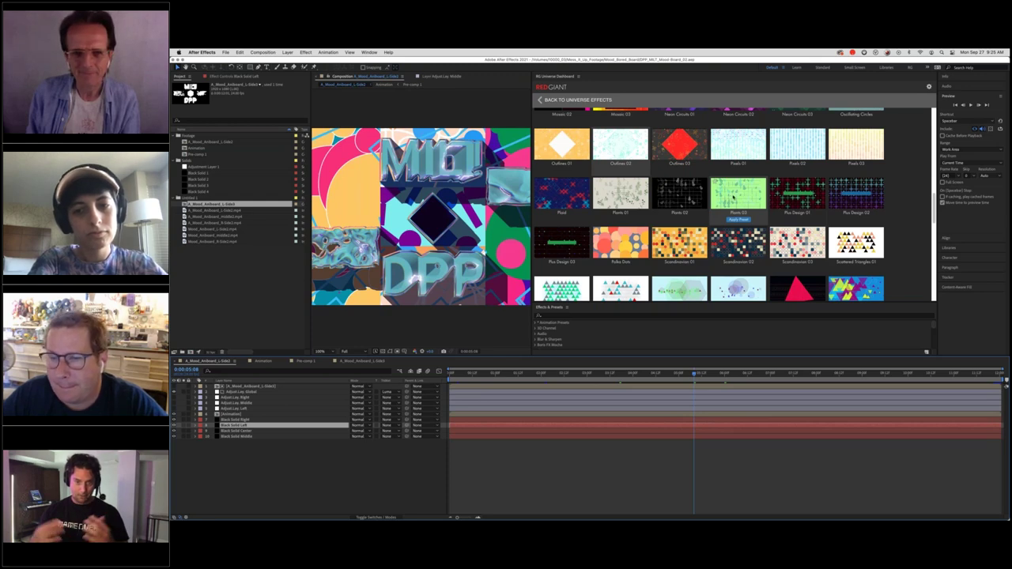
click(738, 219)
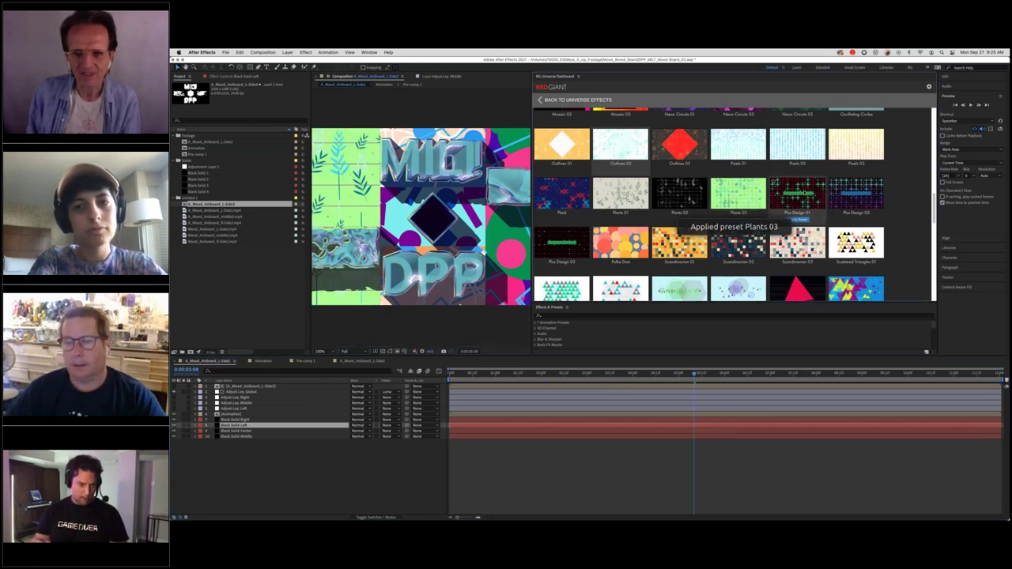
mouse_move(797, 202)
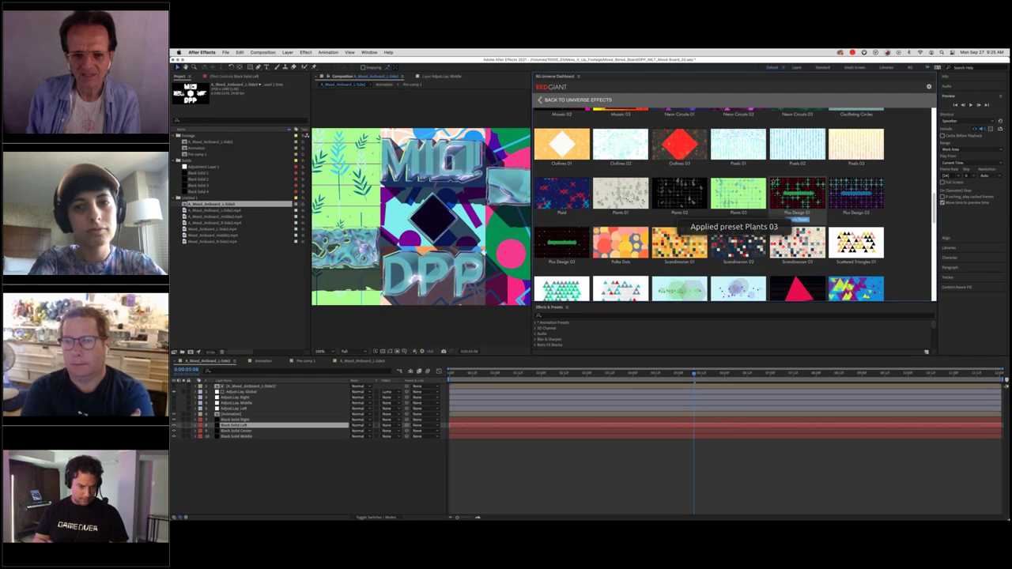
click(572, 420)
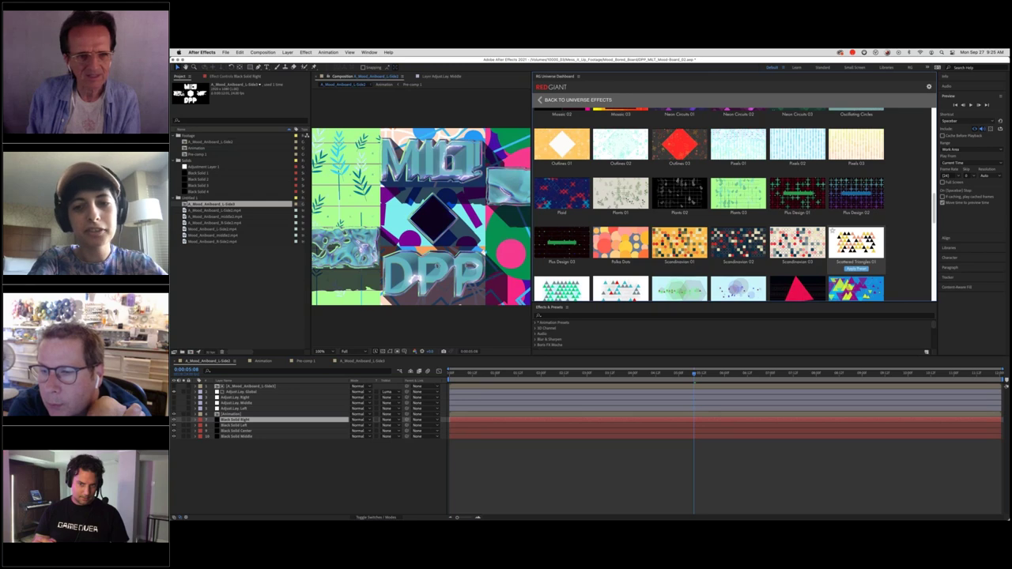
click(857, 269)
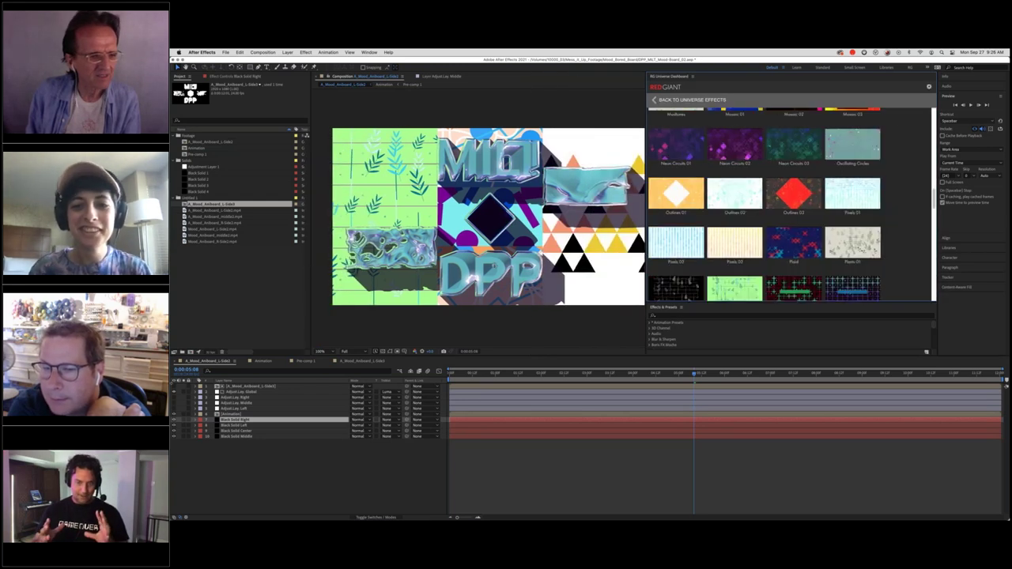
Toggle layer visibility to compare, leaving the chrome MILT and DPP overlays hidden, at an earlier frame
click(174, 393)
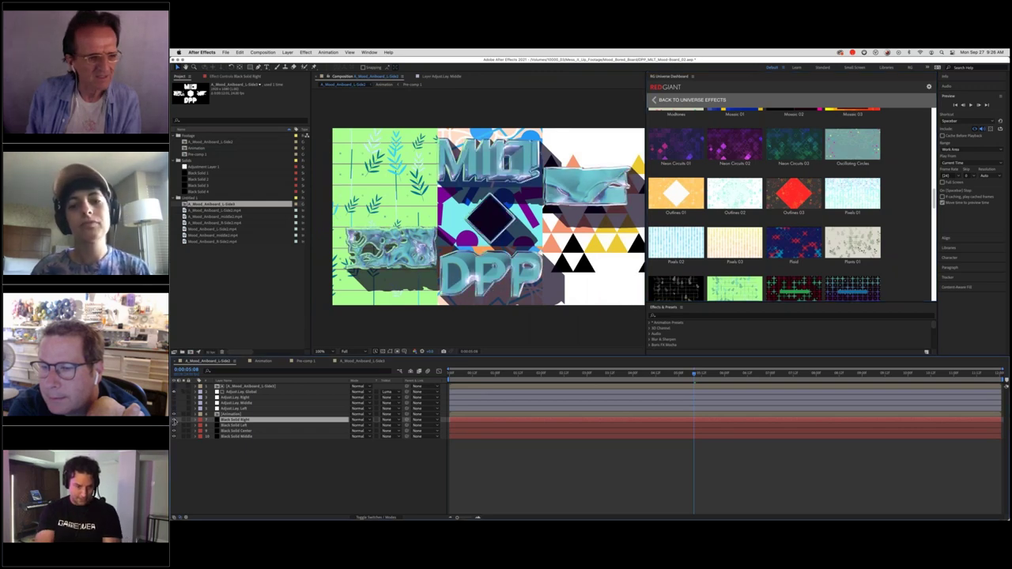
click(174, 420)
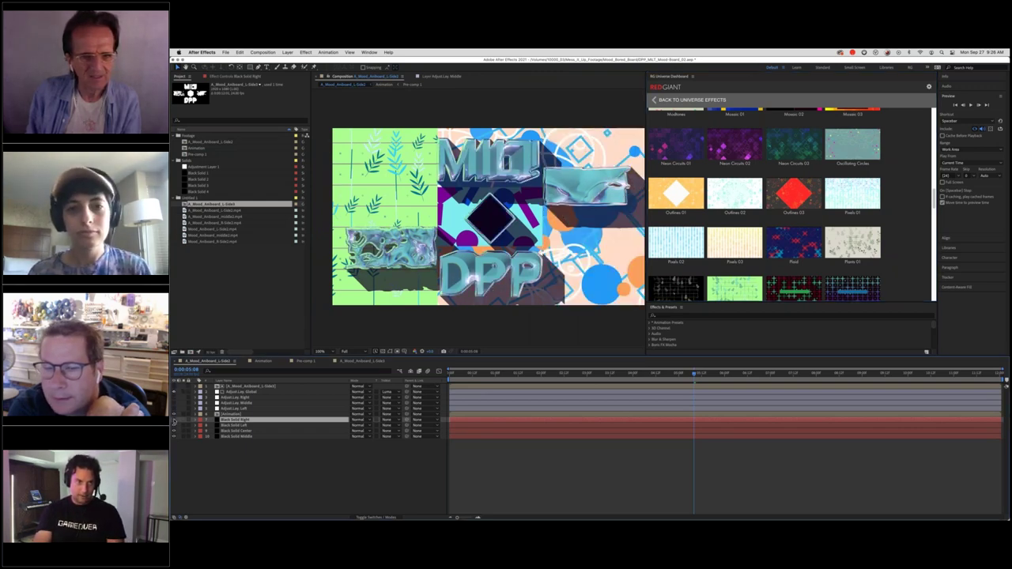
click(174, 420)
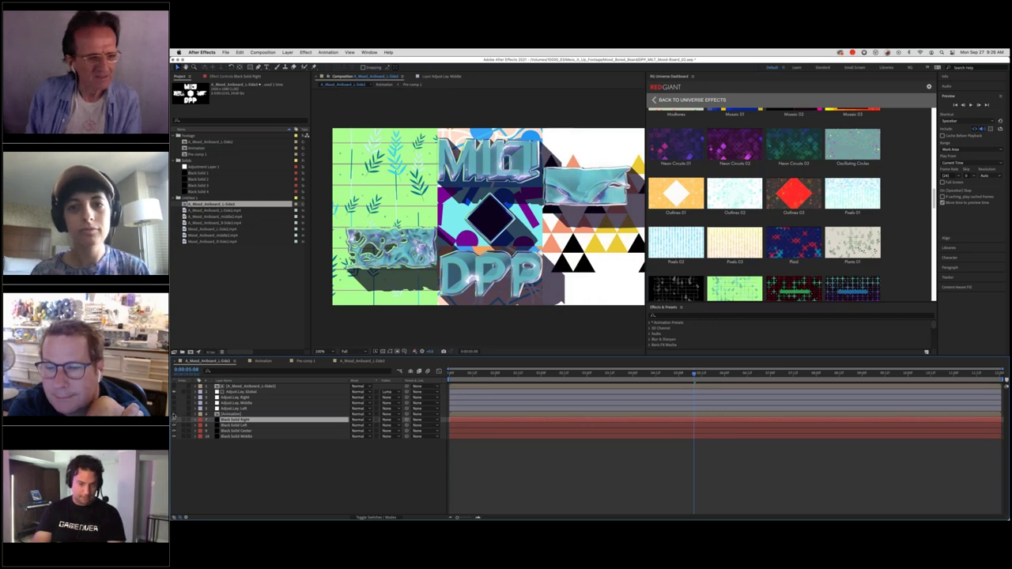
click(174, 415)
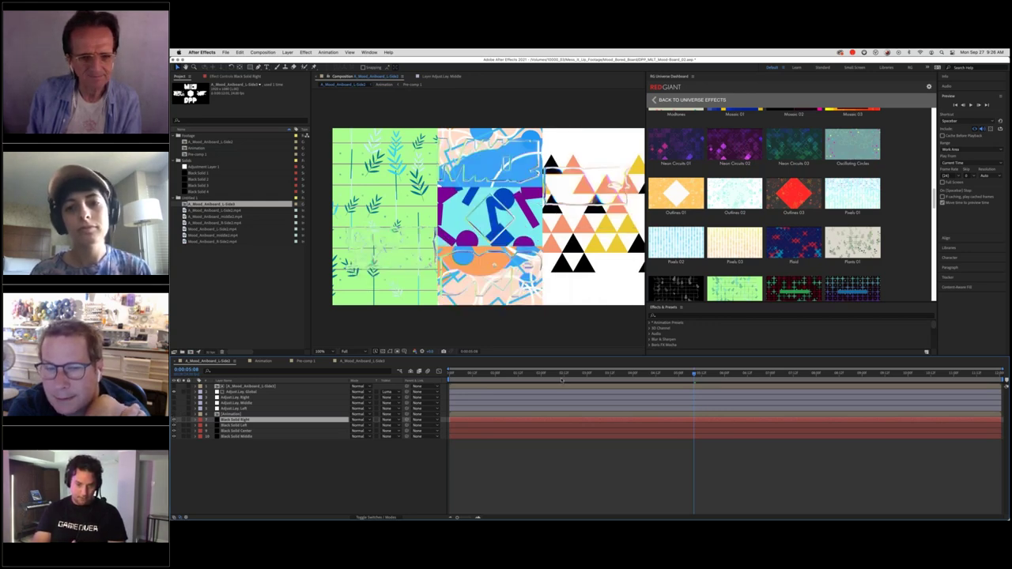
drag(560, 373, 515, 373)
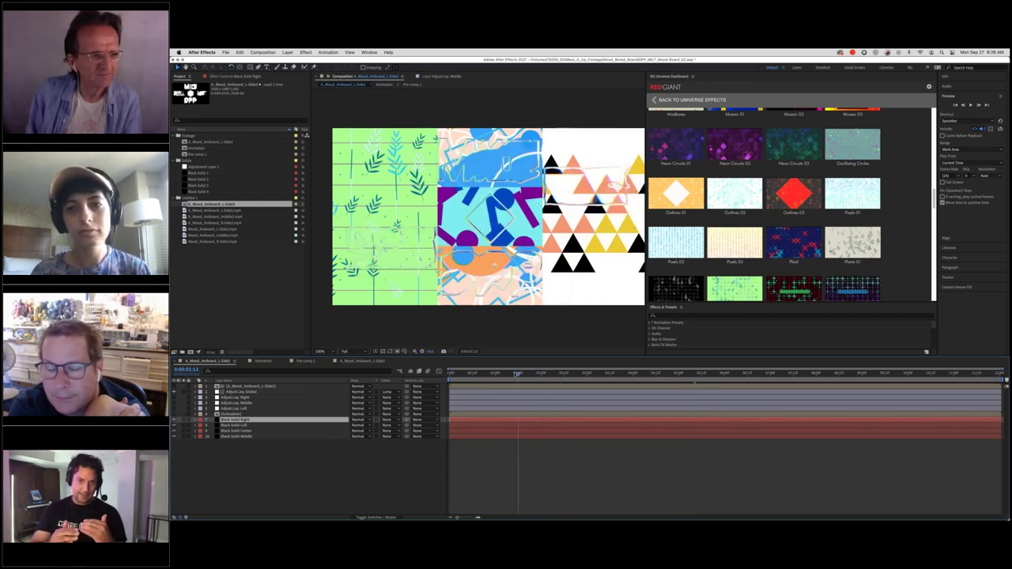
click(225, 77)
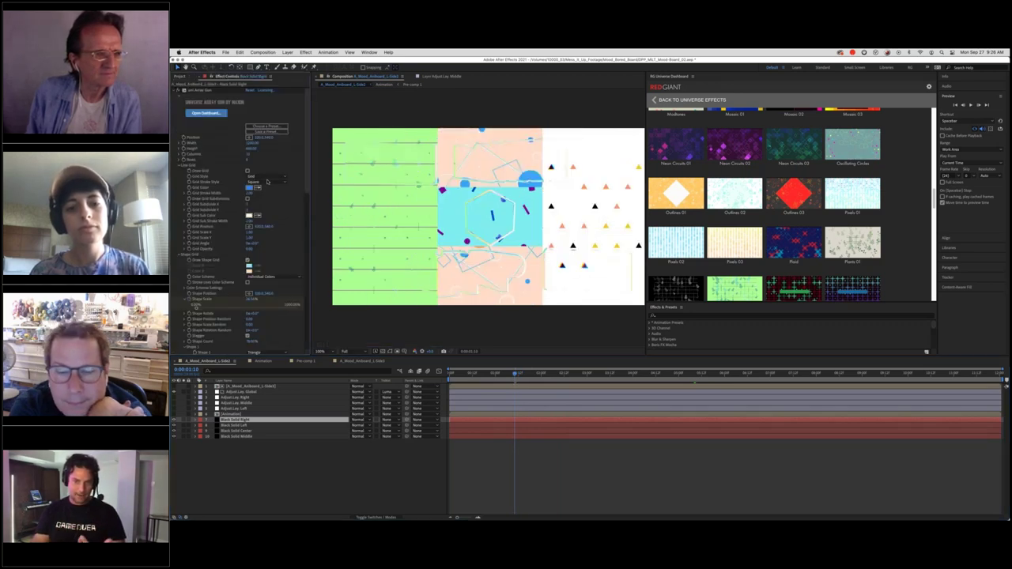
Set the grid stroke style to Round and make Shape 1 squares with more random size variation
click(268, 181)
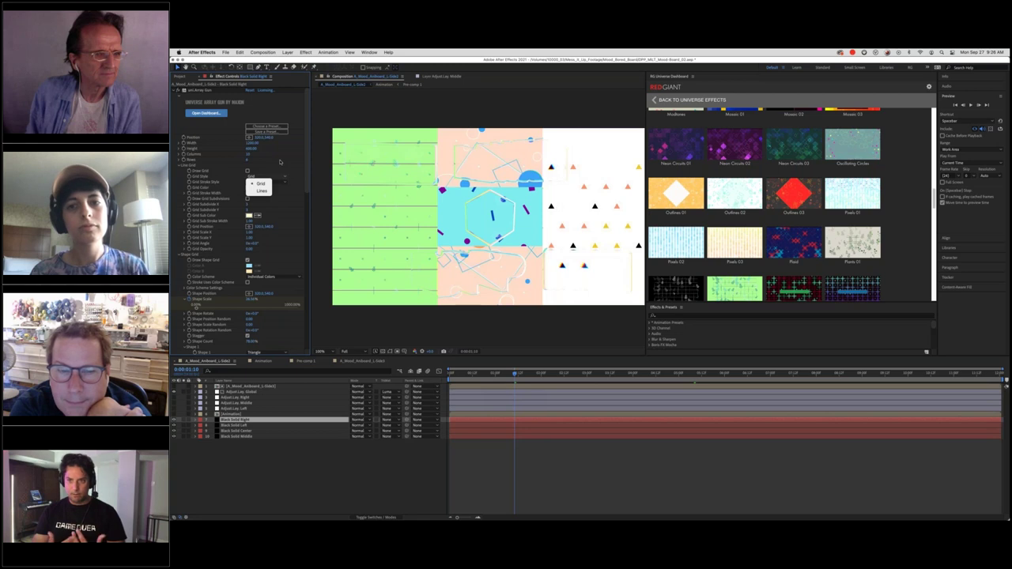
click(261, 183)
click(258, 183)
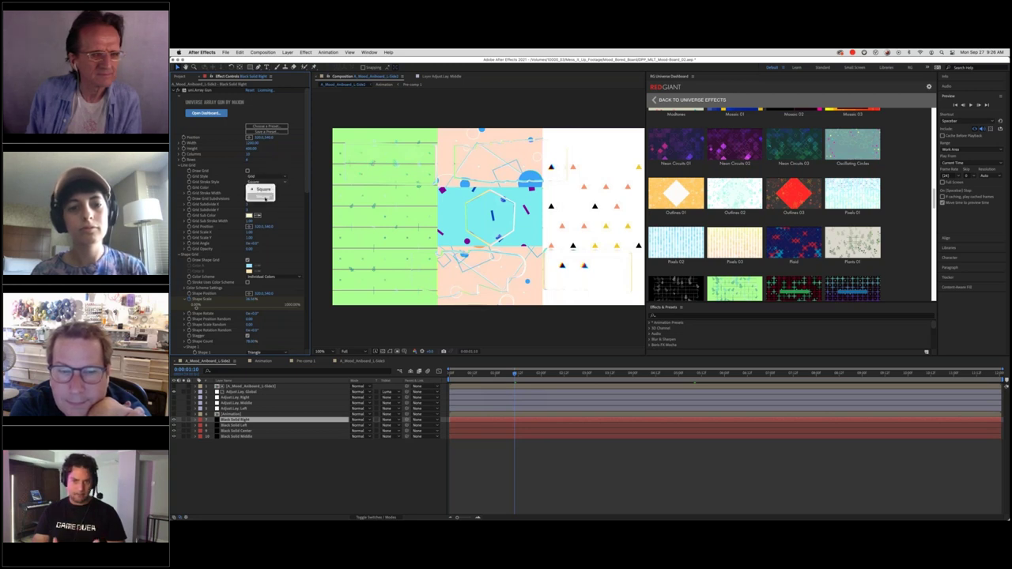
click(265, 198)
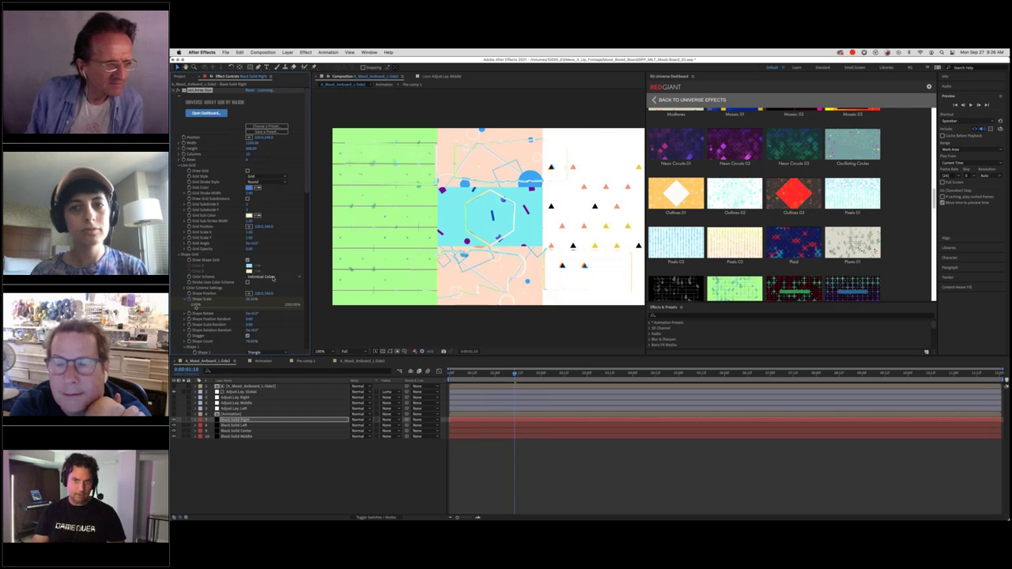
scroll(222, 278, down, 10)
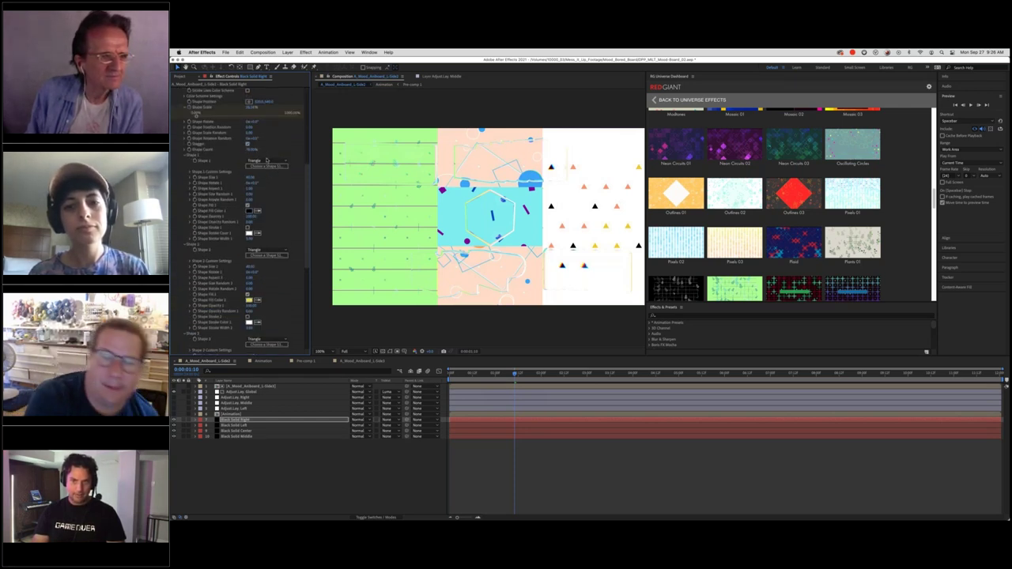
click(269, 168)
click(268, 176)
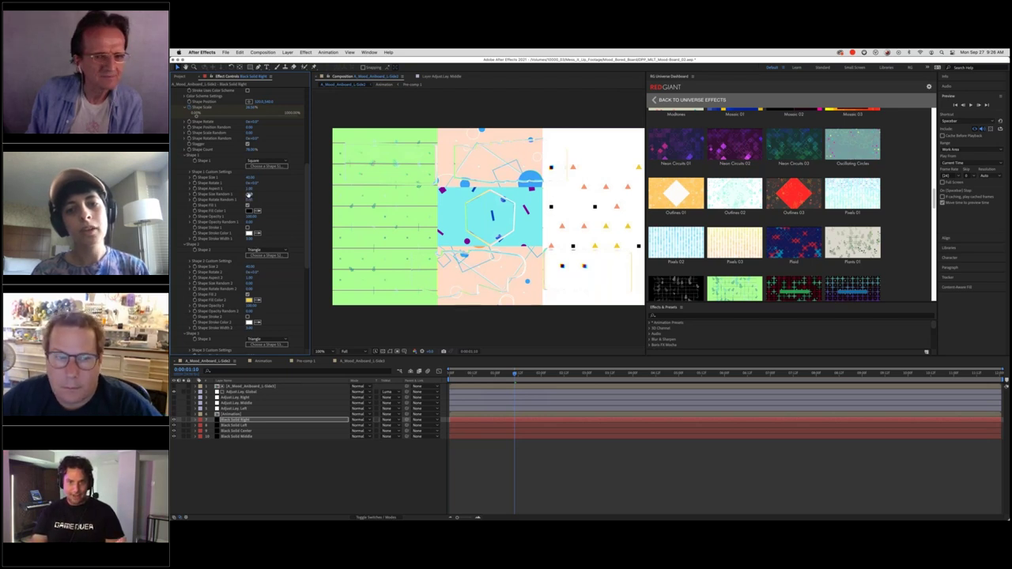
drag(248, 194, 250, 194)
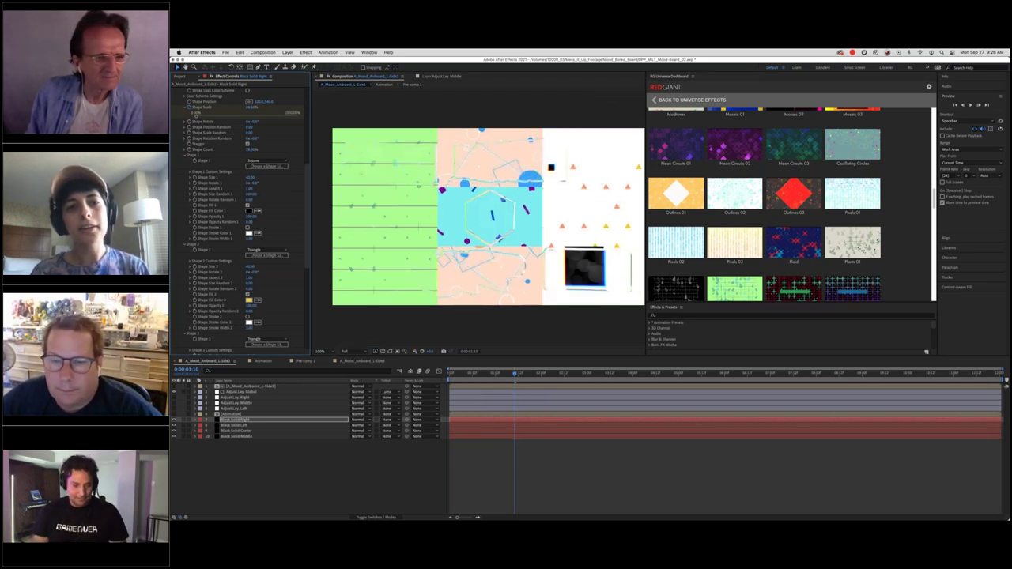
Rotate the third shape about 60 degrees and change Shape 4's fill to blue 3237C1
scroll(241, 214, down, 5)
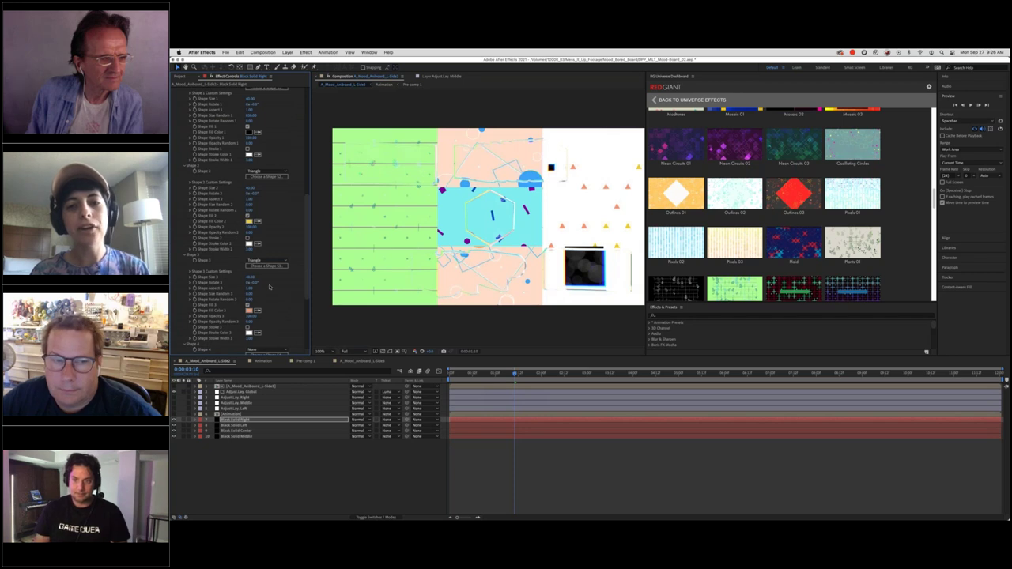
drag(258, 283, 261, 294)
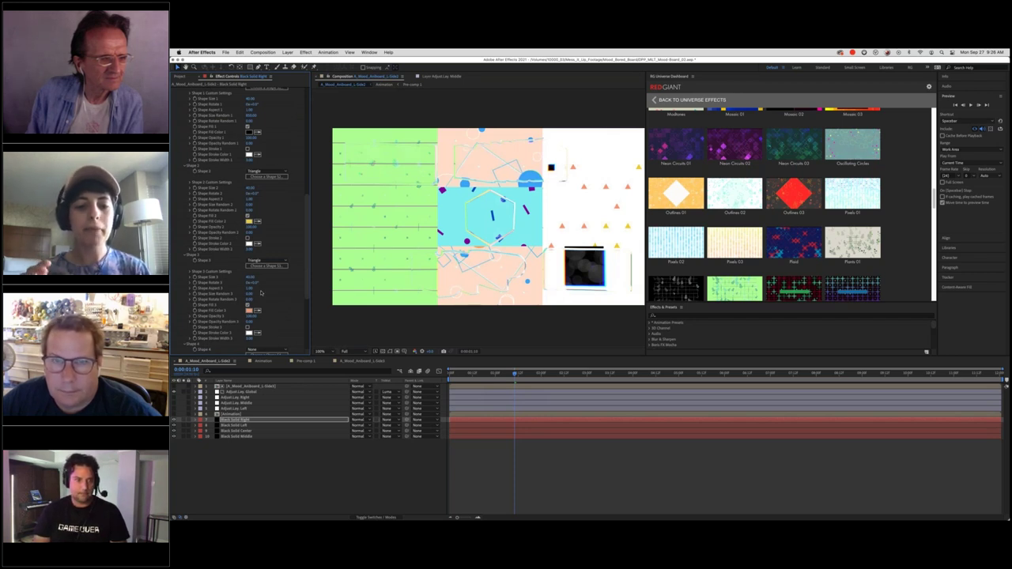
scroll(261, 293, down, 3)
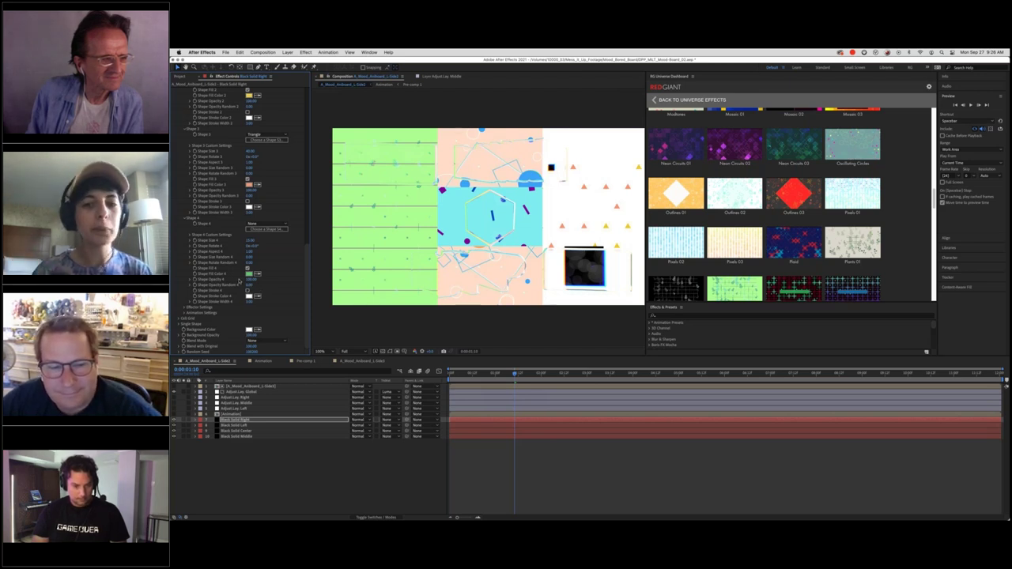
click(249, 274)
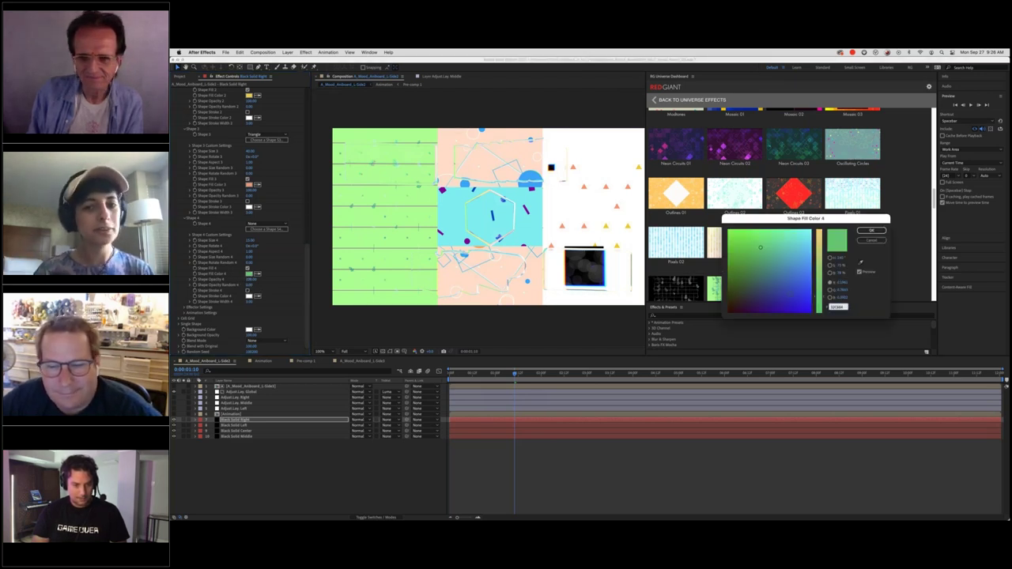
text(3237C1)
click(868, 231)
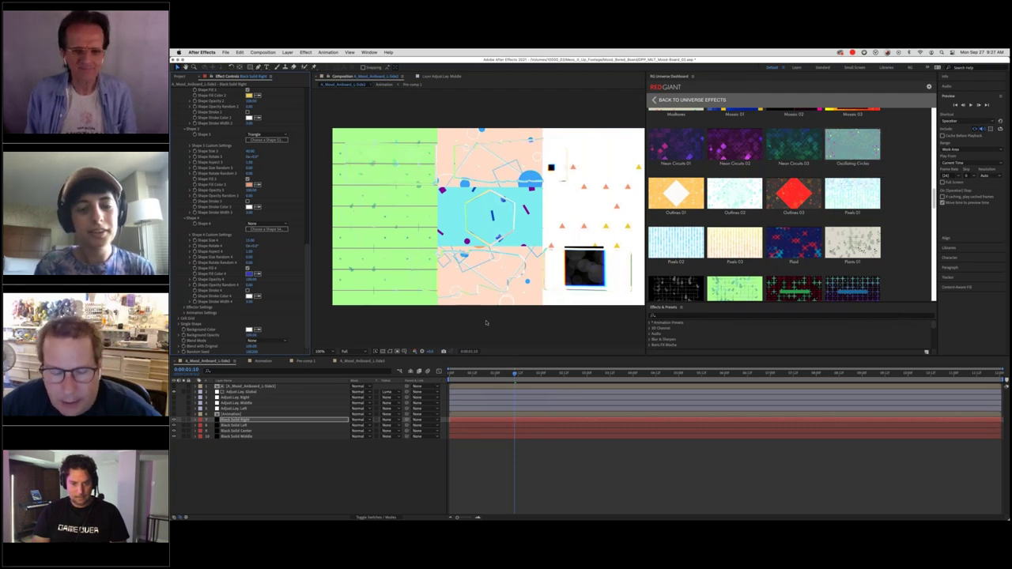
click(534, 427)
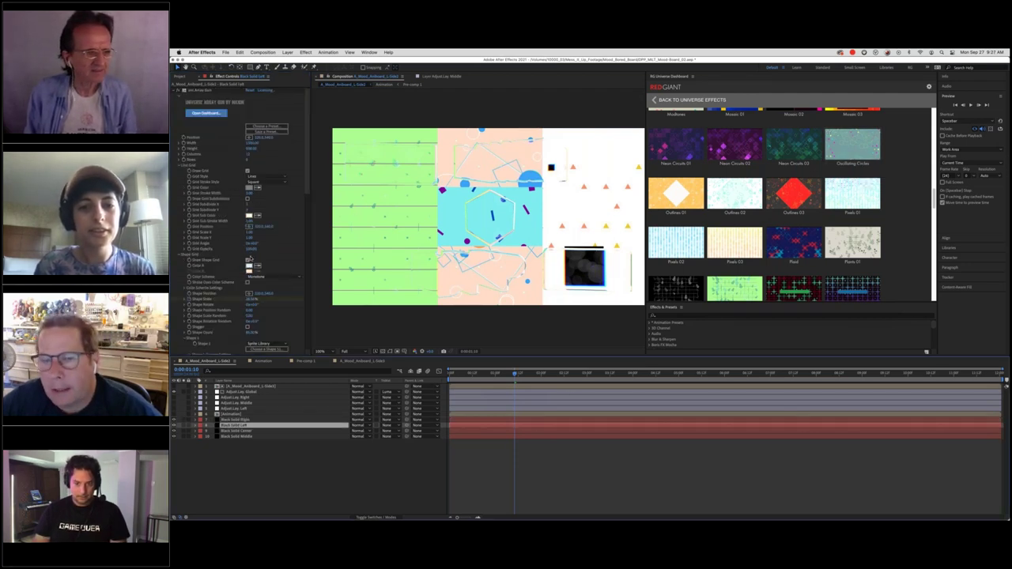
Enlarge Black Solid Left's shapes and randomise their rotation, then draw grid lines on Black Solid Center
scroll(253, 259, down, 8)
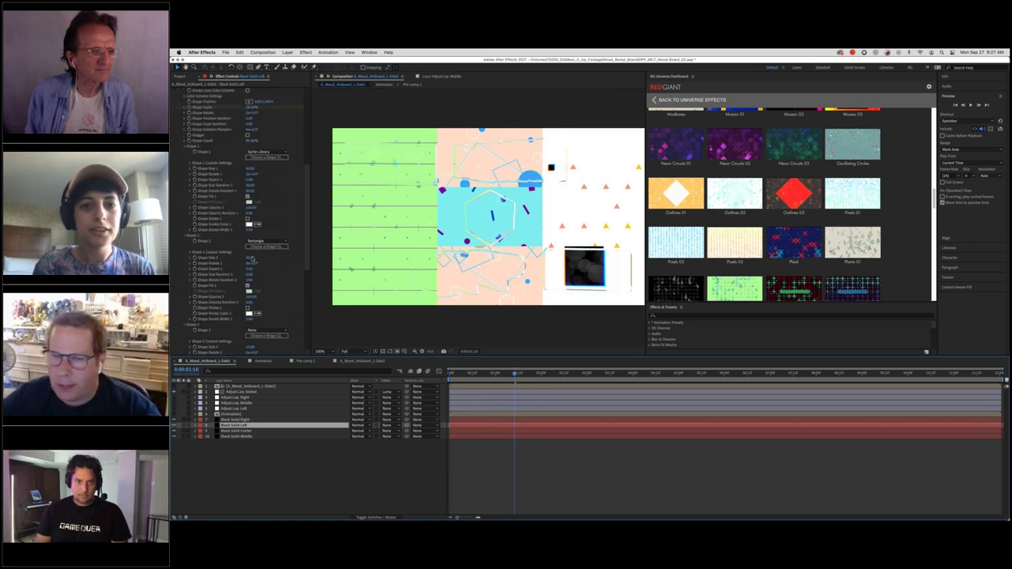
scroll(246, 234, up, 4)
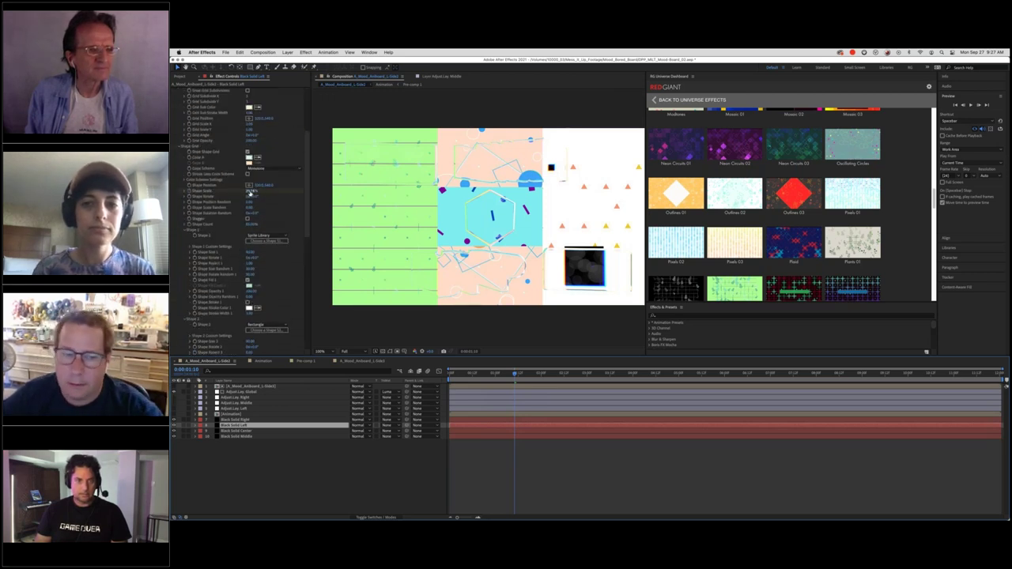
drag(250, 190, 280, 195)
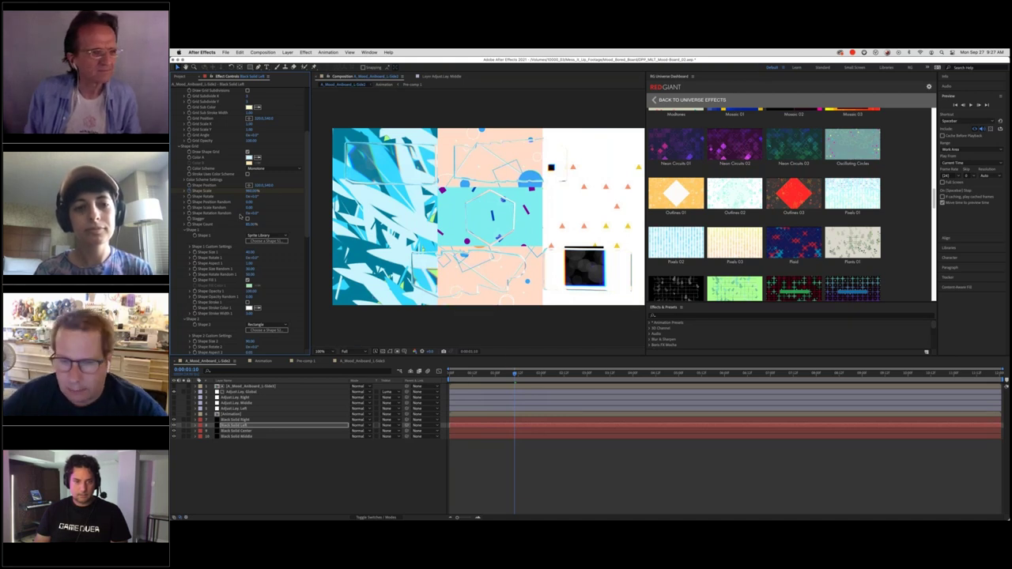
click(786, 376)
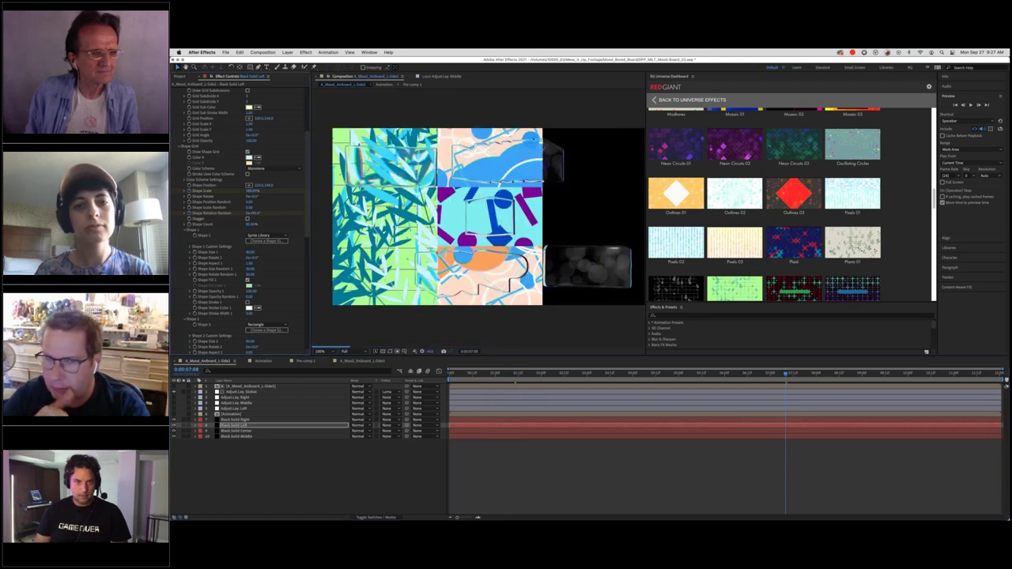
drag(253, 213, 285, 212)
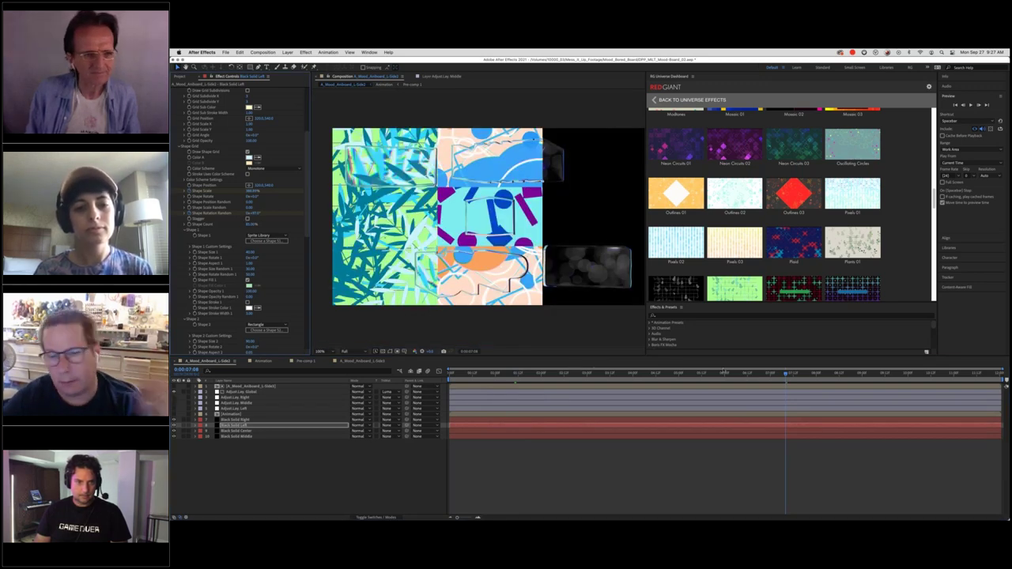
drag(726, 376, 561, 375)
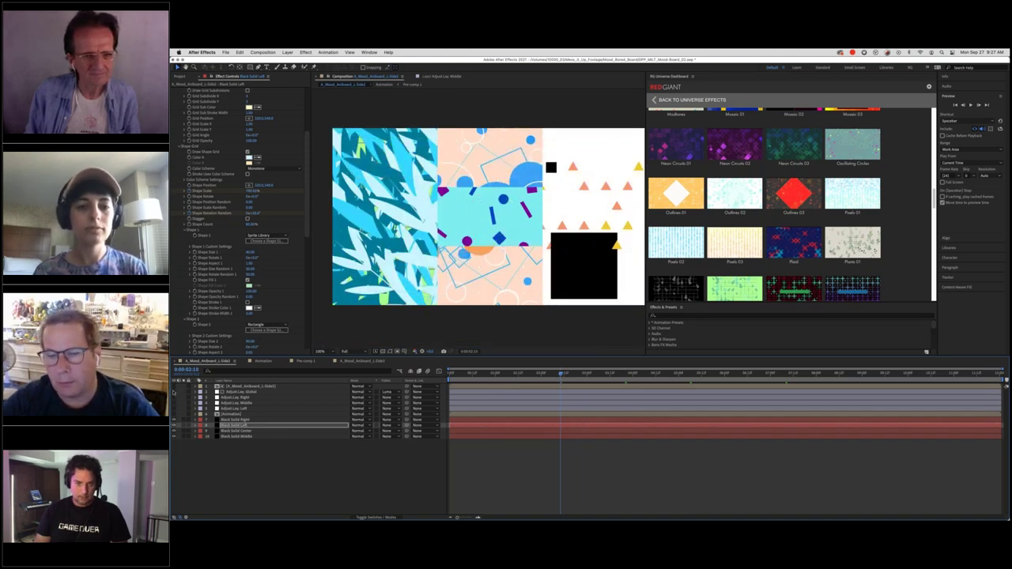
click(500, 432)
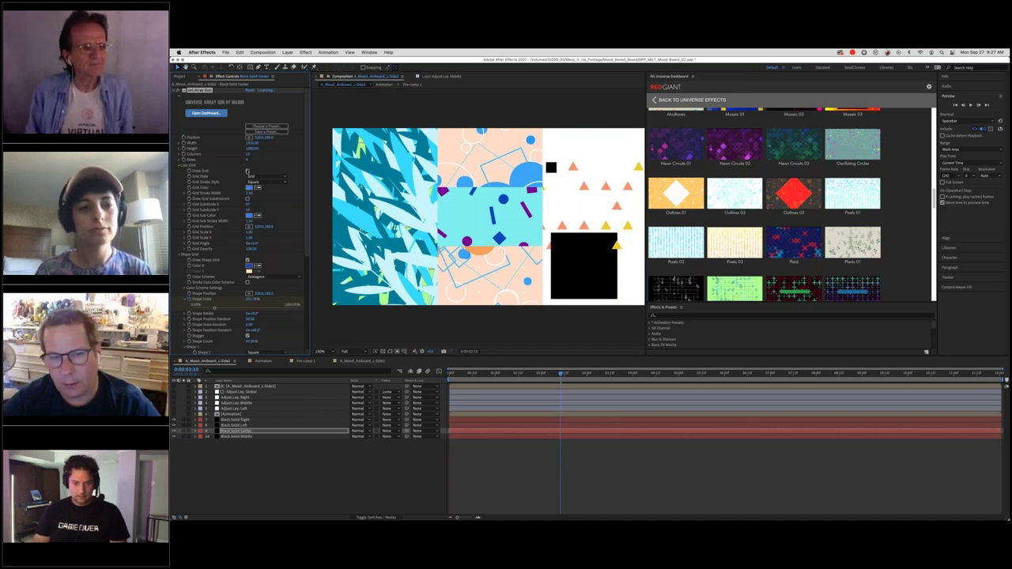
click(247, 171)
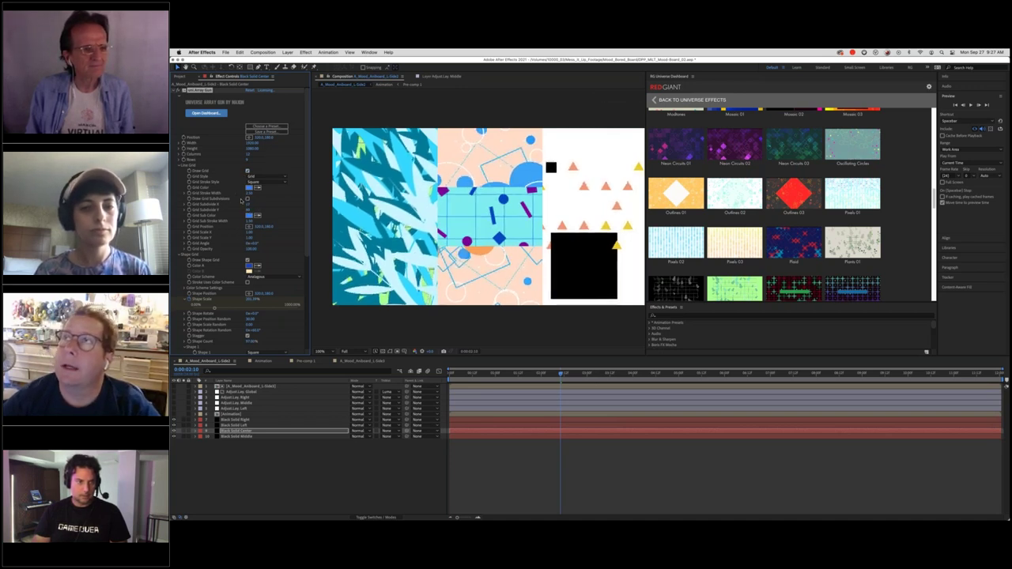
Toggle the centre grid's subdivisions and scrub its angle, then apply Neon Circuits 03 to Middle and Plaid to Right
click(248, 201)
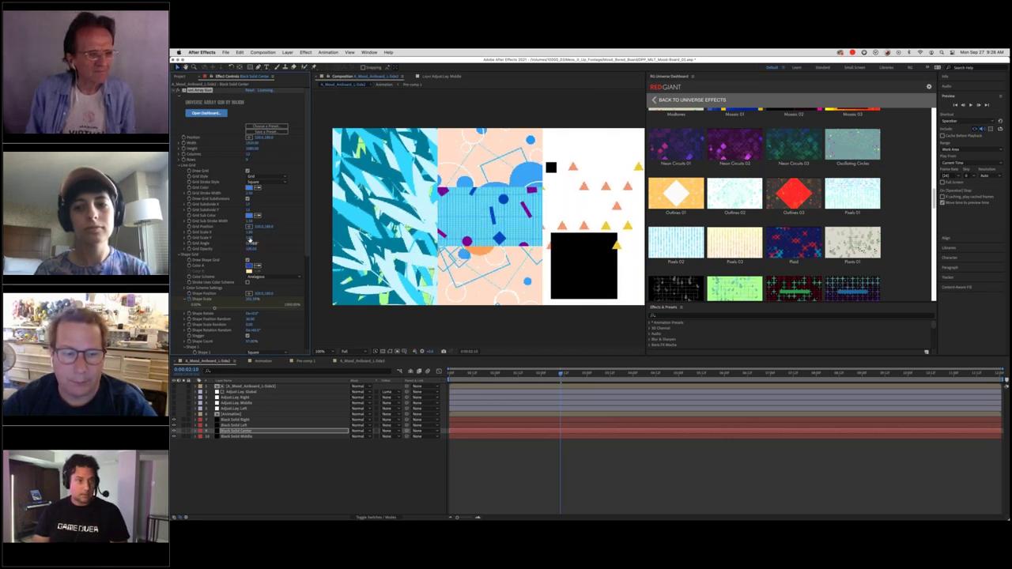
drag(250, 238, 297, 238)
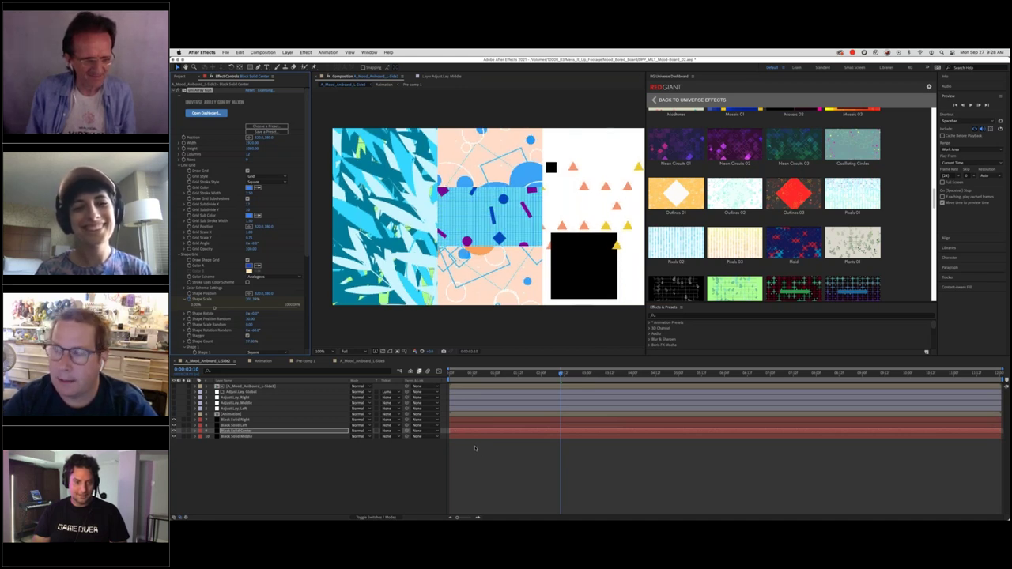
click(477, 437)
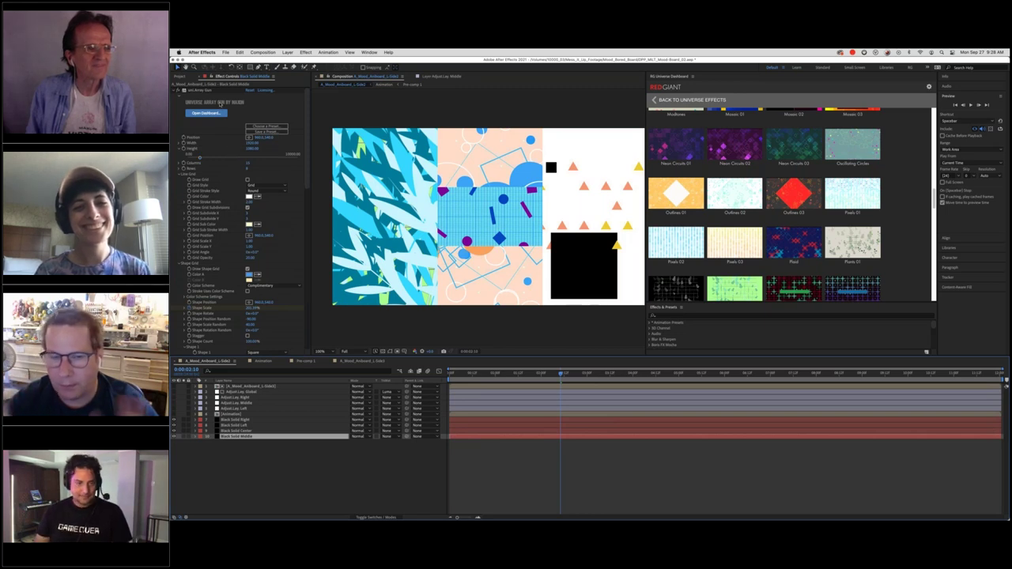
click(194, 90)
mouse_move(804, 204)
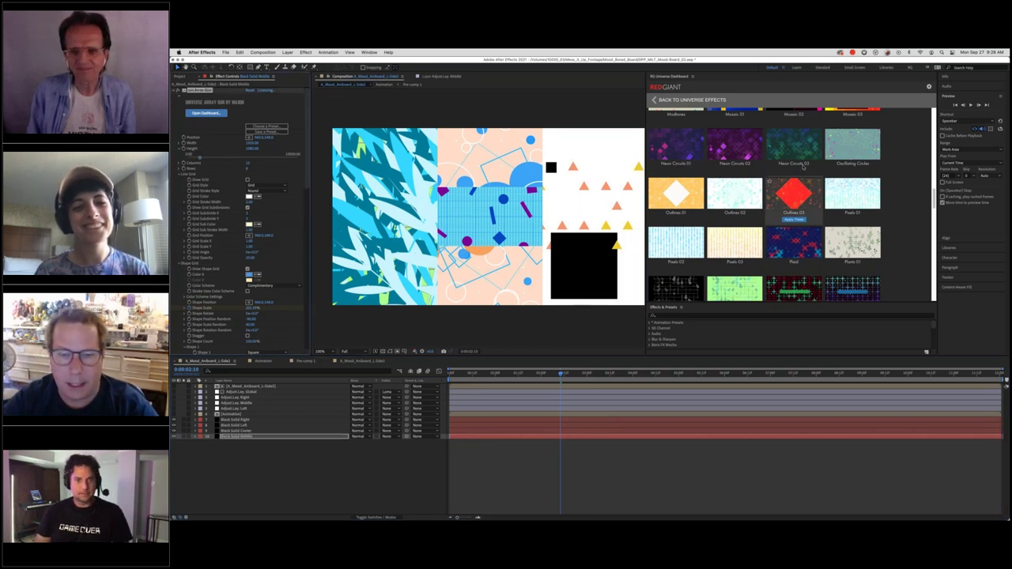
mouse_move(795, 140)
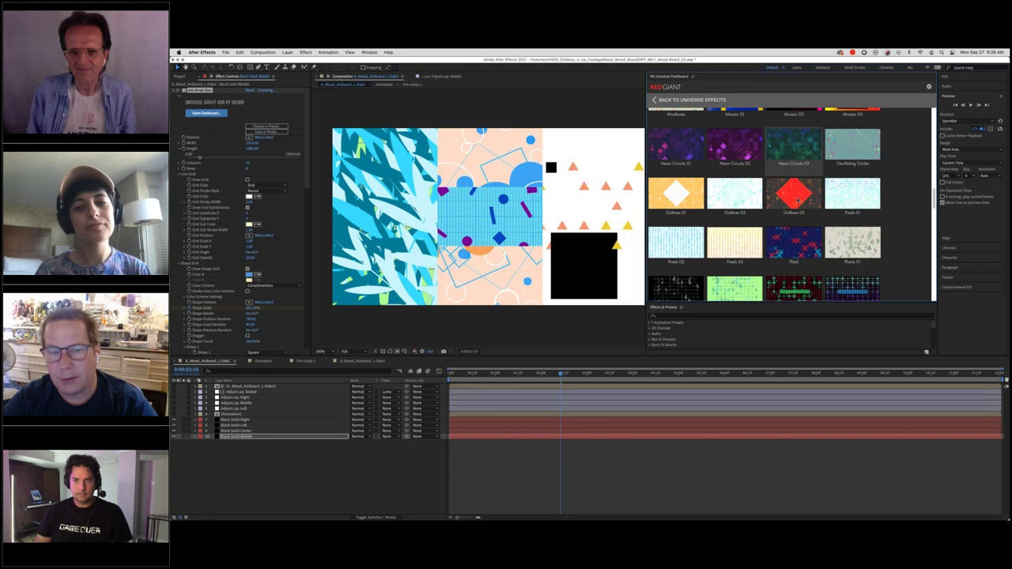
click(794, 170)
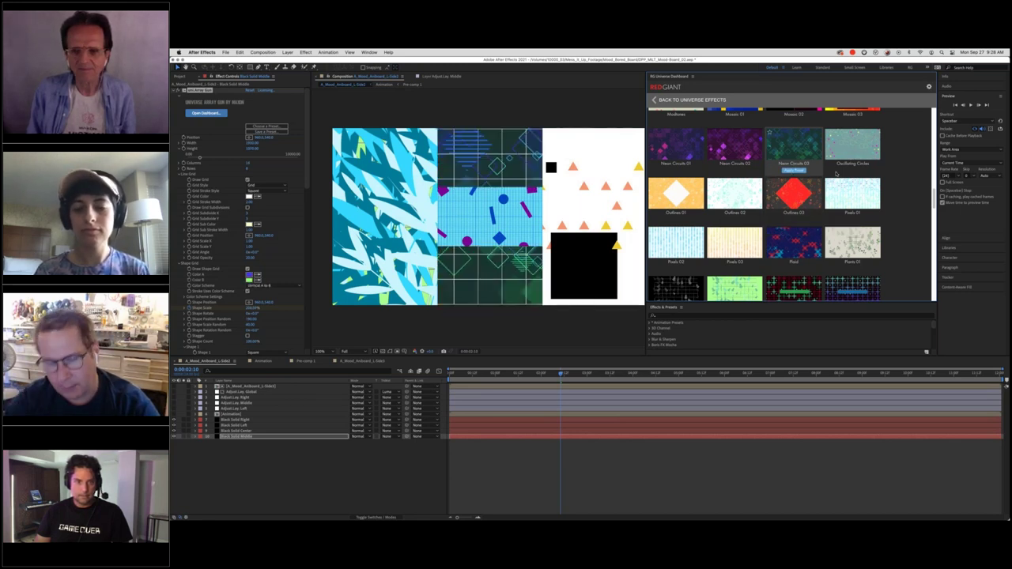
click(538, 420)
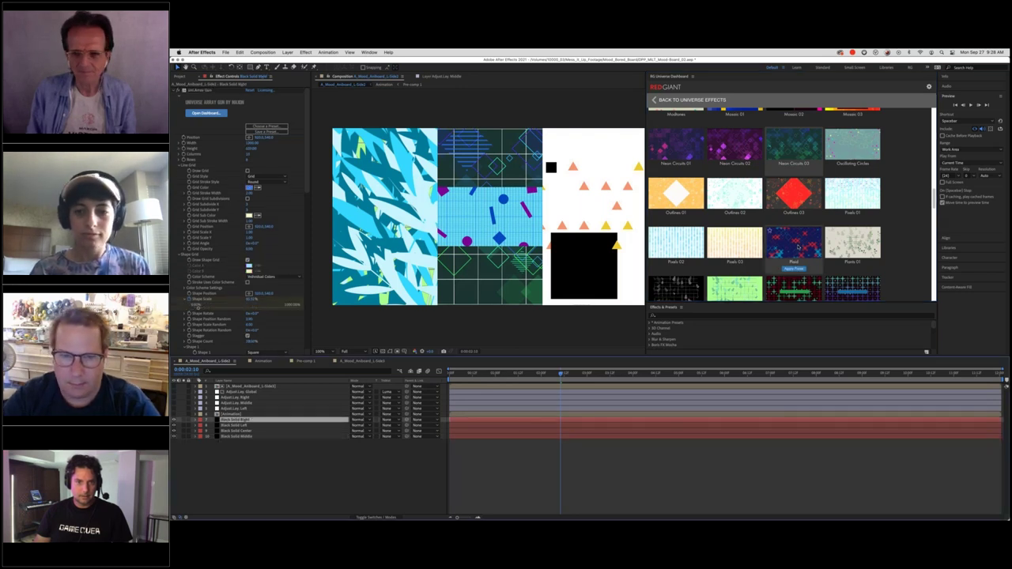
click(794, 269)
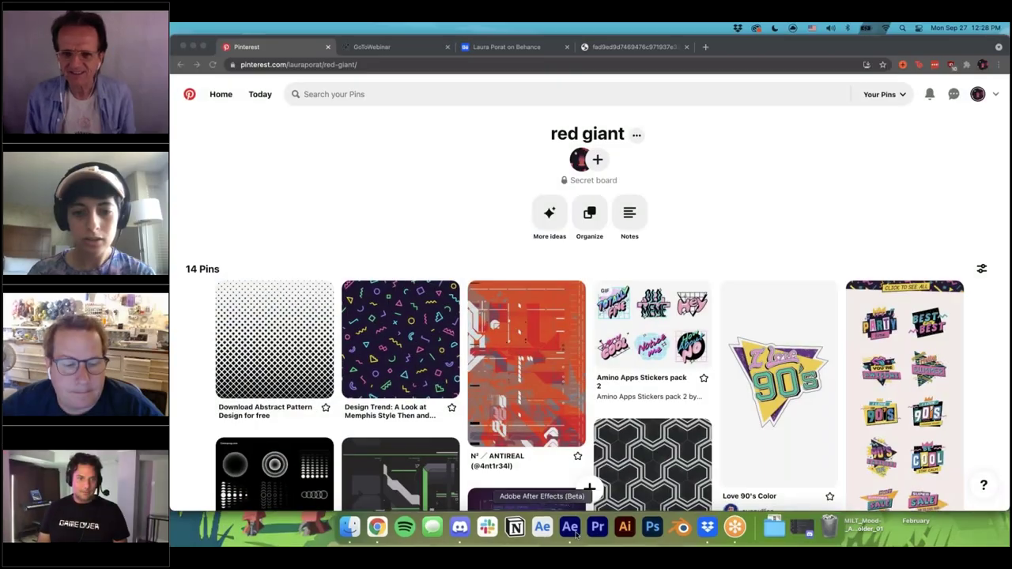
Bring After Effects back at full screen height with the Time Displacement comp open
click(570, 528)
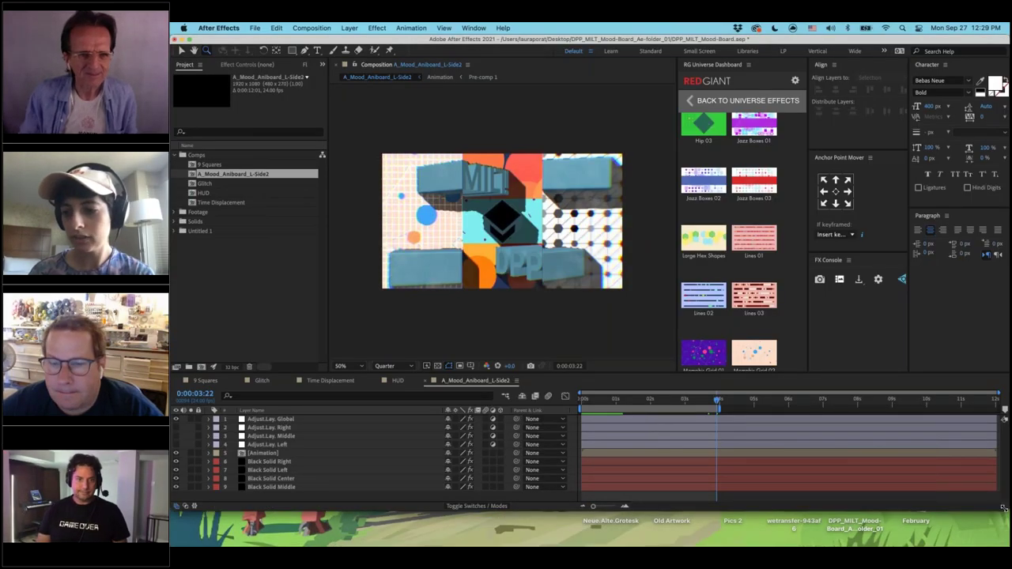
drag(1003, 509, 1003, 546)
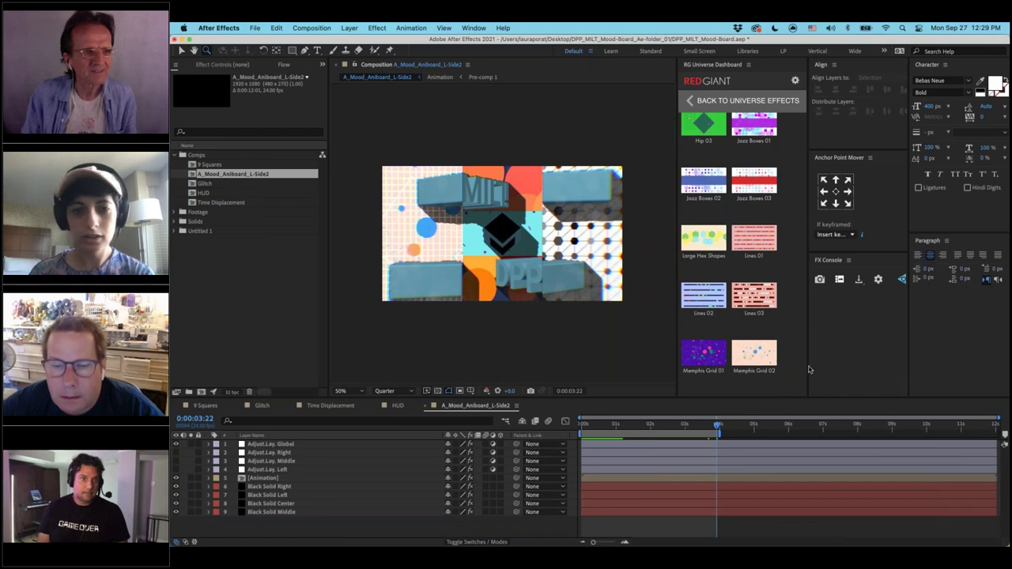
click(316, 406)
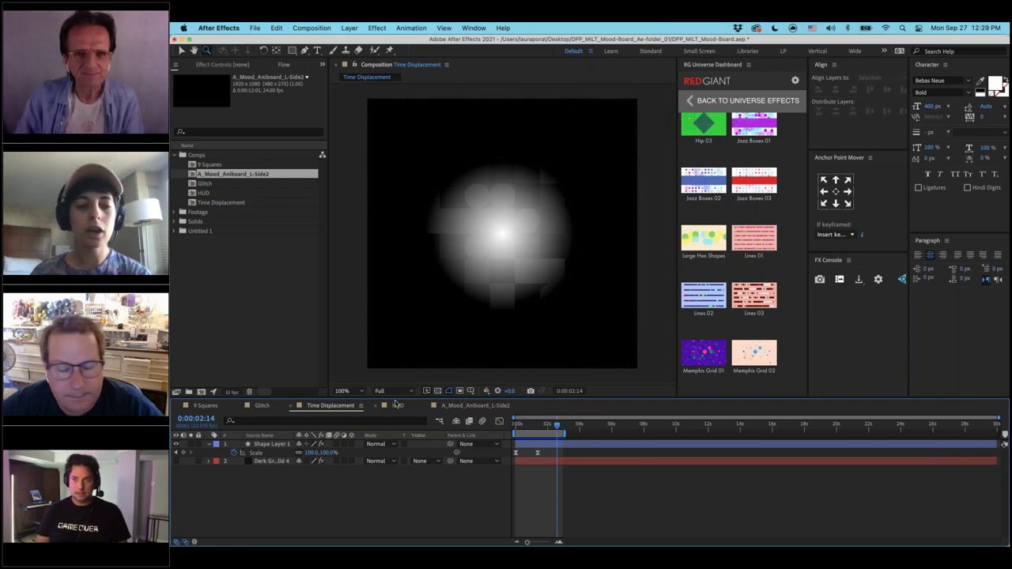
Open the Glitch comp and preview its animation from 0:00:00:00
click(264, 406)
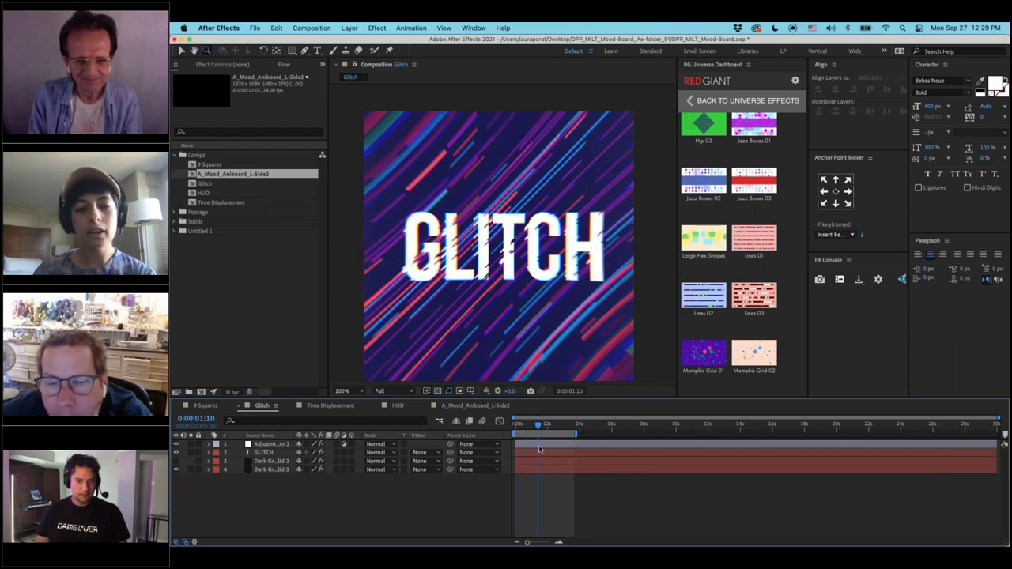
drag(532, 427, 515, 427)
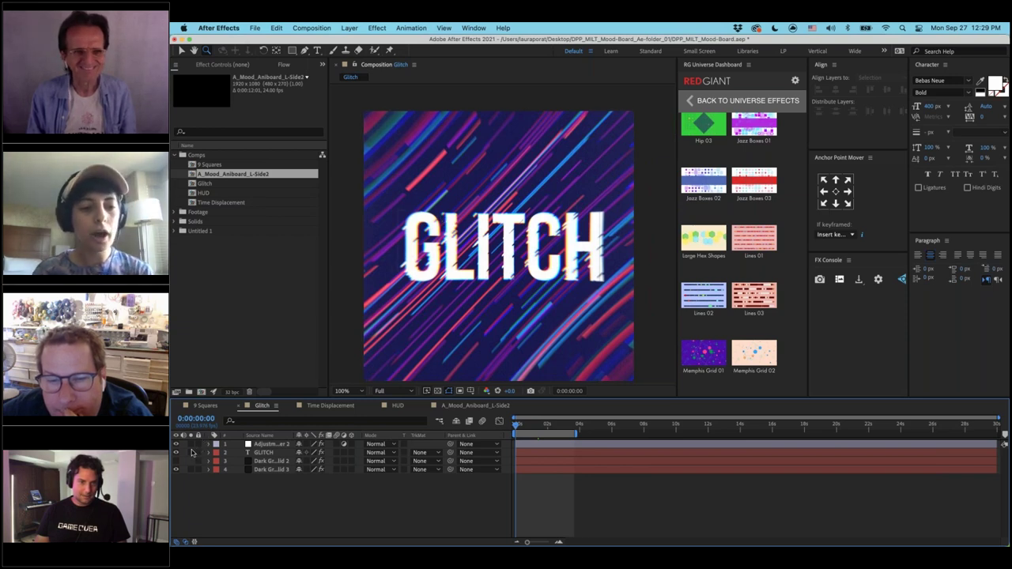
key(space)
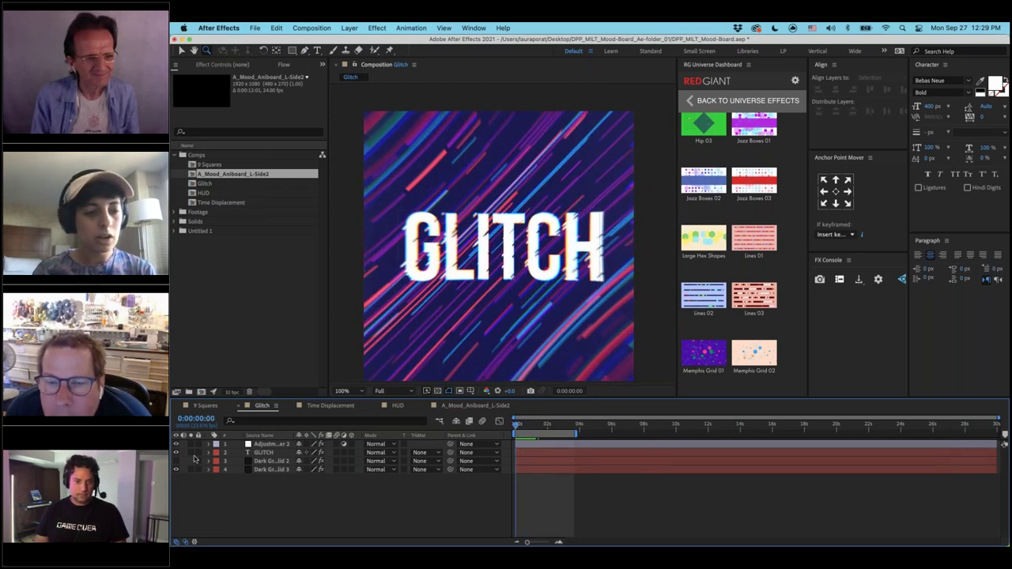
key(space)
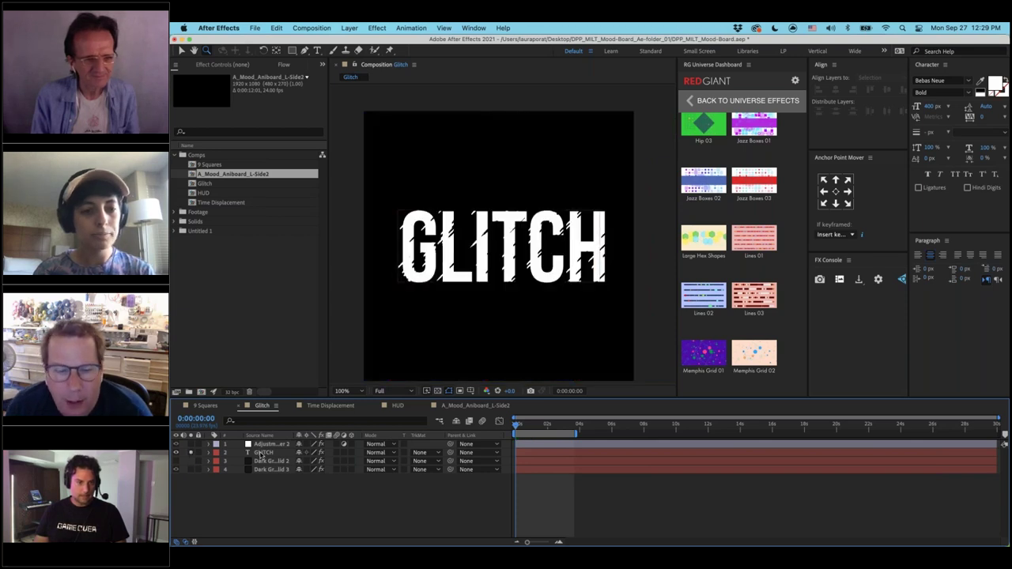
Inspect the GLITCH text layer, then solo Dark Gray Solid 2 and review its effect settings
click(261, 452)
click(273, 62)
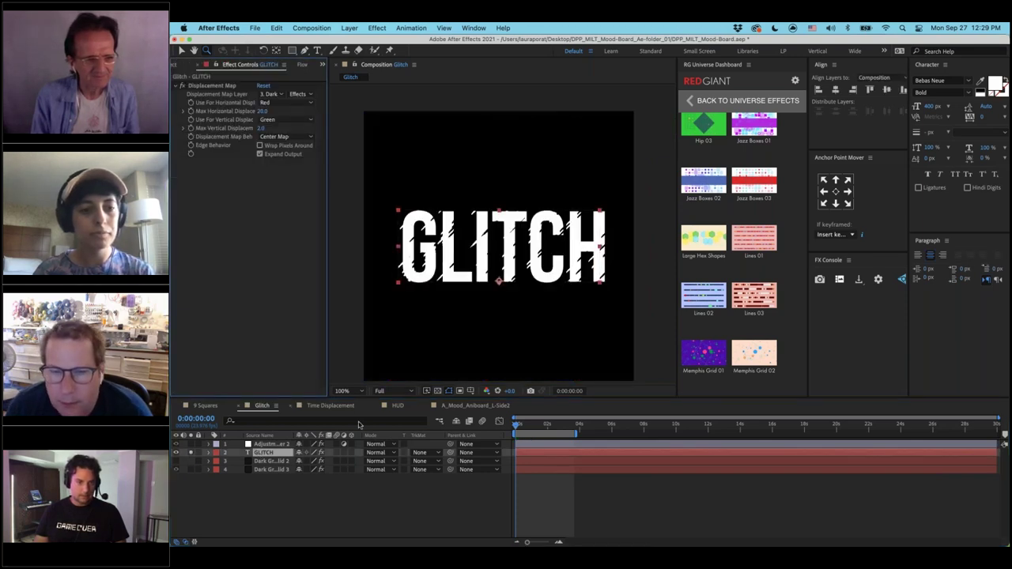
click(190, 461)
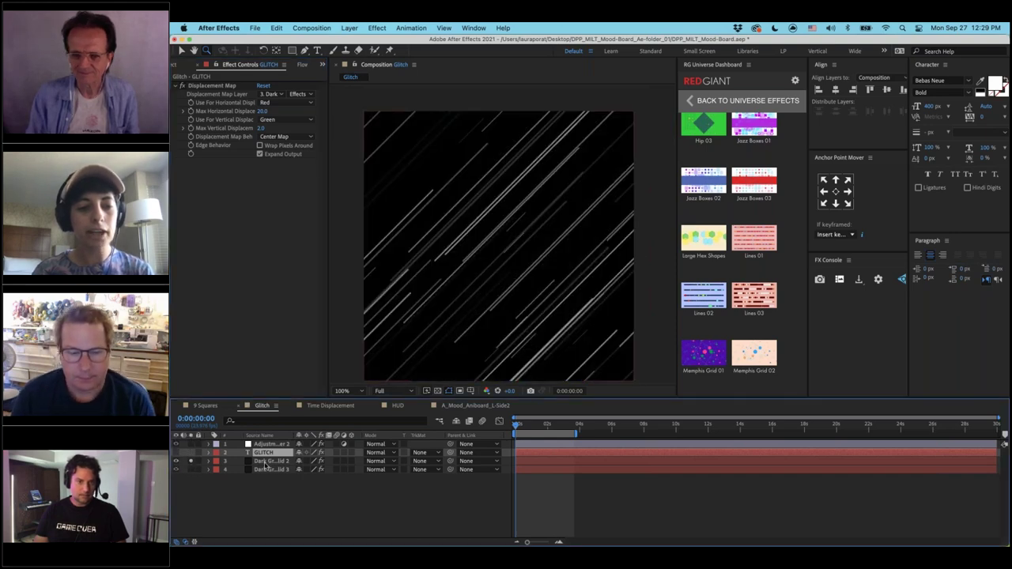
click(267, 462)
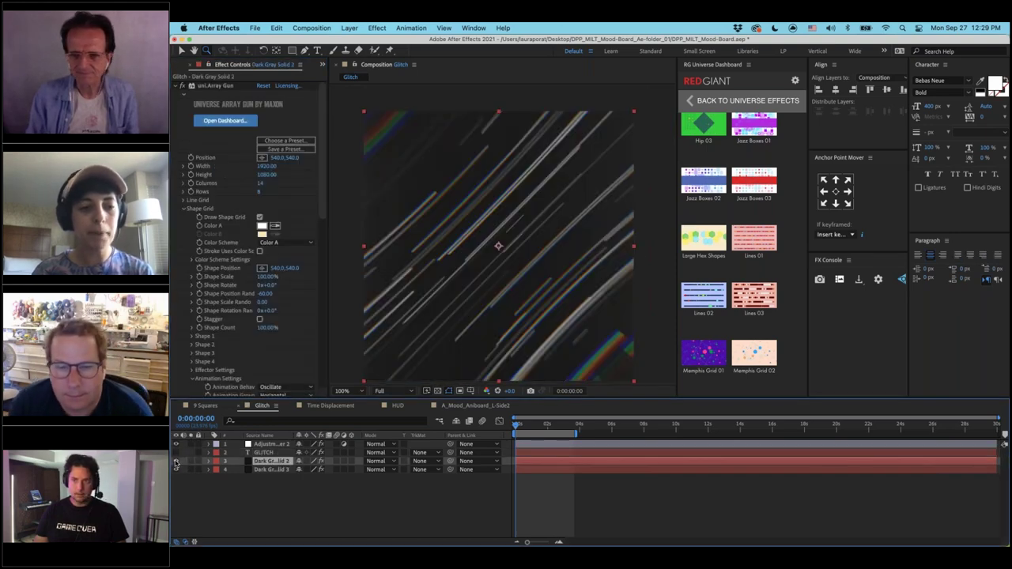
click(190, 462)
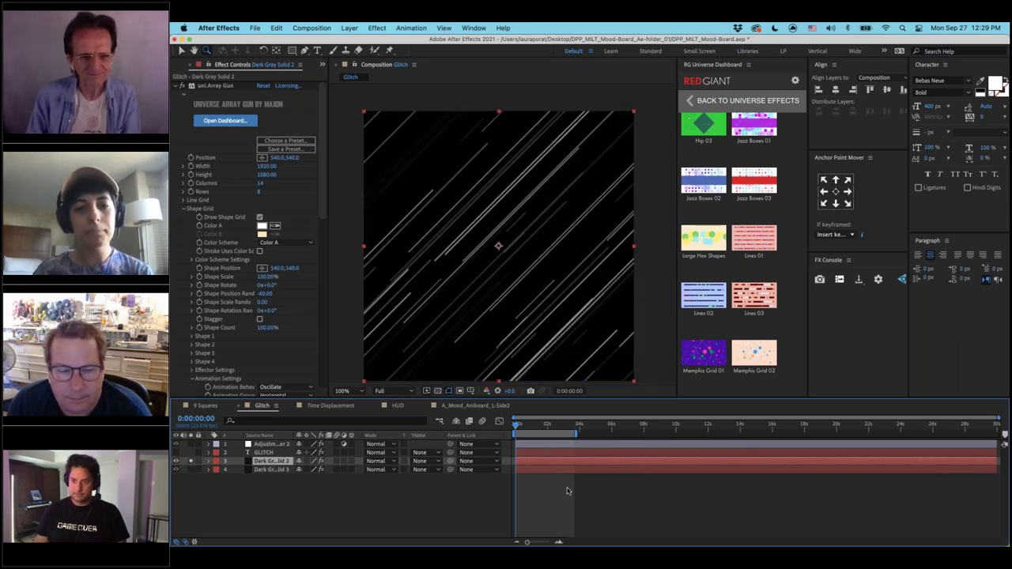
scroll(235, 272, down, 6)
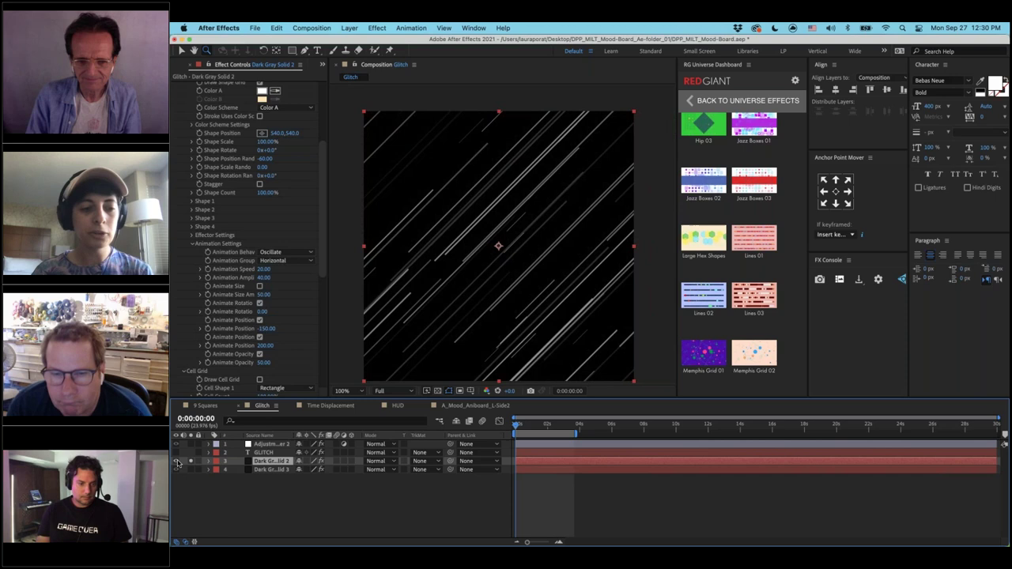
Hide the grey lines, show GLITCH over the colourful lines, preview, then reopen Time Displacement at its start
click(177, 461)
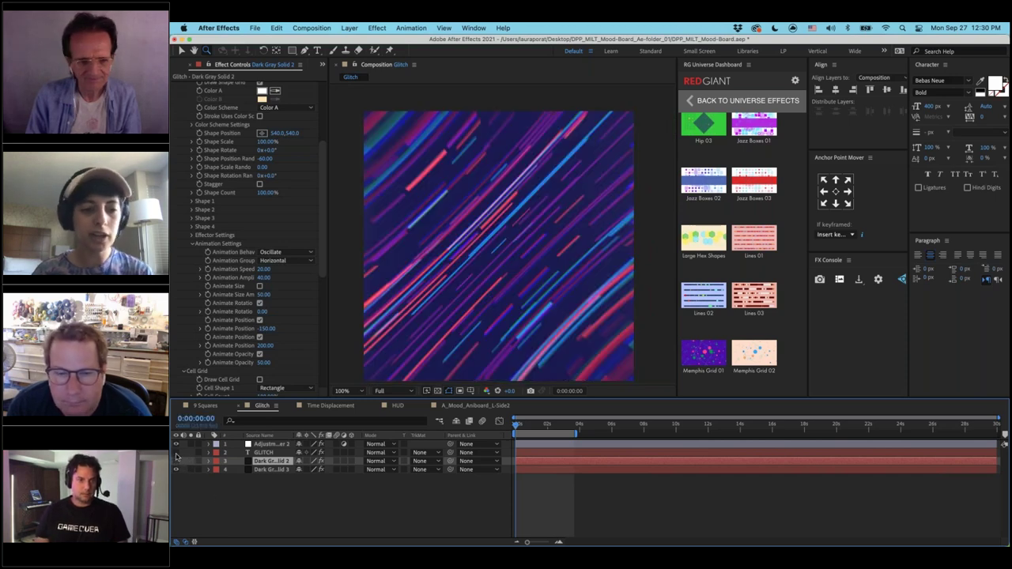
click(265, 452)
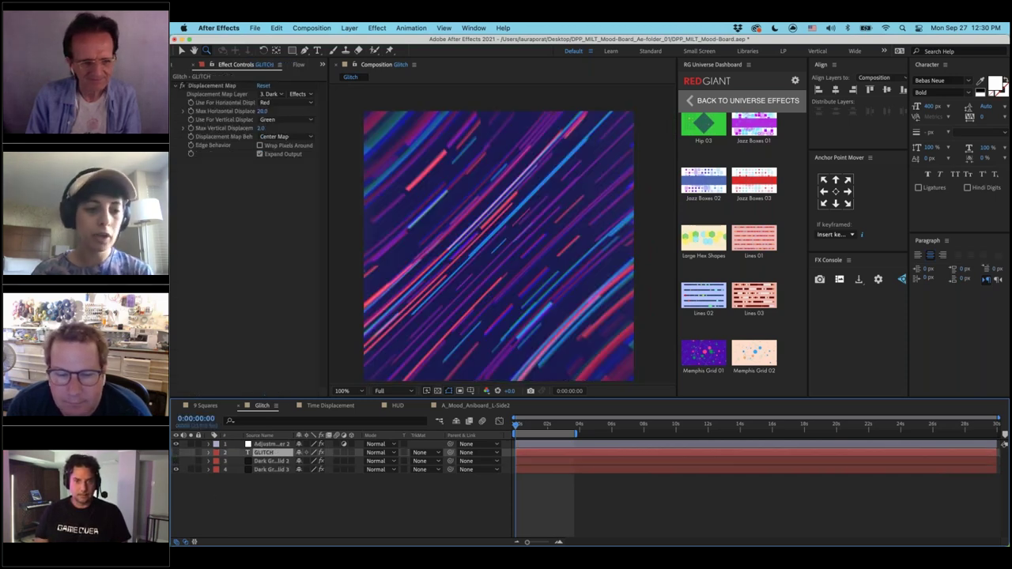
click(176, 452)
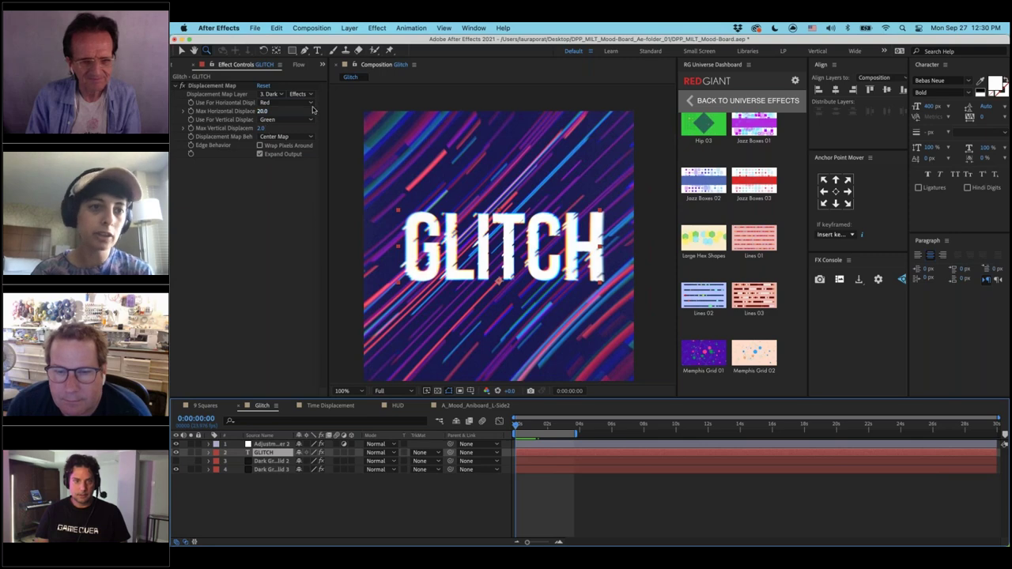
key(space)
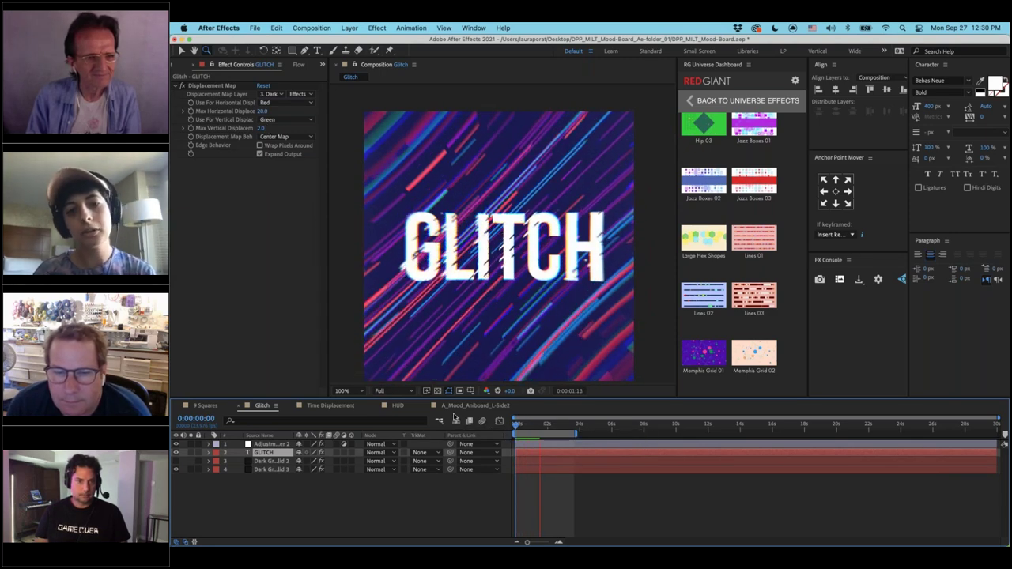
click(261, 443)
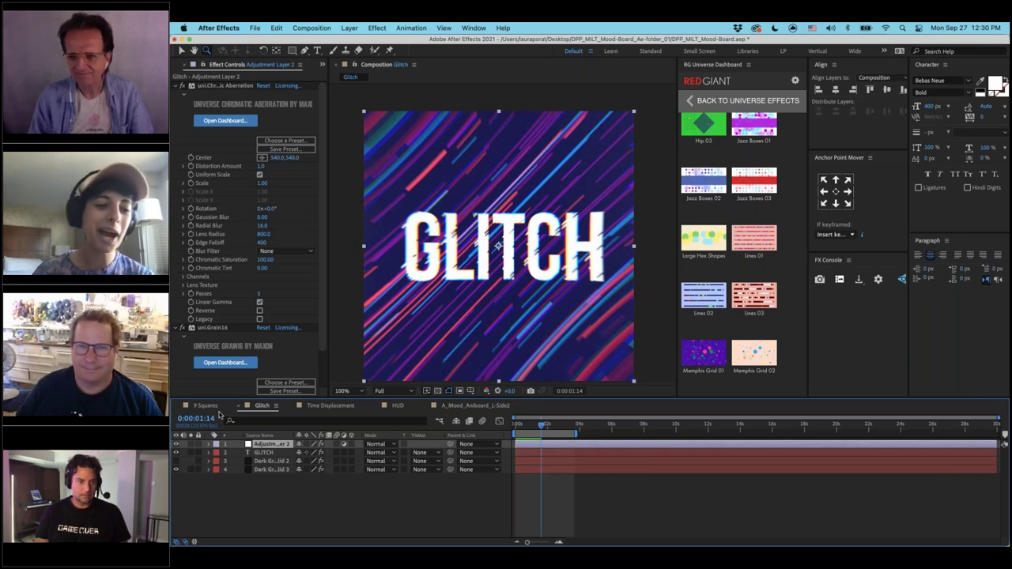
key(space)
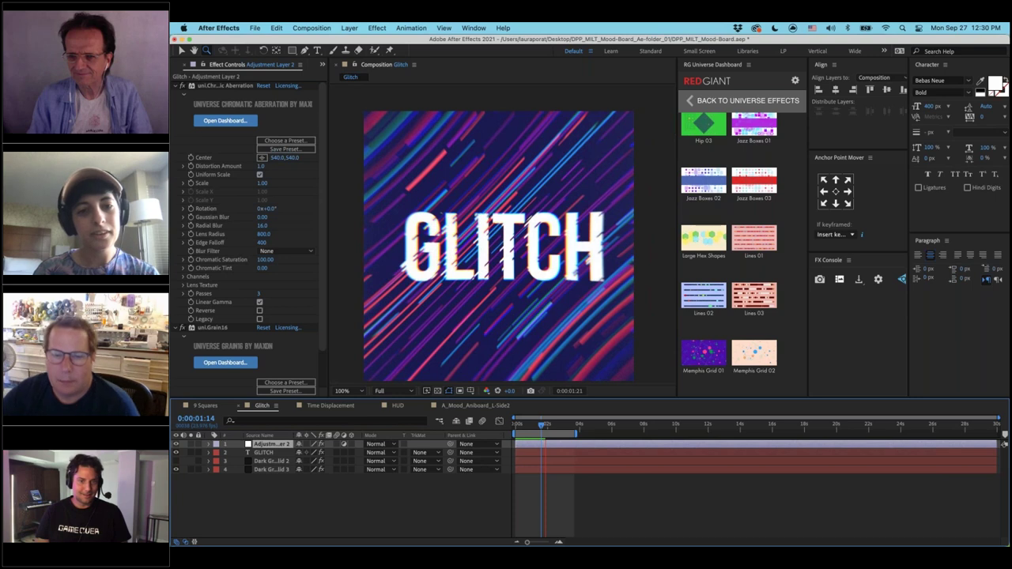
key(space)
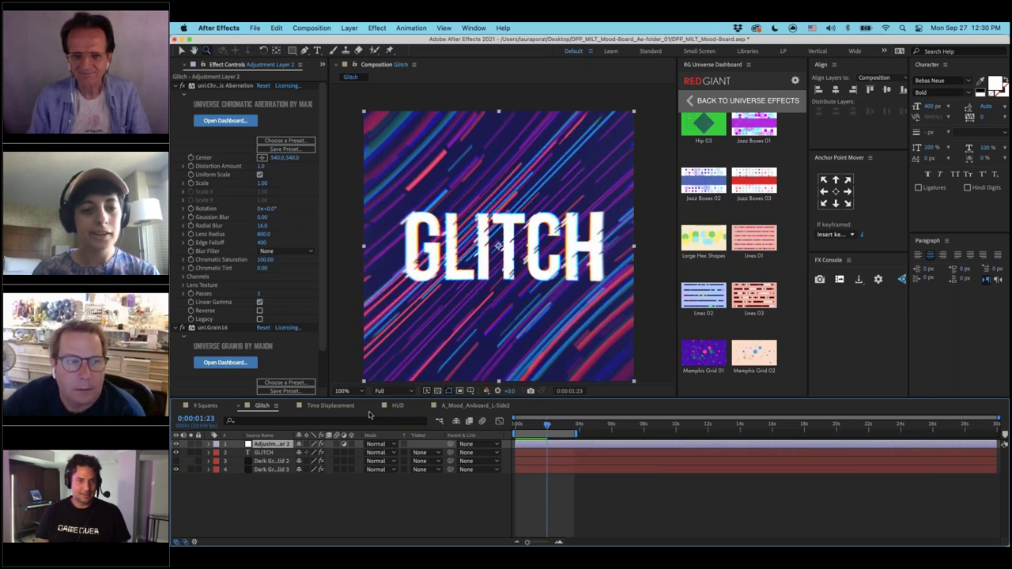
click(330, 405)
drag(538, 430, 516, 429)
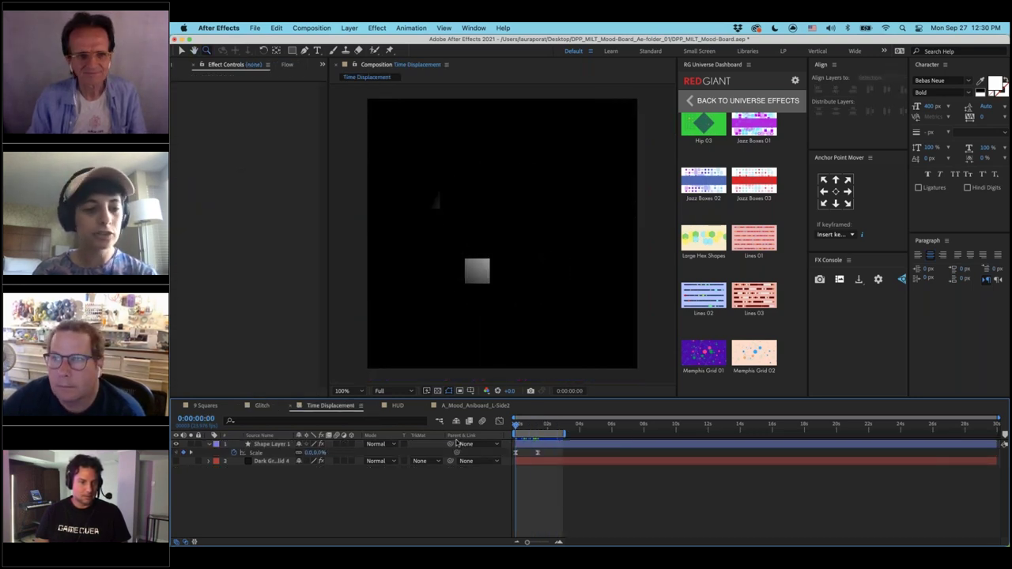
Hide Shape Layer 1, show the grid layer, inspect its Array Gun settings, and preview it
click(176, 444)
click(177, 462)
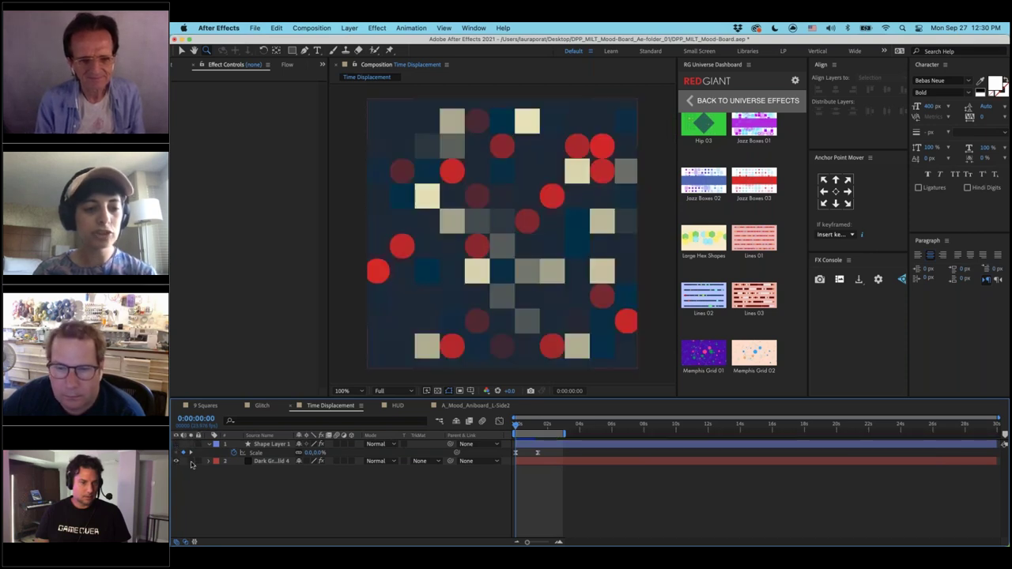
click(267, 461)
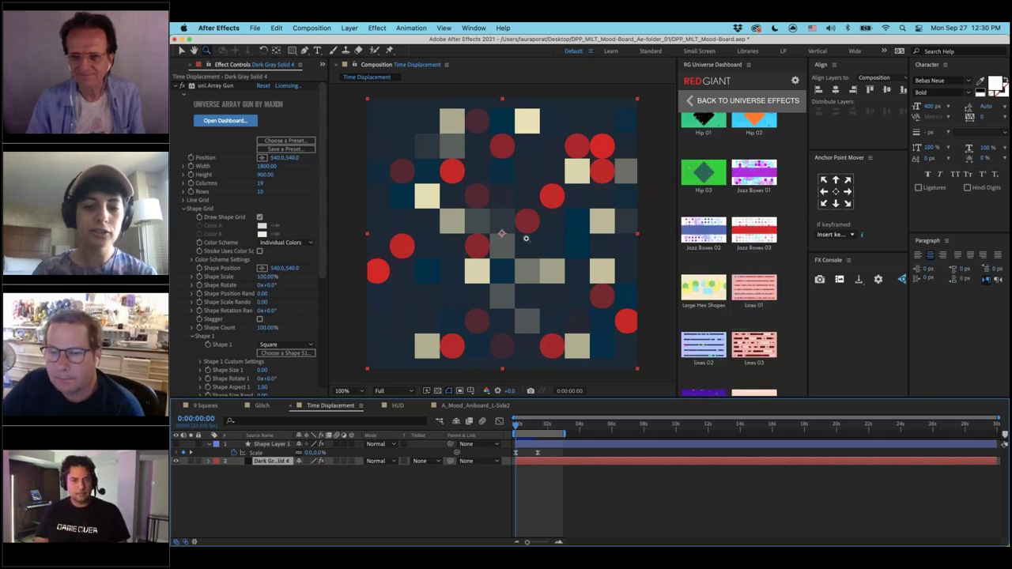
key(space)
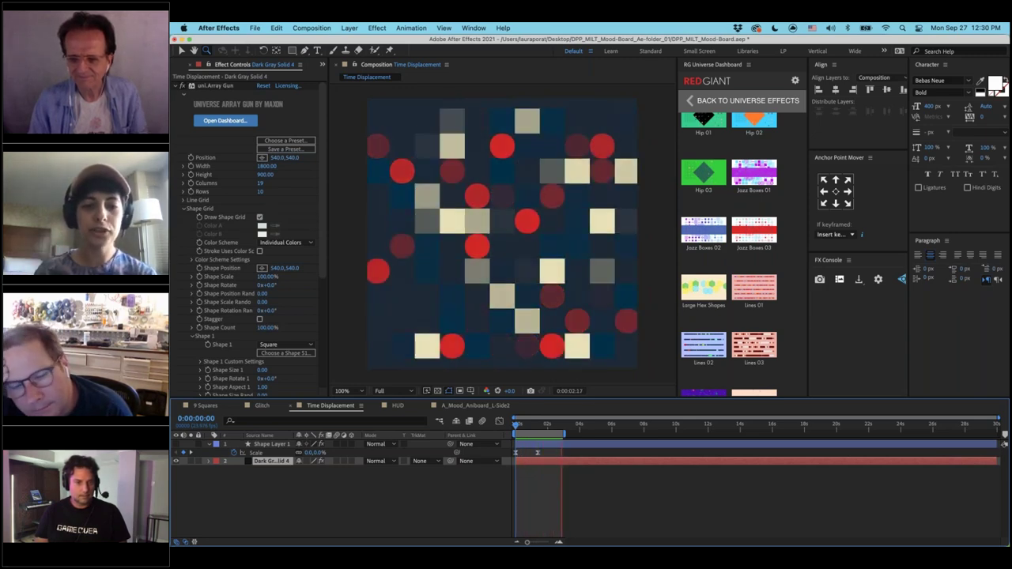
key(space)
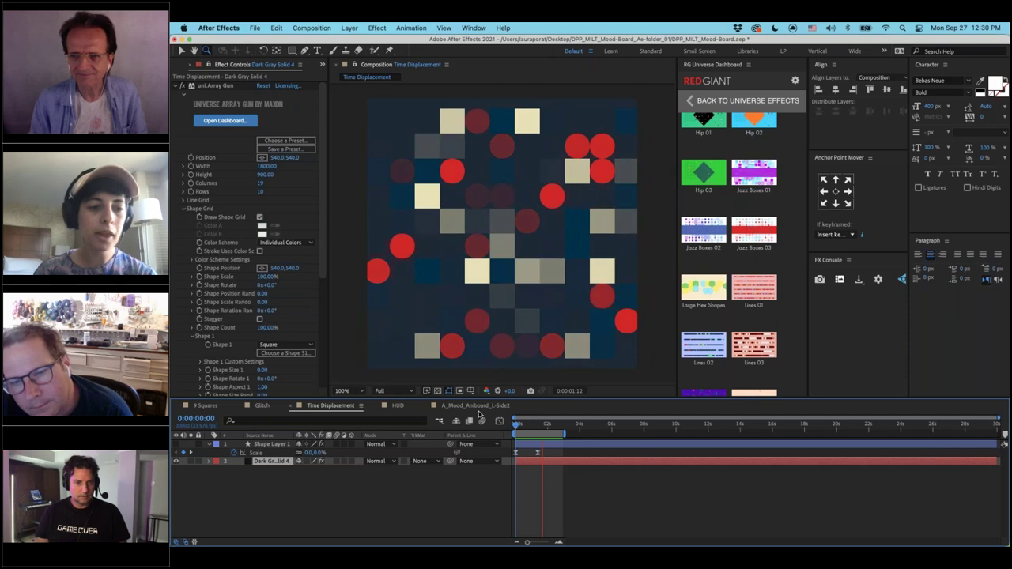
Hide the grid, toggle Shape Layer 1's Time Displacement effect, and replay the circle animation
click(236, 446)
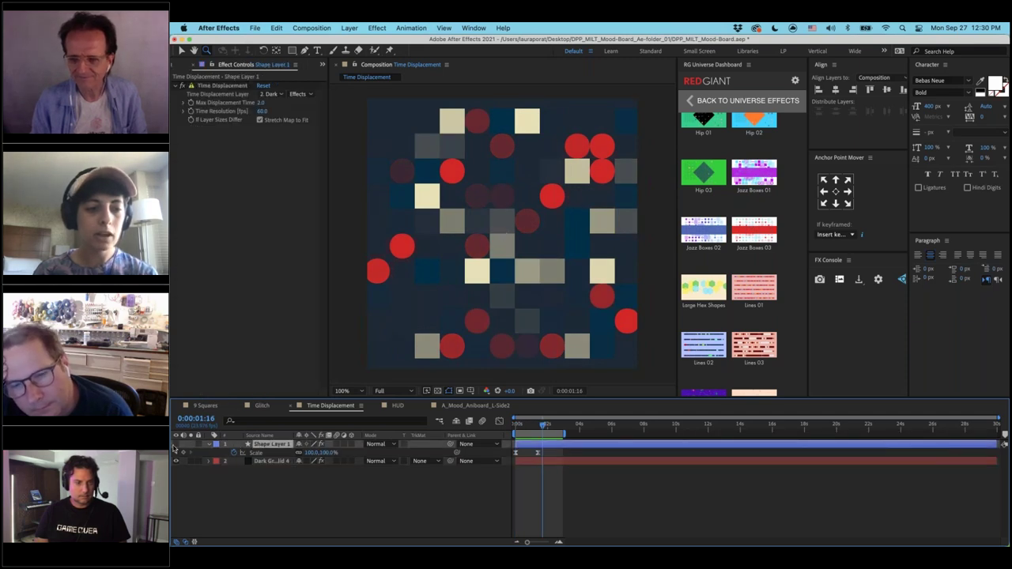
click(175, 461)
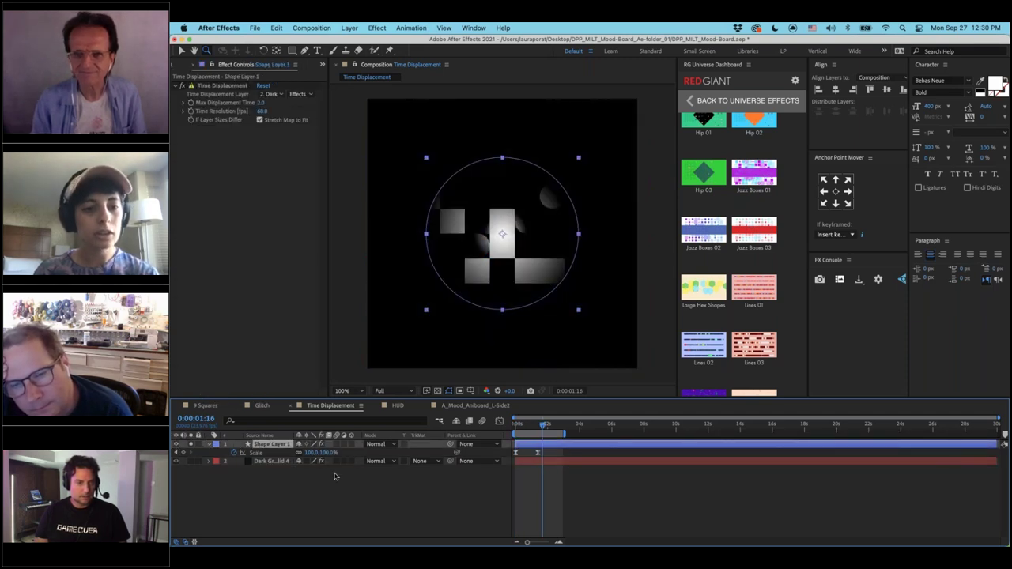
click(182, 85)
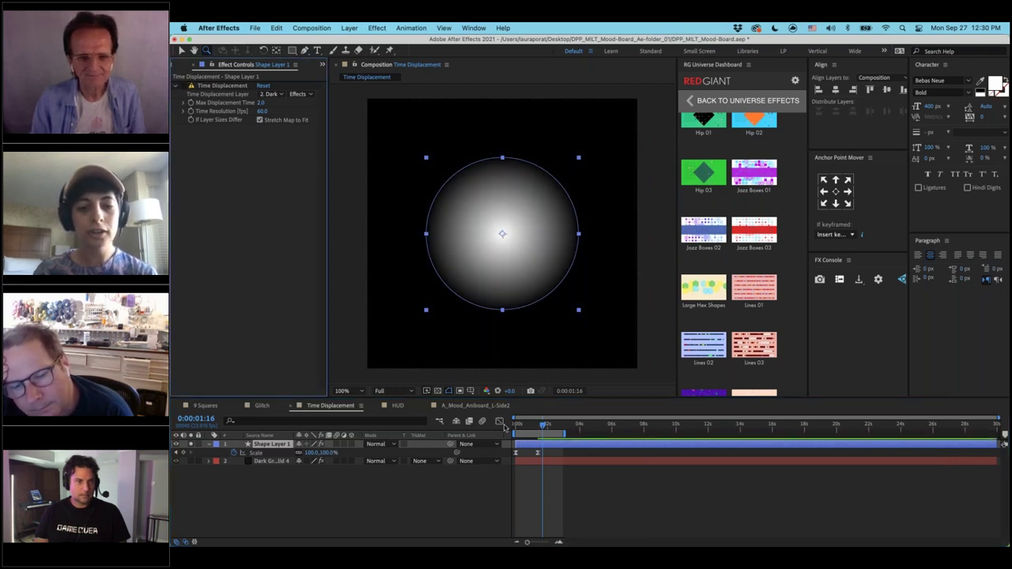
key(space)
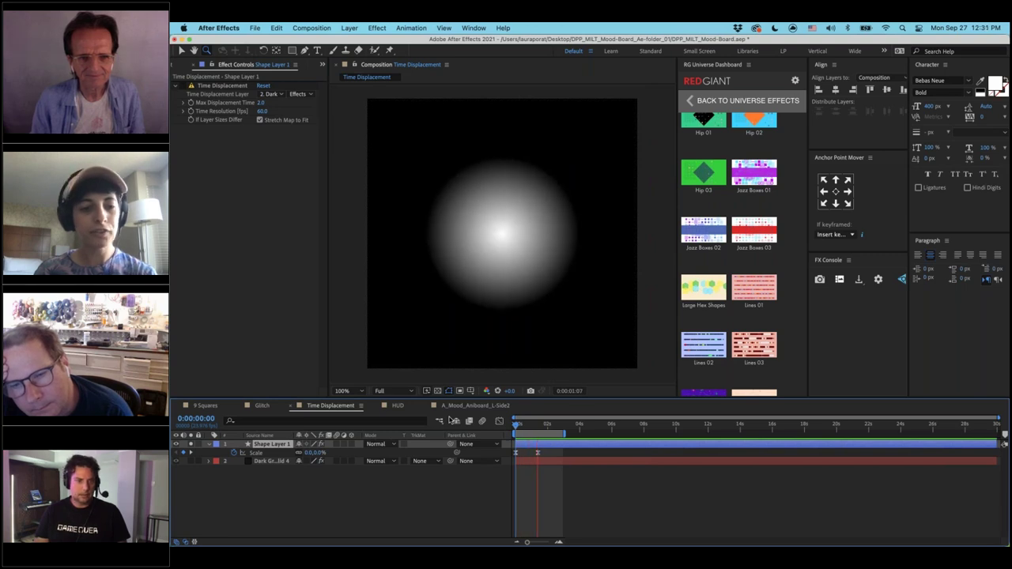
key(space)
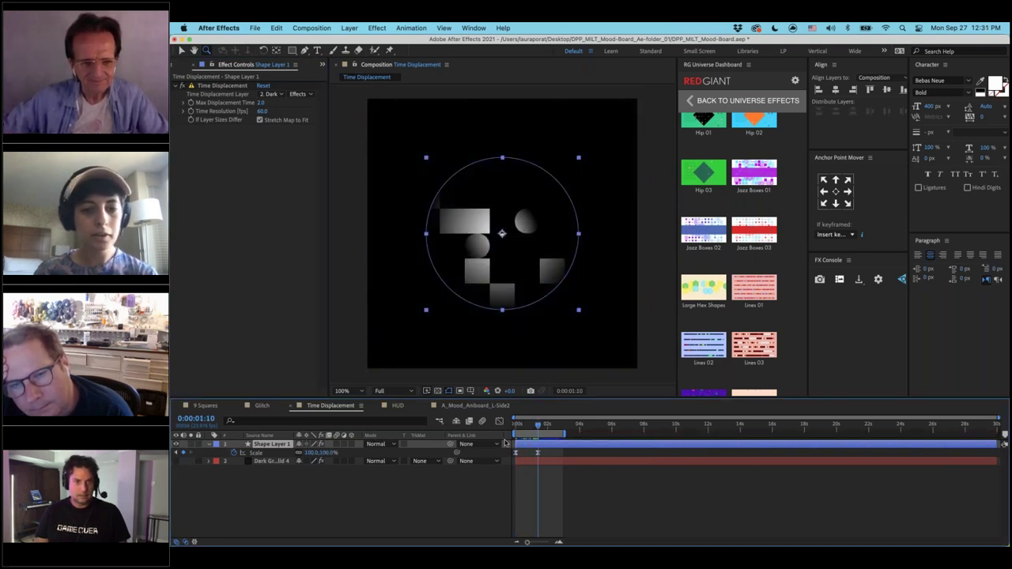
key(space)
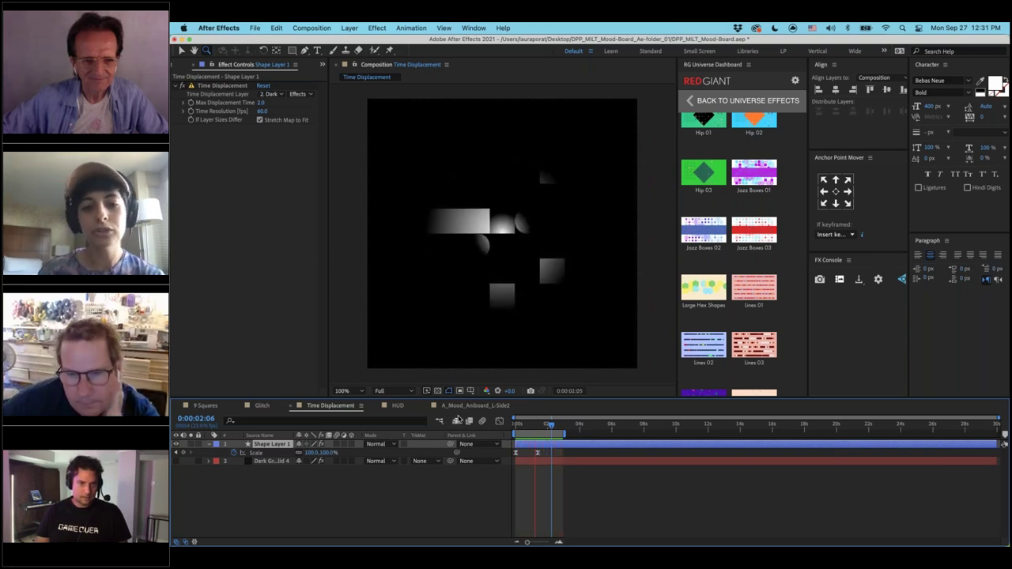
Preview the HUD comp's ring animation and select its Polar Coordinates effect in Effect Controls
click(398, 407)
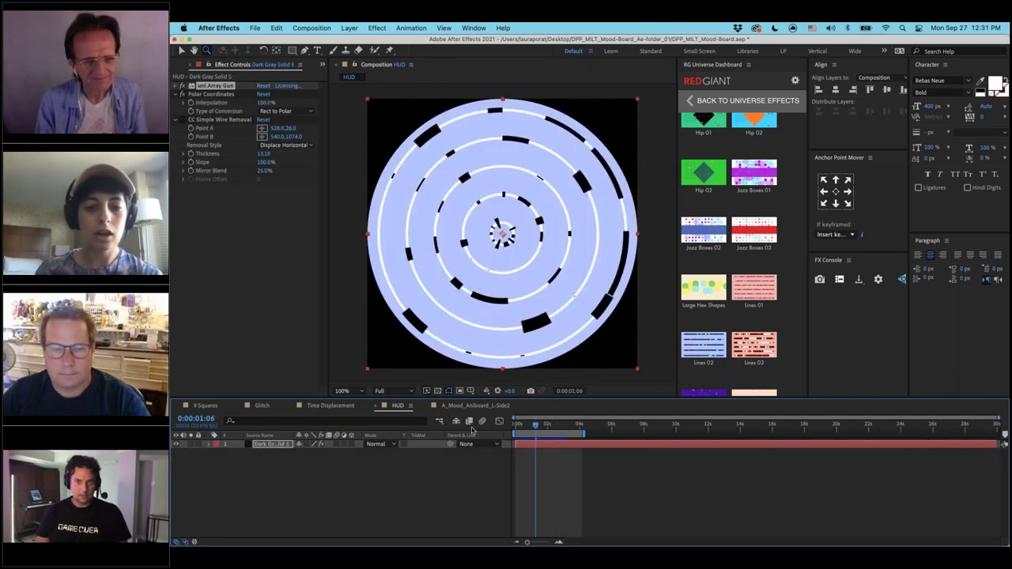
key(space)
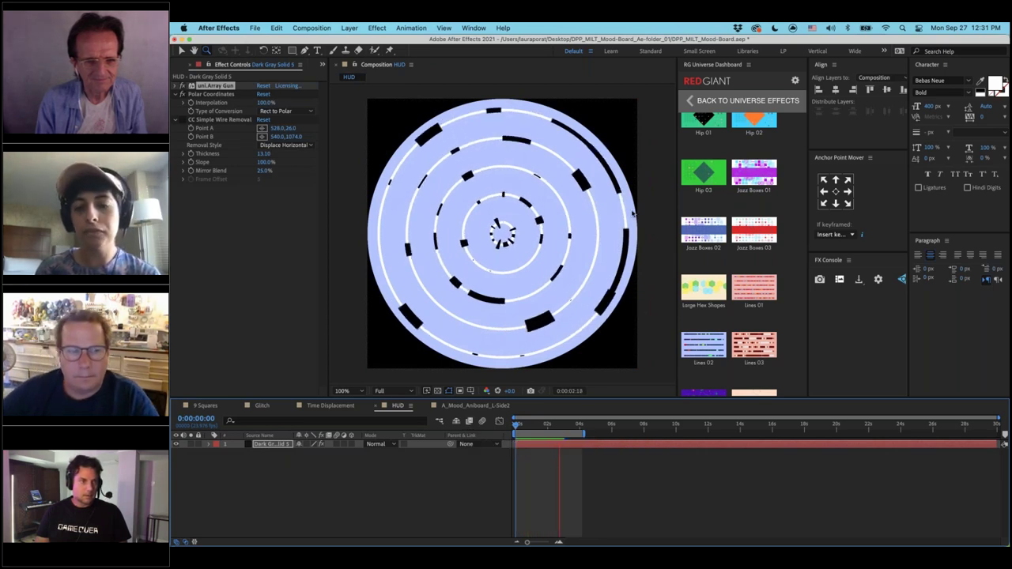
mouse_move(756, 130)
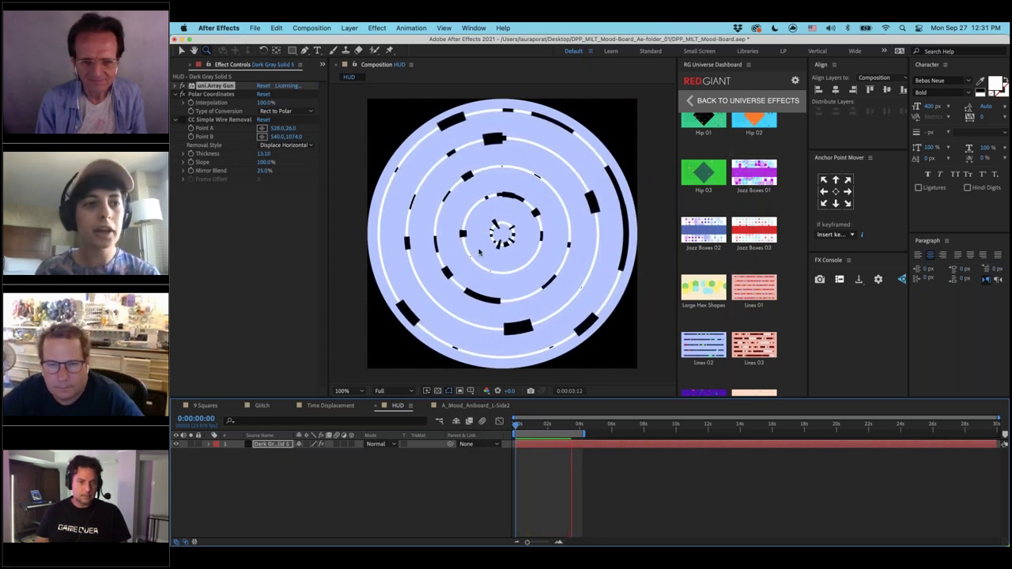
click(211, 95)
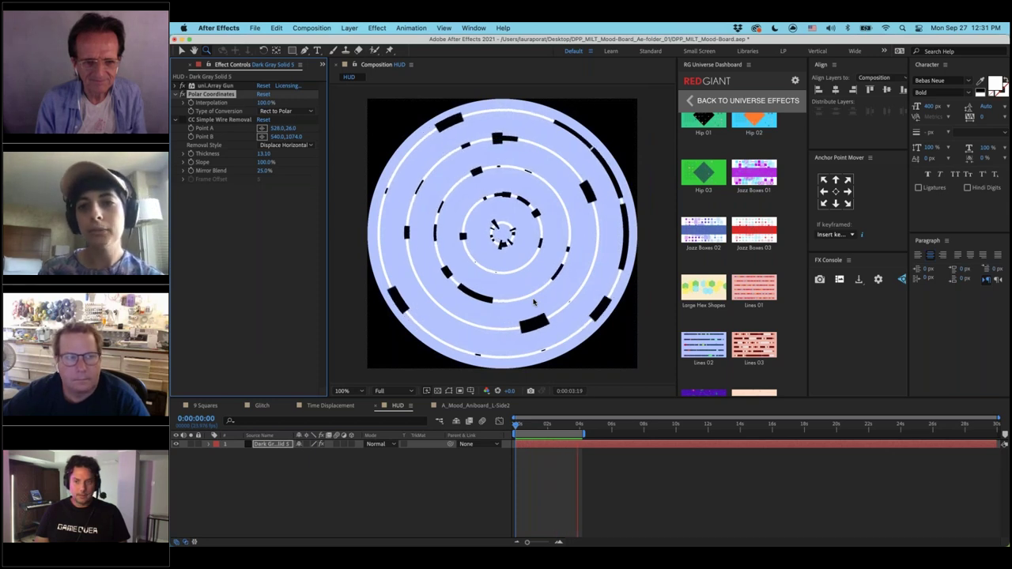
mouse_move(764, 165)
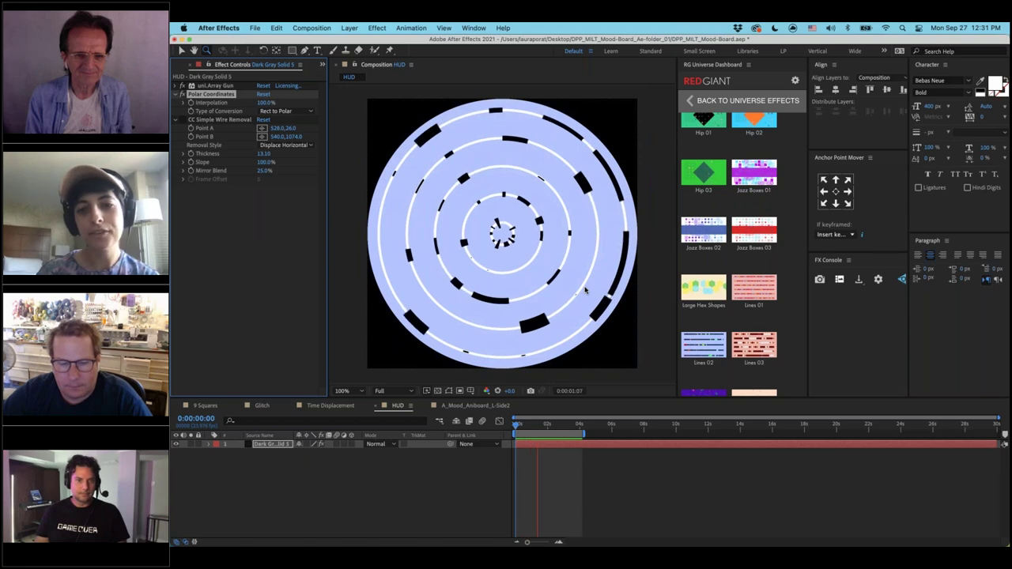
key(space)
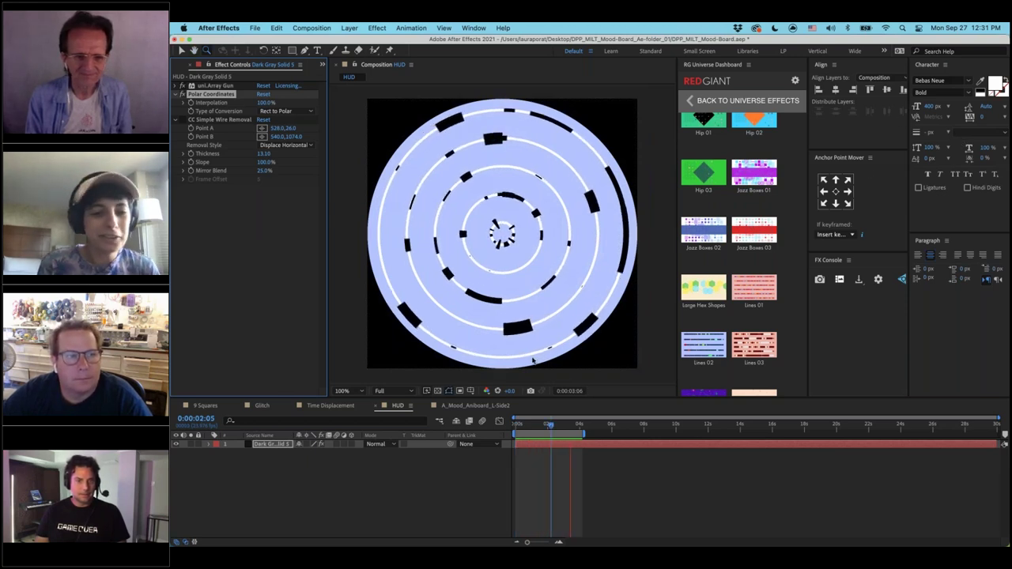
key(space)
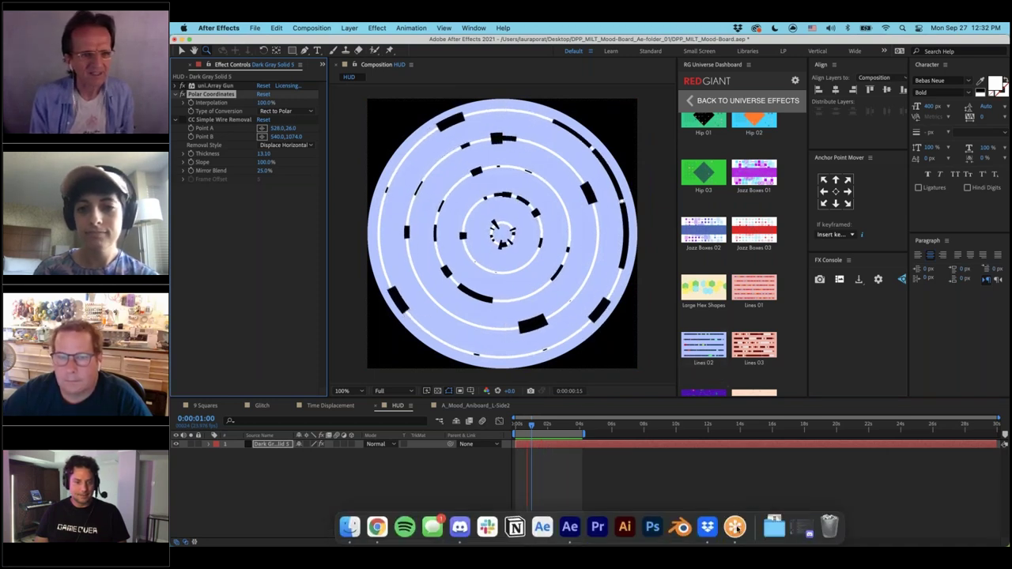
click(737, 525)
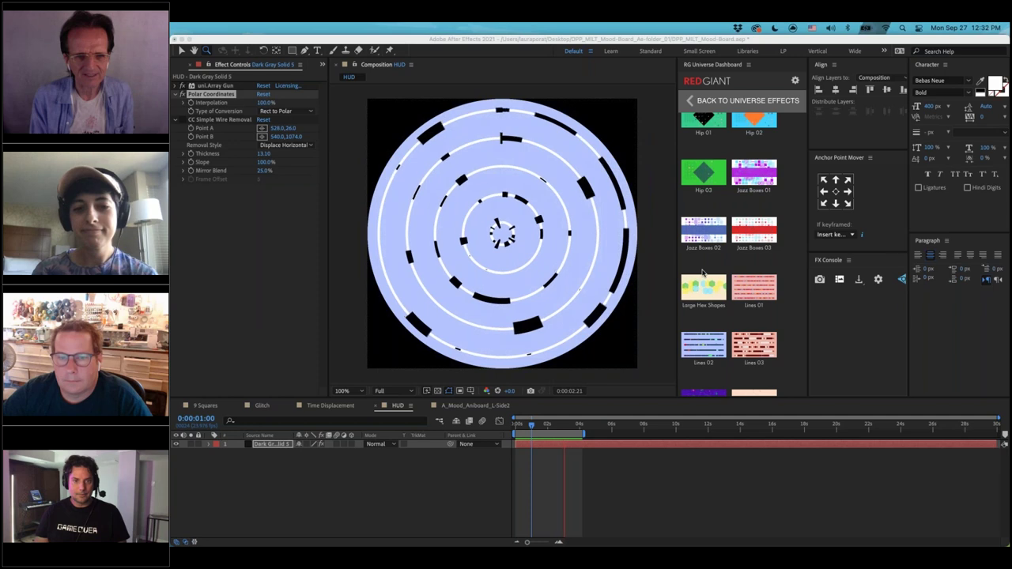
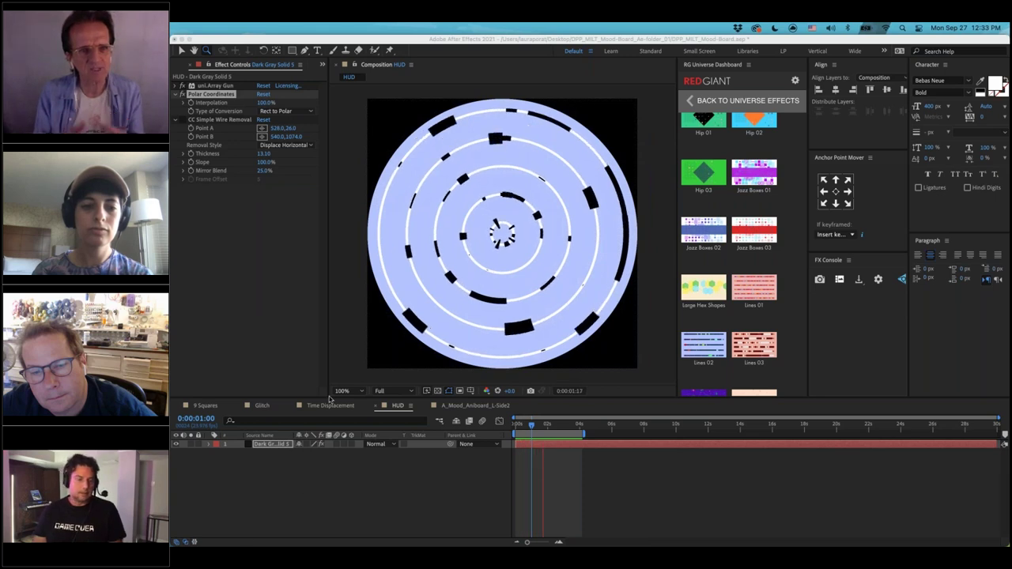
Switch the viewer to the Glitch composition, then bring up the red giant Pinterest board
click(262, 405)
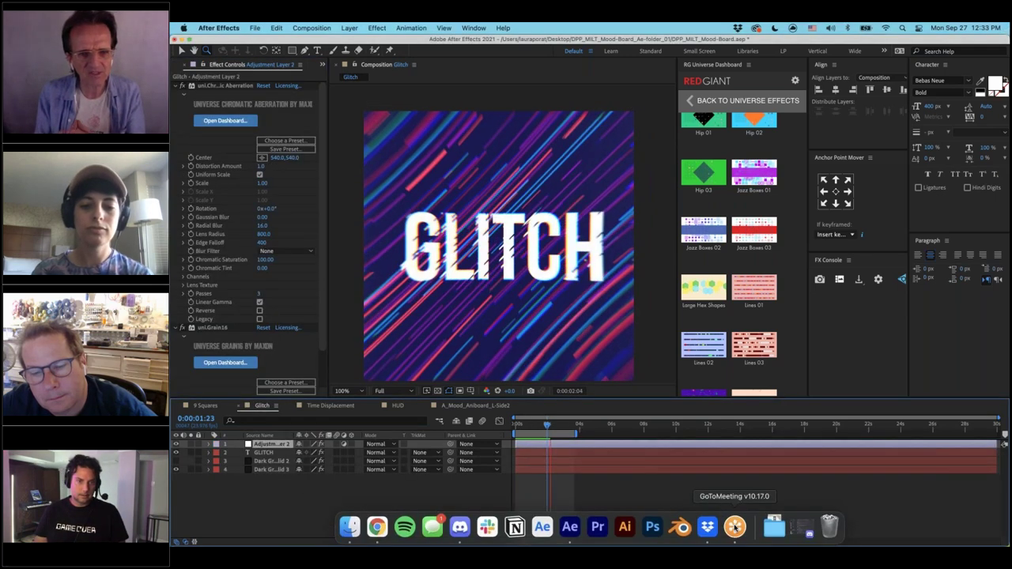
click(735, 526)
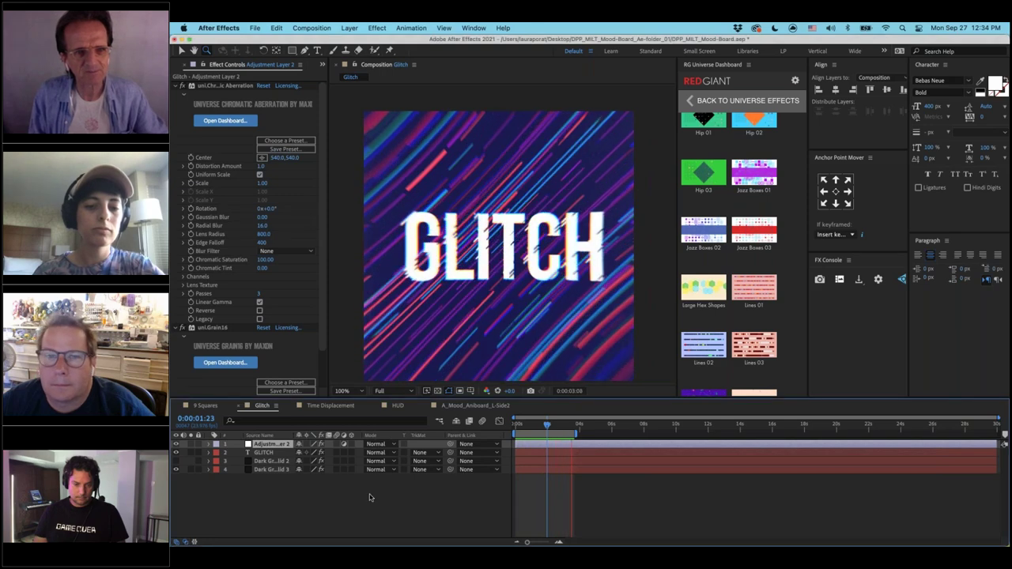
click(377, 528)
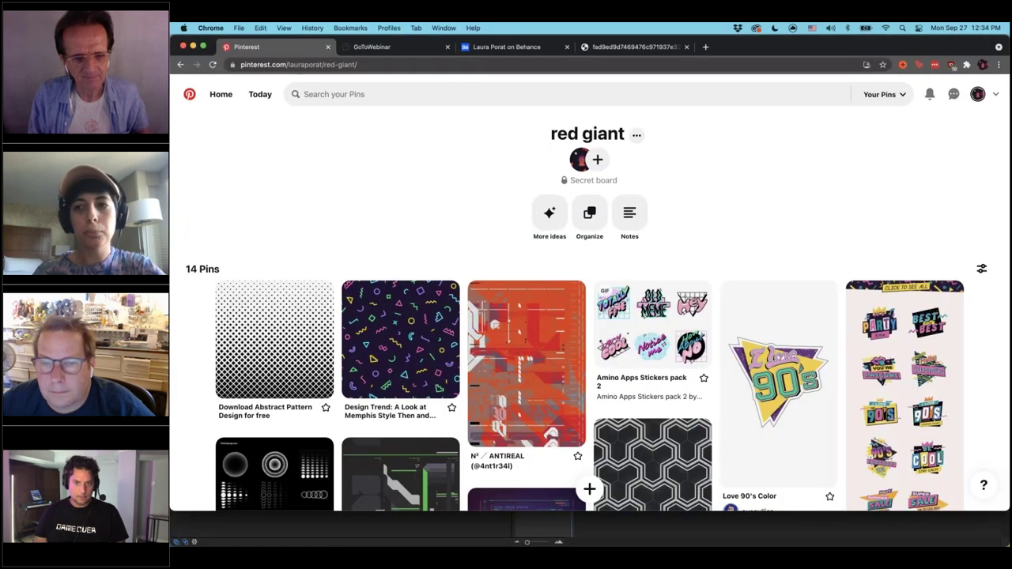
Scroll down through the red giant board's pattern pins
scroll(779, 364, down, 1)
scroll(734, 270, down, 2)
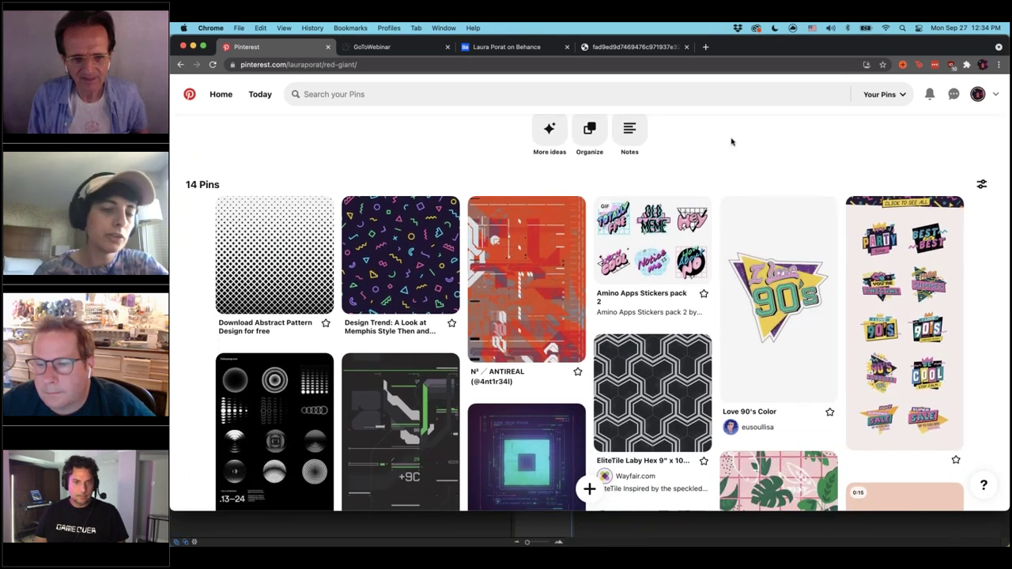
scroll(731, 141, down, 1)
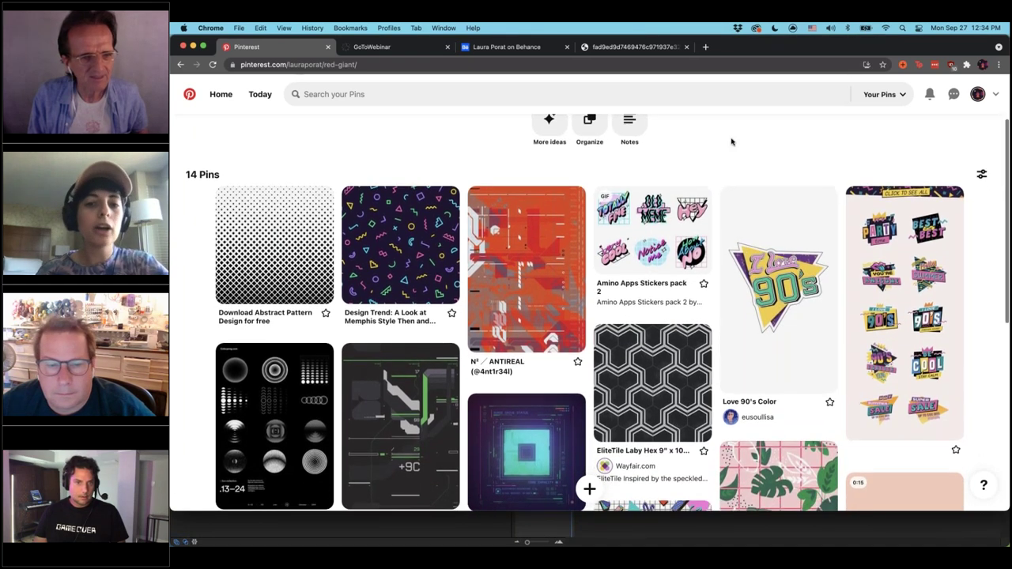
scroll(732, 141, down, 1)
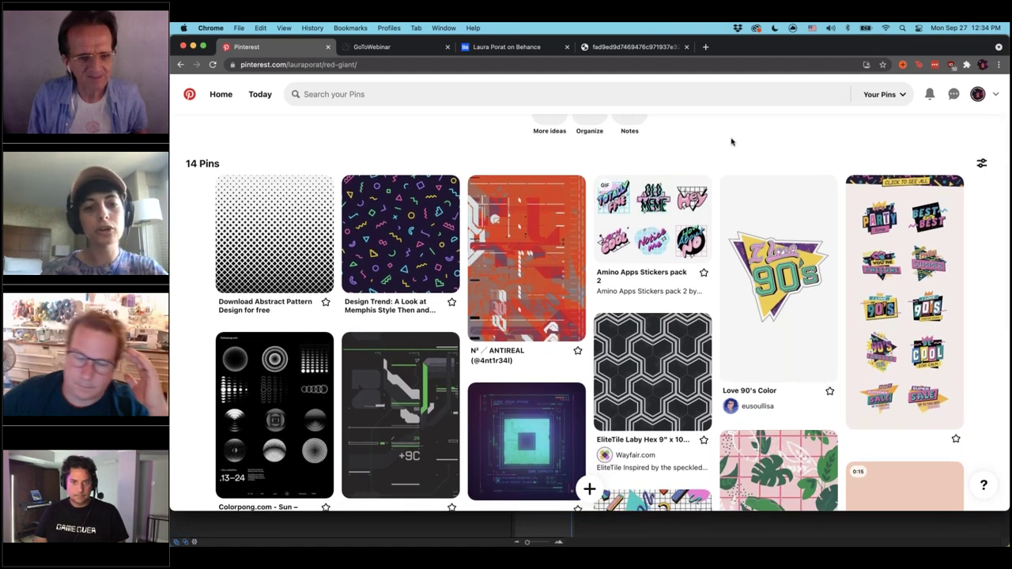
scroll(732, 142, down, 1)
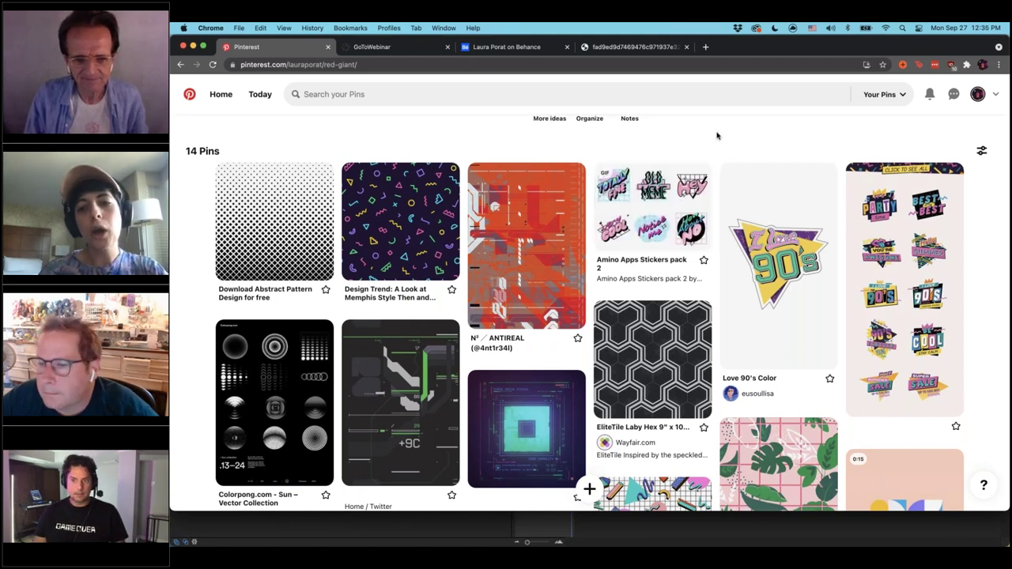
scroll(719, 135, down, 1)
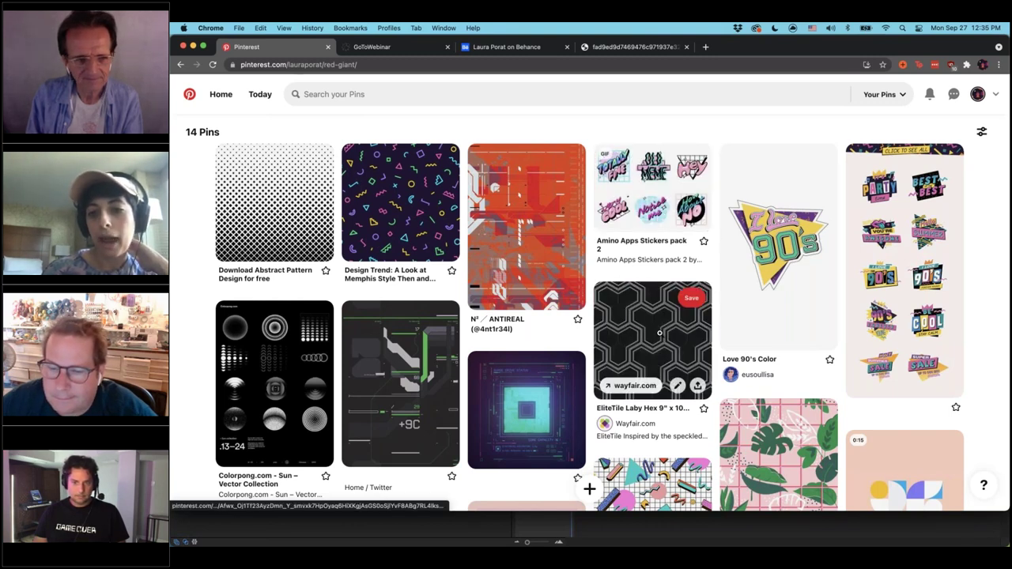
scroll(660, 333, down, 2)
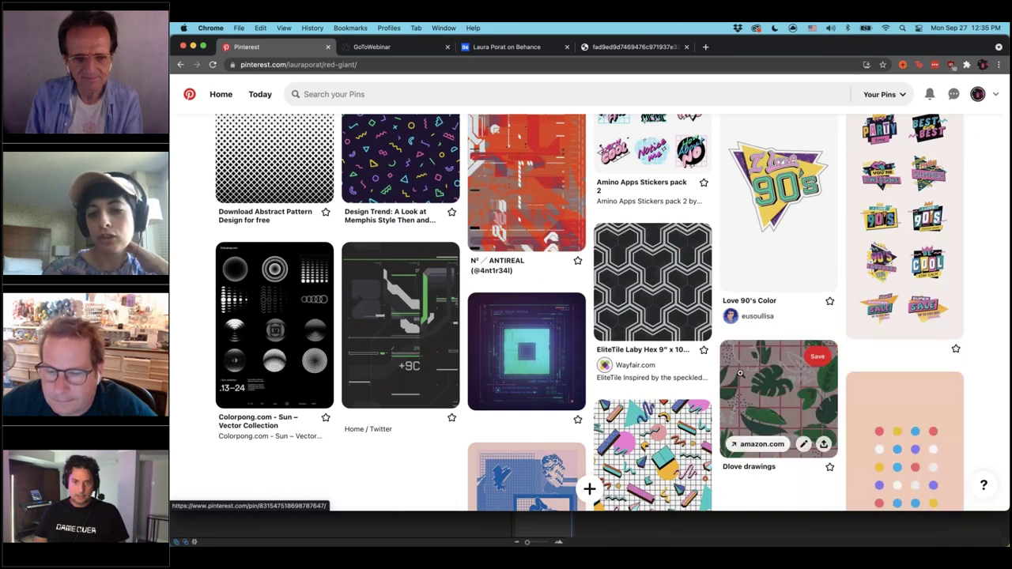
scroll(779, 380, down, 2)
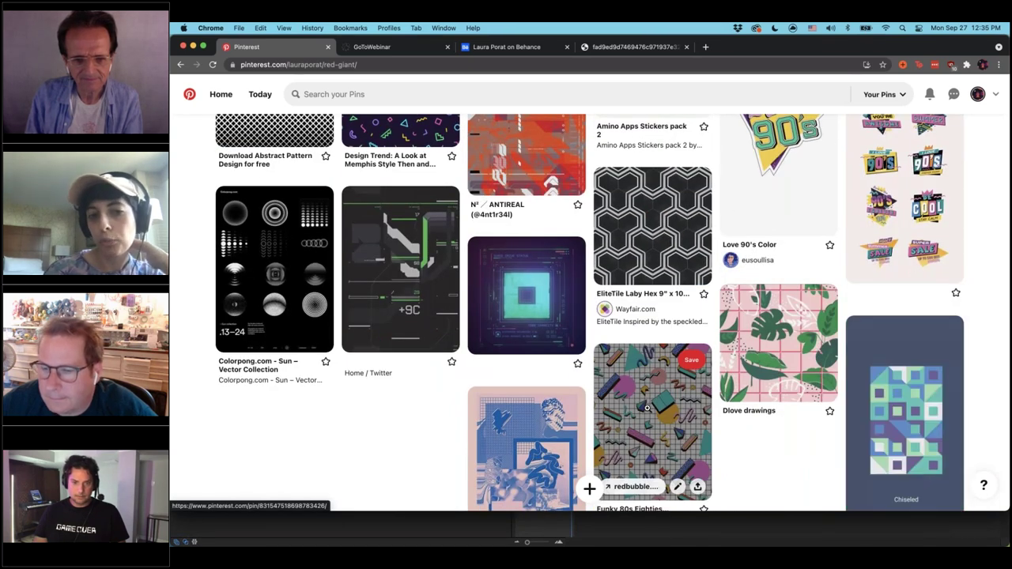
scroll(647, 408, down, 1)
scroll(647, 408, down, 3)
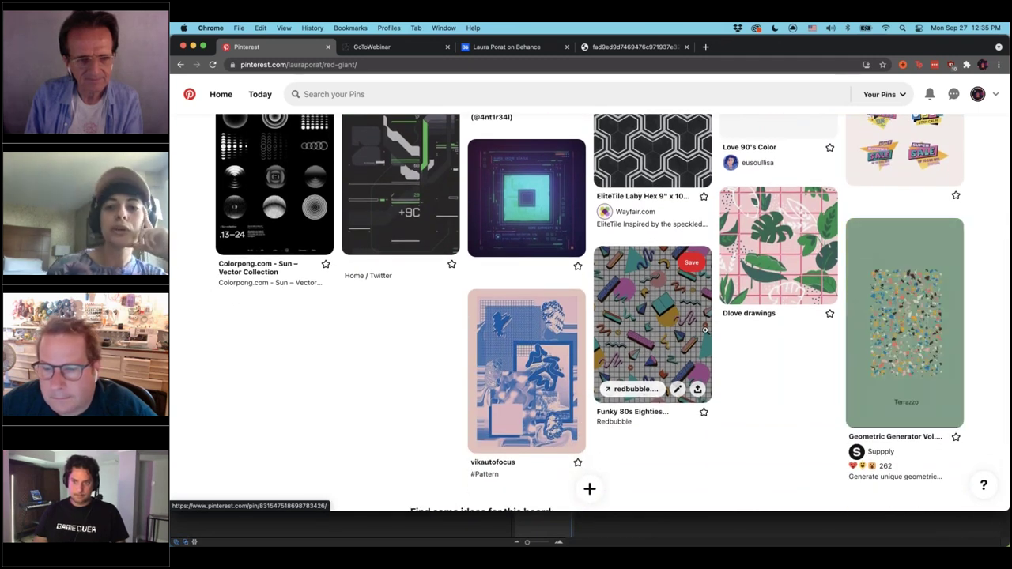
Scroll back over the board, then move to the designer's Behance portfolio
scroll(704, 330, up, 1)
scroll(704, 310, up, 6)
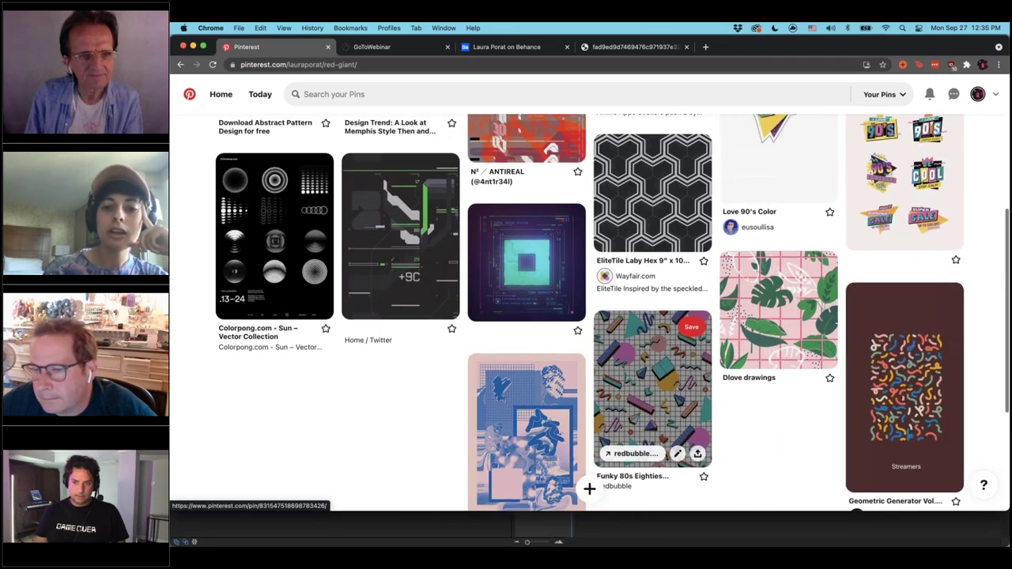
scroll(687, 262, up, 3)
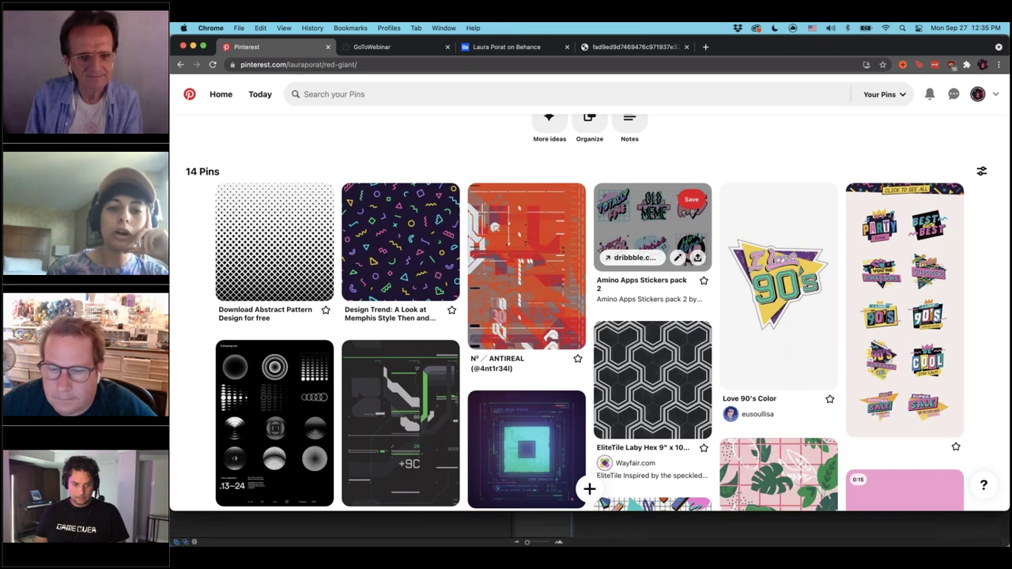
scroll(652, 301, down, 2)
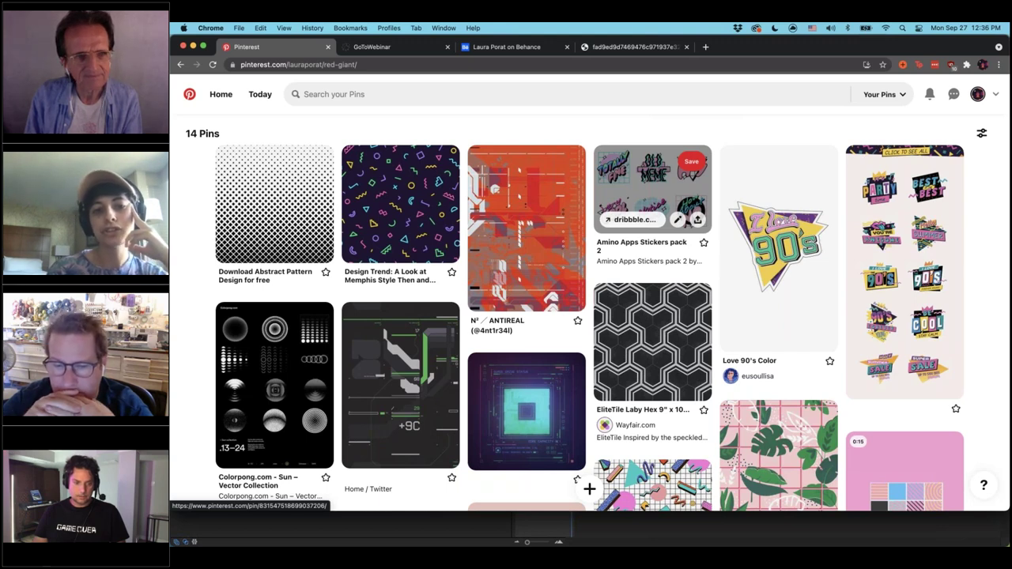
scroll(495, 115, down, 1)
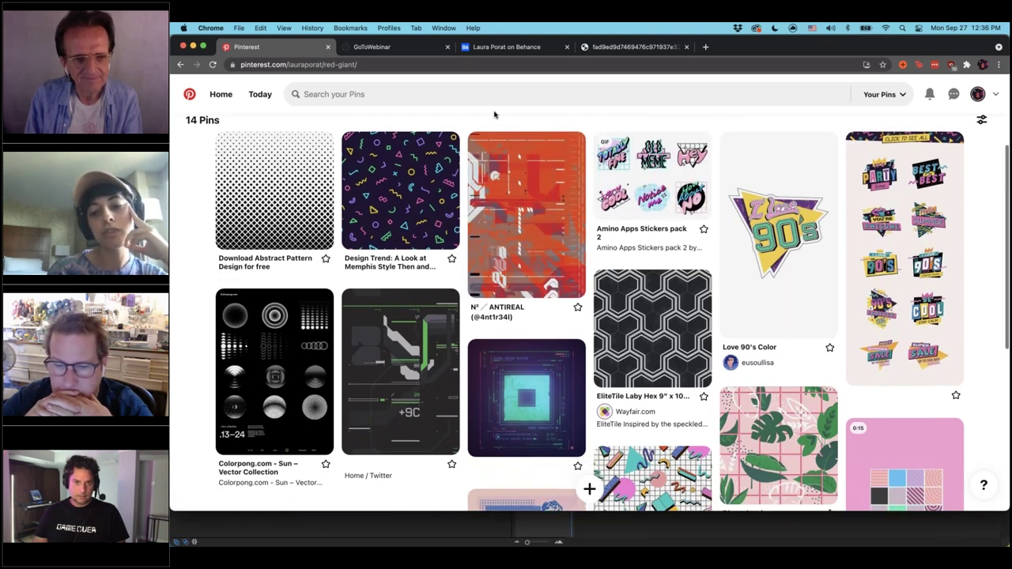
scroll(495, 115, down, 5)
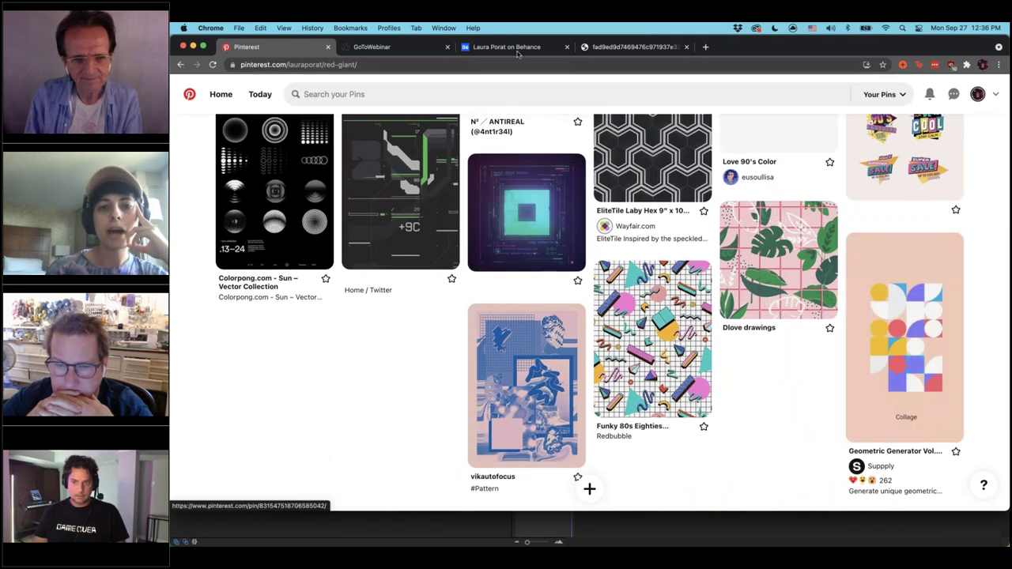
click(514, 48)
scroll(697, 190, down, 4)
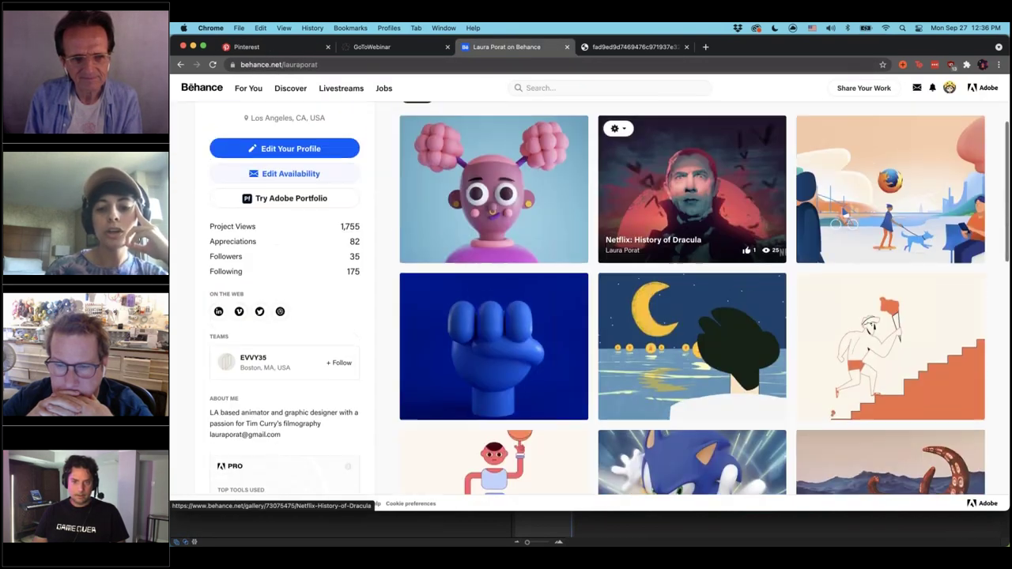
Open the EVVY 35: Cutler Majestic project and scroll through its award loops
scroll(688, 237, down, 5)
click(694, 269)
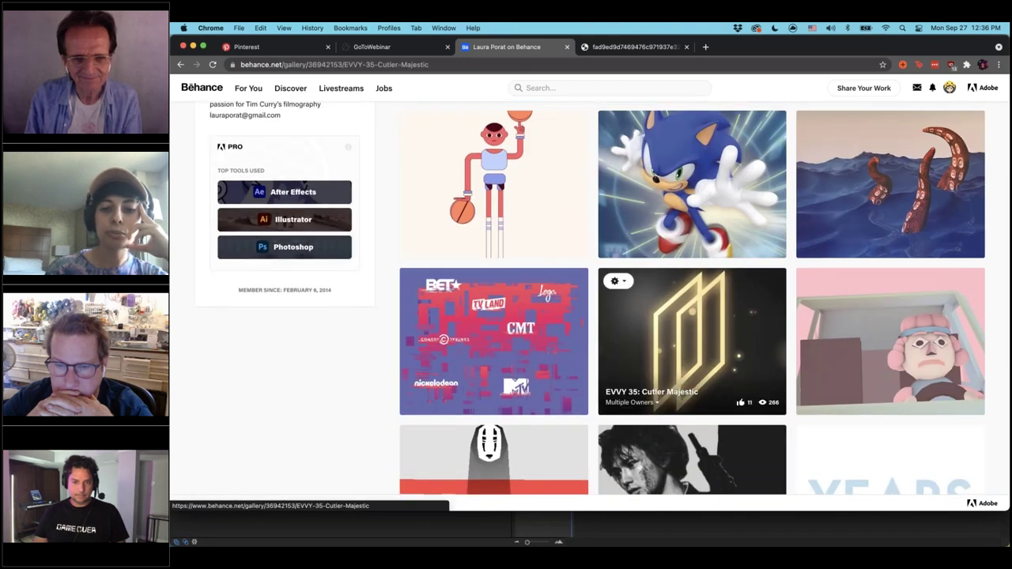
scroll(693, 263, down, 1)
scroll(587, 194, down, 5)
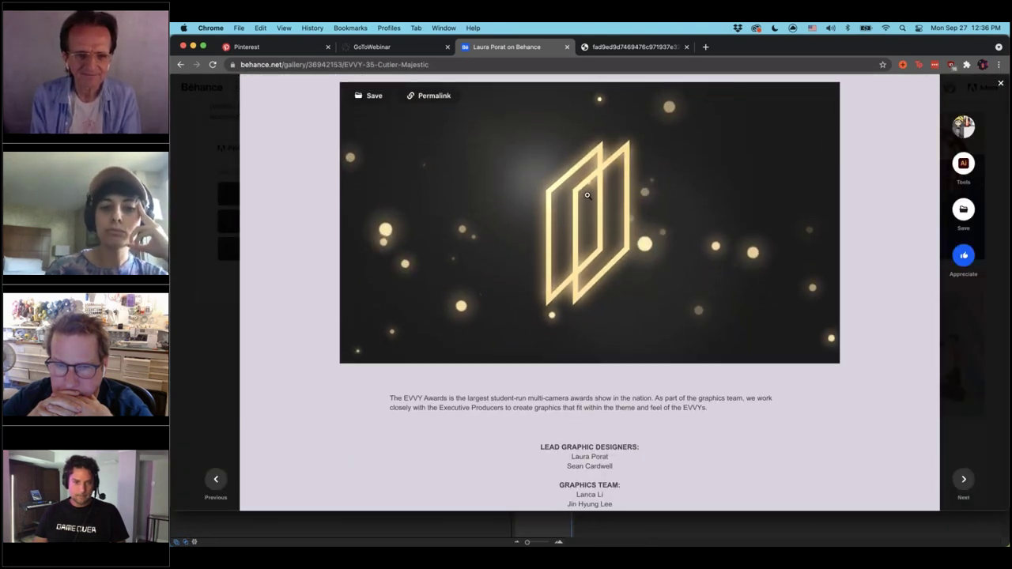
scroll(587, 195, down, 10)
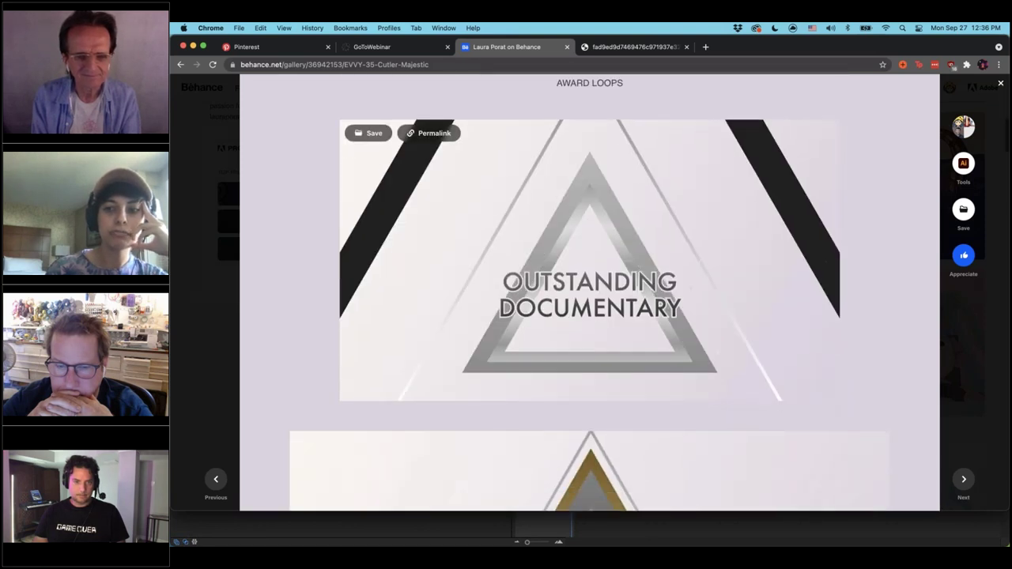
scroll(638, 281, down, 6)
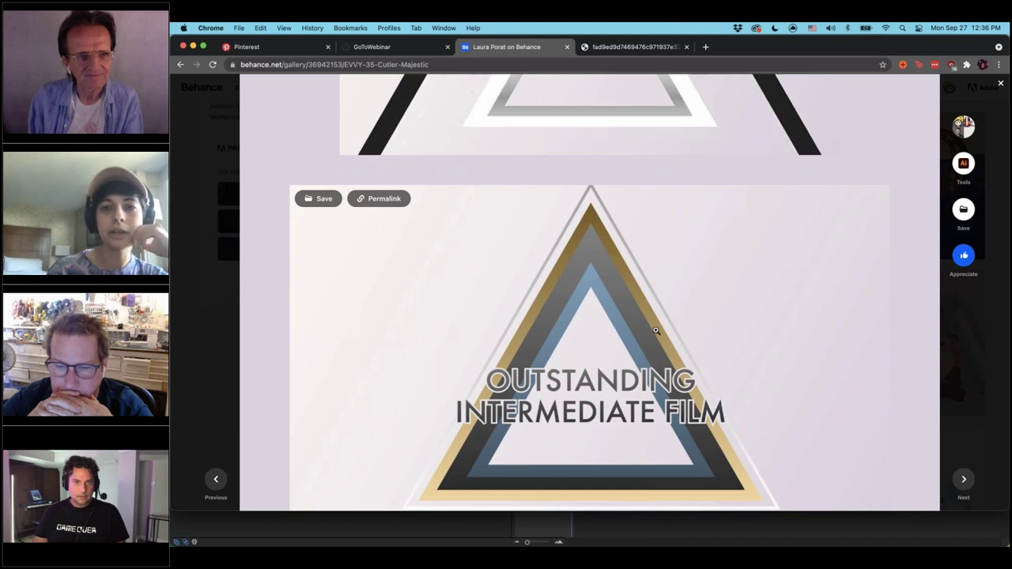
scroll(655, 331, down, 2)
scroll(655, 331, down, 6)
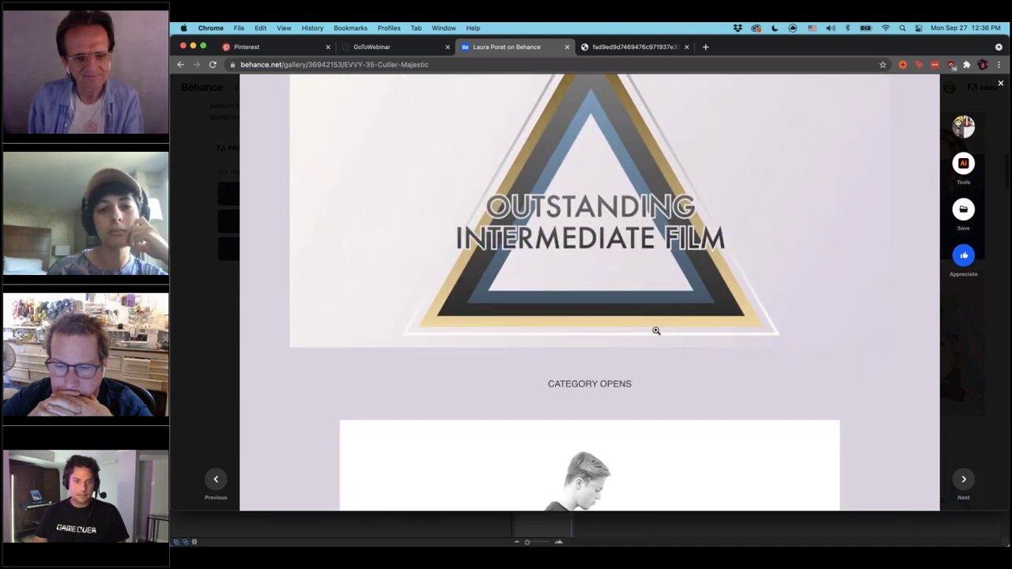
Scroll through the lower thirds, then return to the red giant Pinterest board
scroll(655, 331, down, 5)
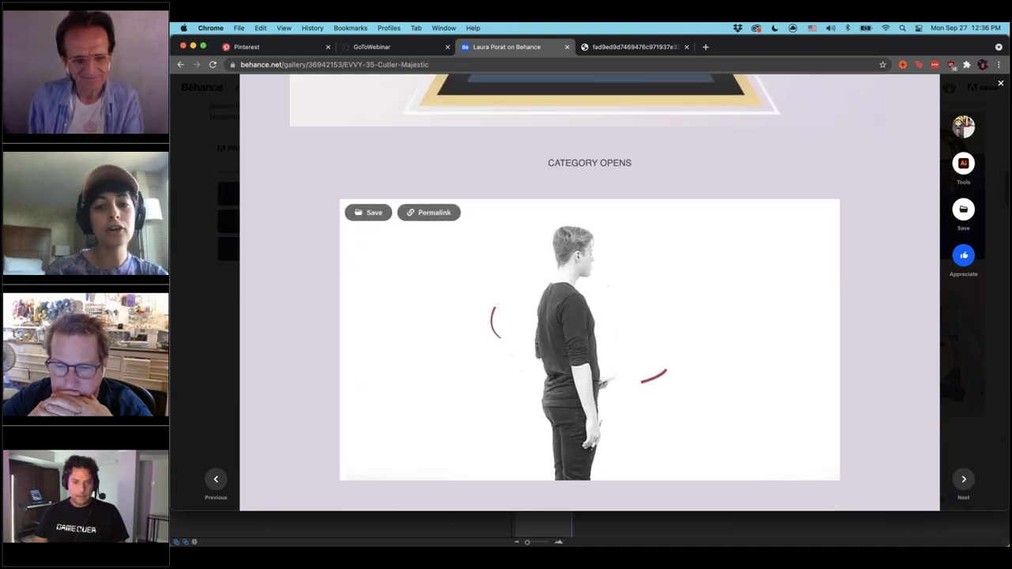
scroll(655, 330, down, 6)
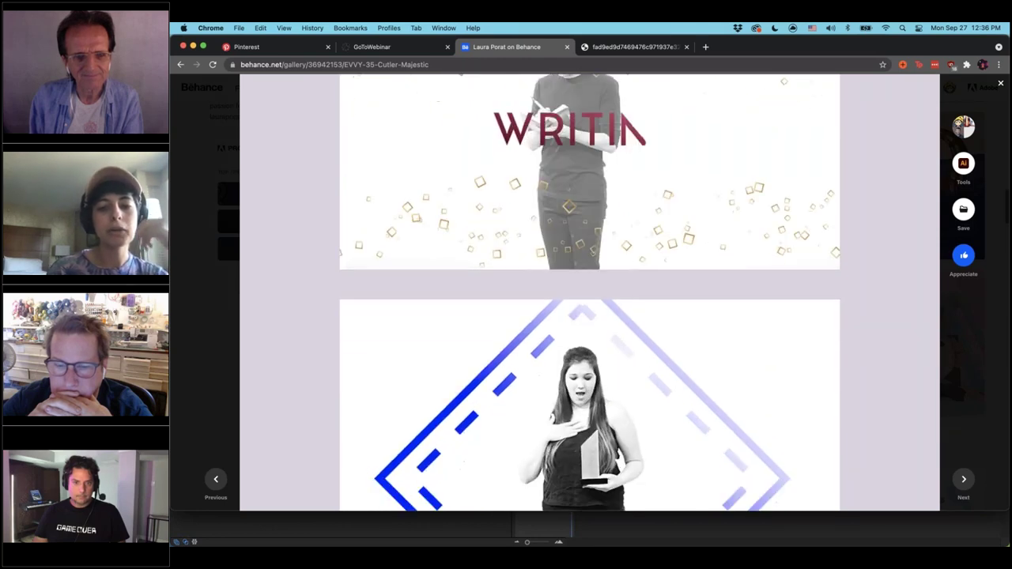
scroll(440, 151, down, 12)
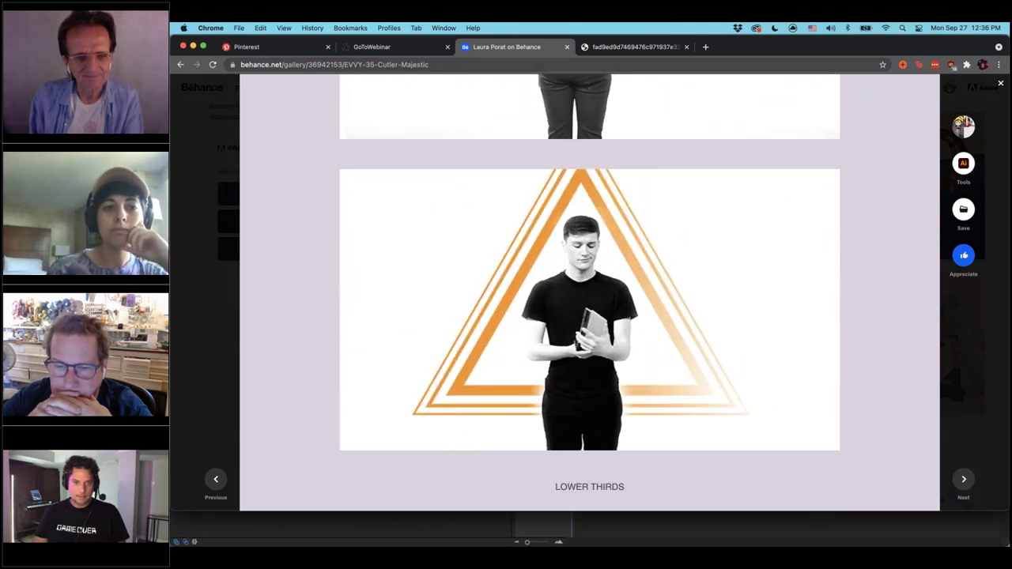
click(267, 47)
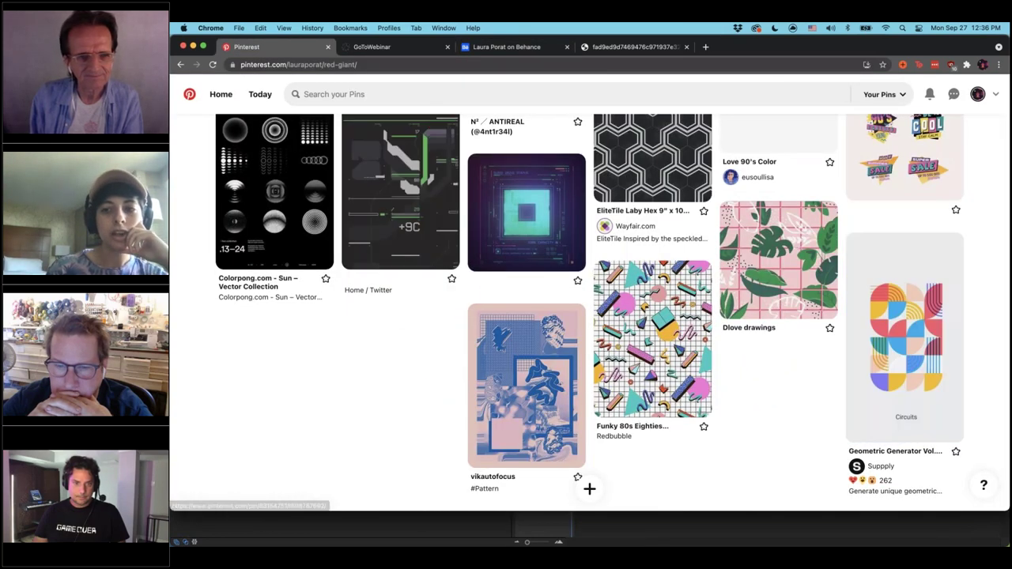
Scroll the red giant board back to the top and return to After Effects
scroll(576, 495, up, 1)
scroll(526, 355, up, 8)
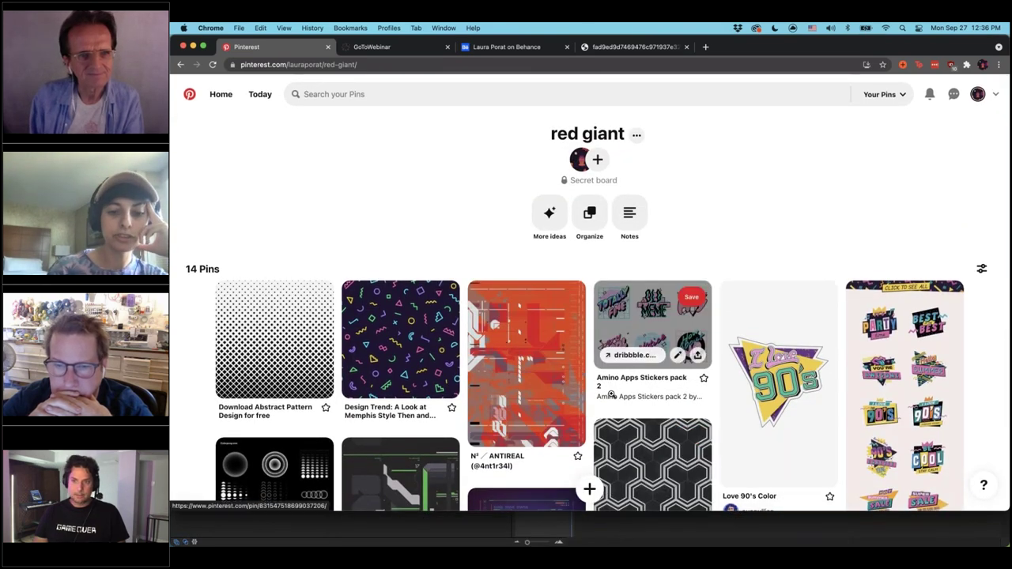
click(570, 527)
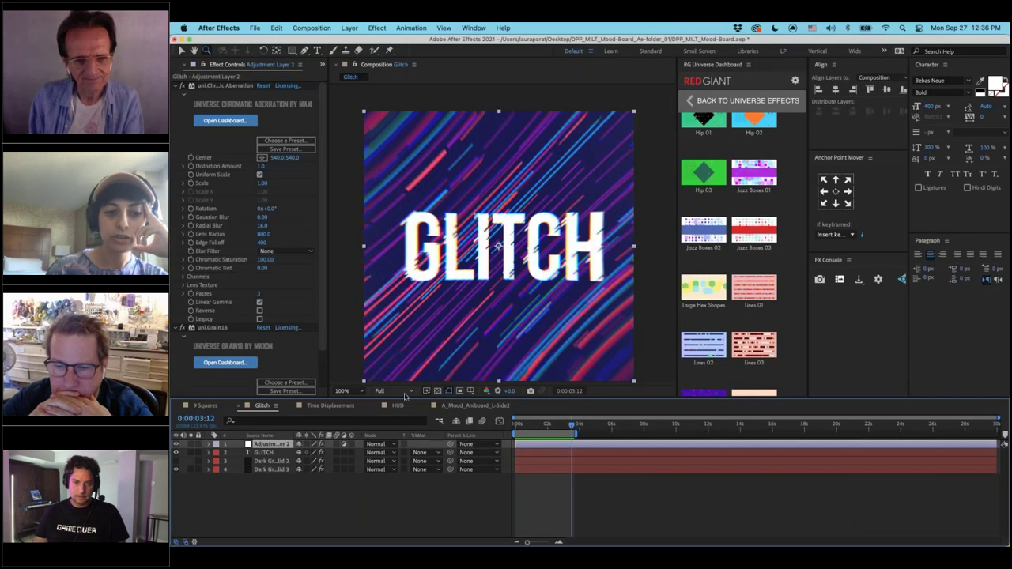
Deselect Adjustment Layer 2, widen the Red Giant dashboard, and start a new composition
click(301, 498)
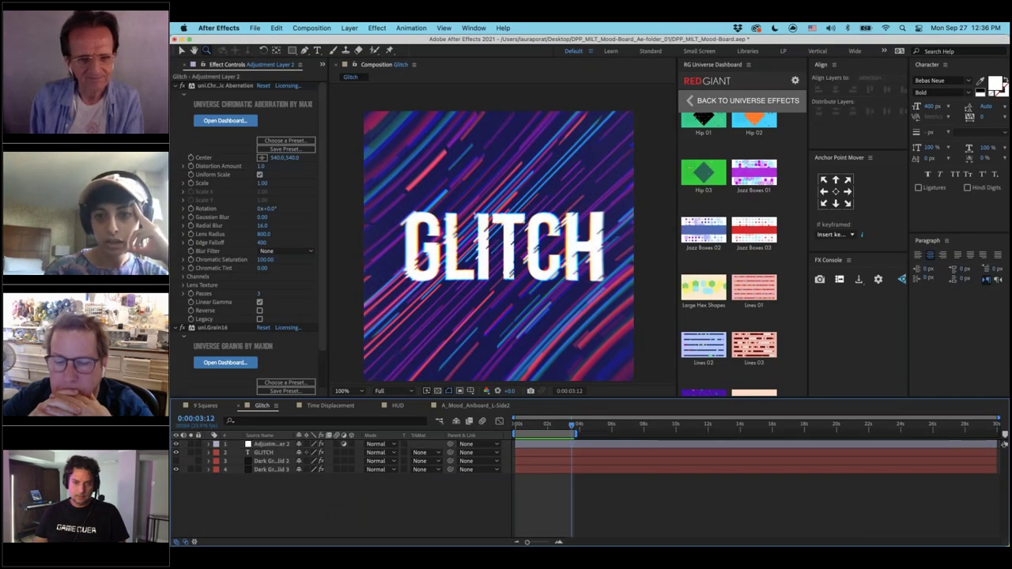
drag(677, 190, 500, 190)
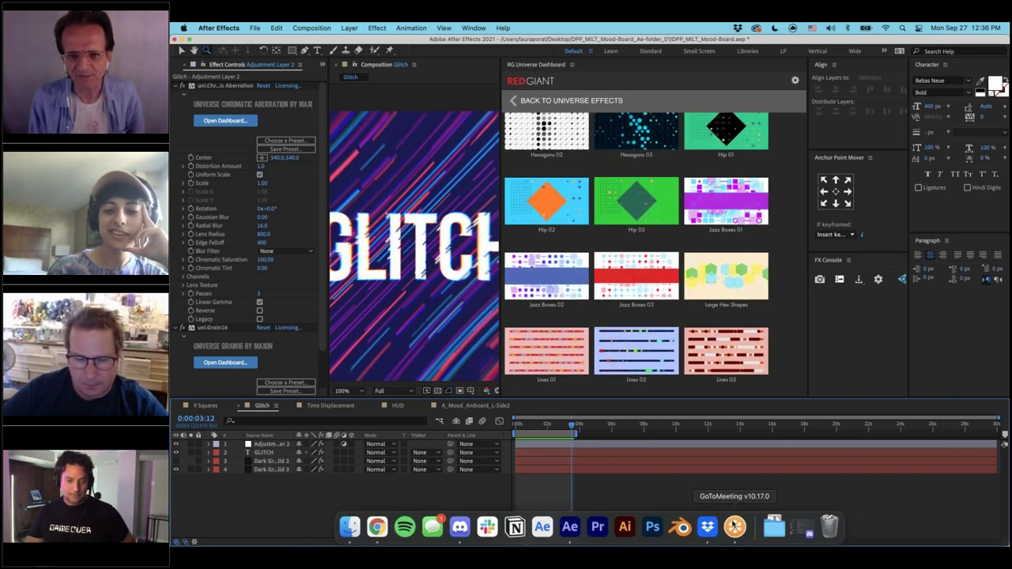
click(737, 524)
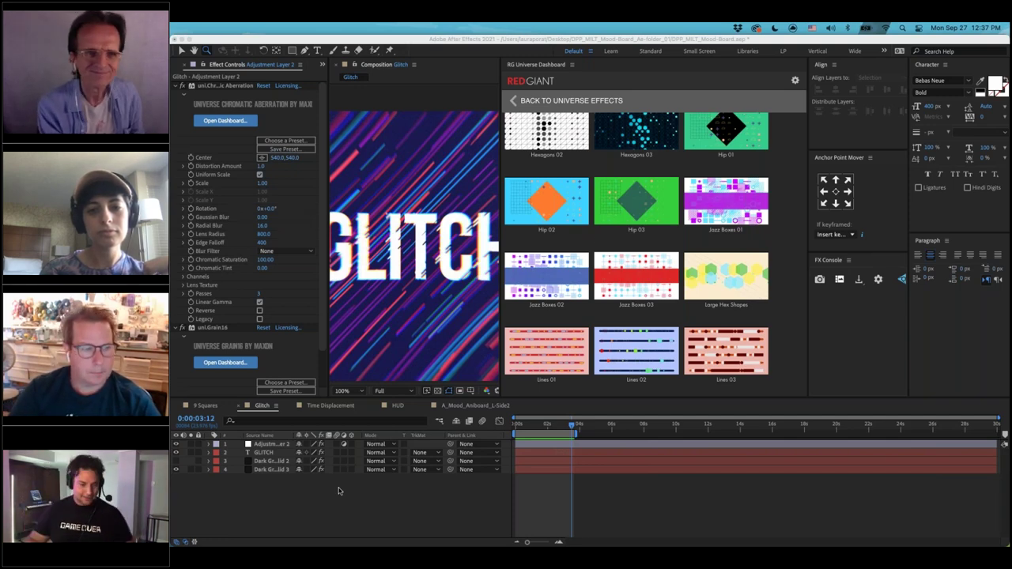
click(554, 281)
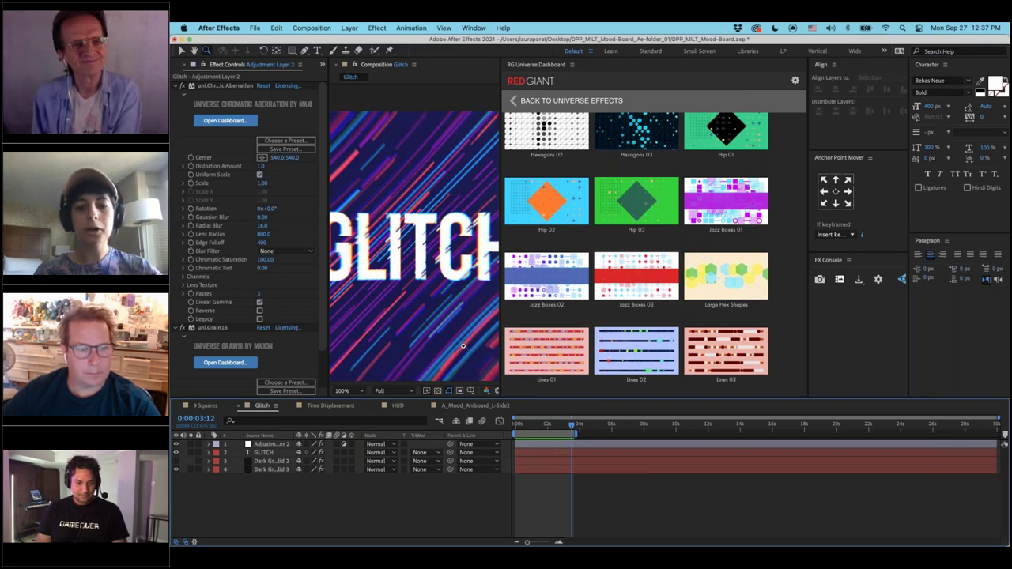
key(super+n)
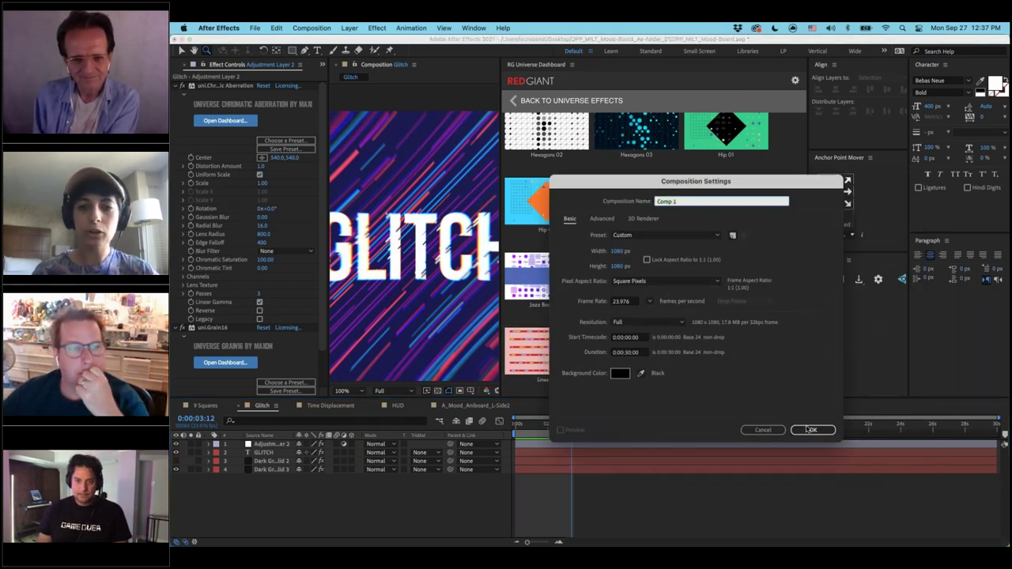
Create the 1080×1080 Comp 1, widen the viewer, and add a dark gray solid
click(810, 430)
drag(501, 266, 609, 268)
key(super+y)
key(Return)
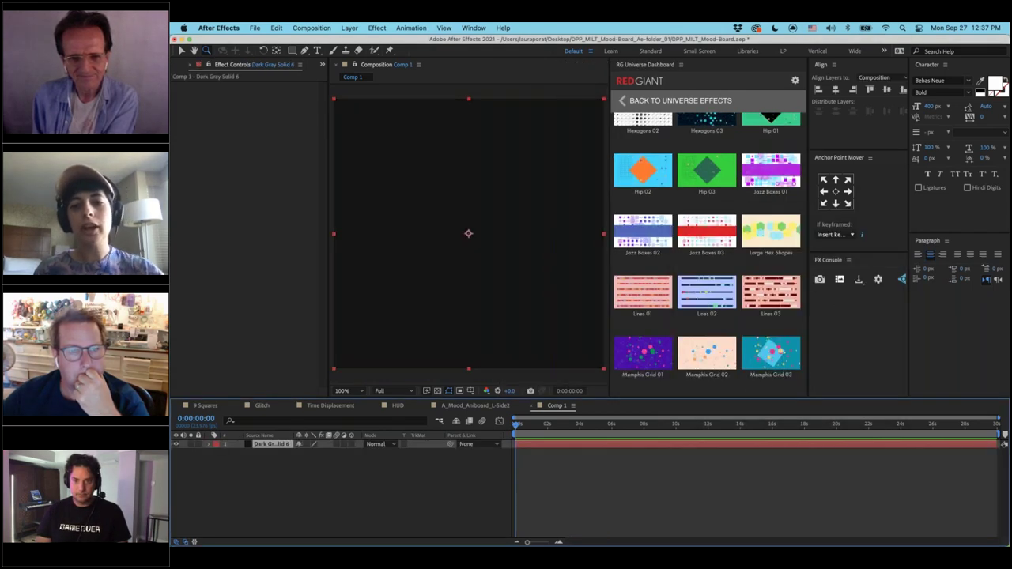
Browse down the Red Giant Universe presets in the dashboard
scroll(706, 300, down, 6)
scroll(706, 300, down, 15)
scroll(706, 301, down, 12)
scroll(707, 300, down, 10)
scroll(706, 253, down, 12)
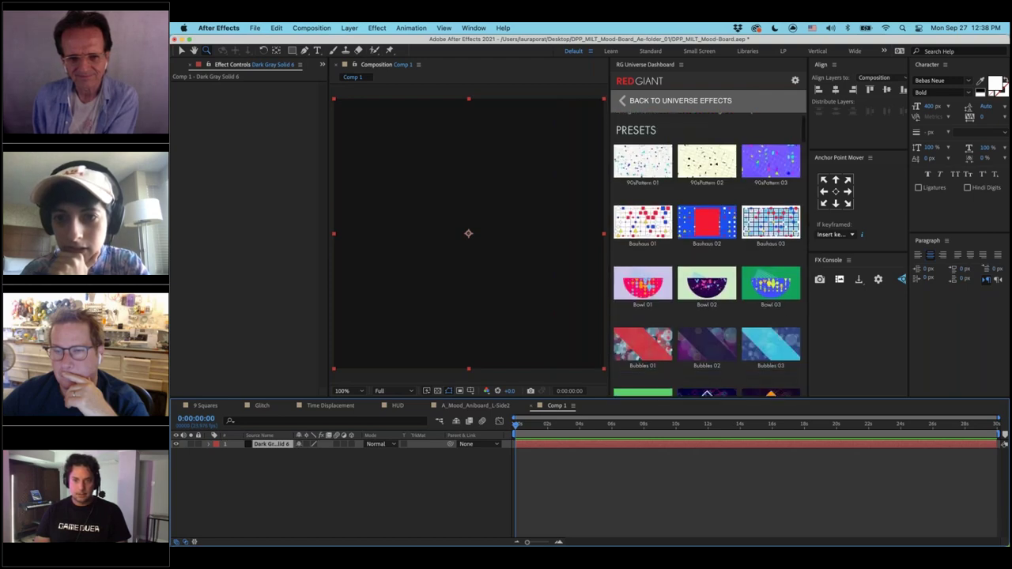
scroll(734, 309, down, 10)
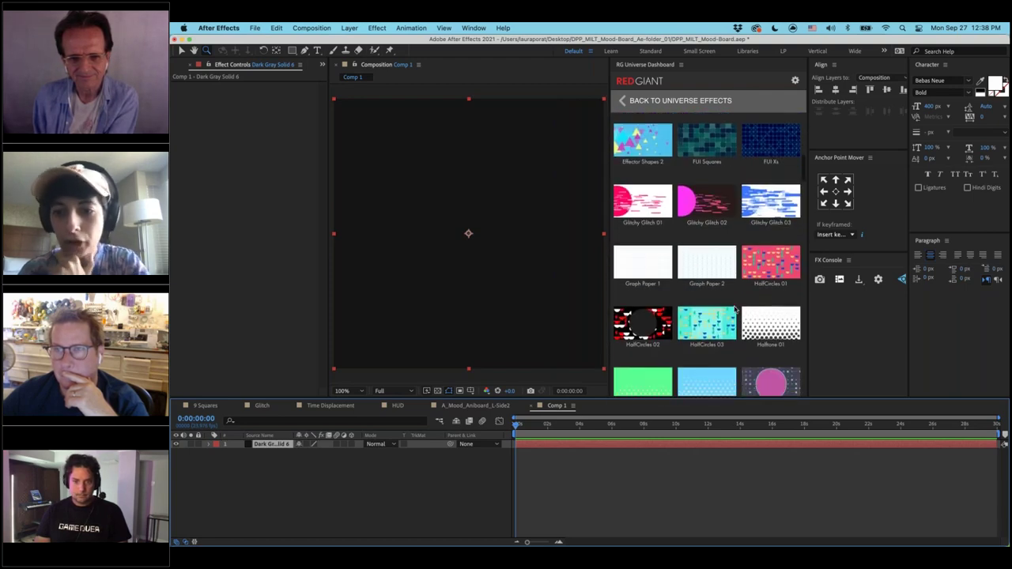
mouse_move(767, 348)
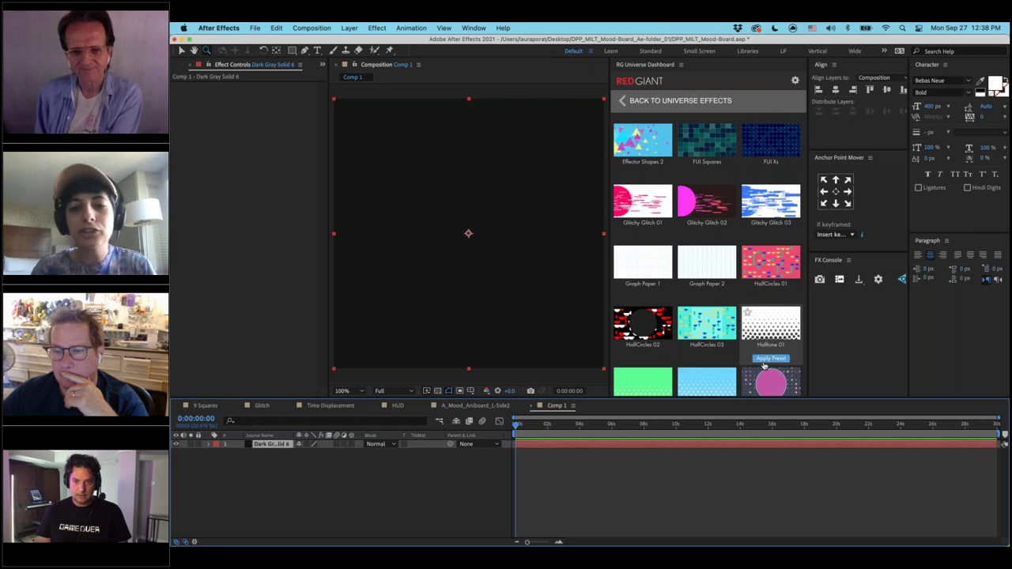
Apply the Universe Halftone 01 preset to the solid and show the Project panel
click(771, 358)
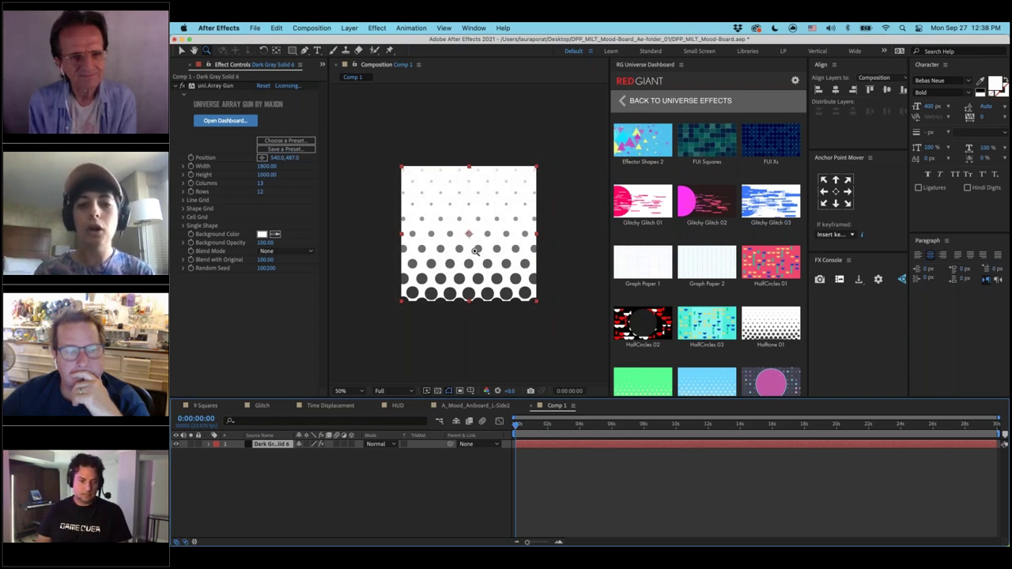
click(322, 64)
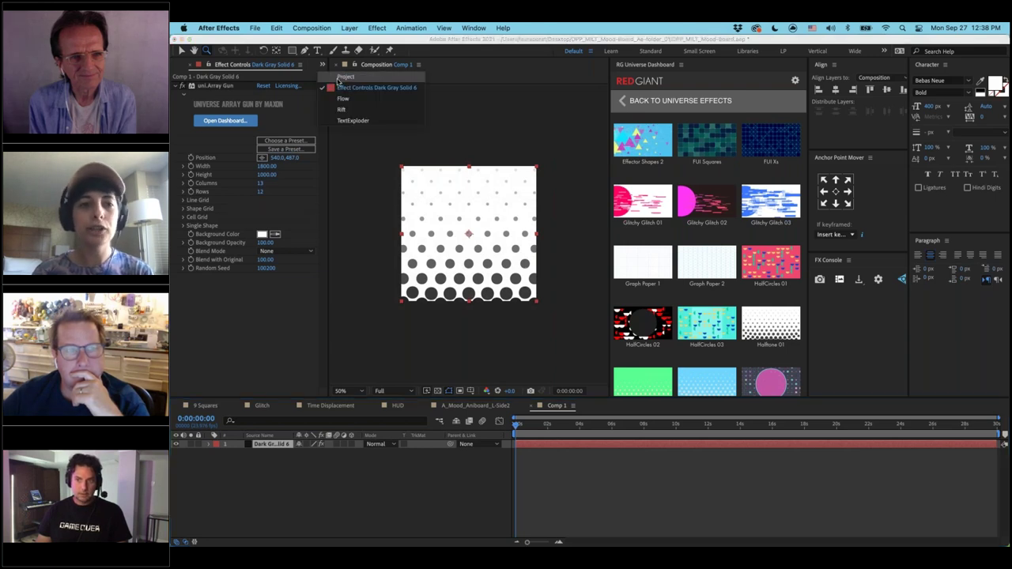
click(341, 87)
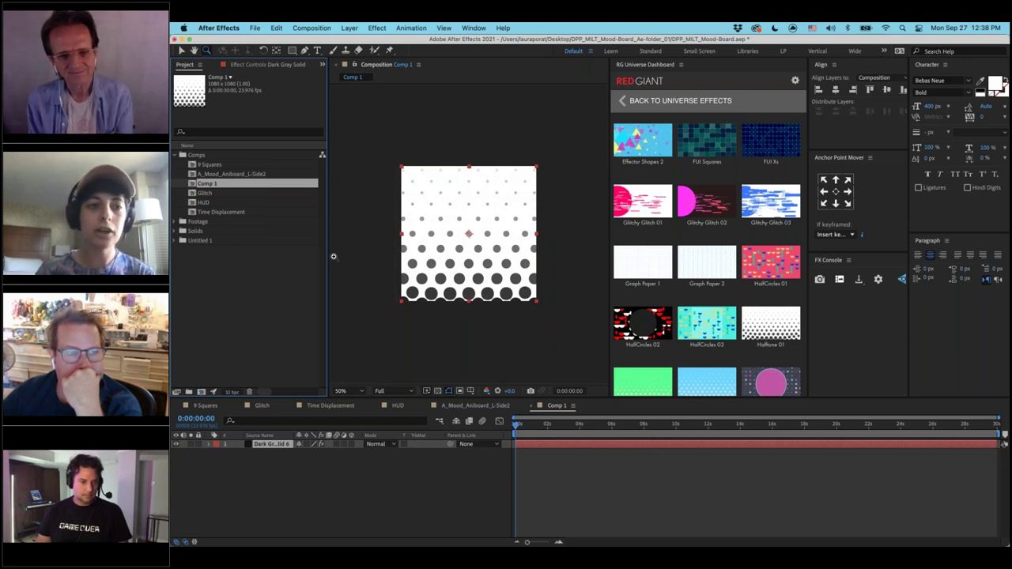
Import the astronaut photo JPEG and place it in Comp 1 beneath the halftone solid
click(260, 298)
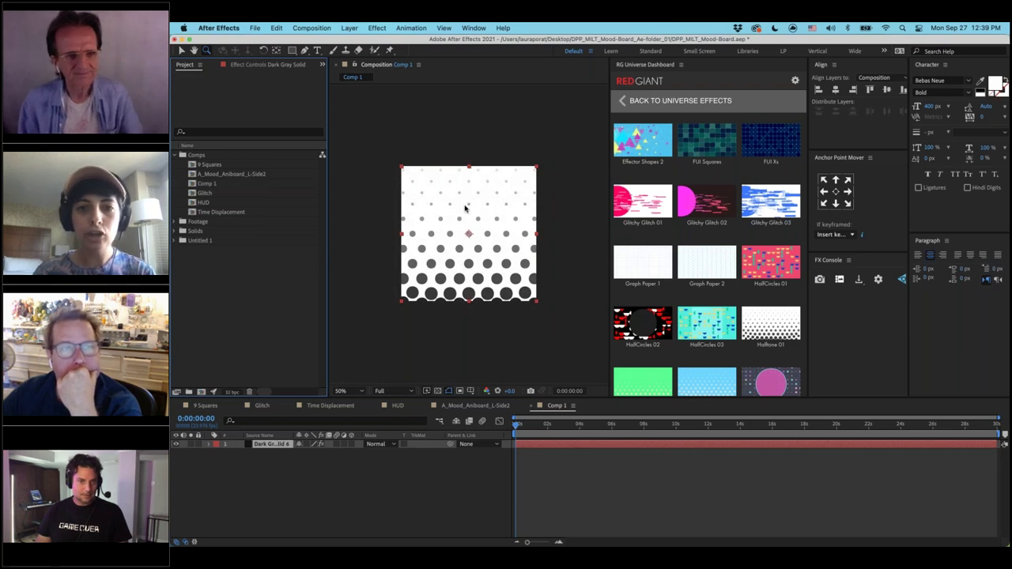
double_click(316, 268)
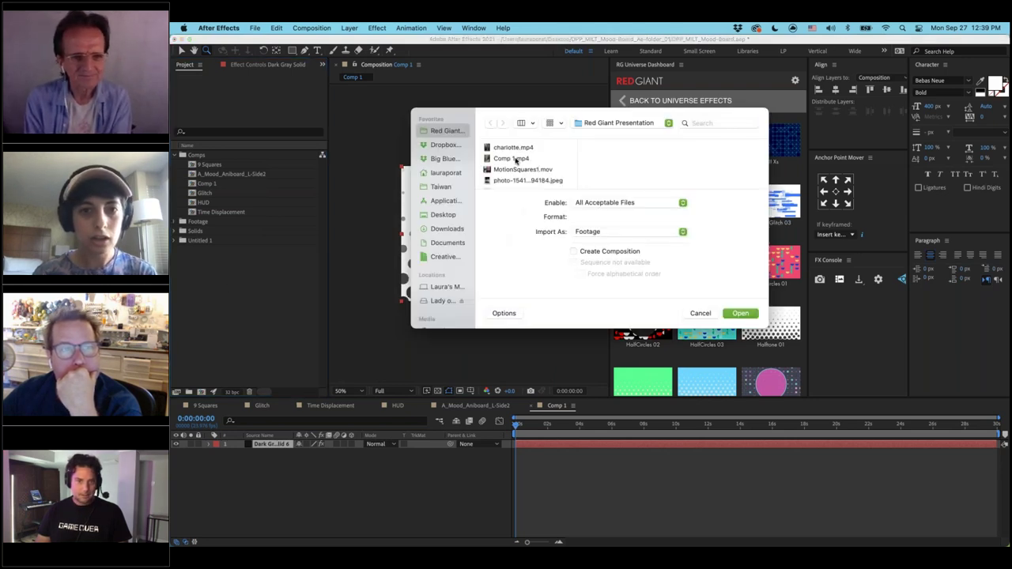
scroll(515, 161, down, 2)
click(515, 161)
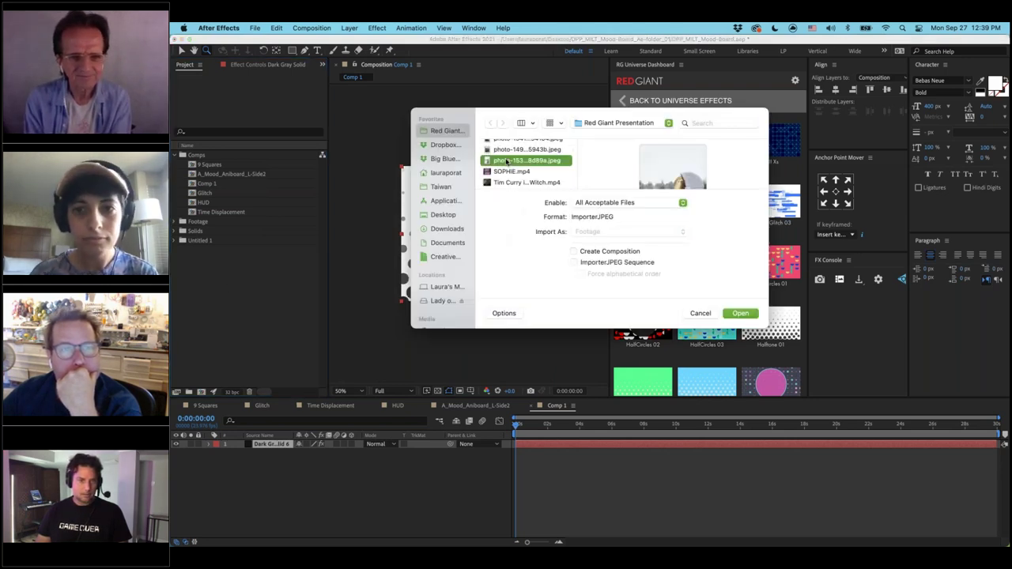
double_click(515, 161)
drag(222, 237, 206, 448)
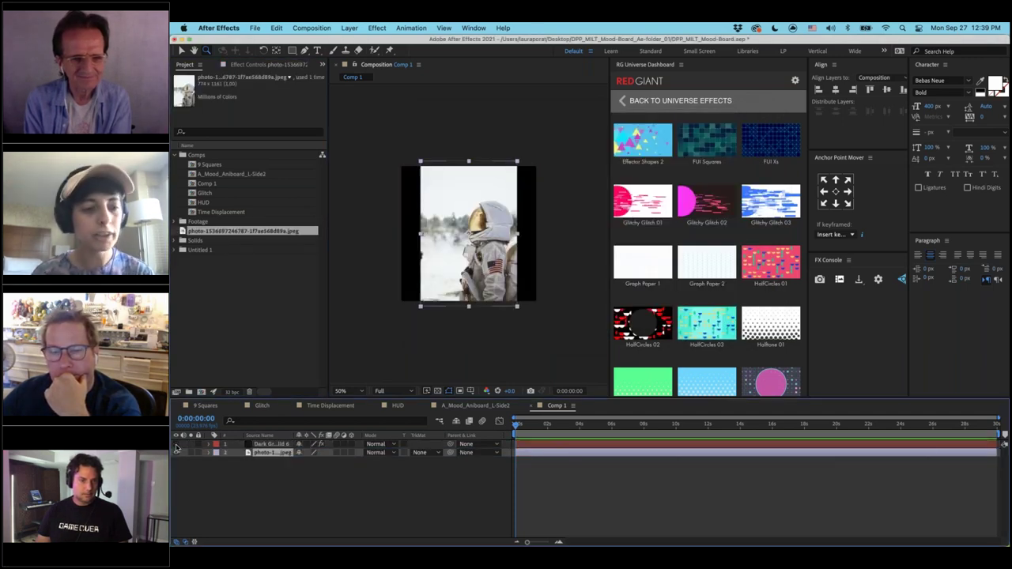
click(176, 444)
click(478, 183)
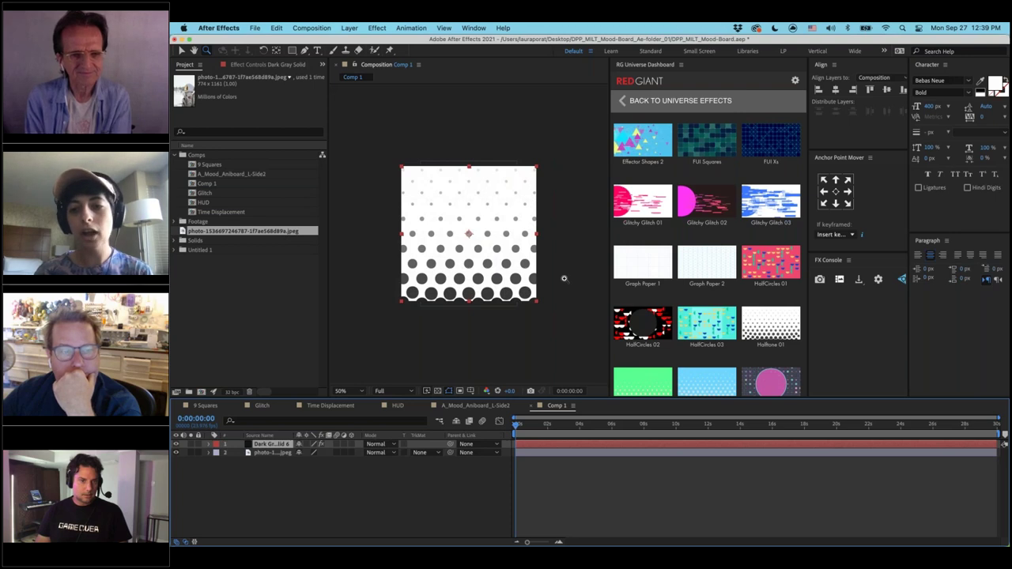
Try Overlay and Soft Light on the halftone layer, then settle on Multiply
click(378, 444)
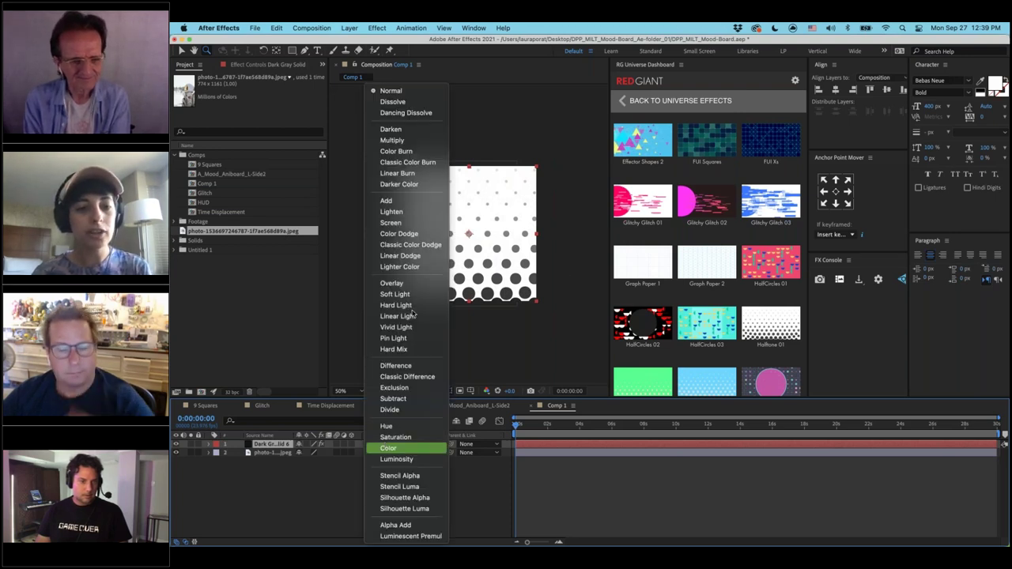
click(405, 283)
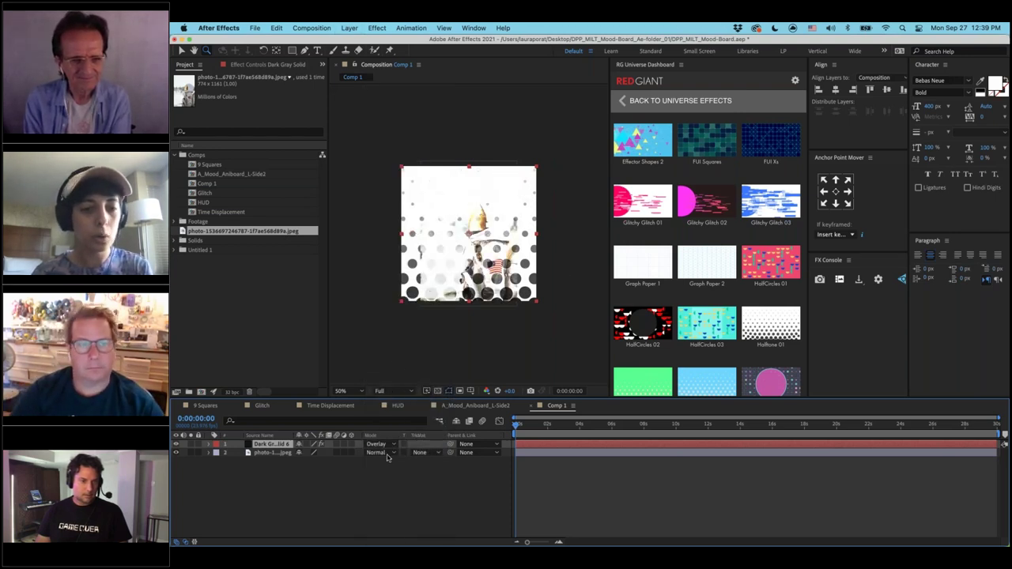
click(378, 444)
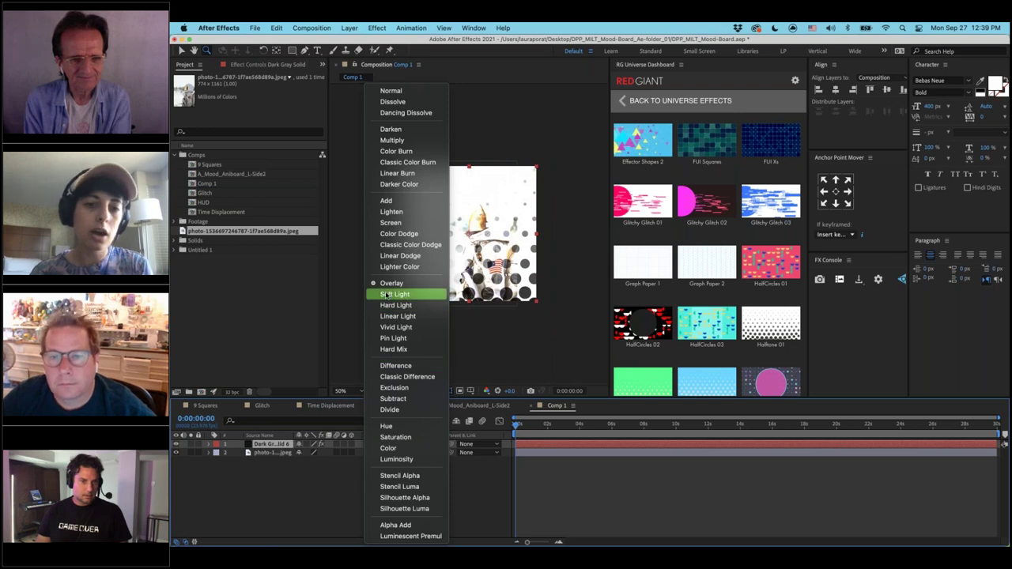
click(394, 294)
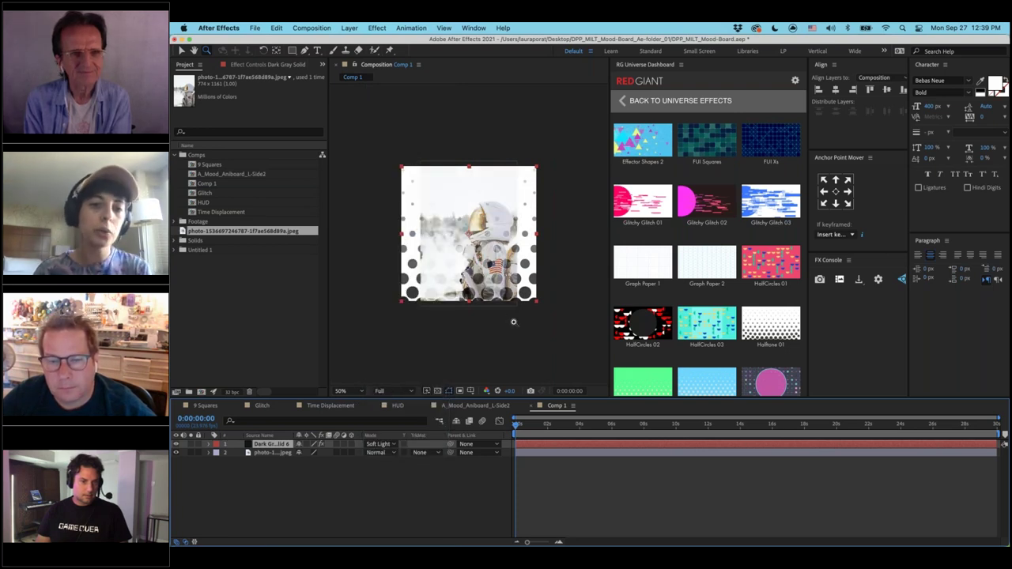
click(375, 445)
click(400, 141)
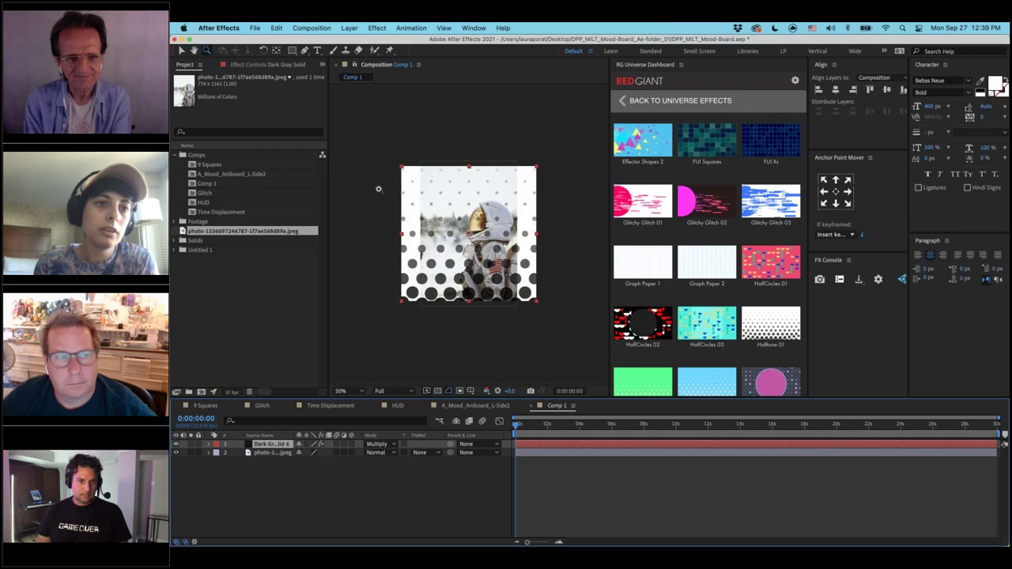
click(258, 64)
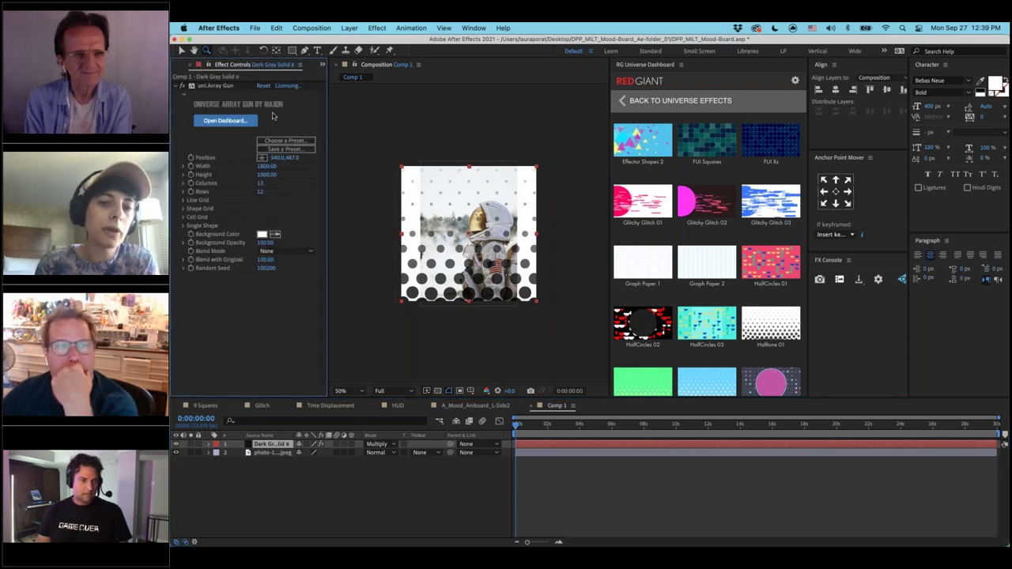
Scale the astronaut photo layer up to 167% to fill the frame
click(260, 454)
key(s)
drag(320, 461, 353, 462)
Try a halftone Width of 500, then undo it back to 1800
click(266, 446)
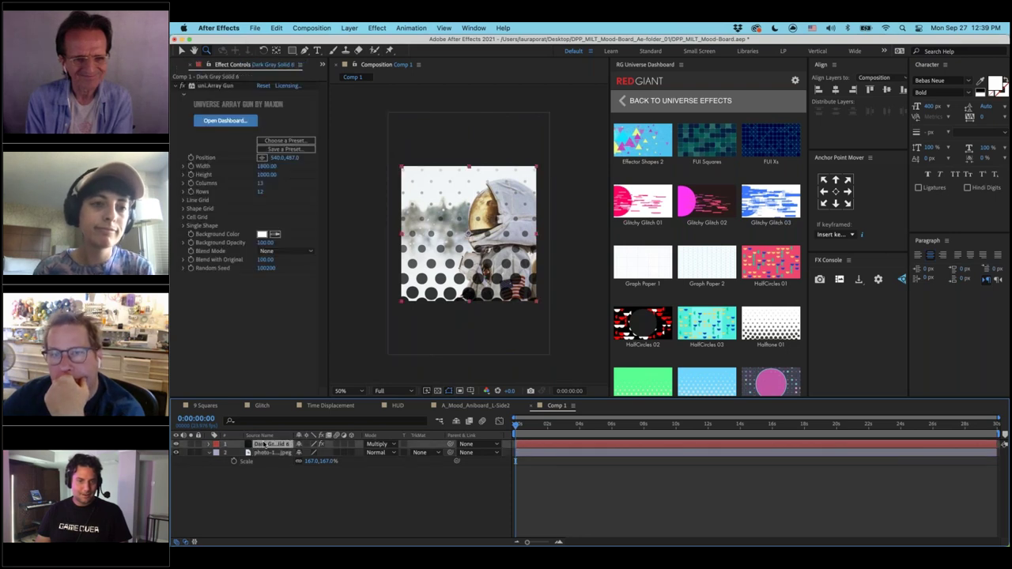
click(267, 166)
text(500)
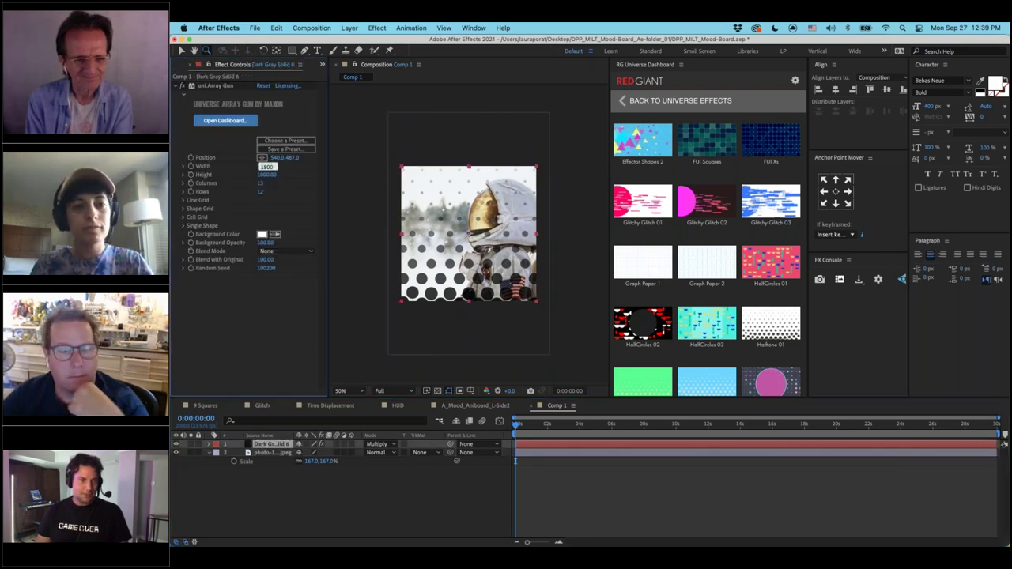
key(Return)
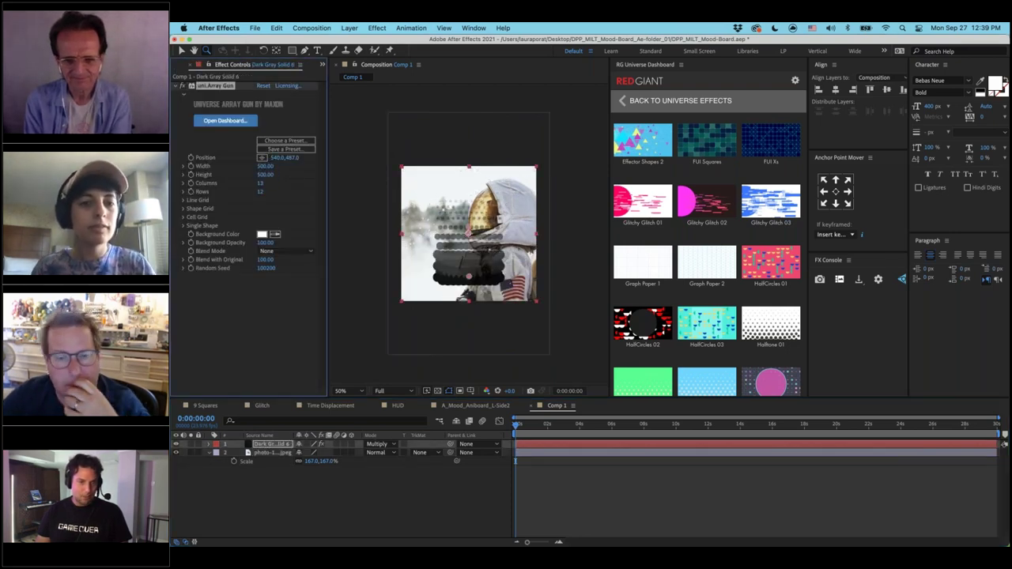
key(super+z)
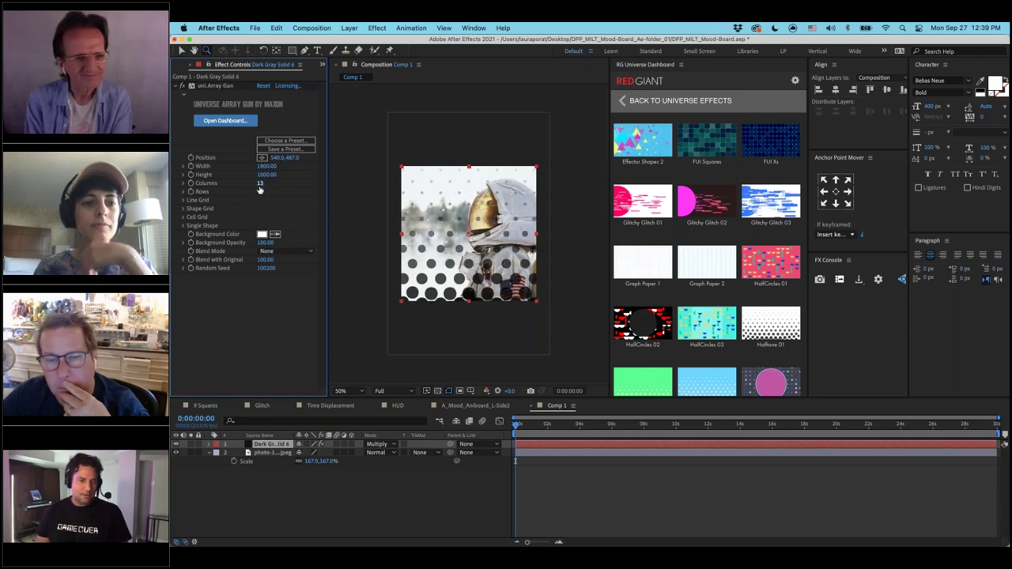
Give the Array Gun dot grid 20 columns
click(263, 182)
text(20)
key(Return)
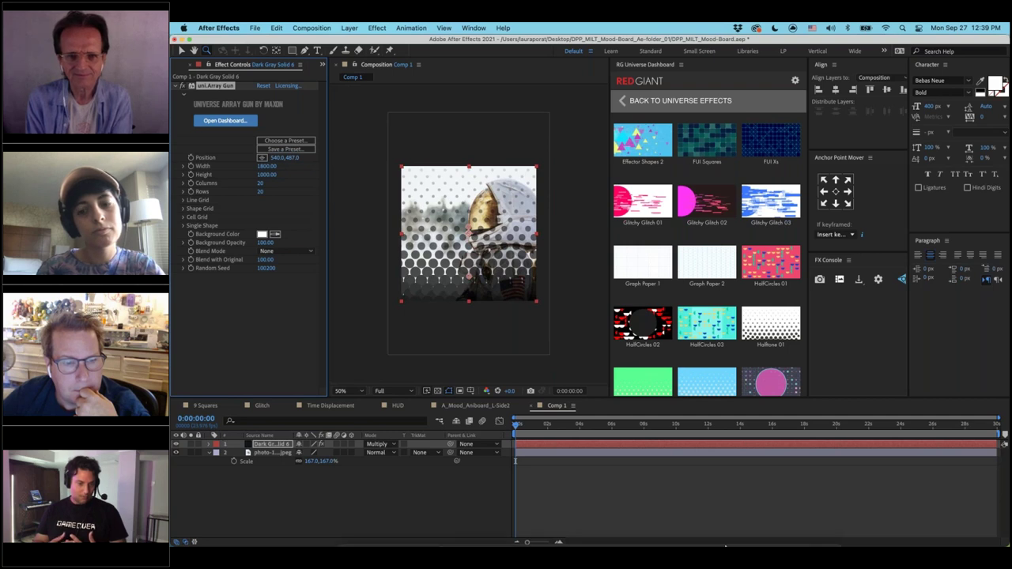
click(735, 538)
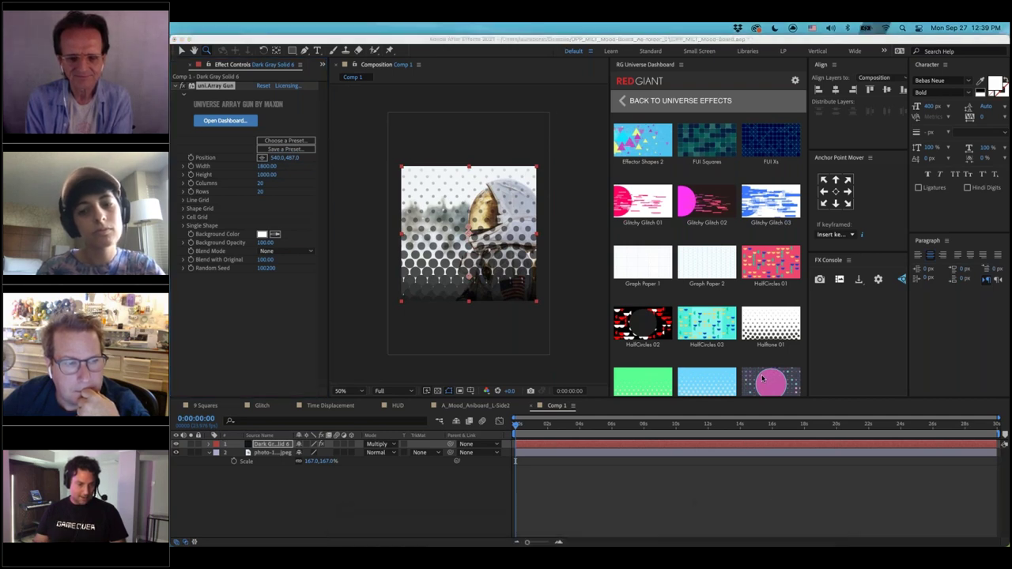
click(957, 528)
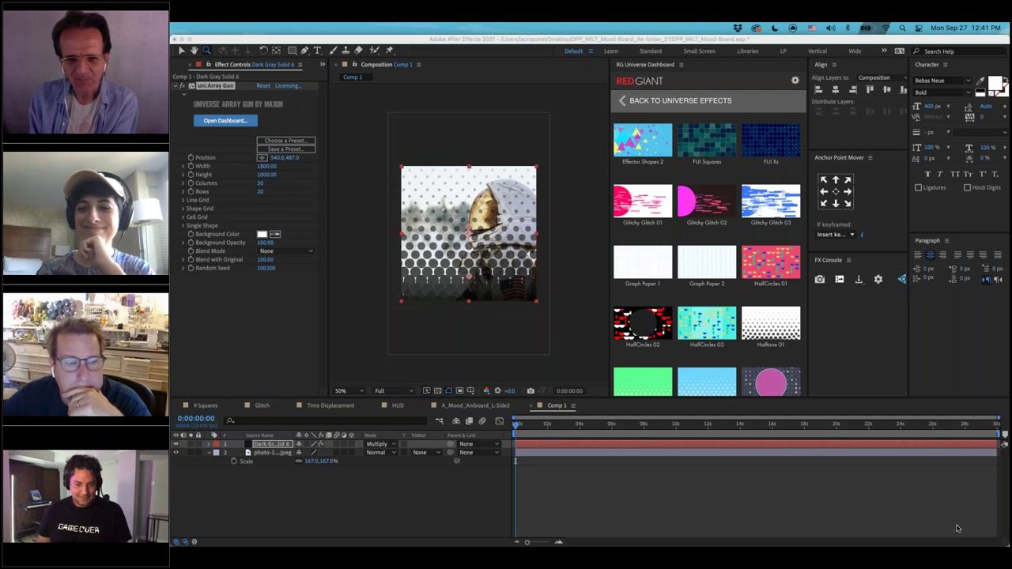
mouse_move(629, 544)
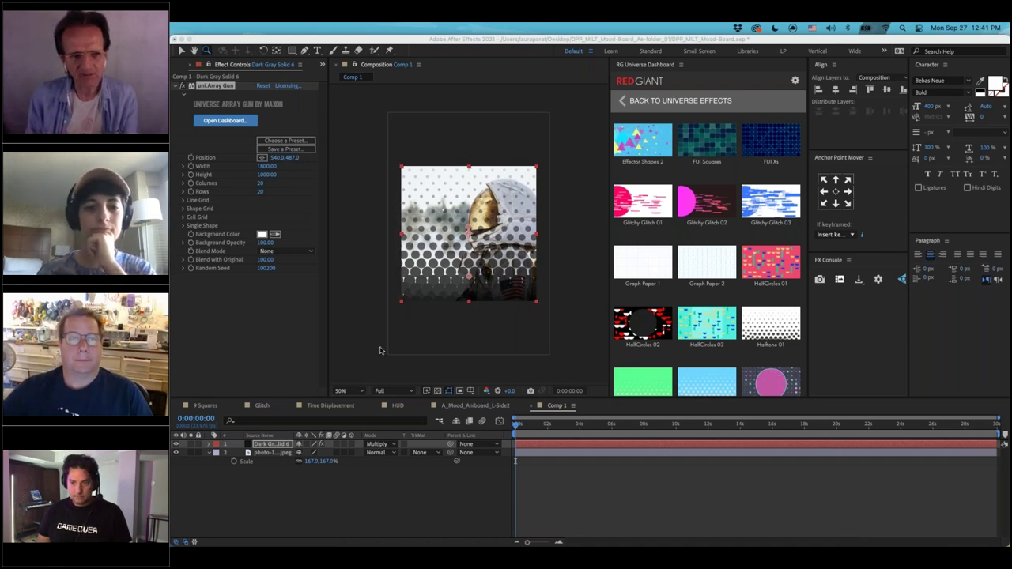
Expand Array Gun's Cell Grid and Shape Grid settings, toggling each drawing on and off to compare
click(269, 486)
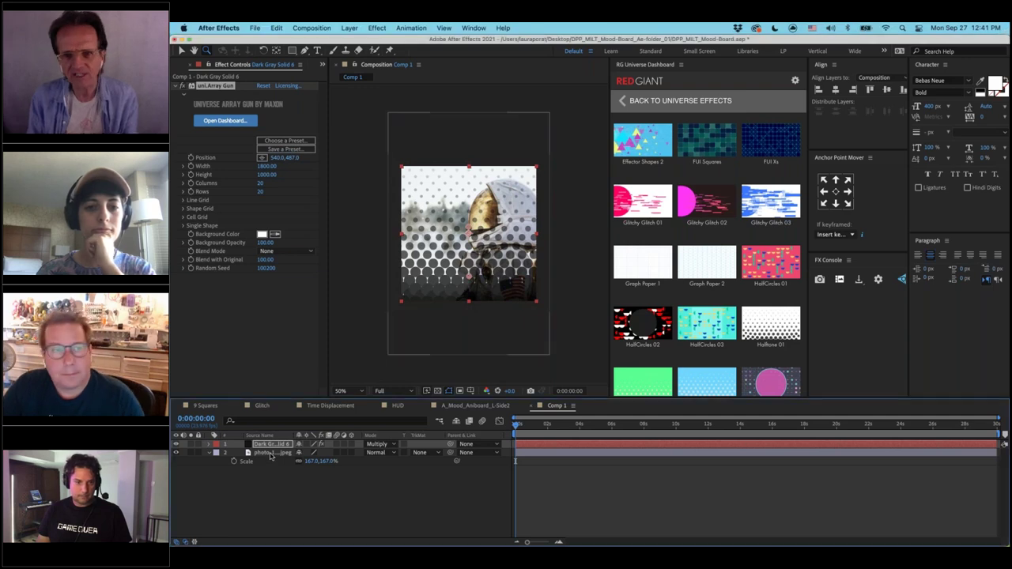
super+click(271, 454)
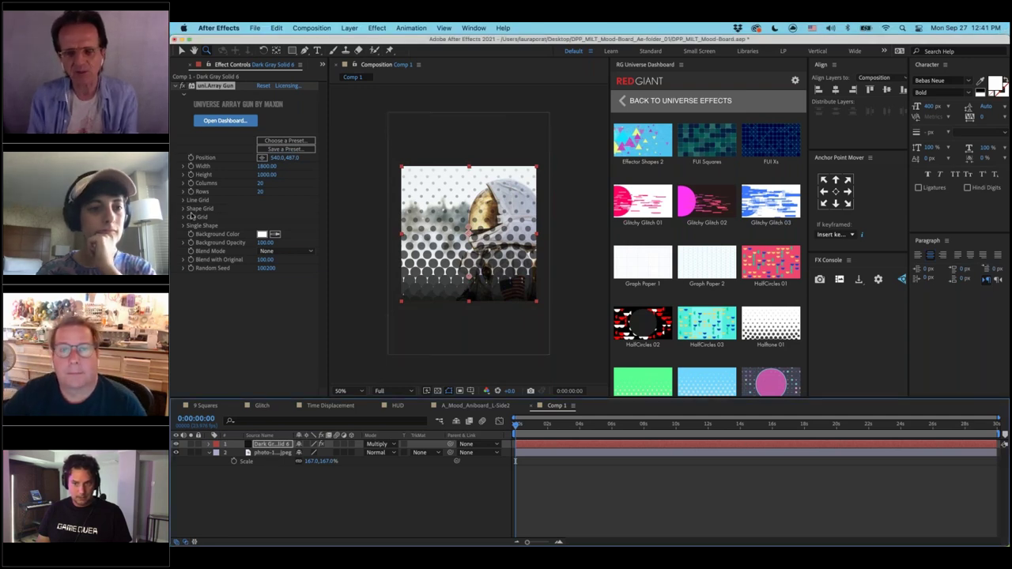
click(185, 218)
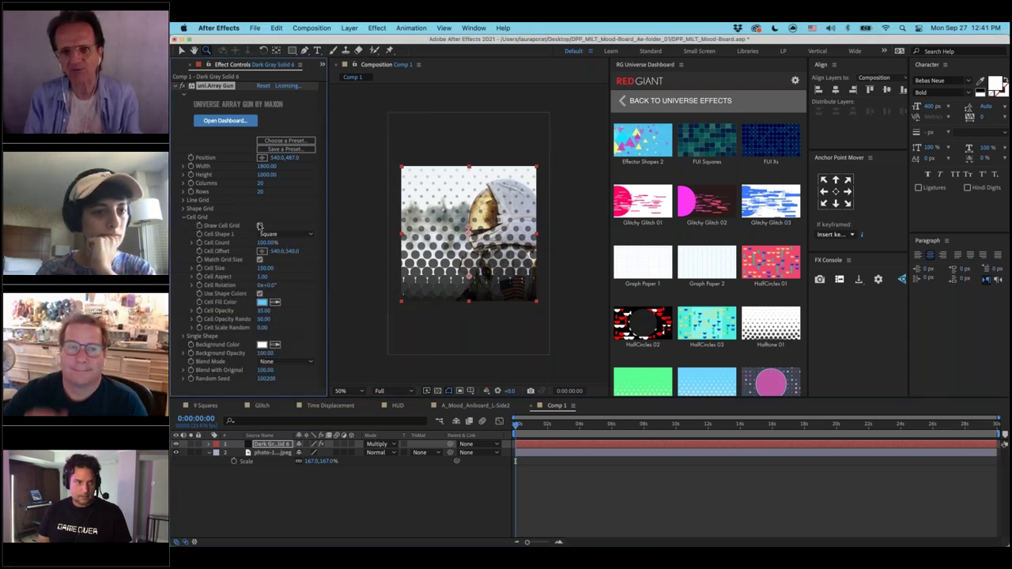
click(259, 227)
click(260, 226)
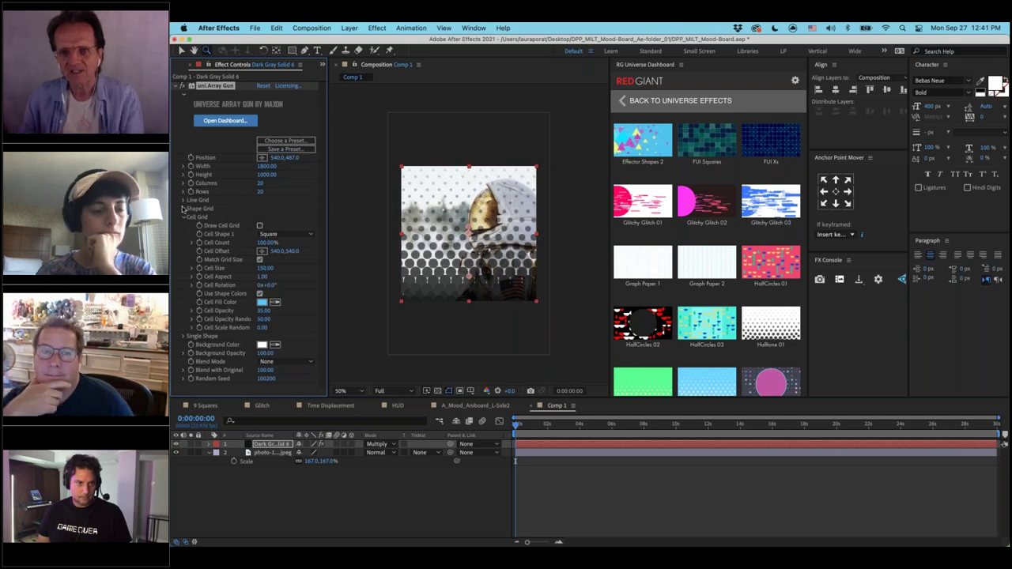
click(185, 209)
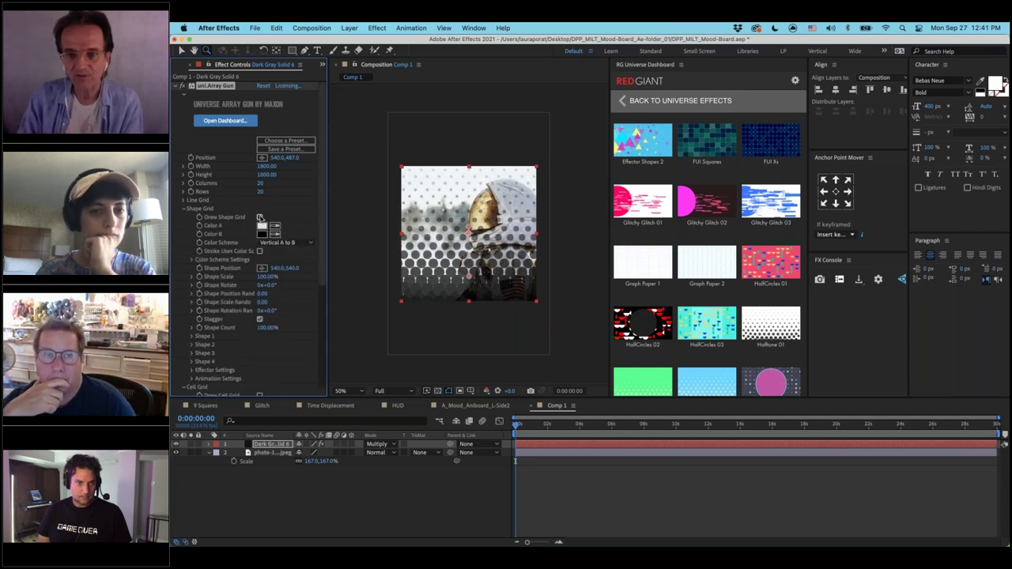
click(259, 217)
click(260, 217)
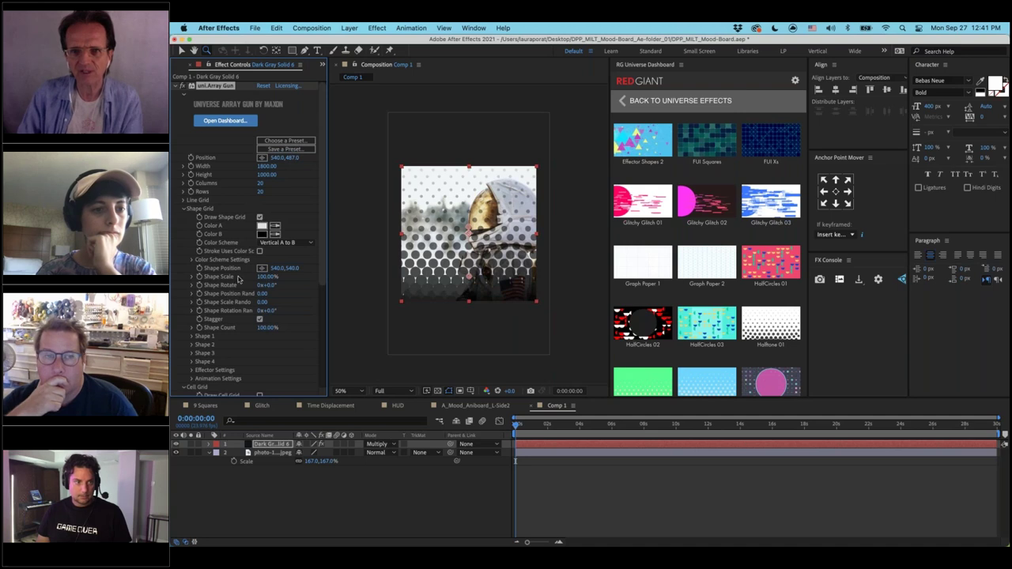
Try Shape Scale values of 50% and 20%, then settle on 30%
click(266, 277)
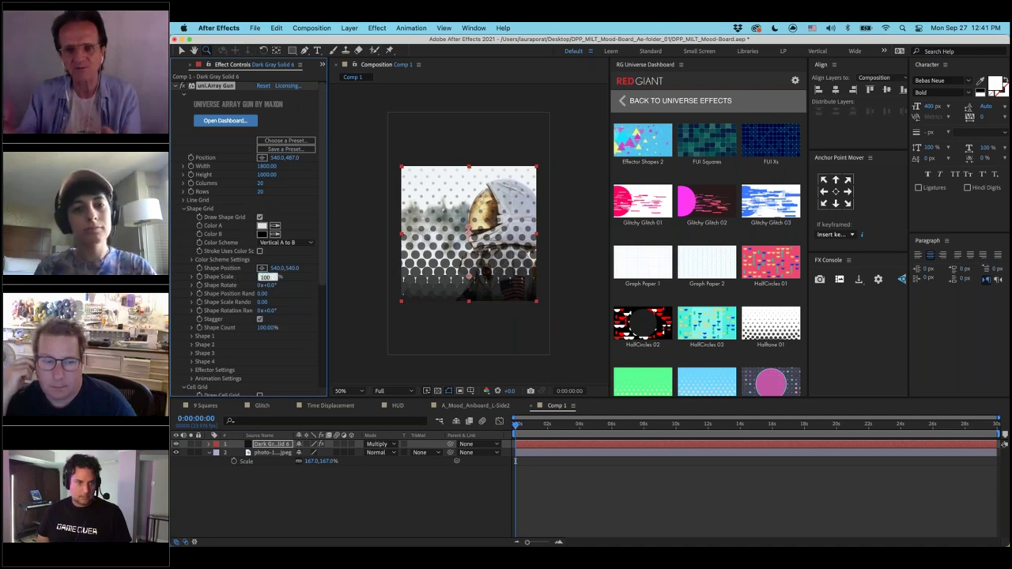
text(50)
key(Return)
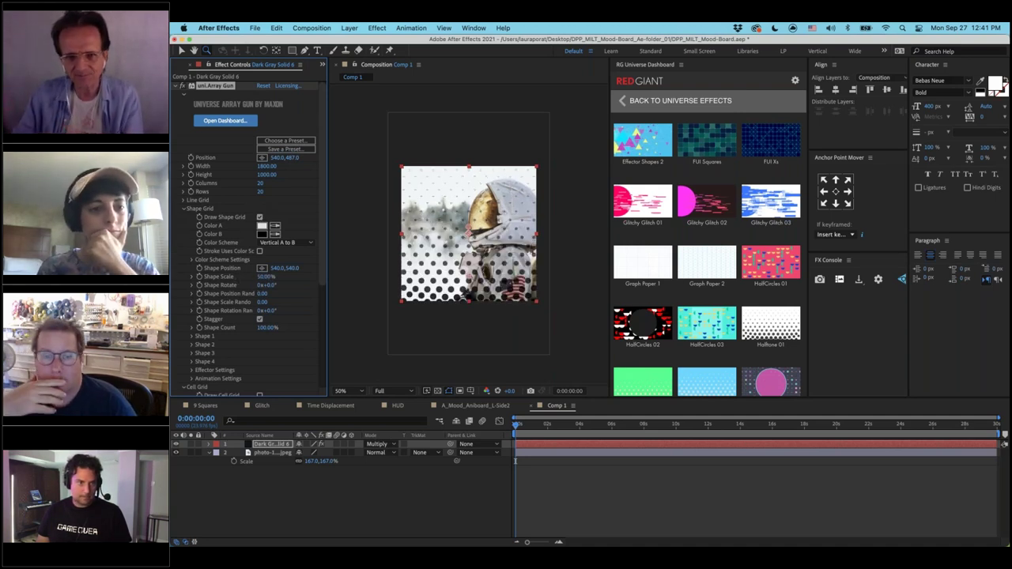
click(266, 277)
text(20)
key(Return)
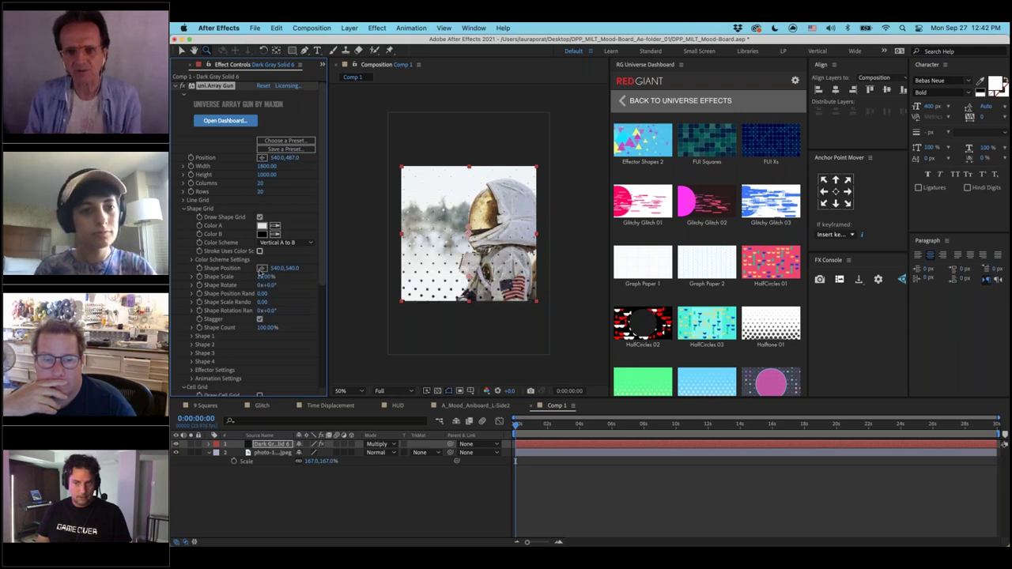
click(265, 277)
key(Return)
click(271, 454)
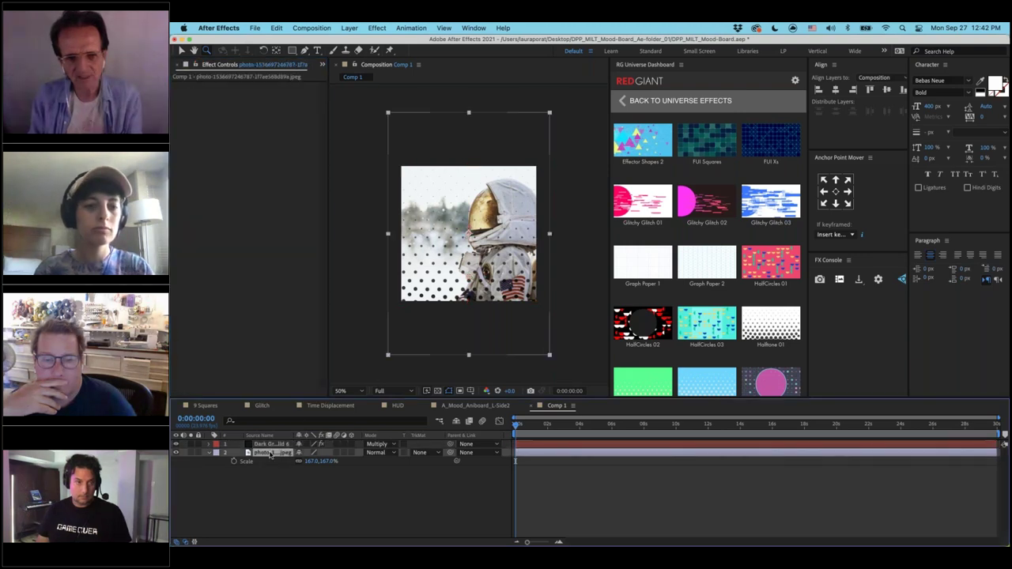
Duplicate the astronaut photo layer and move the copy above the dots layer
key(ctrl+d)
drag(271, 453, 271, 441)
key(g)
Draw a closed Pen mask tracing the astronaut's chest and helmet on the top copy
click(457, 301)
click(462, 264)
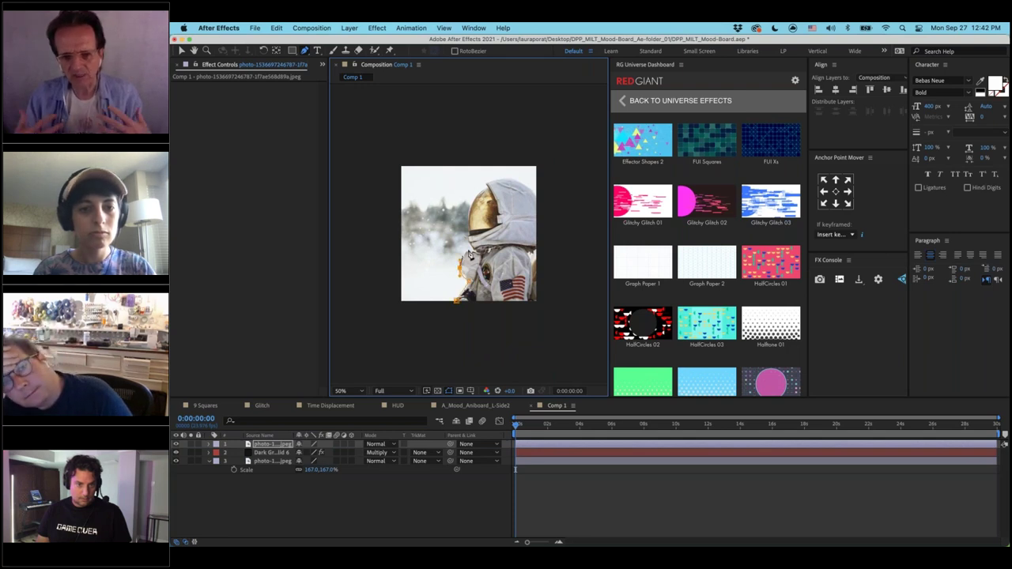
click(472, 226)
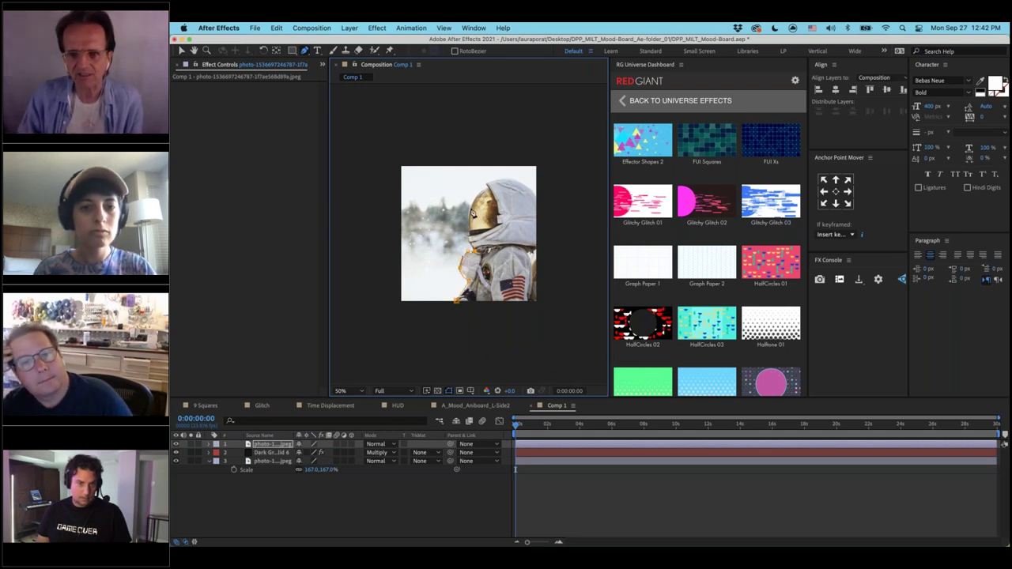
click(478, 191)
click(499, 177)
click(516, 178)
click(521, 181)
click(540, 196)
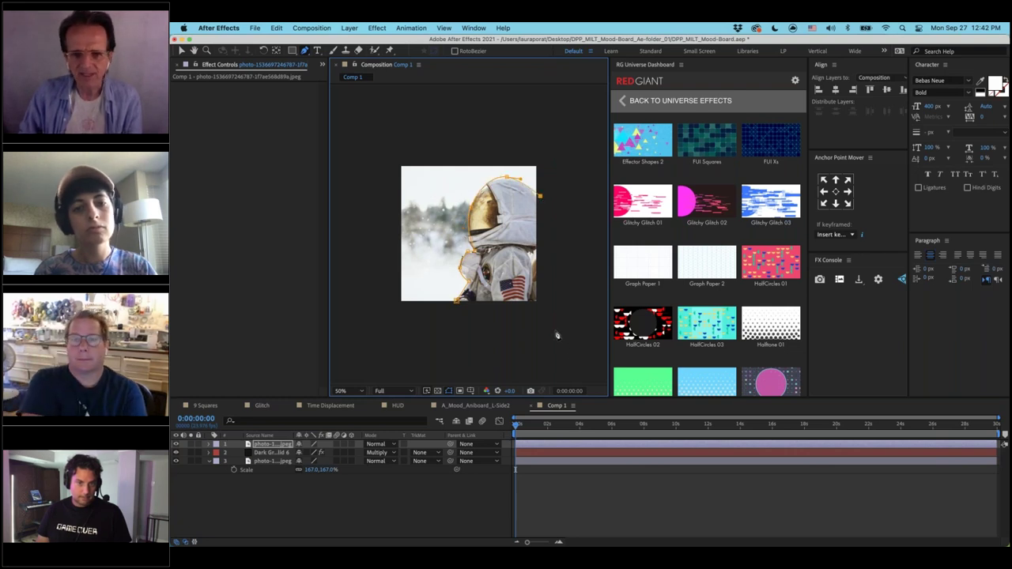
click(556, 331)
click(463, 321)
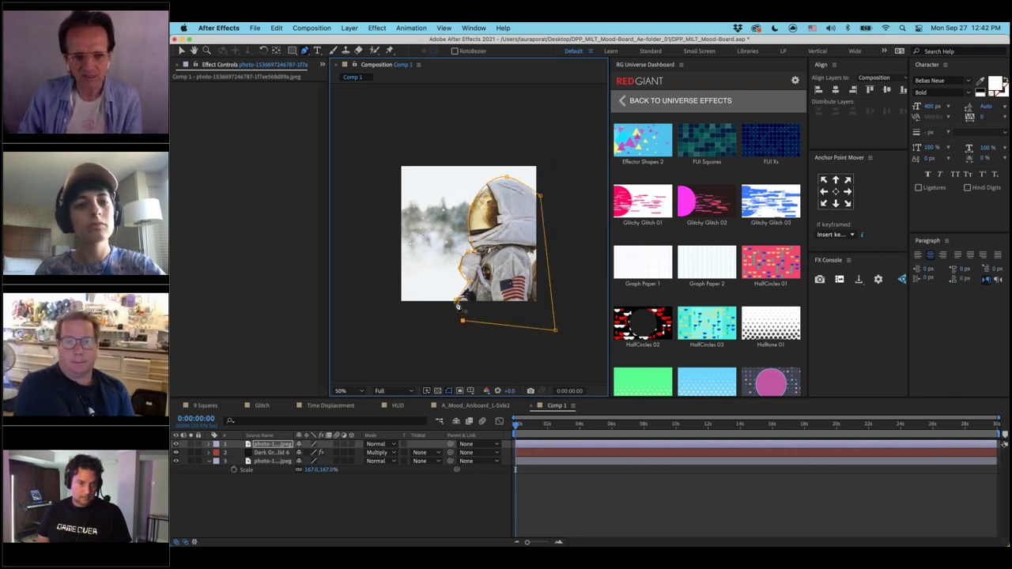
click(457, 304)
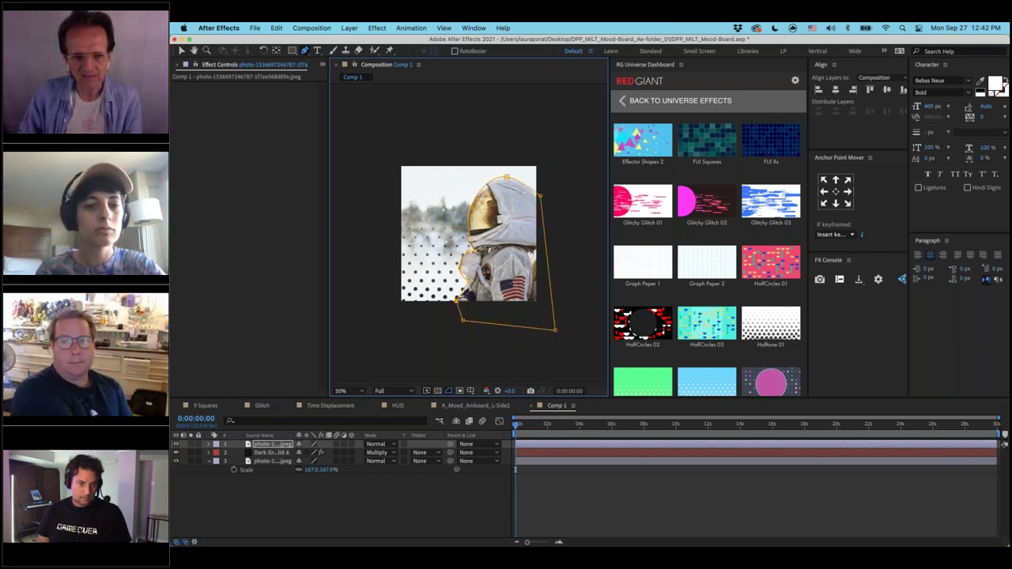
click(558, 502)
click(267, 446)
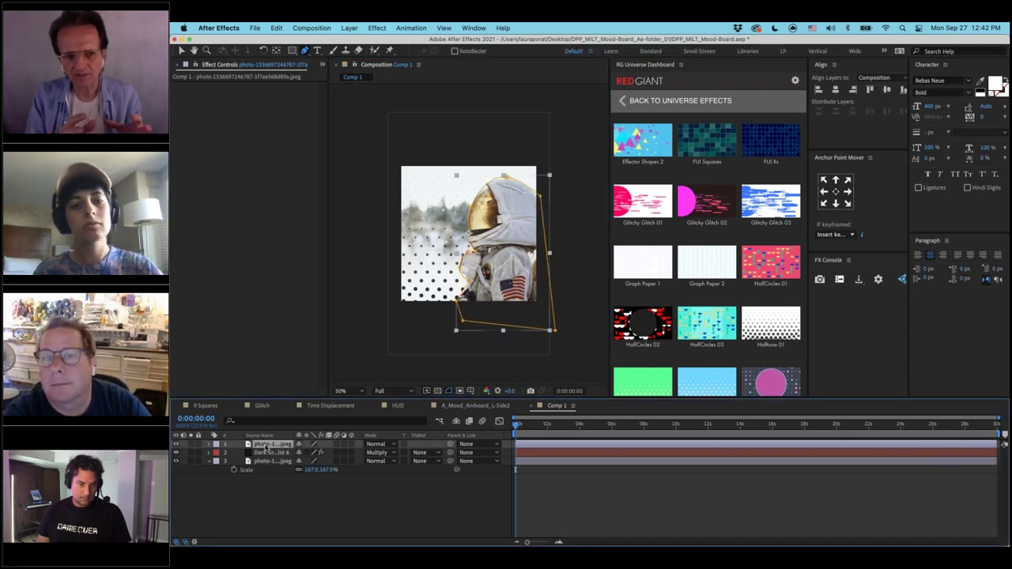
right_click(266, 446)
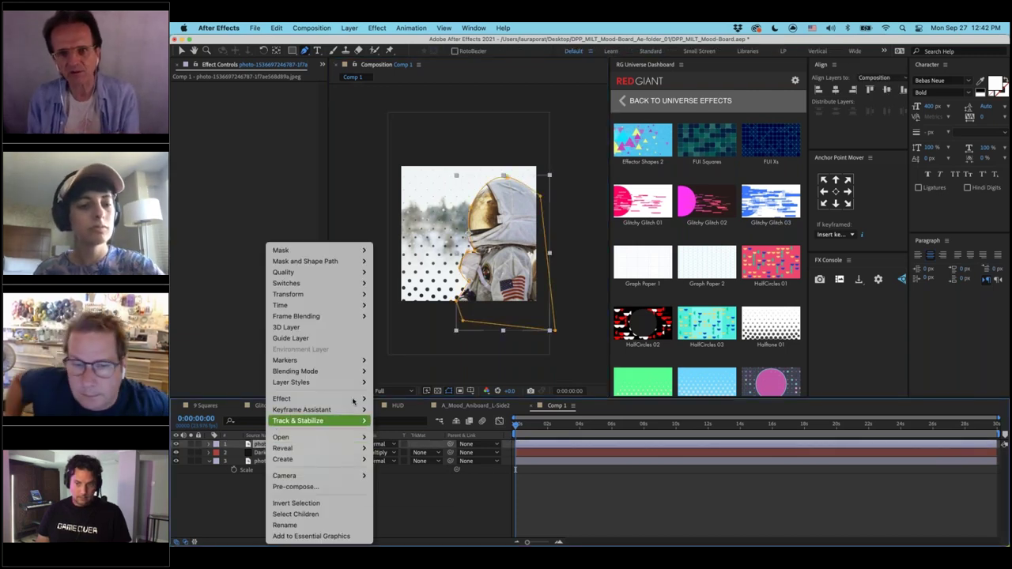
Give the masked astronaut copy a Stroke layer style with size 20 in black
mouse_move(324, 382)
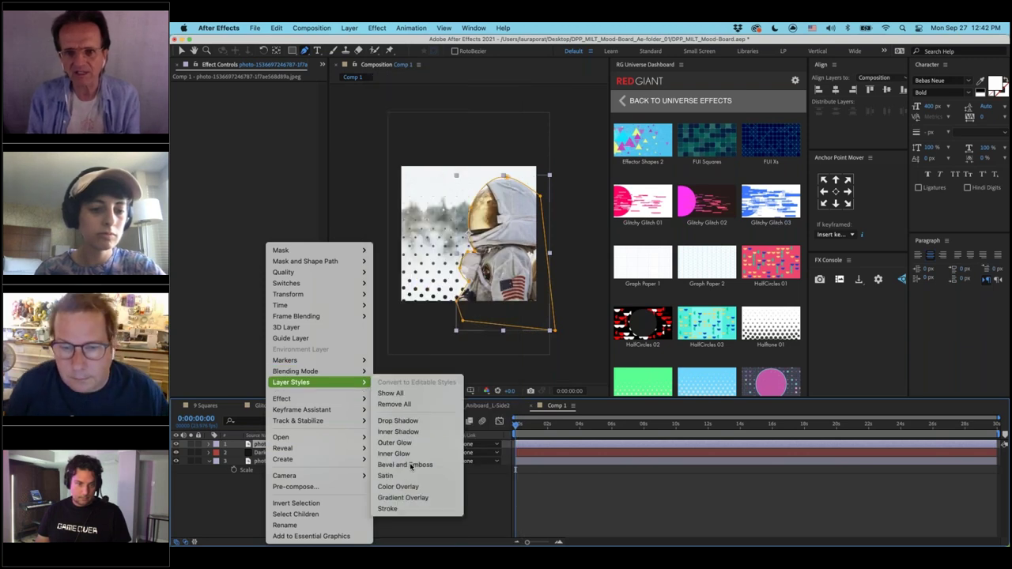
click(389, 508)
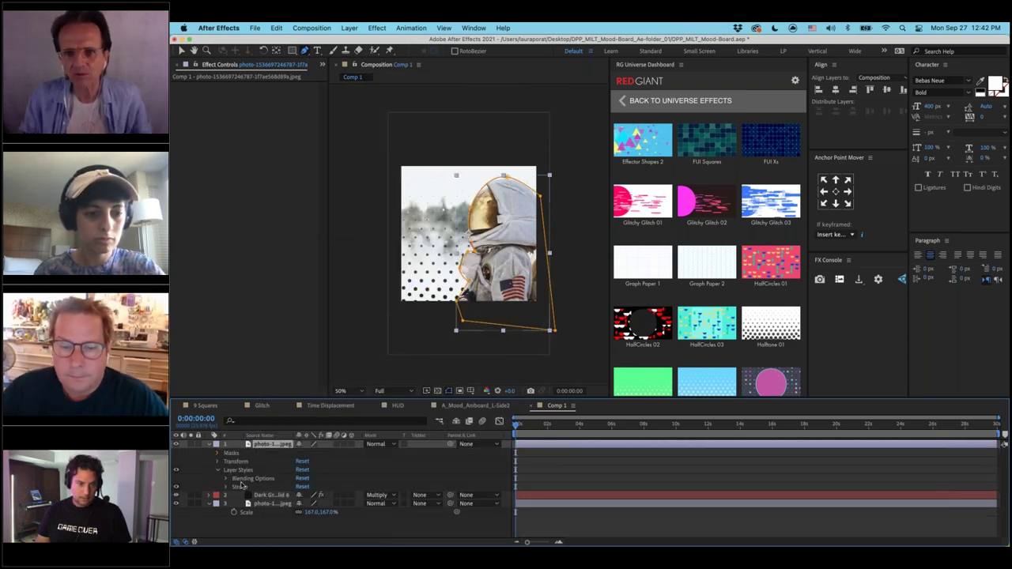
click(226, 487)
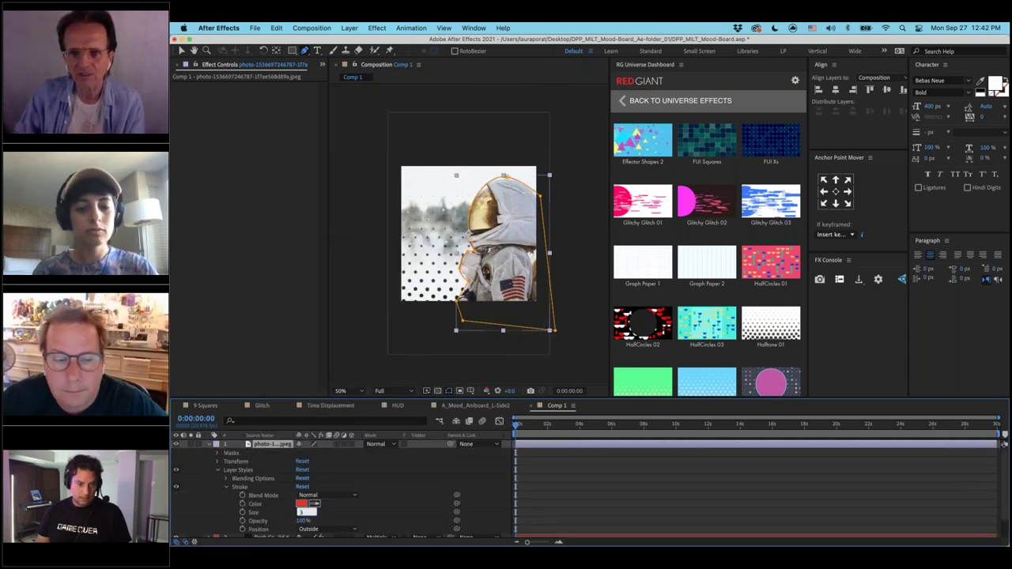
text(20)
key(Return)
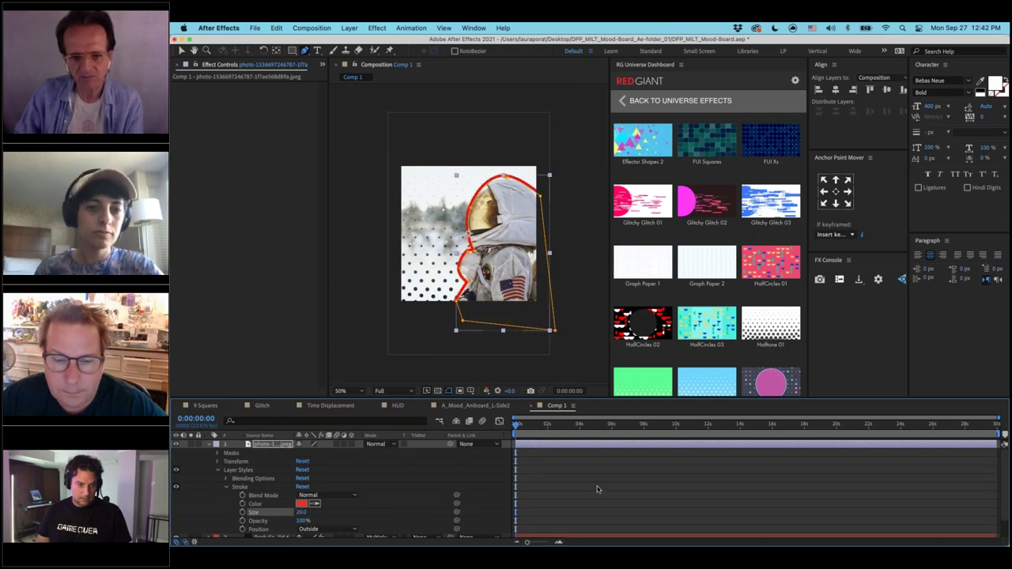
click(599, 490)
click(302, 504)
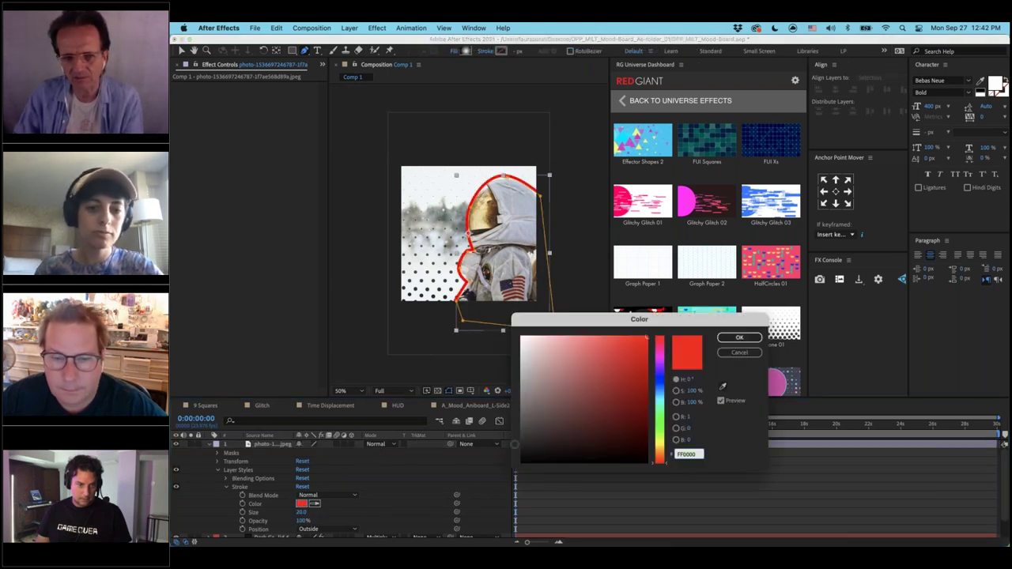
key(Return)
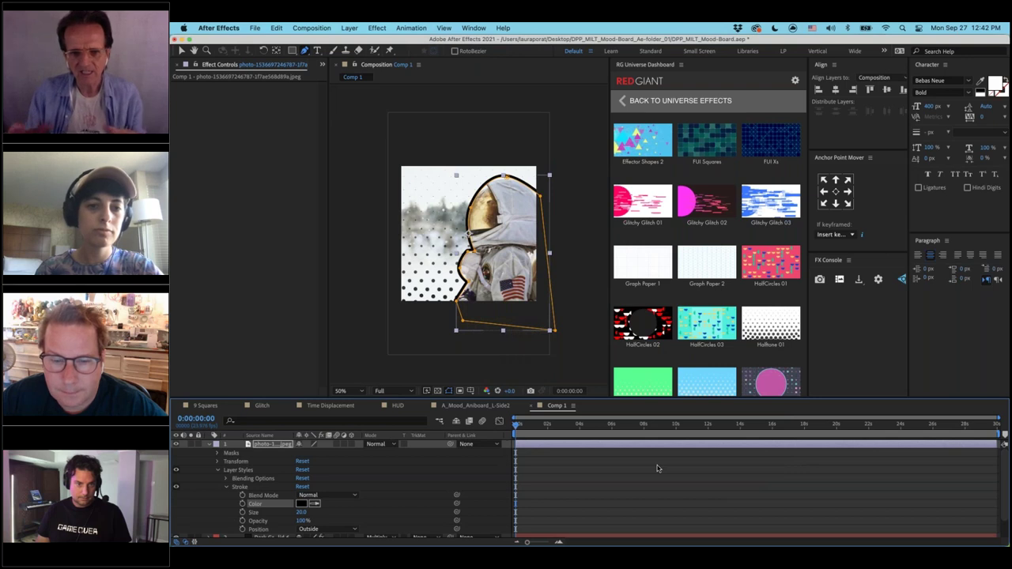
click(211, 448)
click(265, 461)
Apply the Tint effect to the bottom astronaut photo layer
key(s)
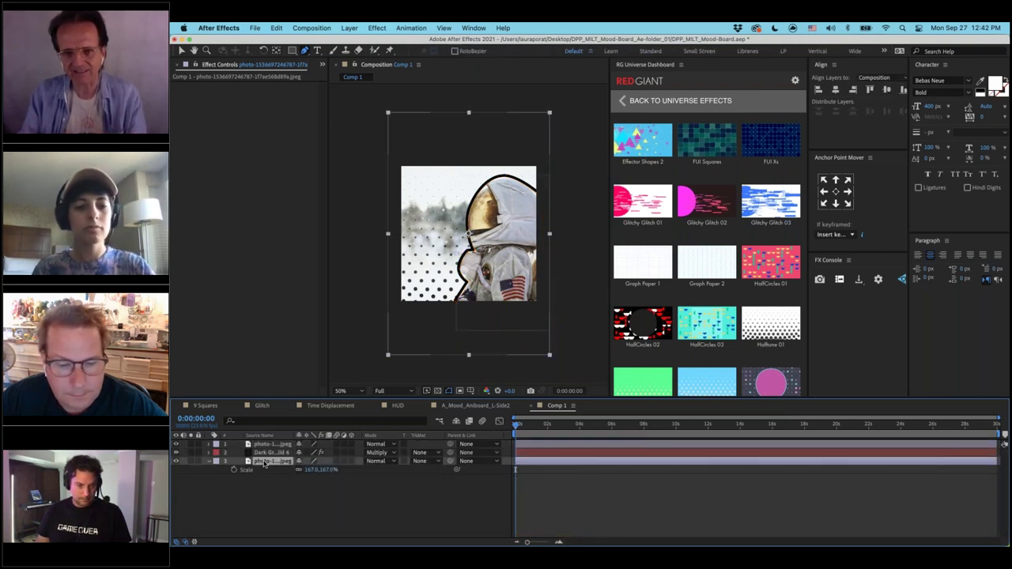
key(ctrl+space)
text(tint)
key(Return)
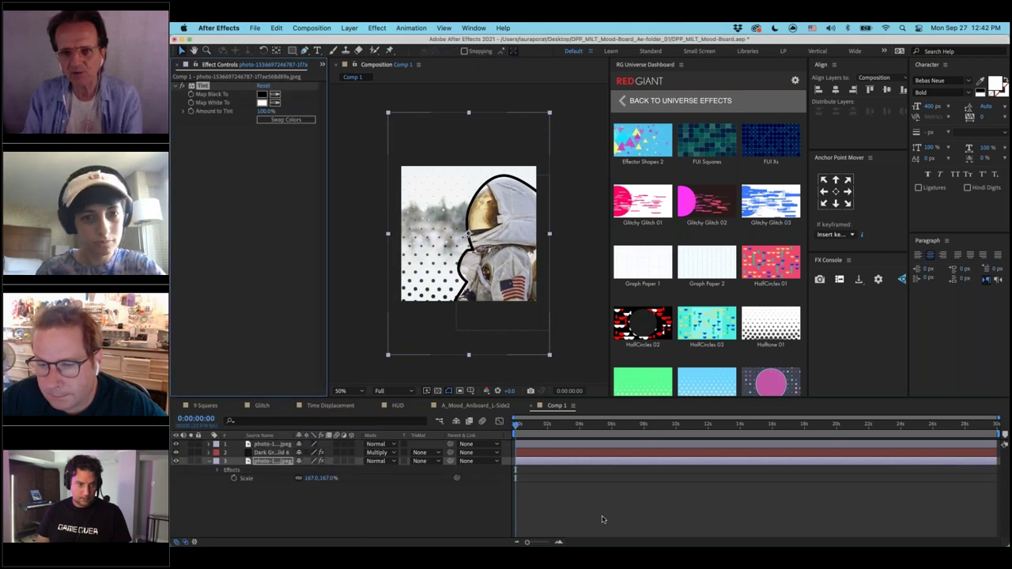
click(600, 506)
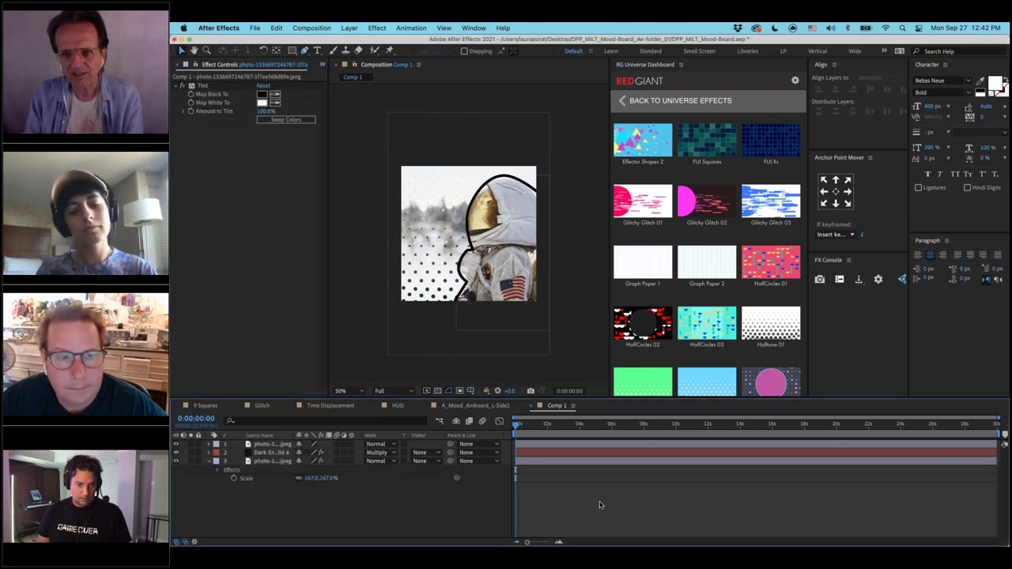
Add a new adjustment layer with Hue/Saturation, master saturation 20
key(super+alt+y)
key(ctrl+space)
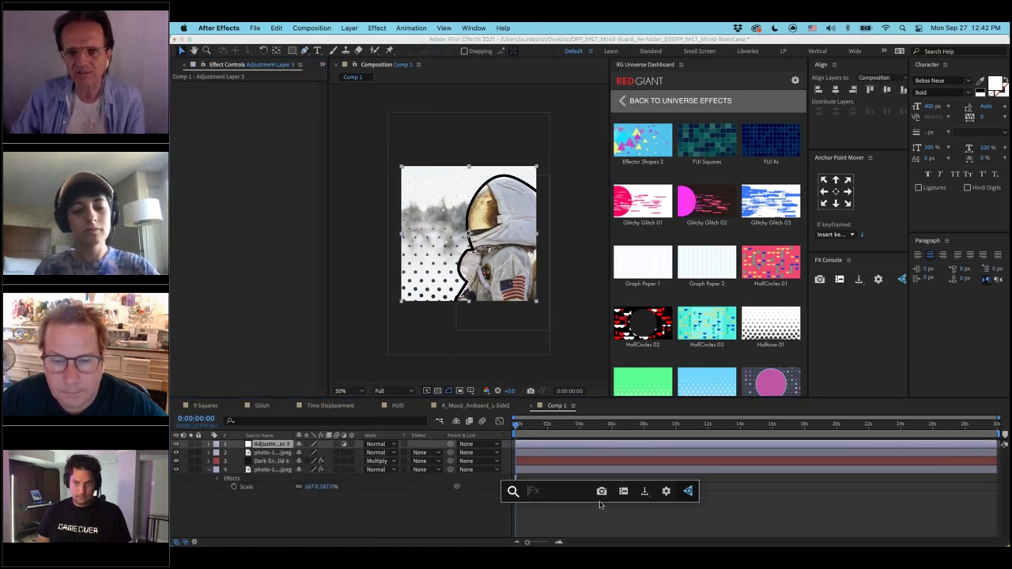
text(hue)
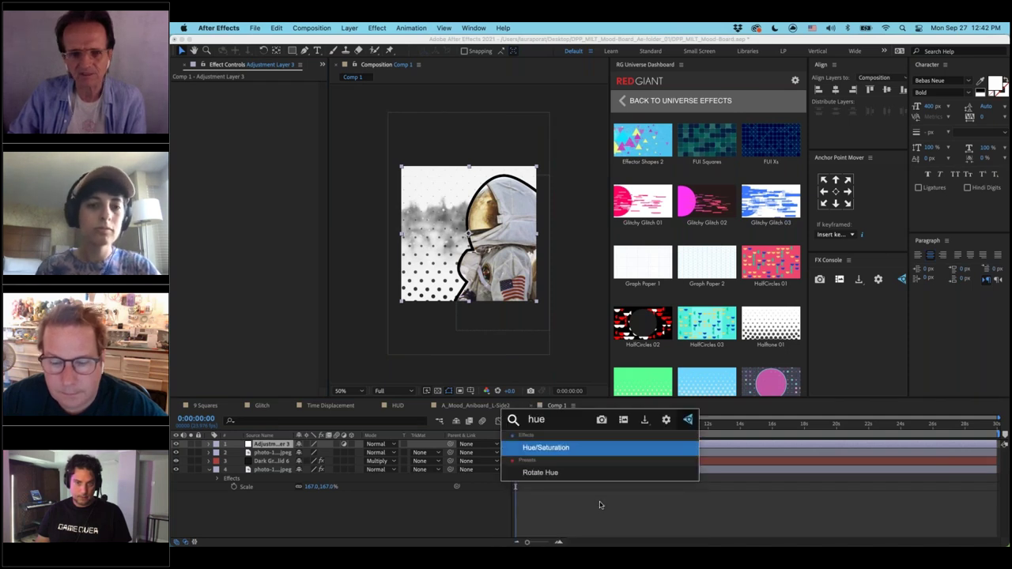
key(Return)
text(20)
key(Return)
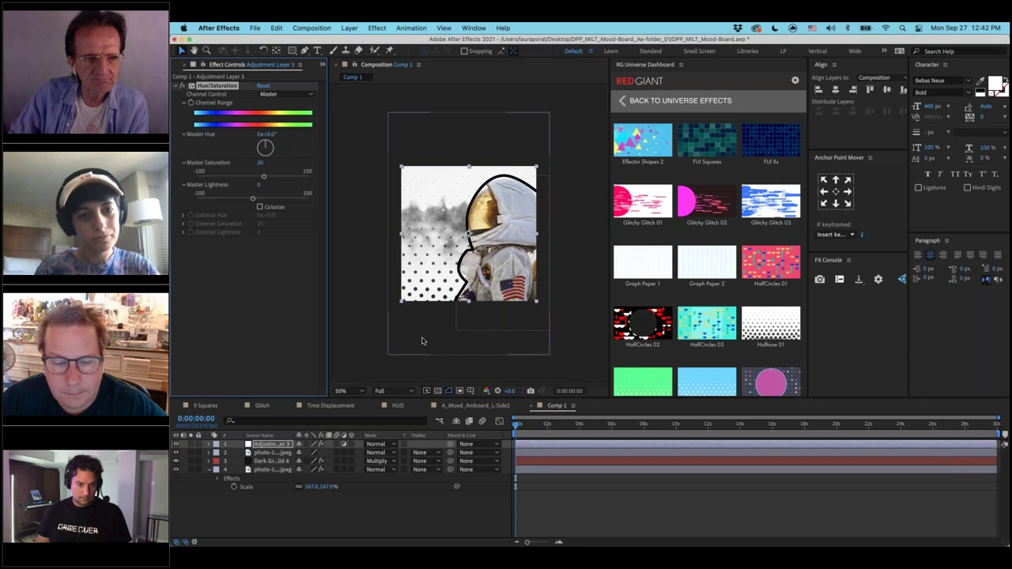
Add Curves to the bottom photo and bend the curve down to darken it
click(269, 471)
key(ctrl+space)
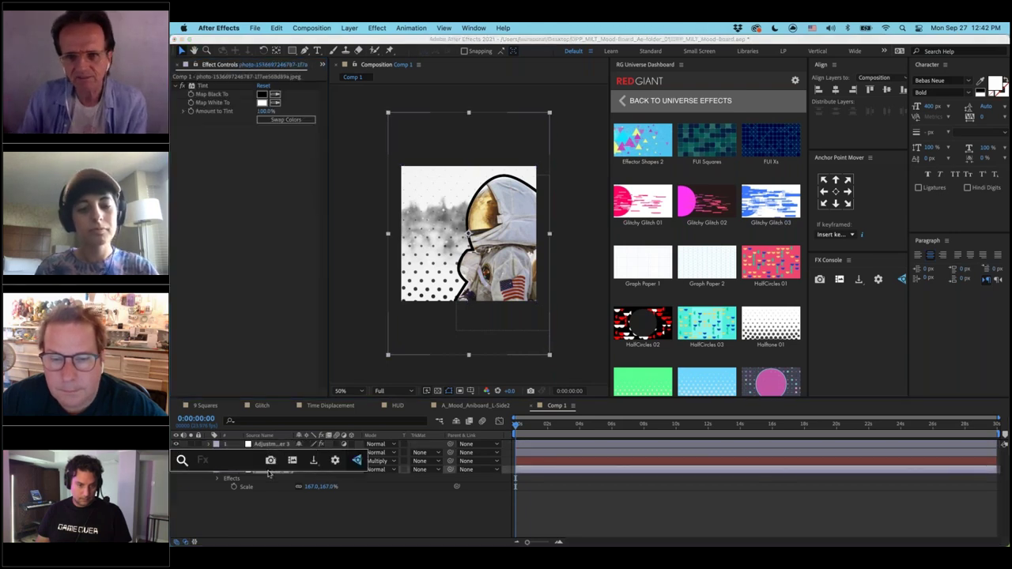
text(cur)
key(Return)
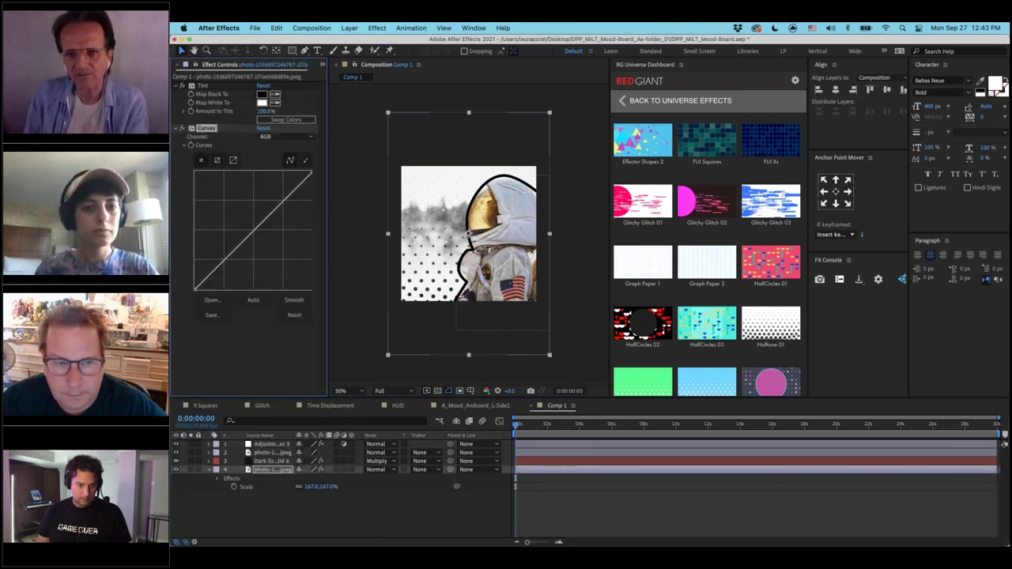
mouse_move(259, 242)
mouse_down()
mouse_move(272, 271)
mouse_move(264, 261)
mouse_up()
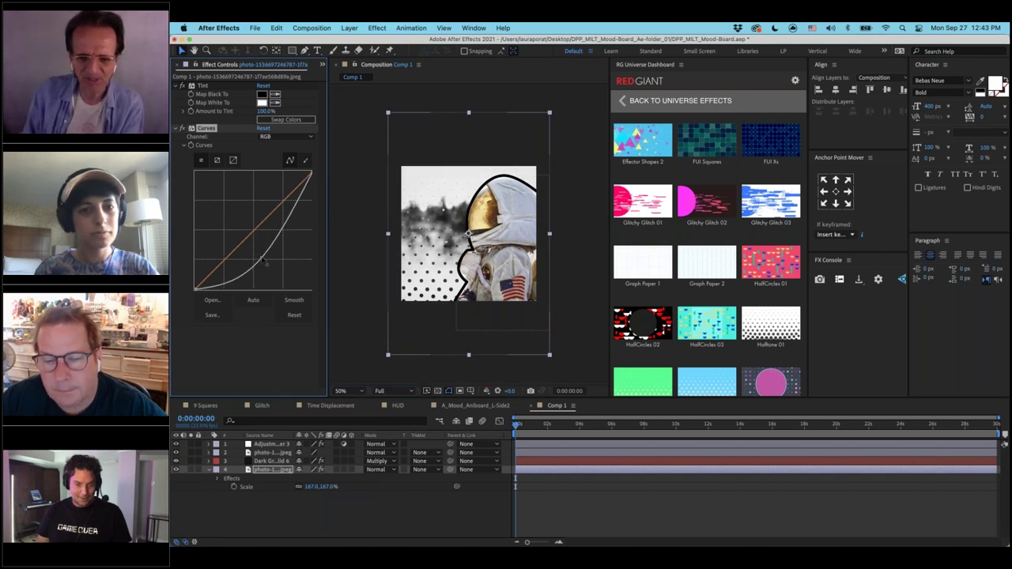
click(271, 445)
key(ctrl+space)
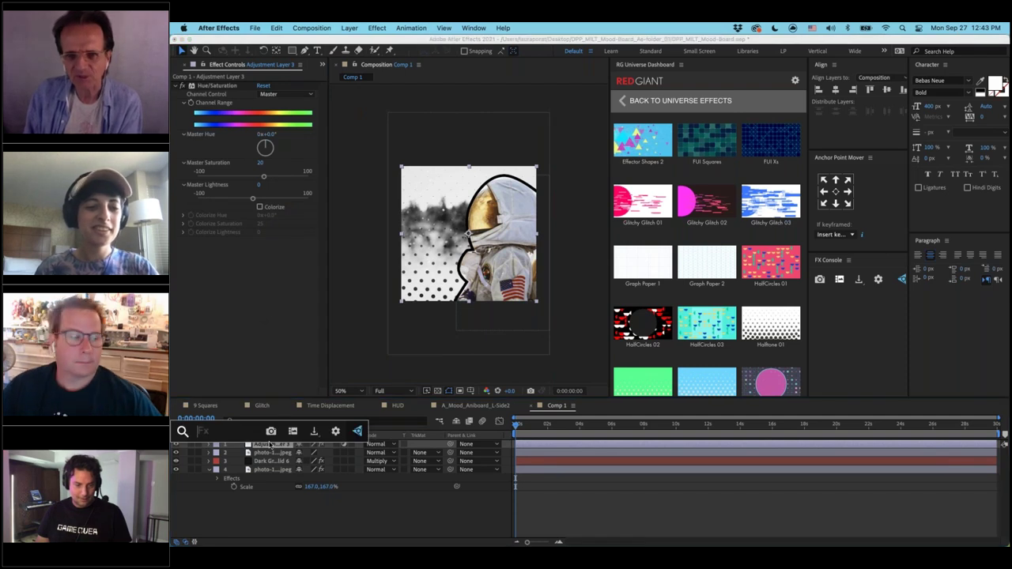
Search FX Console for noise, then grain, and apply uni.Grain16 to Adjustment Layer 3
text(noise)
scroll(245, 507, down, 1)
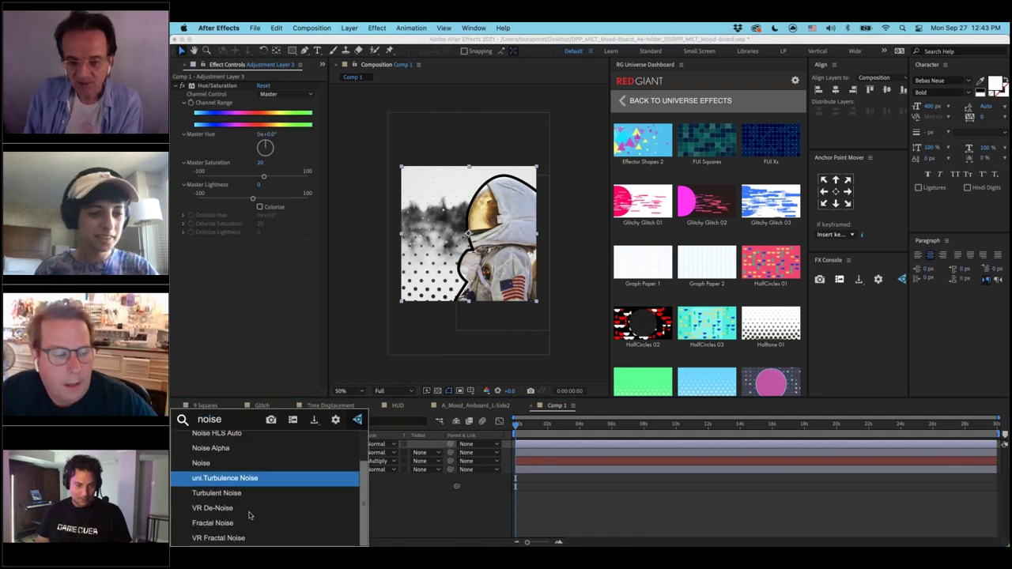
key(BackSpace)
key(BackSpace)
key(BackSpace)
key(BackSpace)
key(BackSpace)
text(grain)
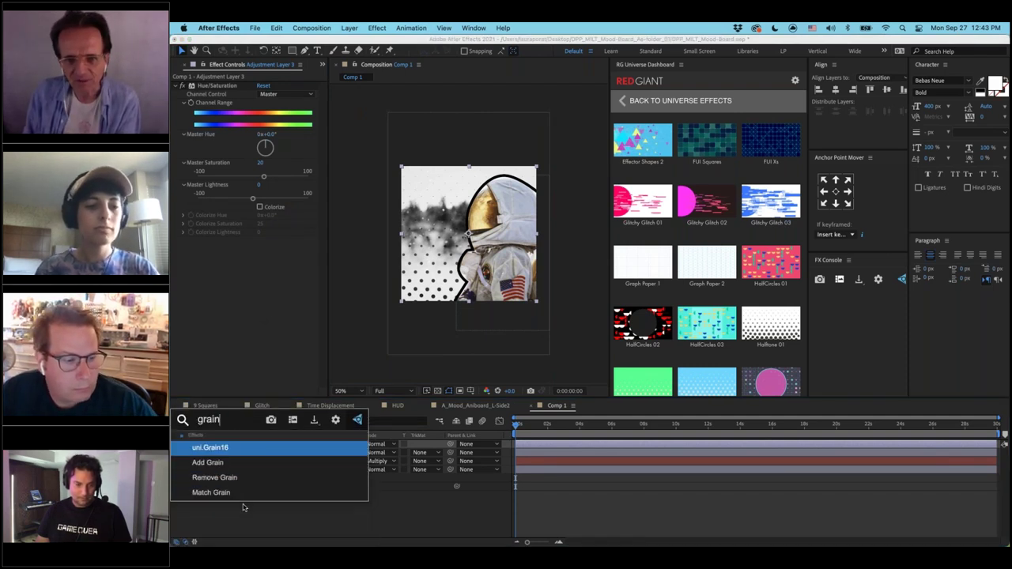
key(Return)
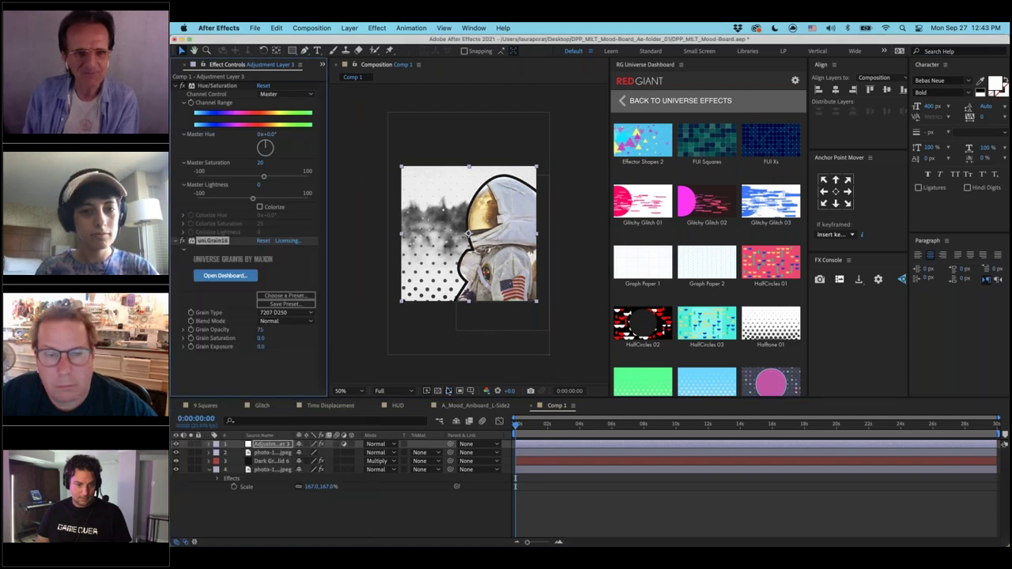
click(605, 513)
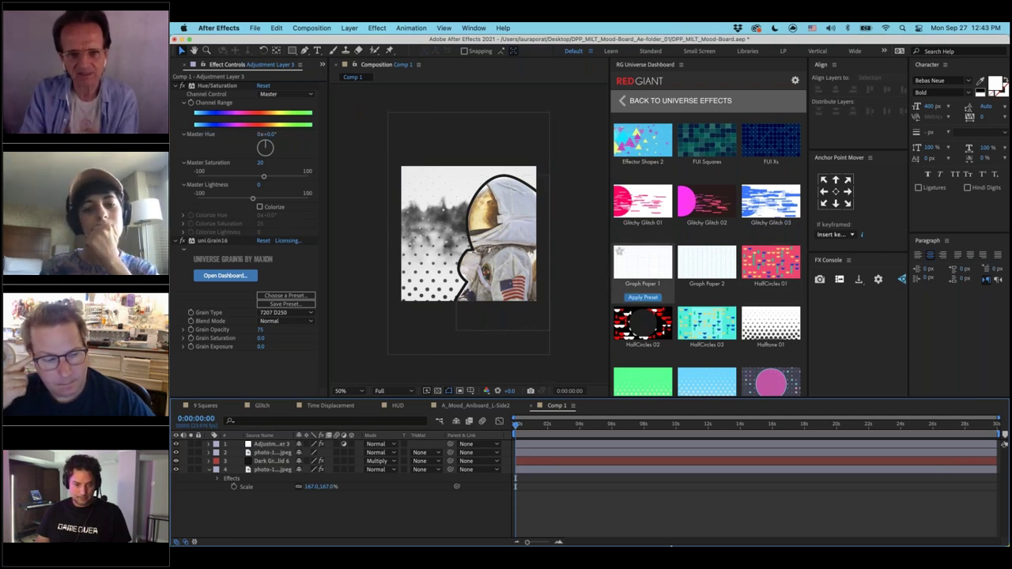
Back in After Effects, browse the Universe Dashboard presets and apply Vaporwave Sun 01
click(738, 530)
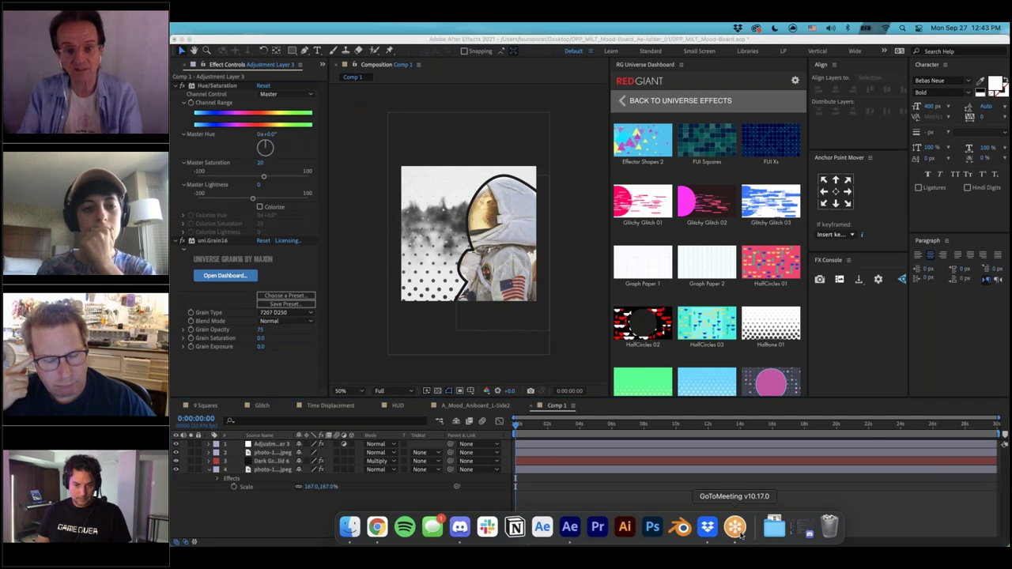
click(299, 520)
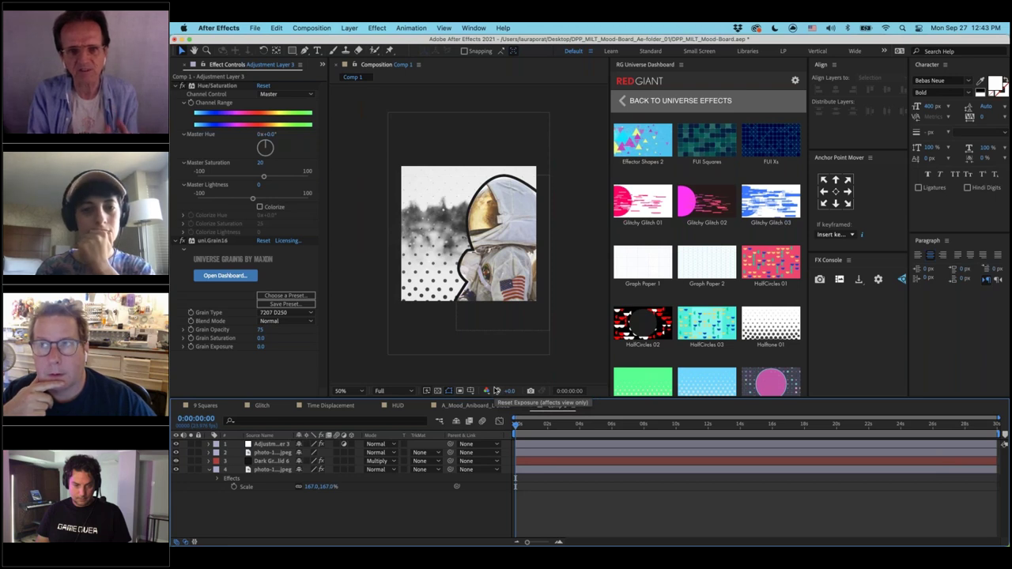
scroll(701, 276, down, 3)
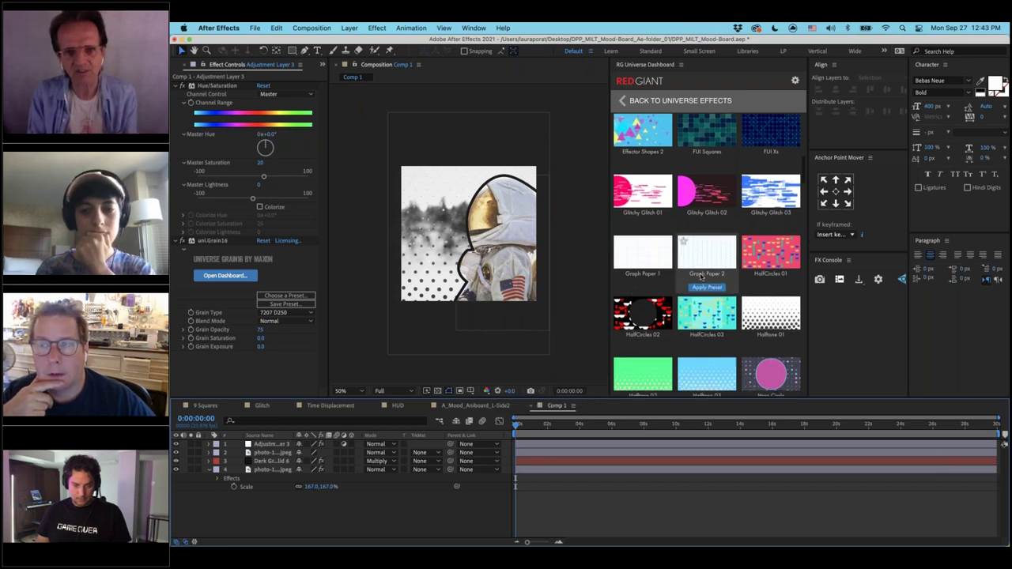
scroll(701, 276, down, 6)
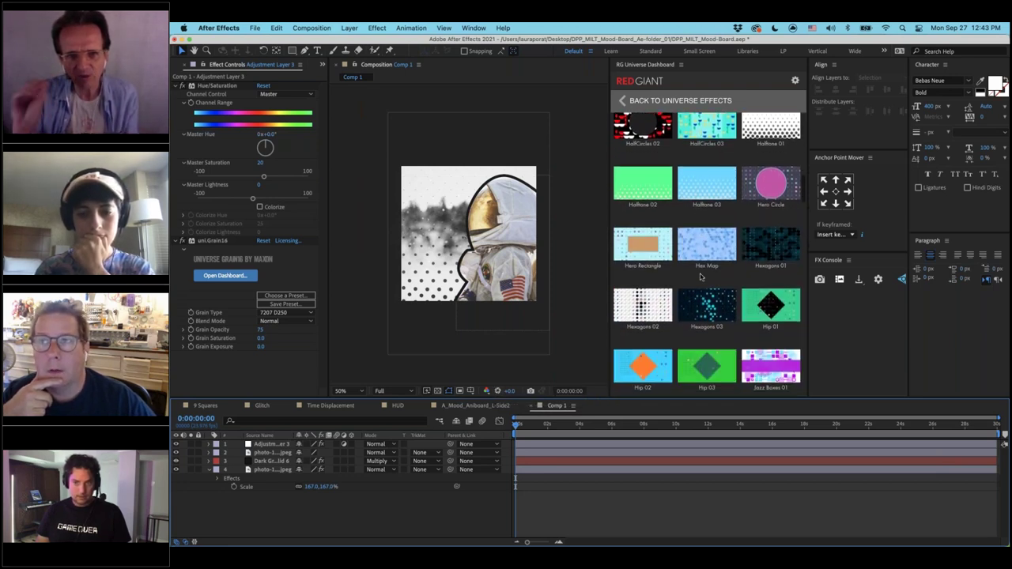
scroll(701, 276, down, 4)
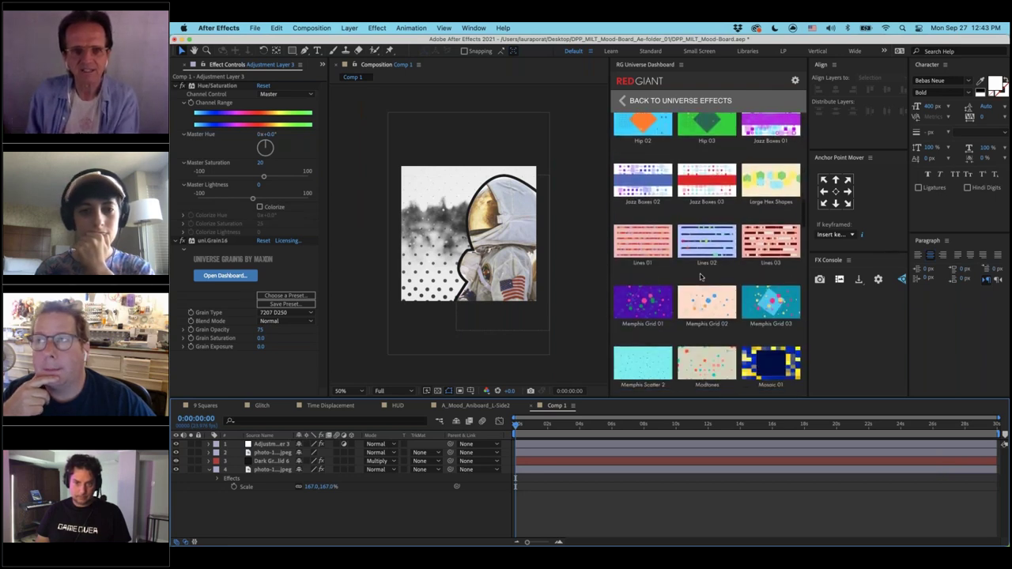
scroll(701, 276, down, 3)
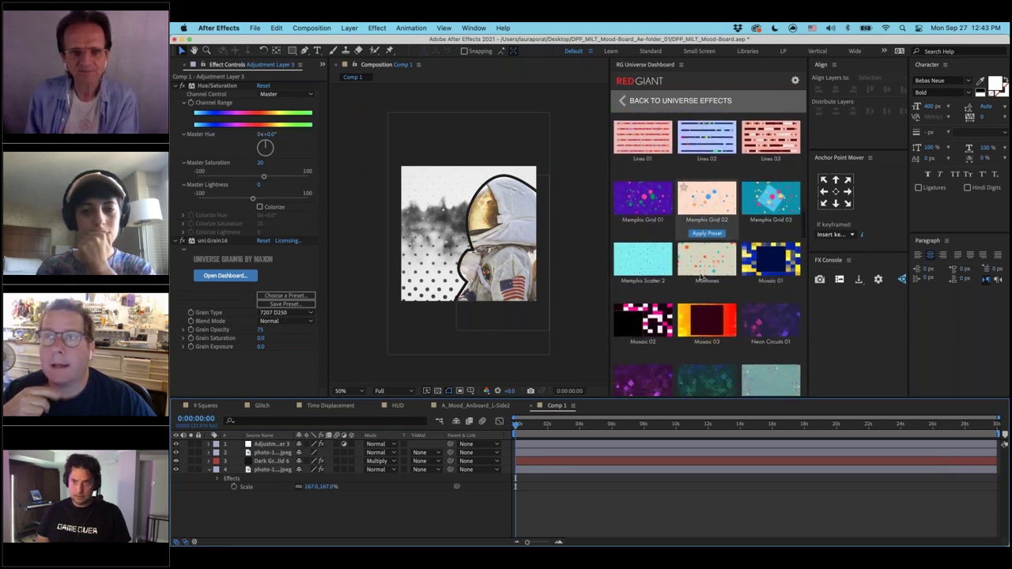
scroll(700, 276, down, 3)
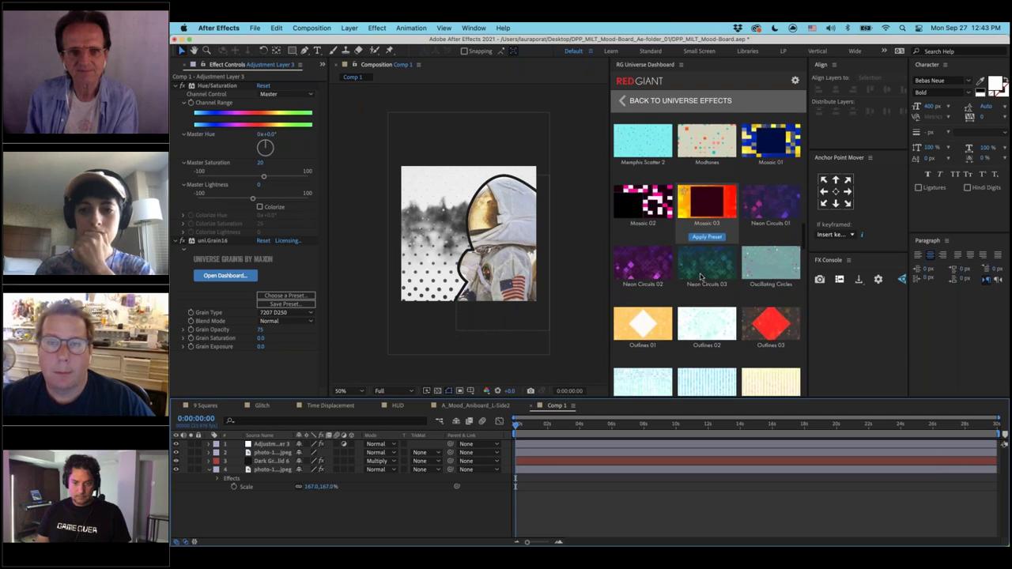
scroll(701, 276, down, 2)
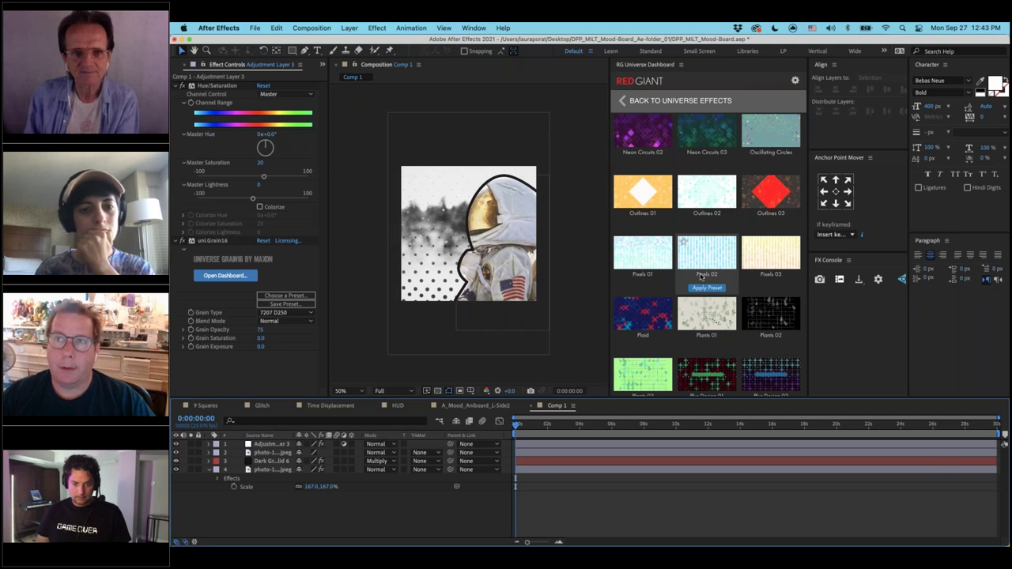
click(705, 287)
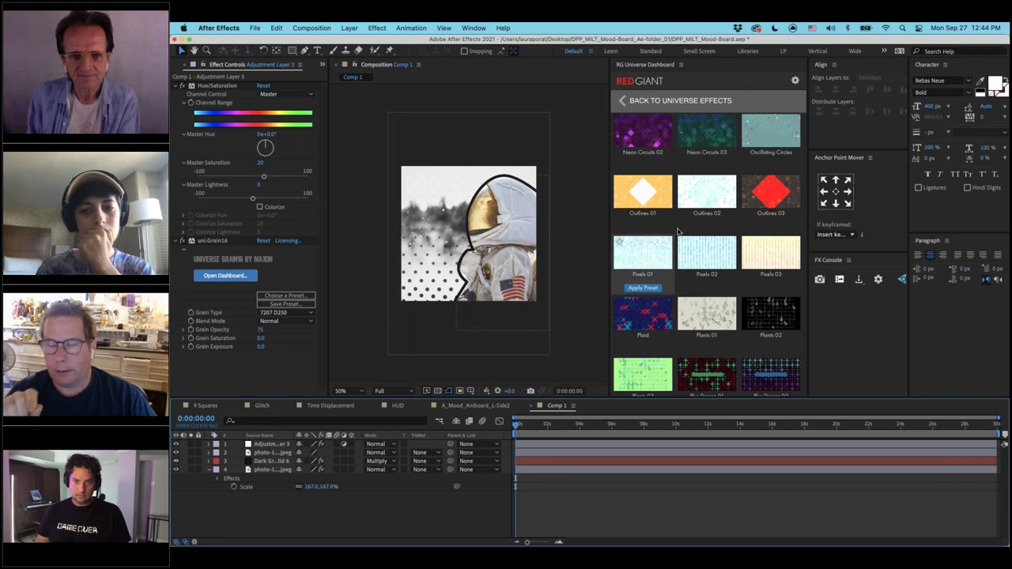
Scroll further down the Universe Dashboard preset grid
scroll(681, 231, down, 3)
scroll(682, 231, down, 5)
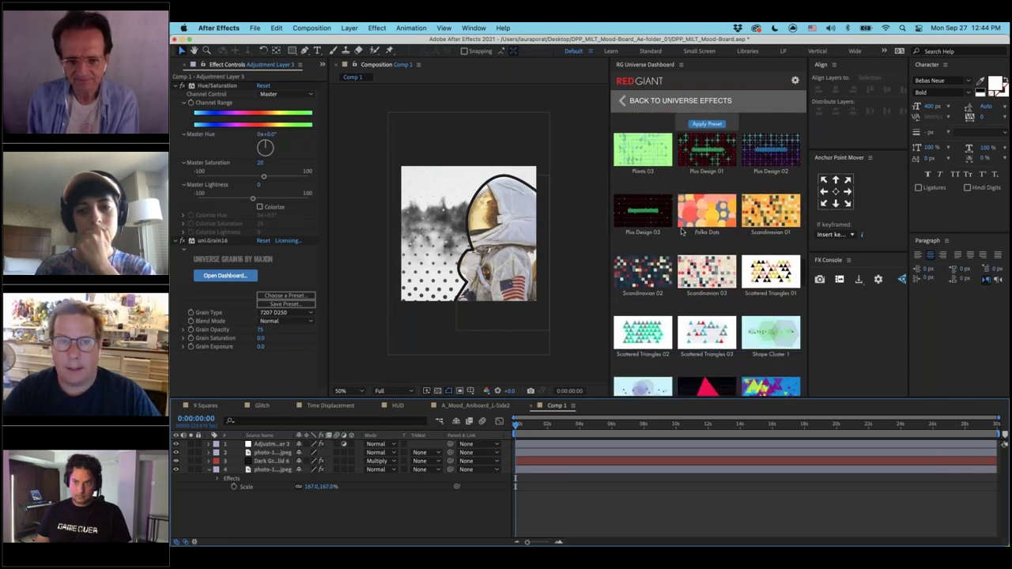
scroll(681, 231, down, 5)
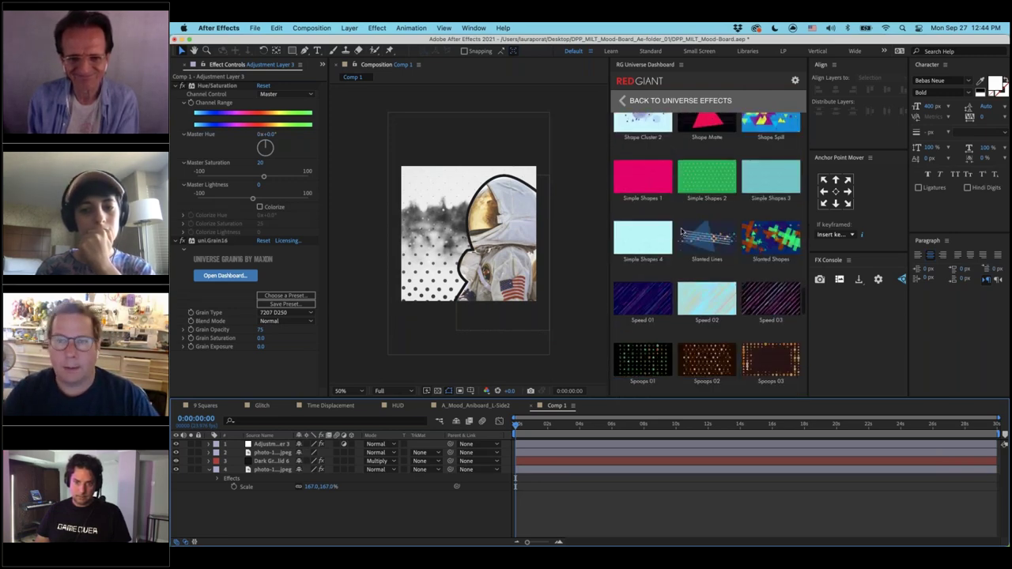
scroll(682, 231, down, 3)
scroll(681, 231, down, 5)
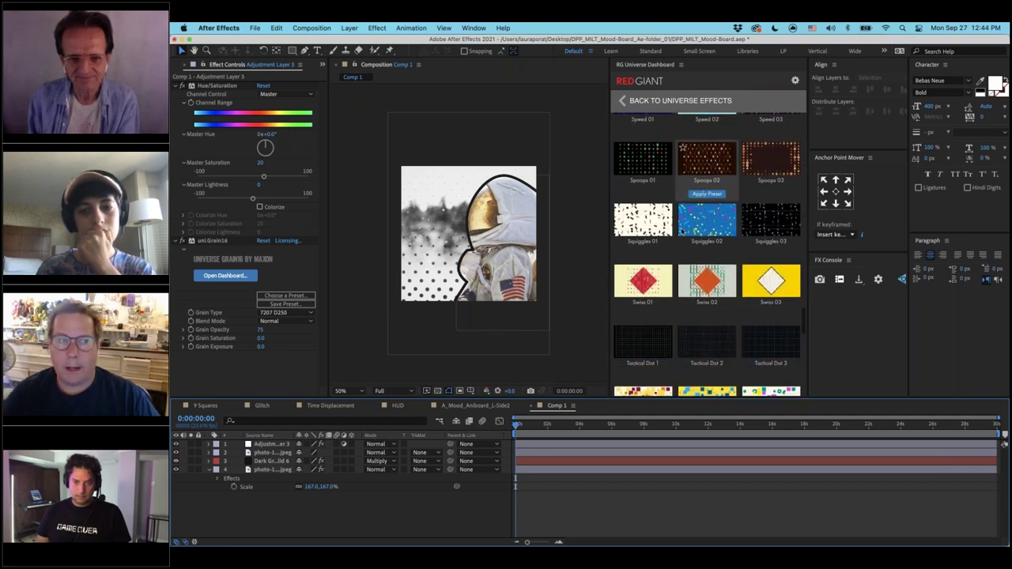
scroll(682, 231, down, 5)
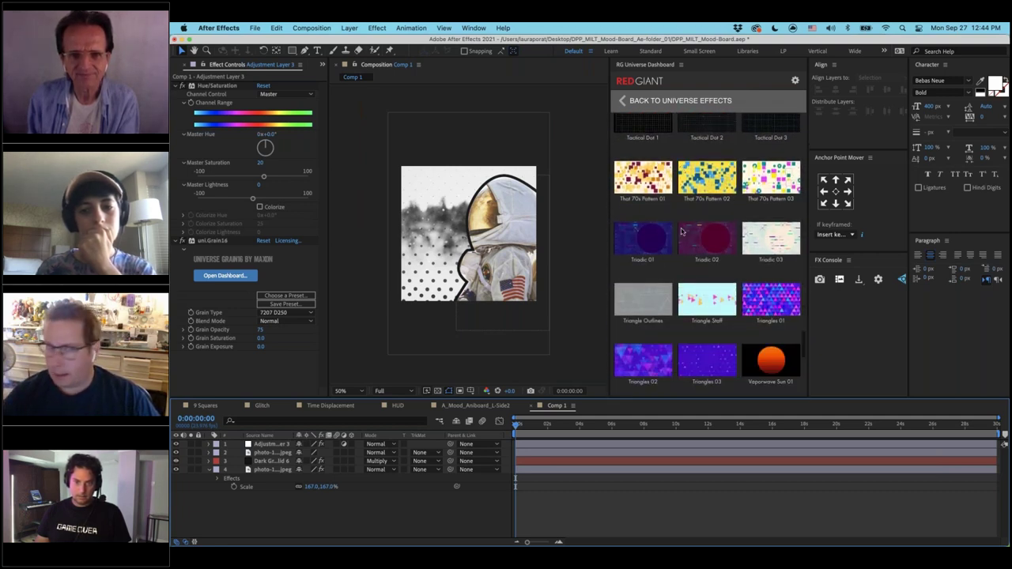
mouse_move(682, 230)
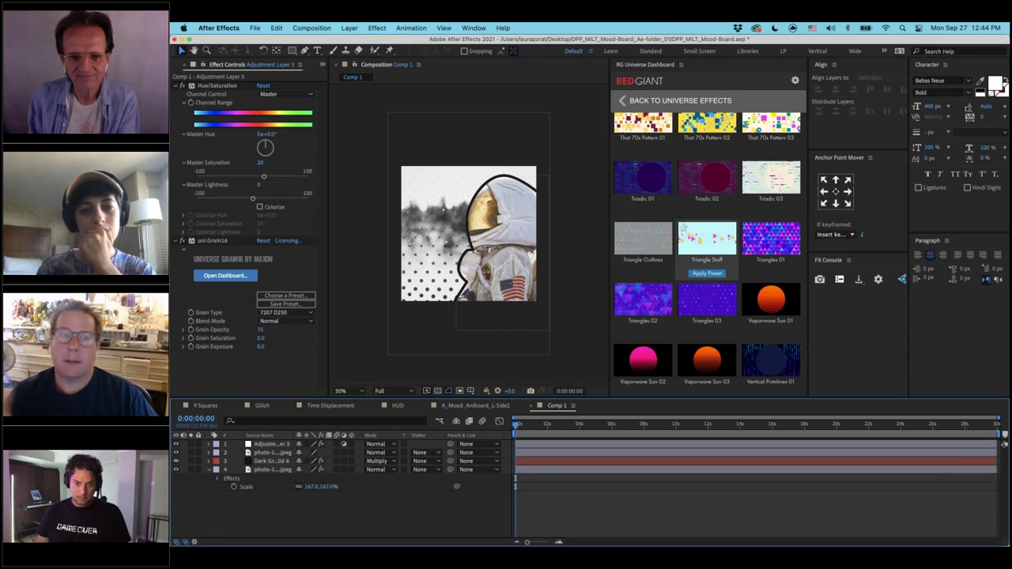
scroll(682, 231, down, 1)
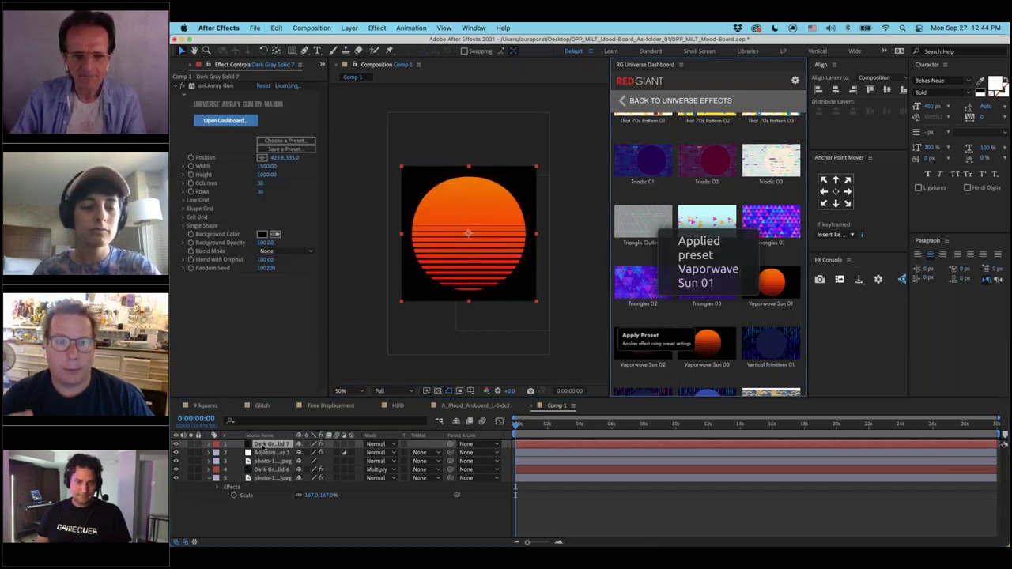
Move the sun solid below the astronaut photo and expand its Cell Grid and Shape Grid settings
drag(264, 446, 265, 470)
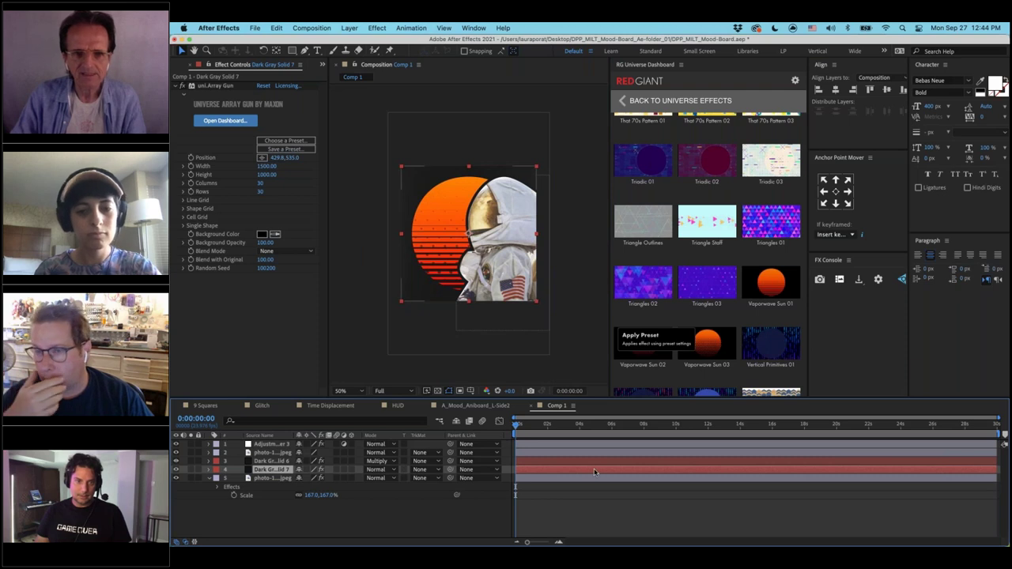
click(585, 517)
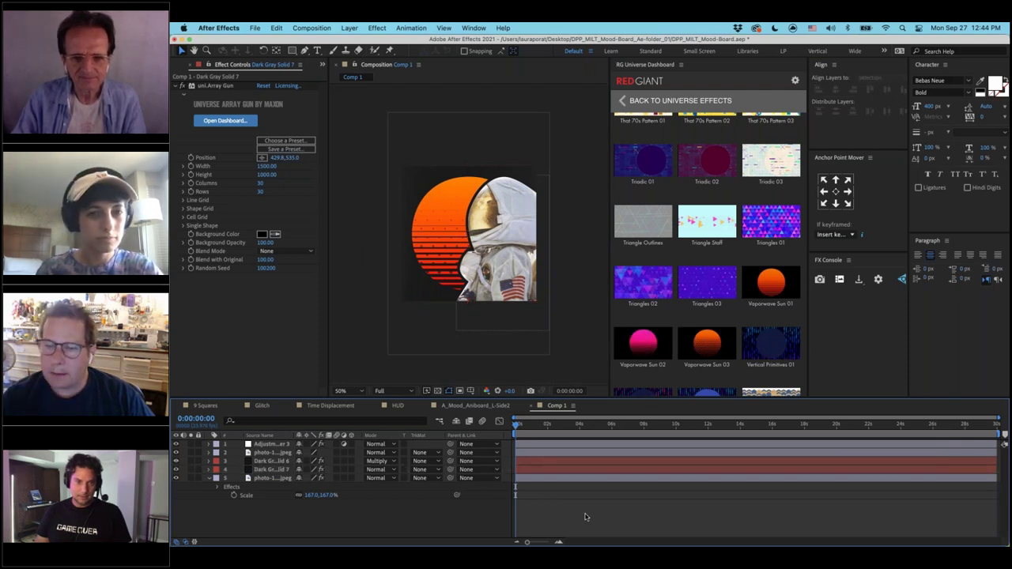
click(272, 470)
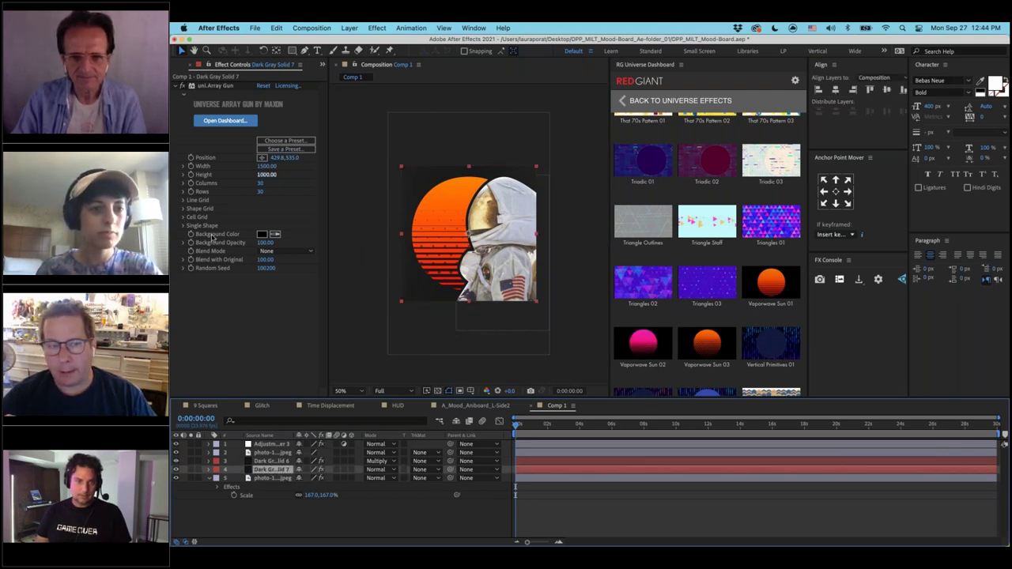
click(183, 216)
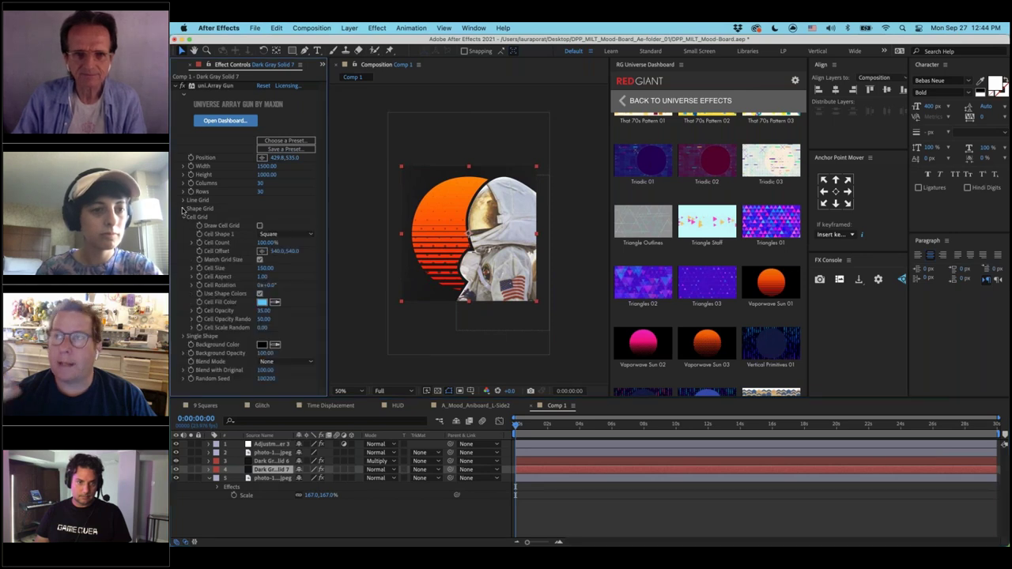
click(183, 209)
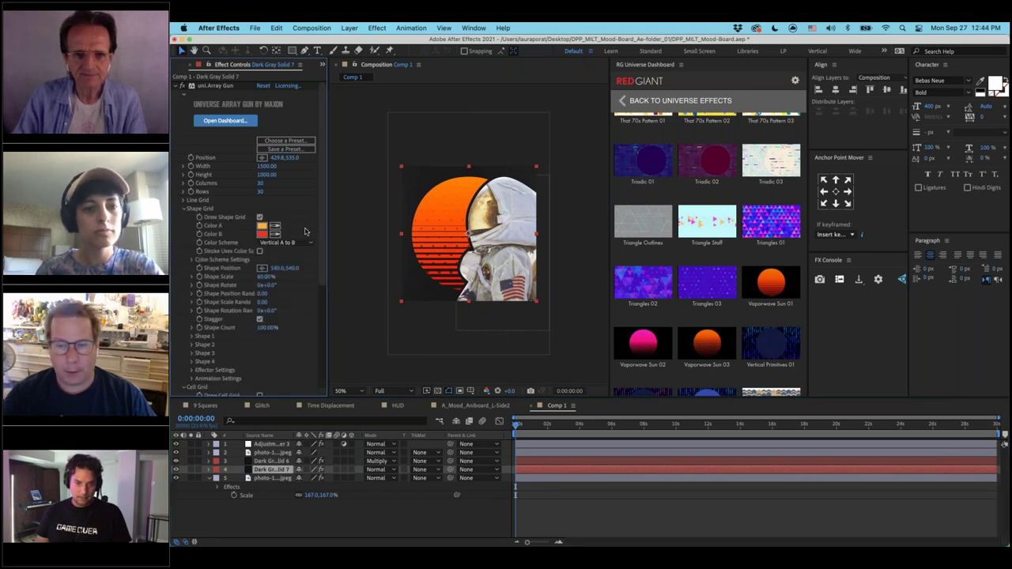
Set Color B to black and Color A to a bright saturated purple
click(262, 235)
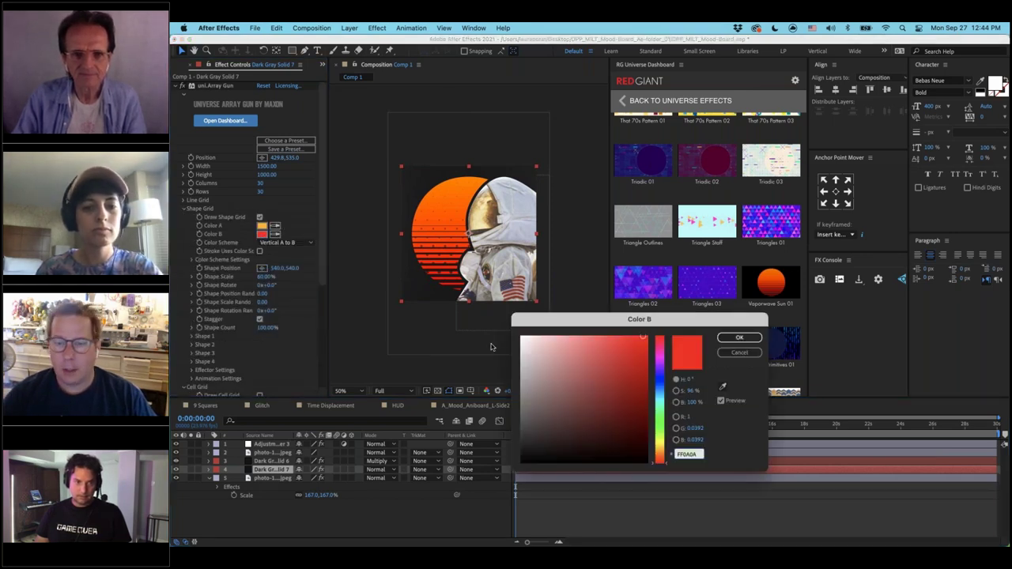
click(522, 462)
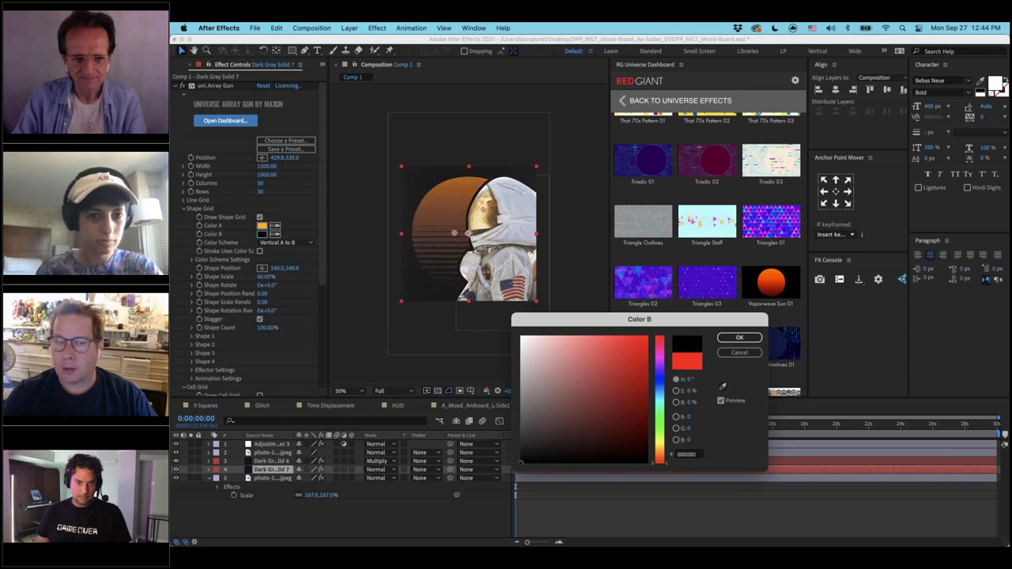
key(Return)
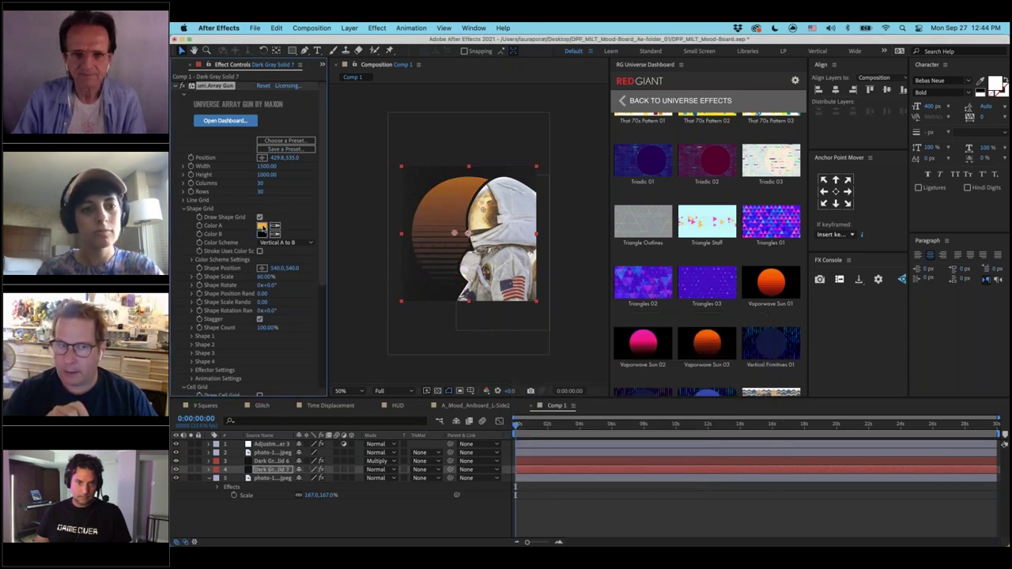
click(262, 225)
click(660, 392)
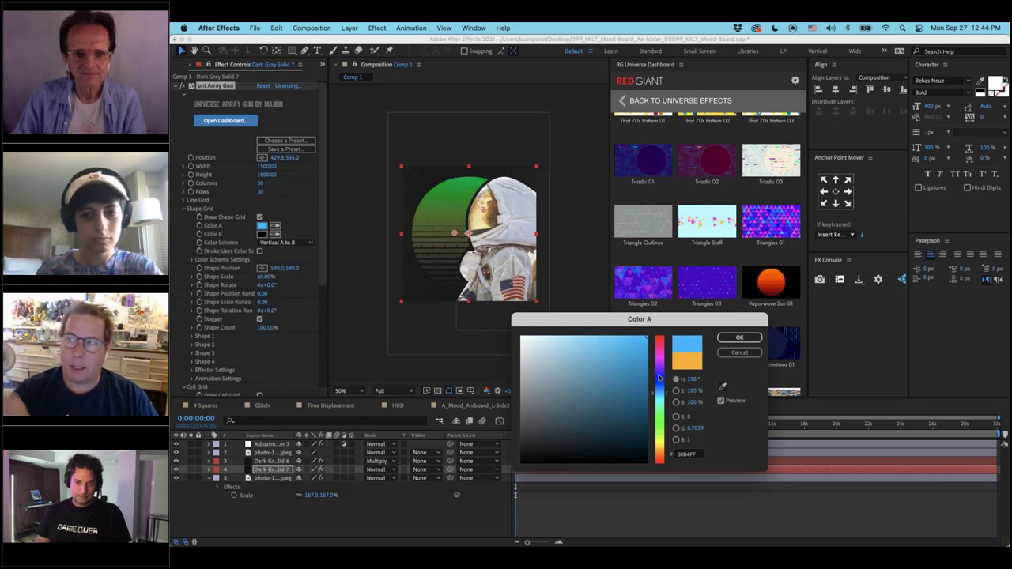
click(660, 363)
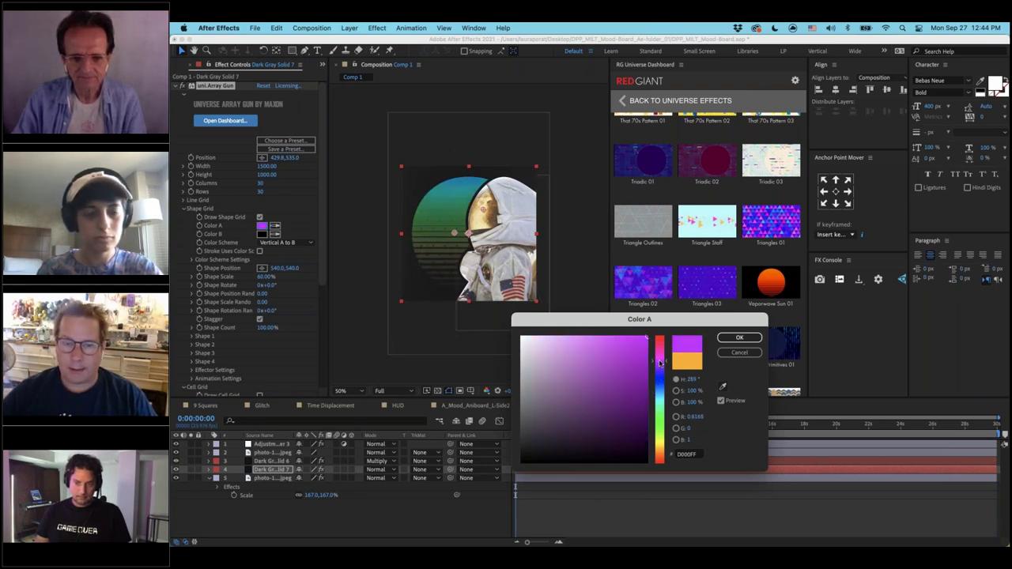
click(620, 373)
drag(620, 372, 647, 337)
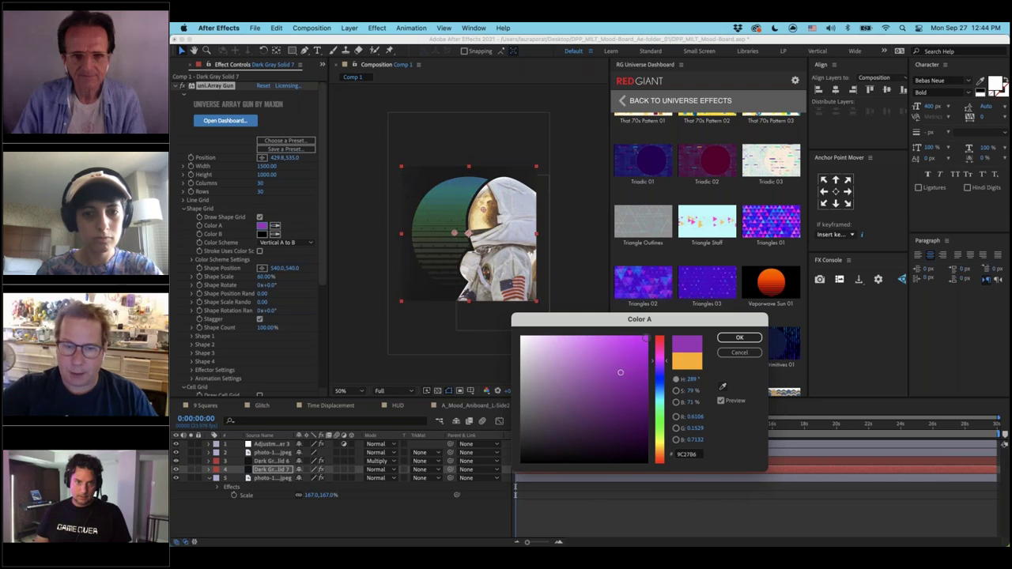
key(Return)
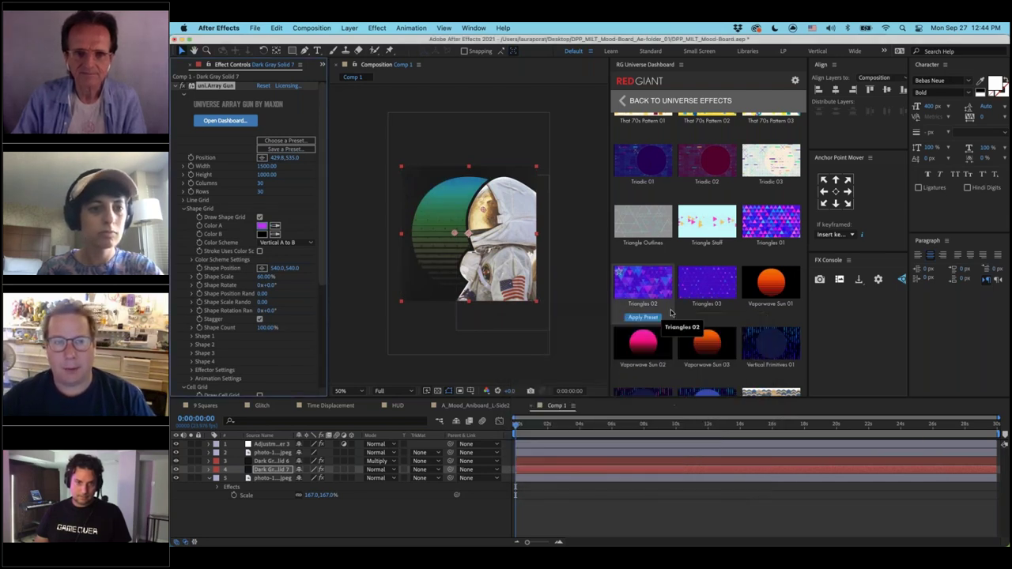
Choose a shape grid color scheme and change Color A to golden yellow FFC900
click(285, 242)
click(287, 264)
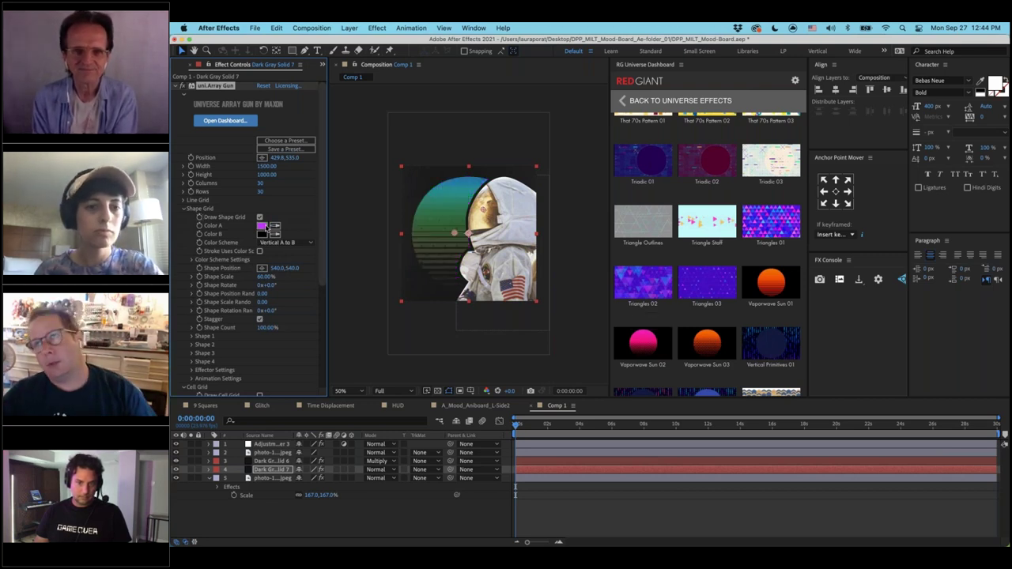
click(264, 226)
drag(657, 438, 659, 449)
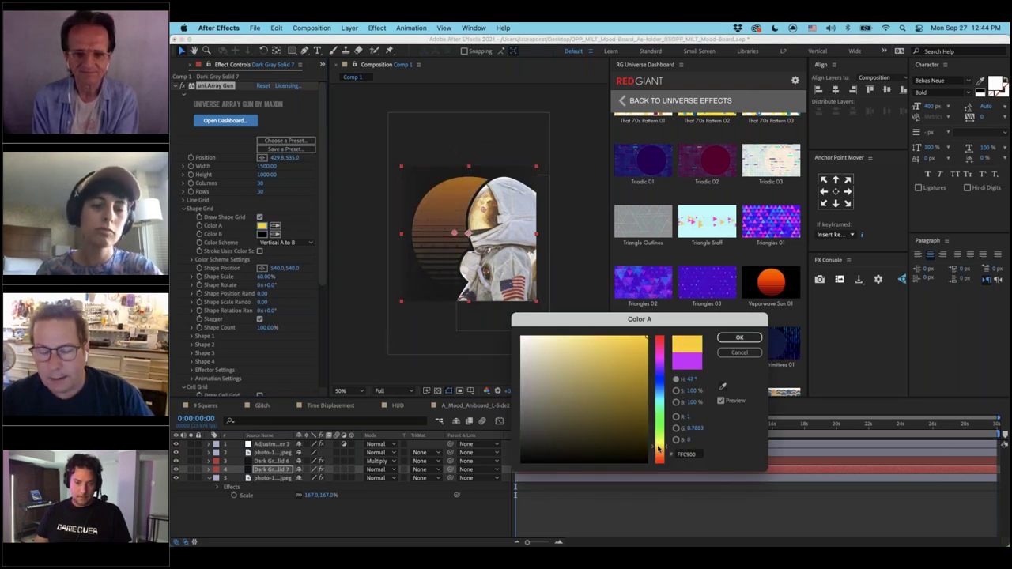
key(Return)
click(600, 526)
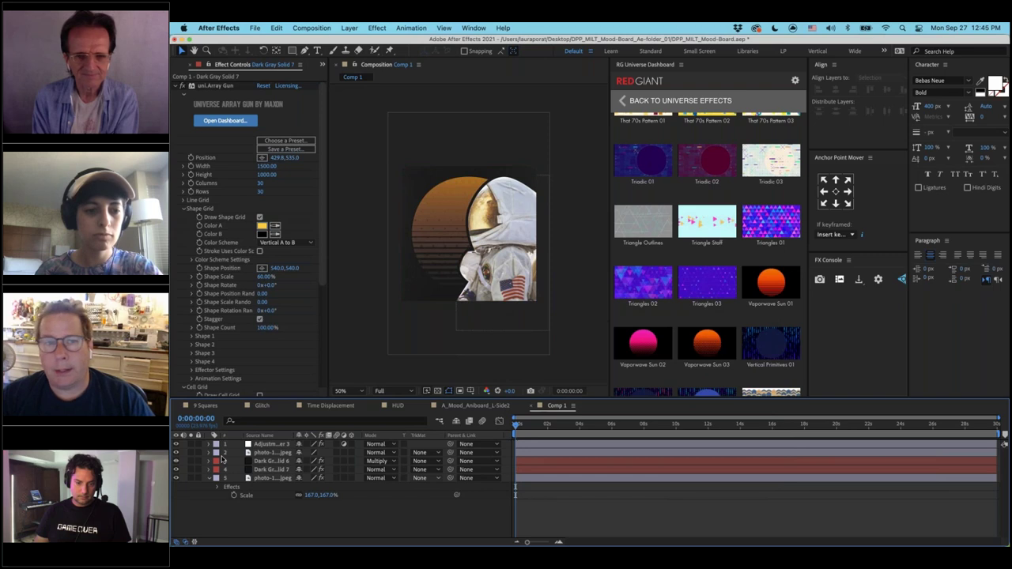
Apply the Vaporwave Sun 02 preset to Dark Gray Solid 7
click(212, 461)
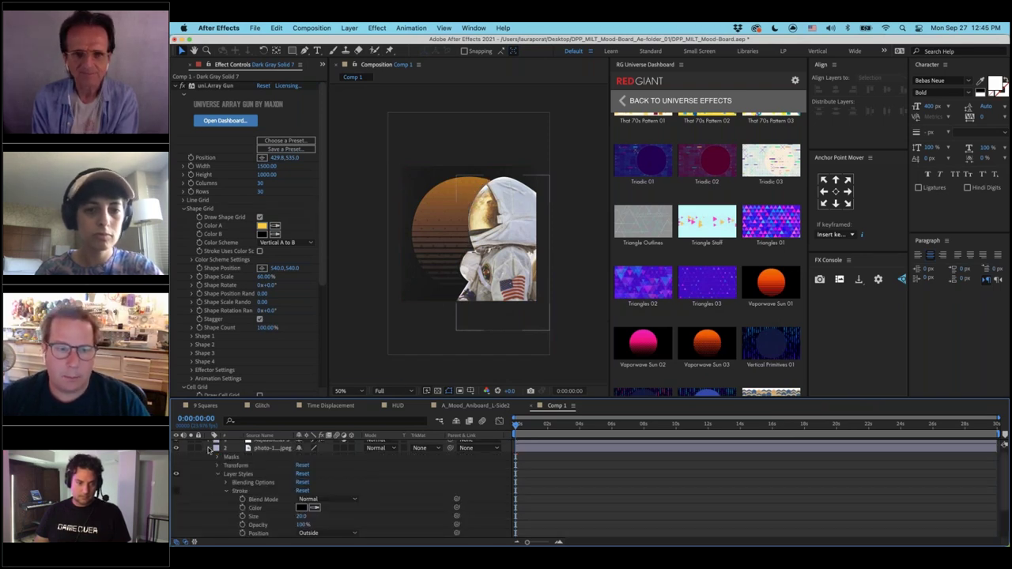
click(209, 450)
click(592, 509)
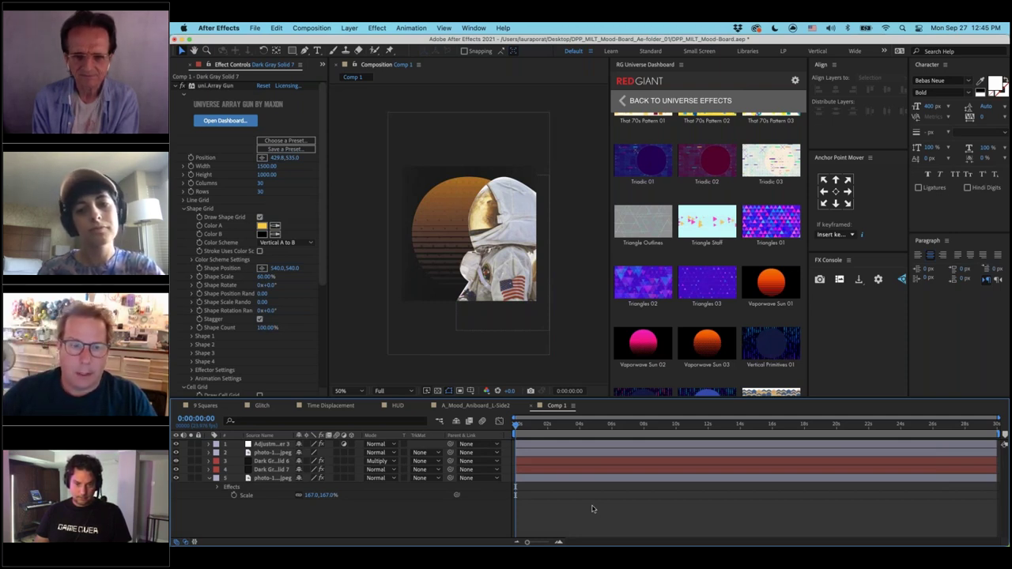
click(271, 469)
click(642, 378)
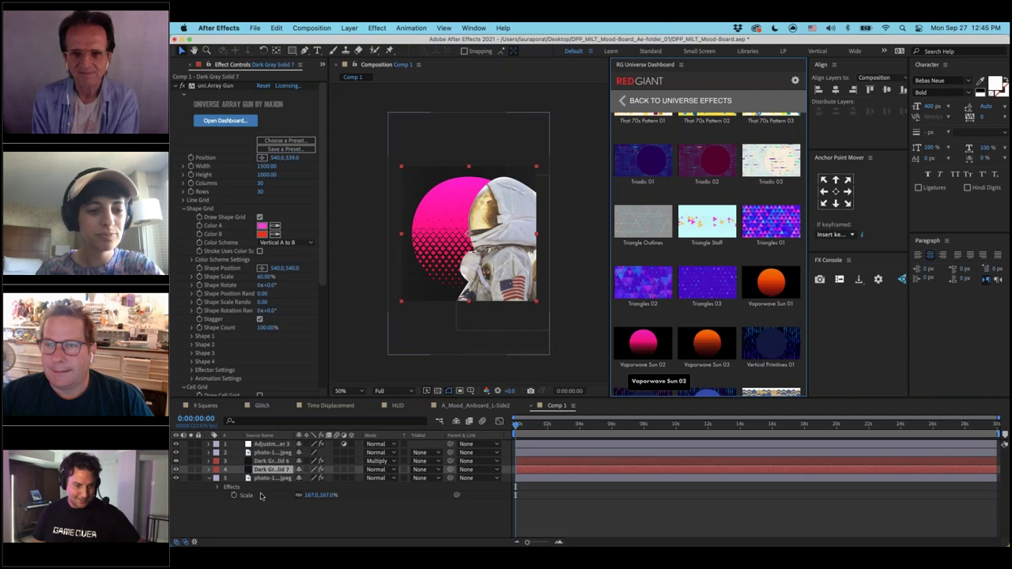
click(269, 461)
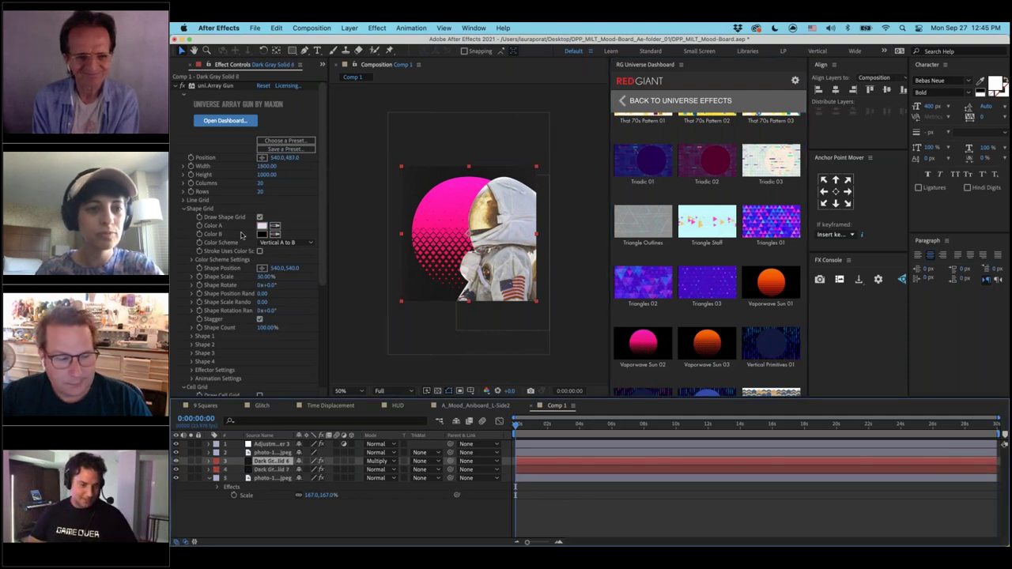
click(277, 469)
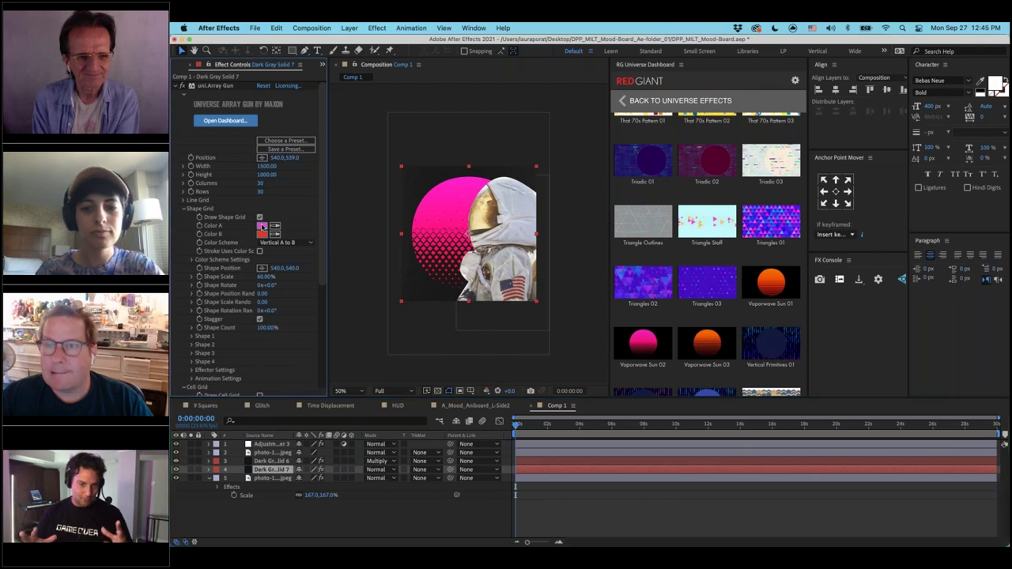
Change the sun's Color A to red FF2222
click(262, 226)
click(661, 334)
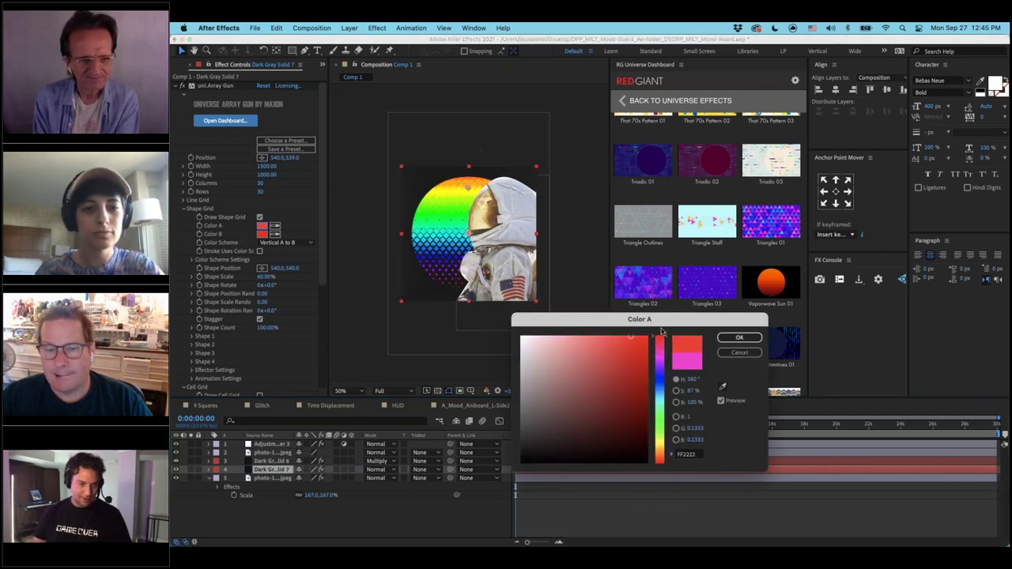
key(Return)
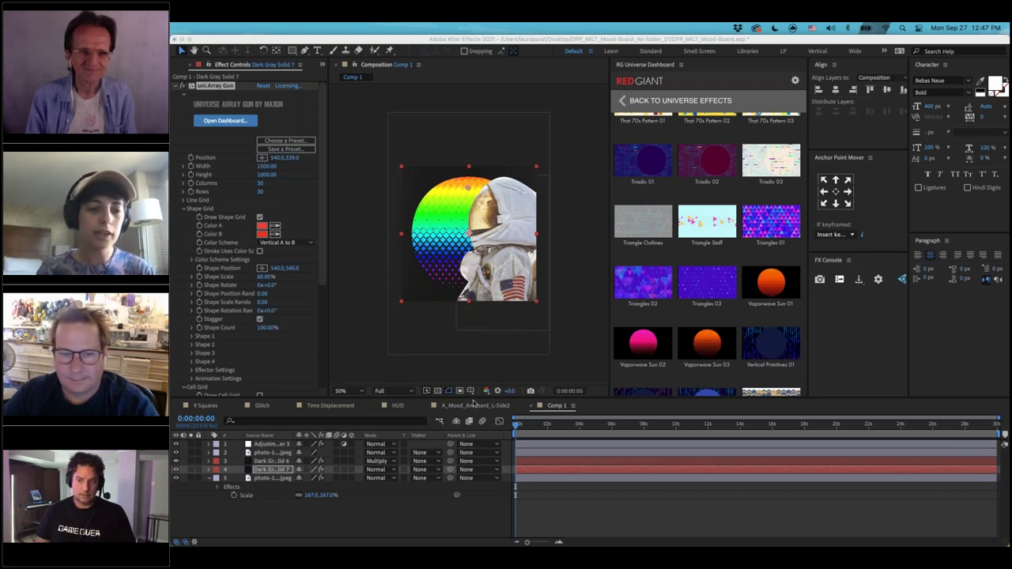
Create a new solid layer and apply the Plants 01 Universe preset to it
click(278, 512)
click(723, 276)
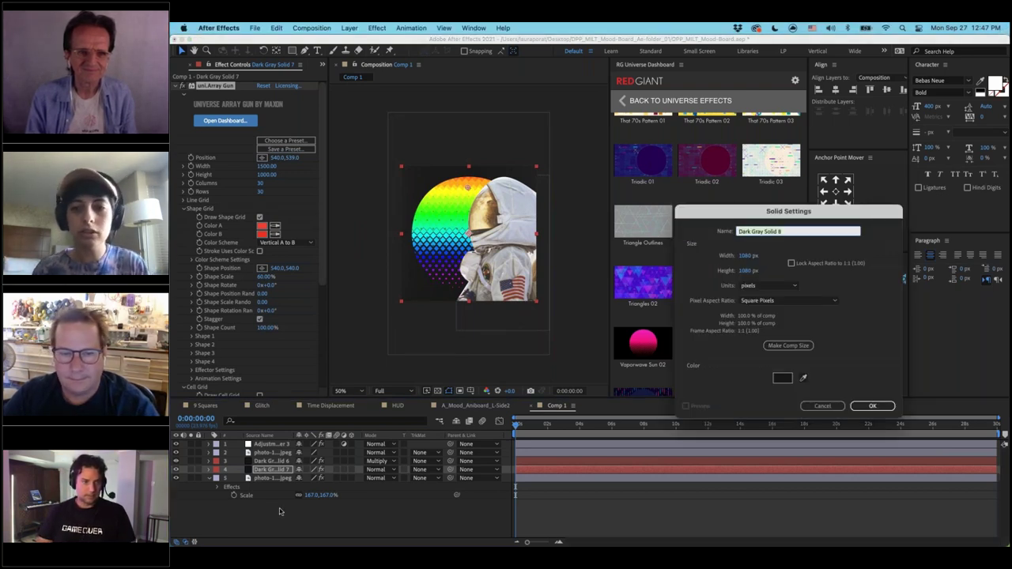
key(Return)
scroll(723, 276, down, 10)
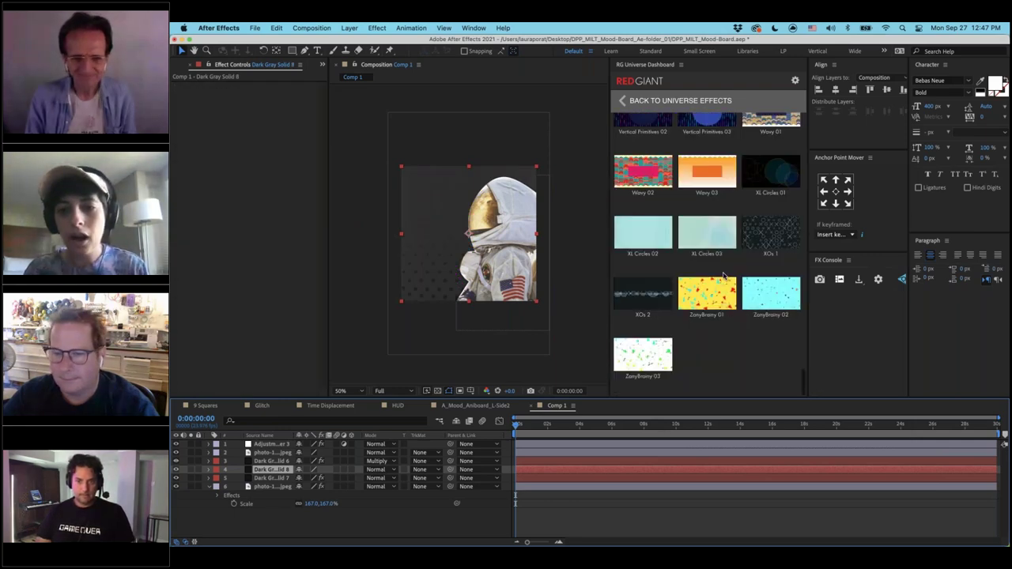
scroll(722, 276, up, 10)
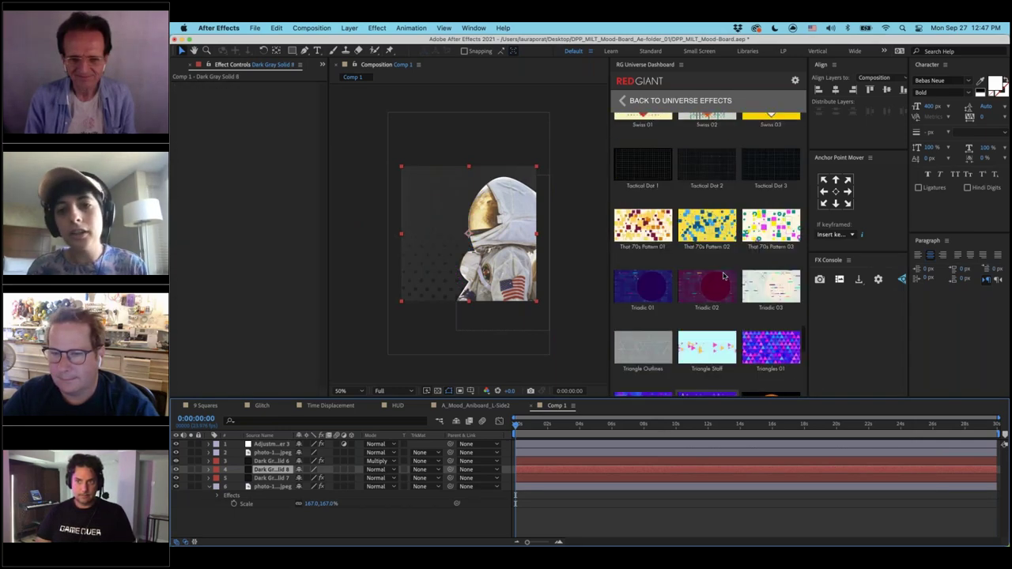
scroll(723, 276, up, 5)
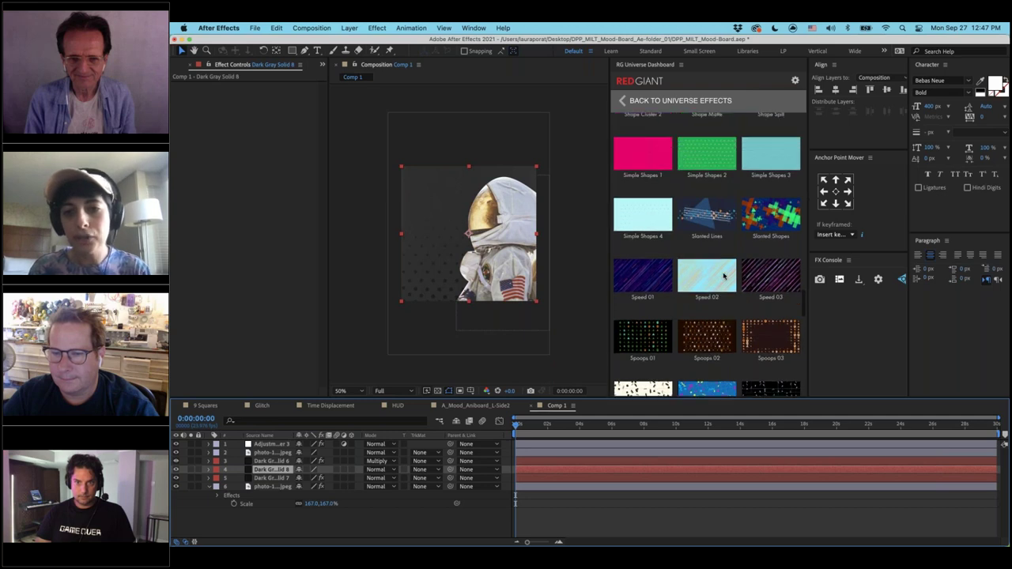
scroll(723, 276, up, 10)
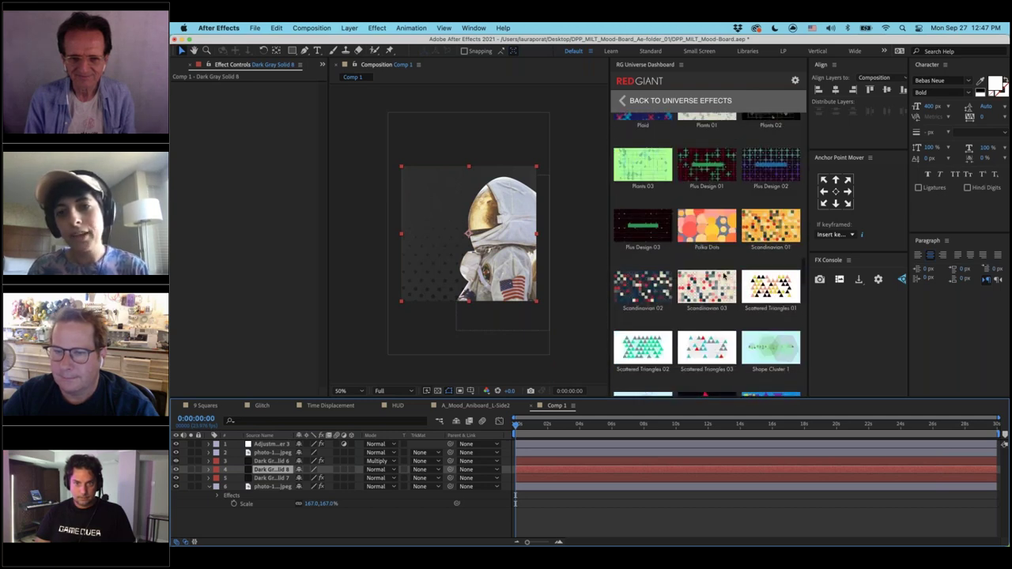
scroll(723, 276, up, 2)
click(712, 317)
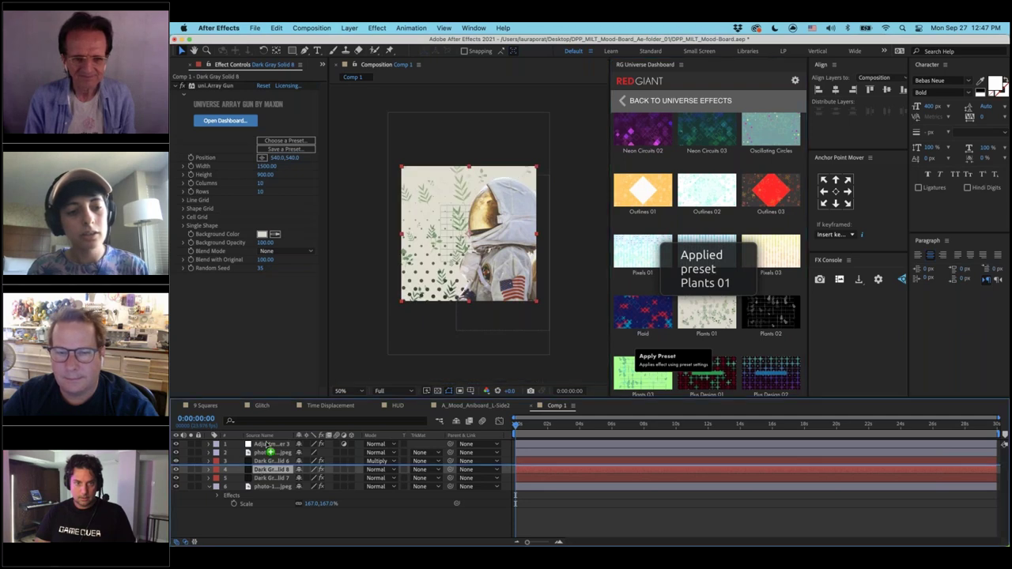
Place the plants solid beneath the astronaut photo layer in the stack
drag(269, 449, 269, 446)
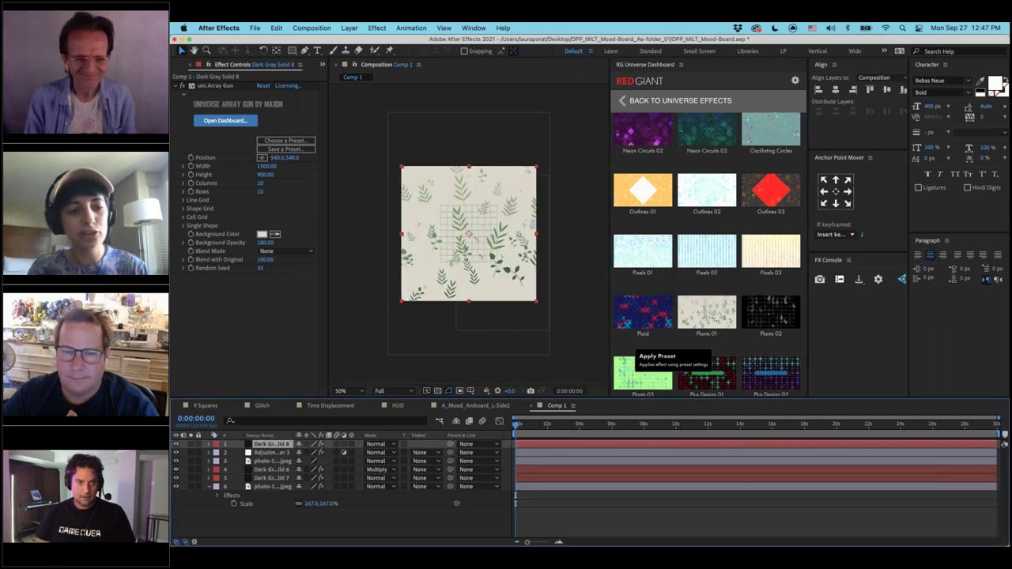
key(super+z)
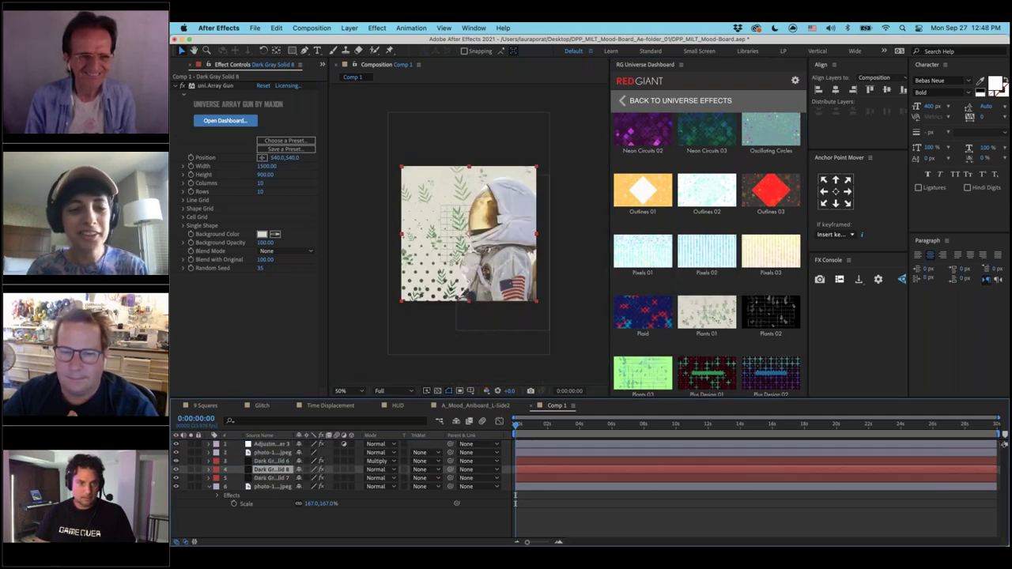
key(super+shift+z)
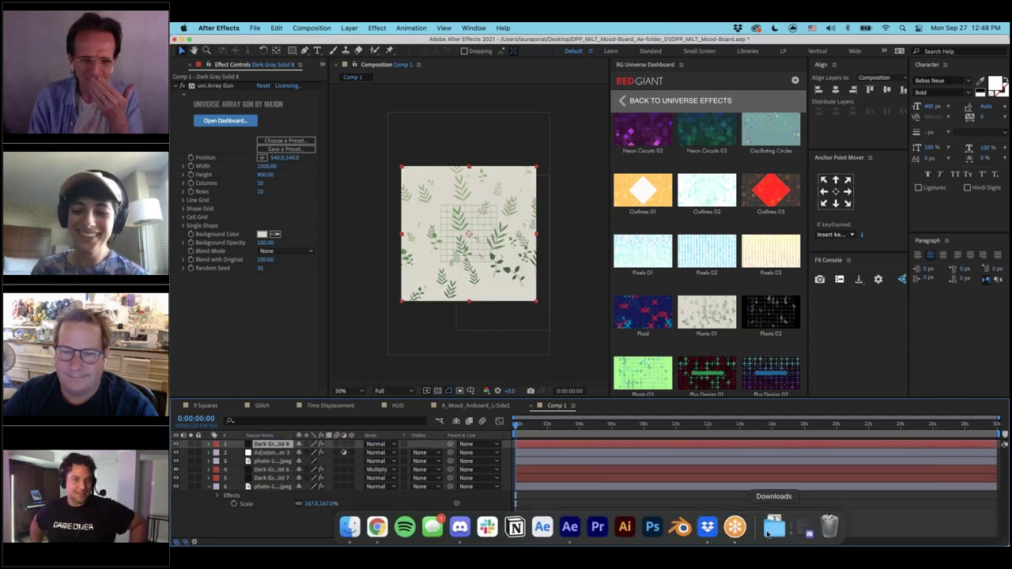
click(735, 527)
click(267, 446)
drag(266, 446, 266, 469)
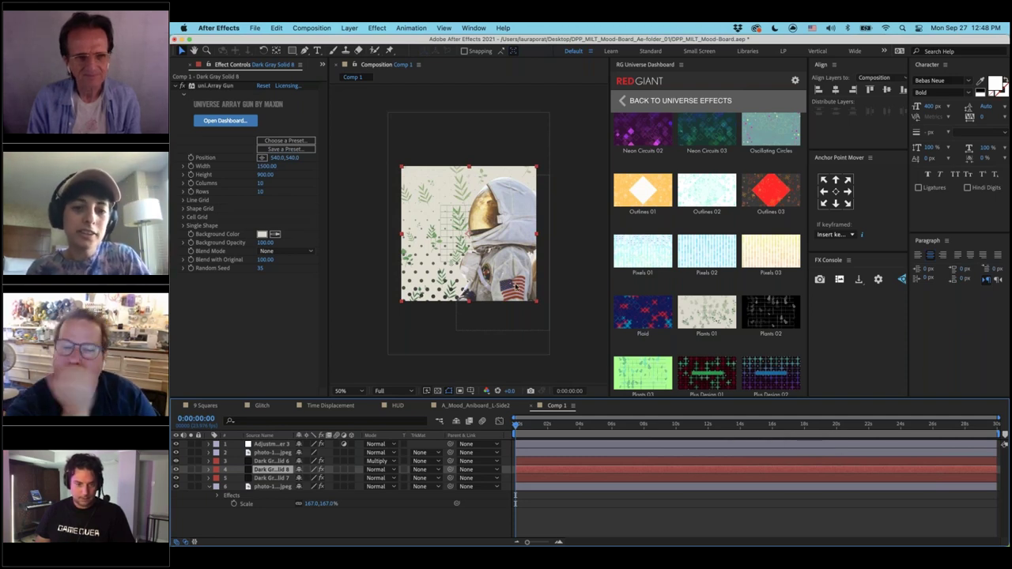
Return to After Effects and save the project with Cmd+S
key(ctrl+space)
key(super+Tab)
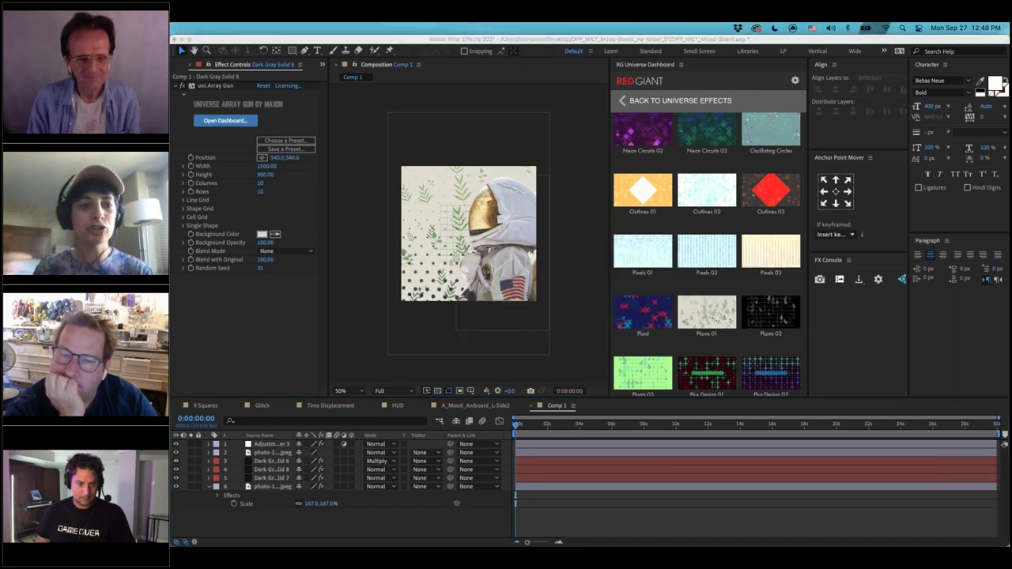
key(super+Tab)
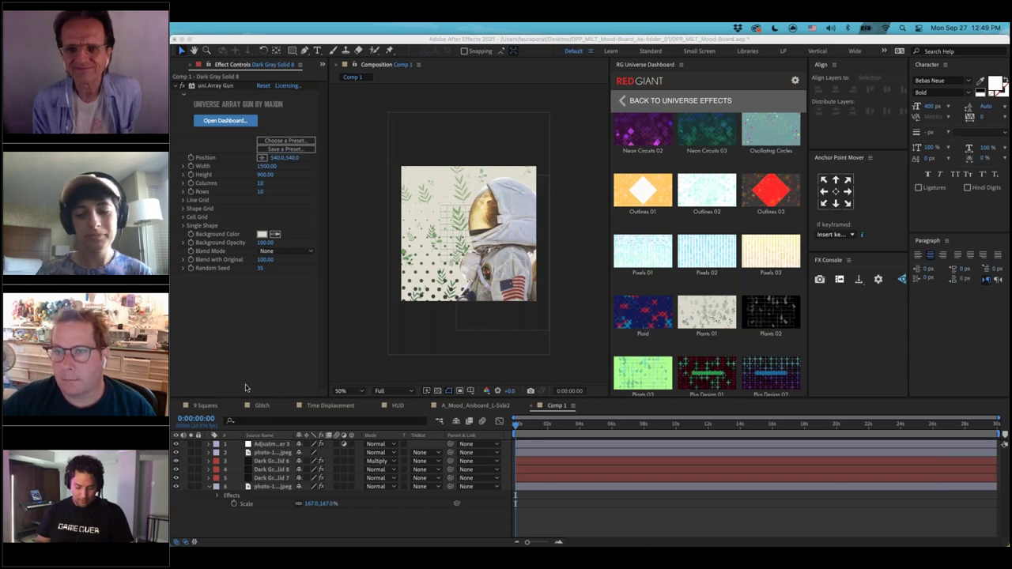
click(269, 457)
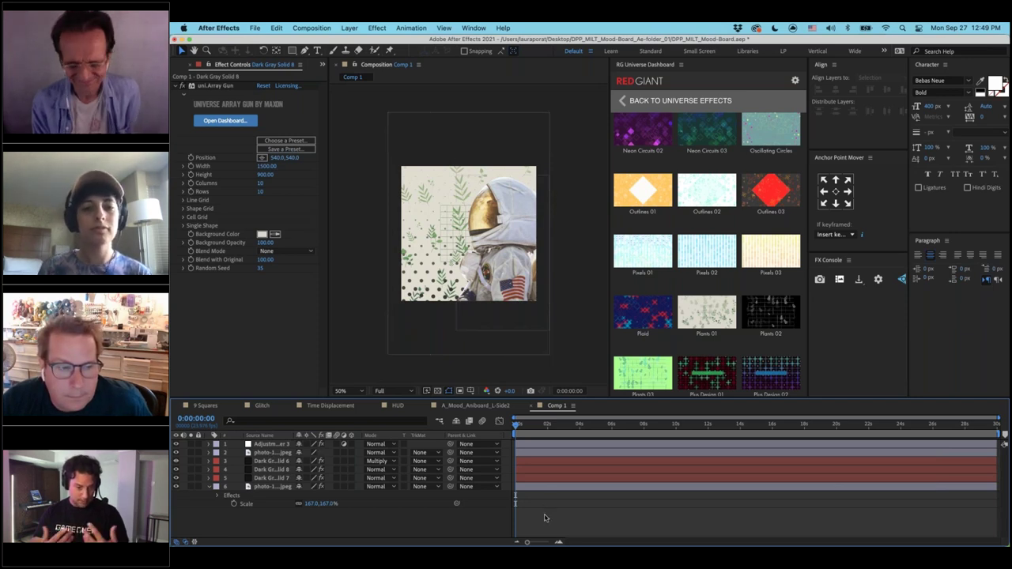
key(super+s)
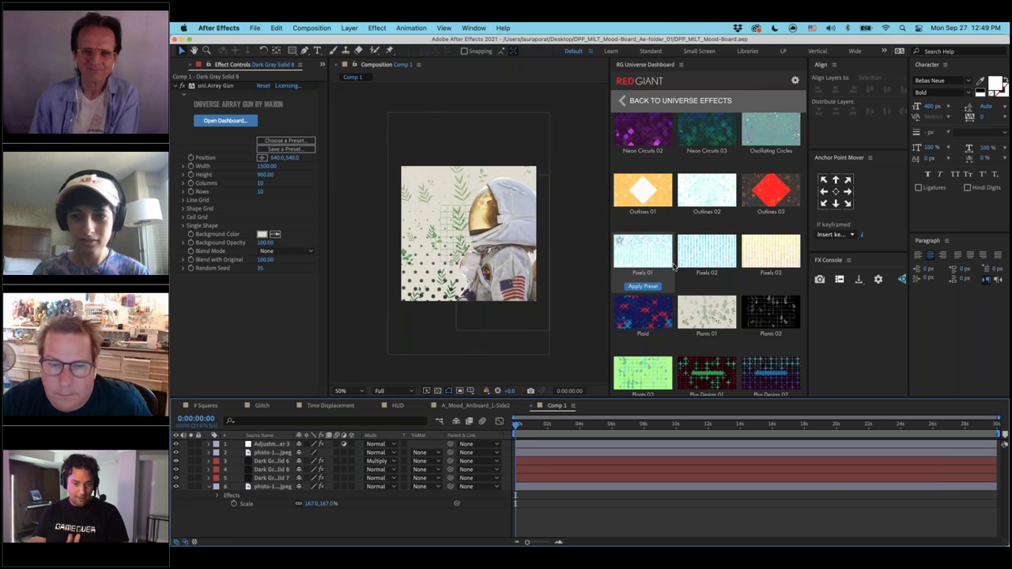
Scroll the RG Universe Dashboard to the Speed presets and start a new 1080×1080 solid
scroll(674, 267, down, 2)
scroll(707, 261, down, 4)
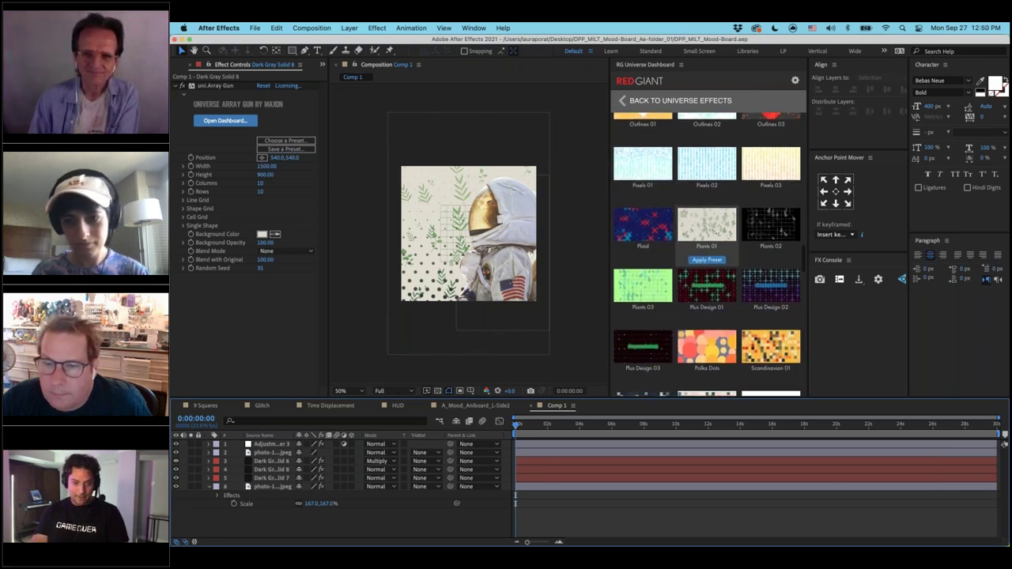
scroll(708, 257, down, 4)
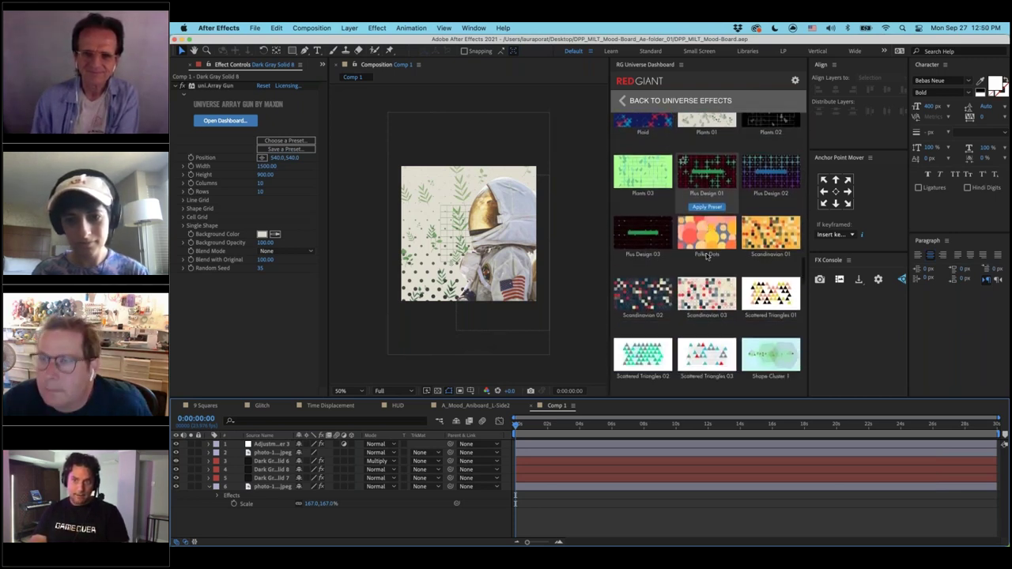
scroll(708, 257, down, 5)
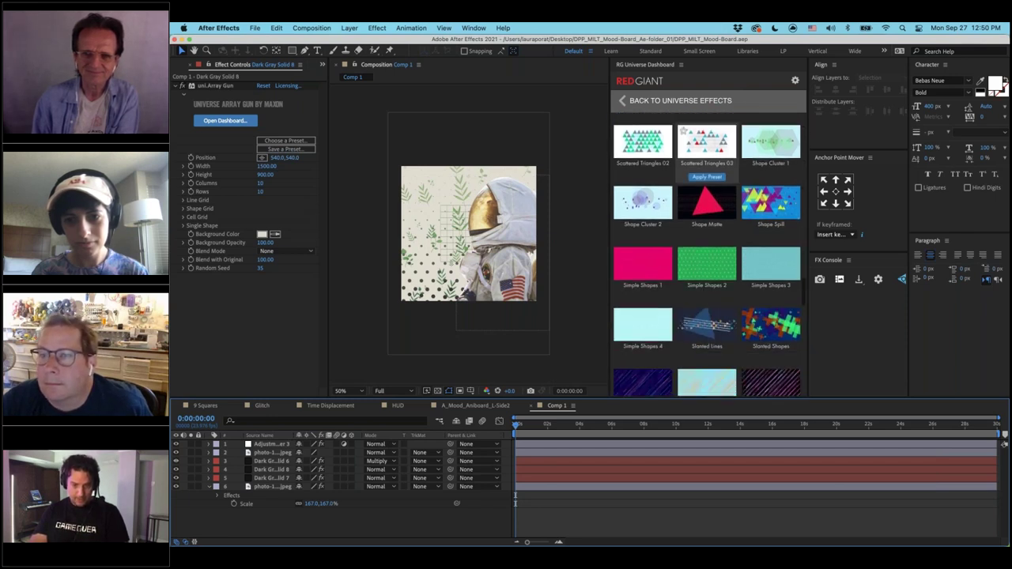
scroll(707, 237, down, 4)
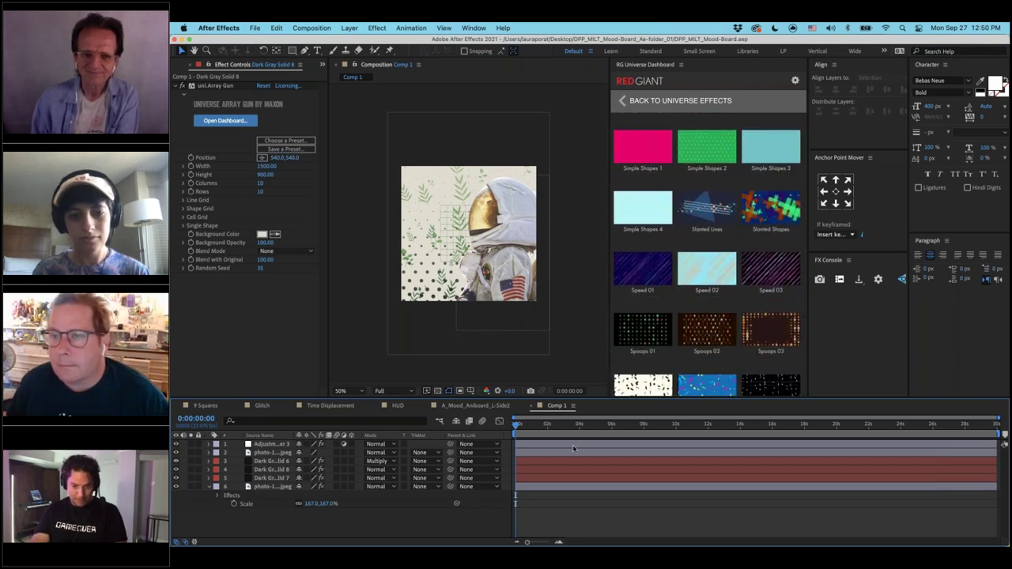
key(super+y)
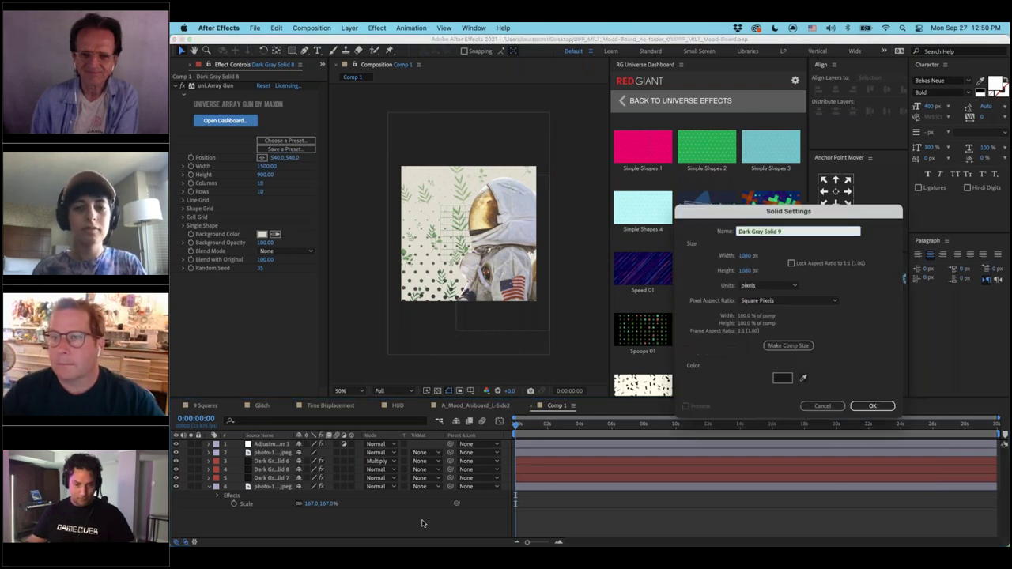
Create Dark Gray Solid 9, apply the Speed 01 pattern, and hide it
key(Return)
click(642, 304)
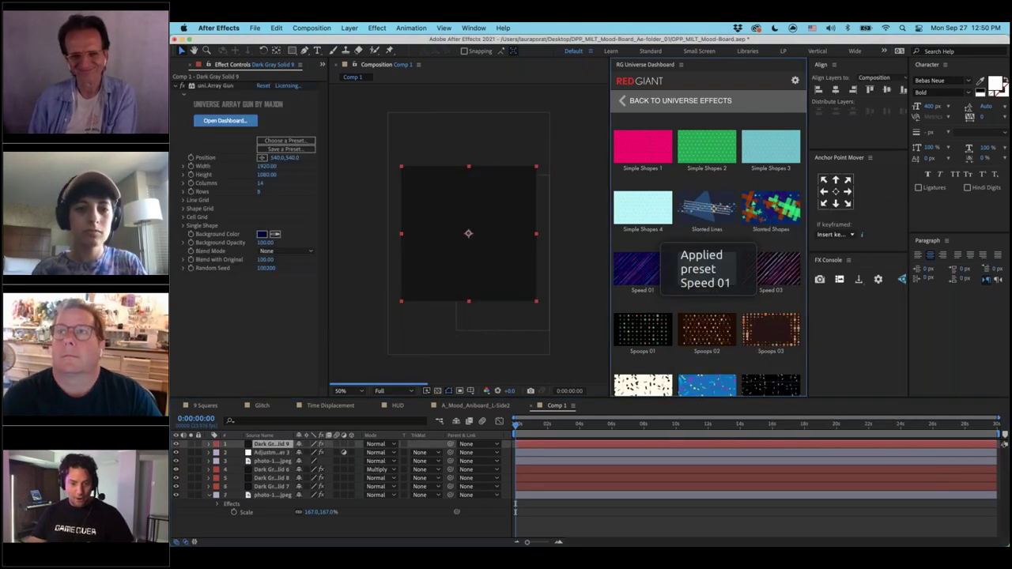
click(177, 445)
scroll(469, 191, up, 4)
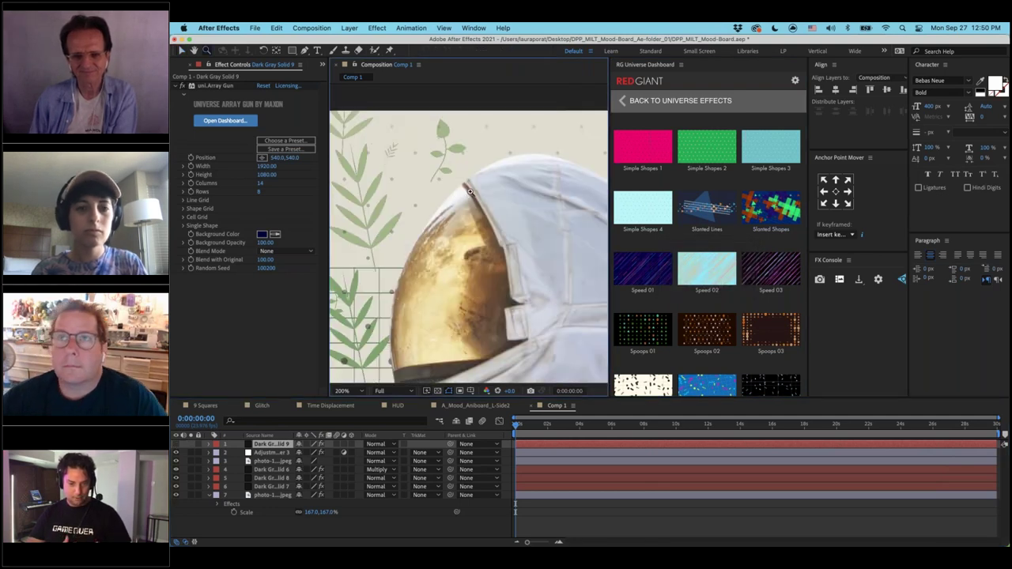
scroll(427, 237, down, 3)
Trace the astronaut's helmet visor outline with the Pen tool
key(g)
click(419, 186)
click(410, 294)
click(416, 307)
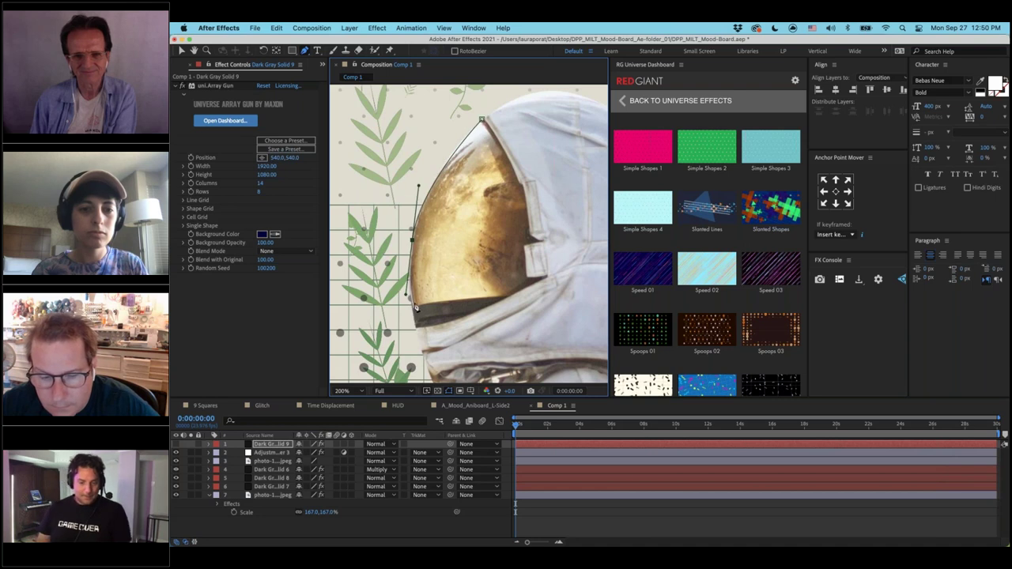
click(509, 301)
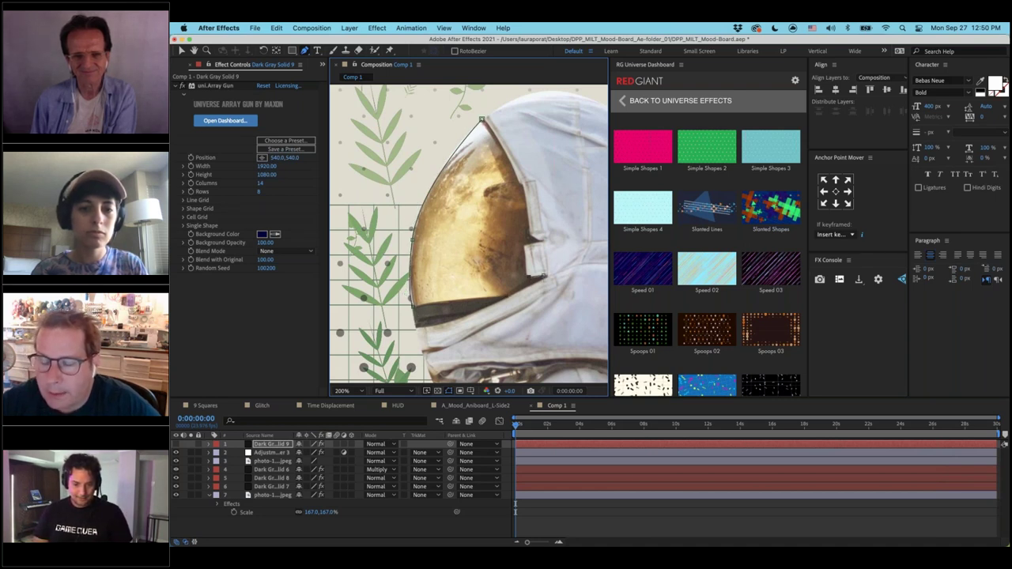
click(526, 245)
click(544, 240)
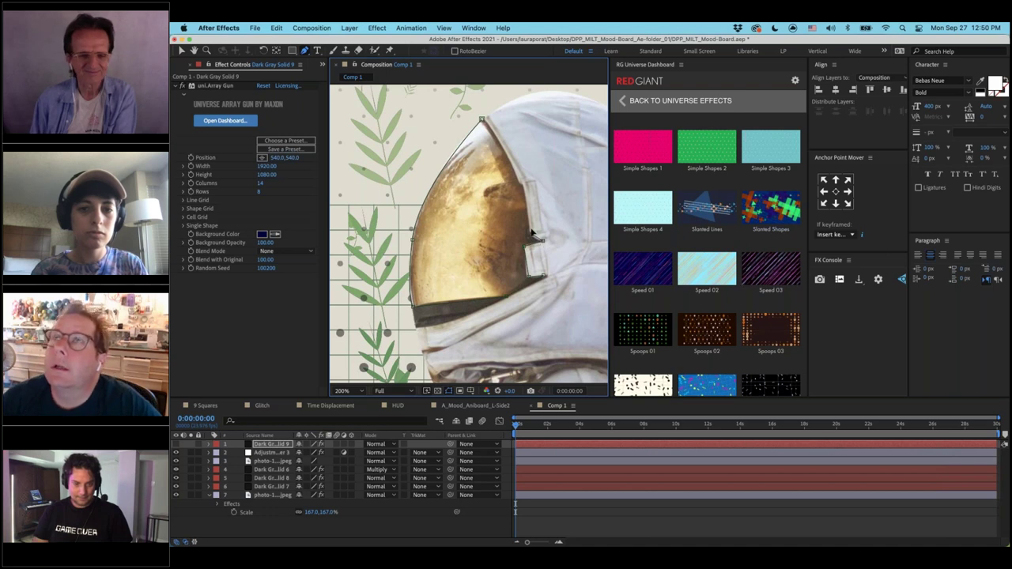
click(526, 193)
click(500, 140)
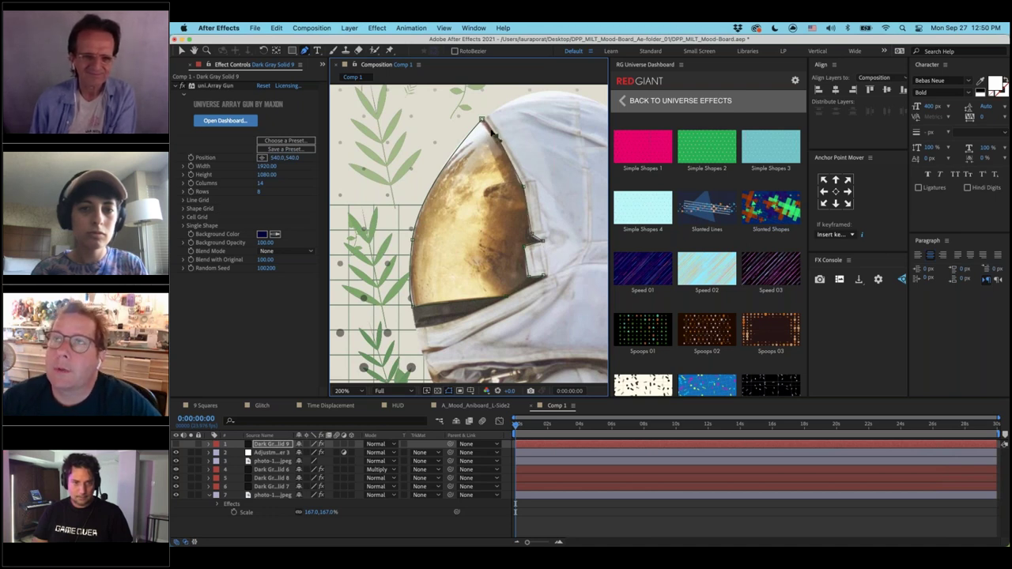
Show the streak solid, set its Random Seed to 250200, and pre-compose it
click(177, 444)
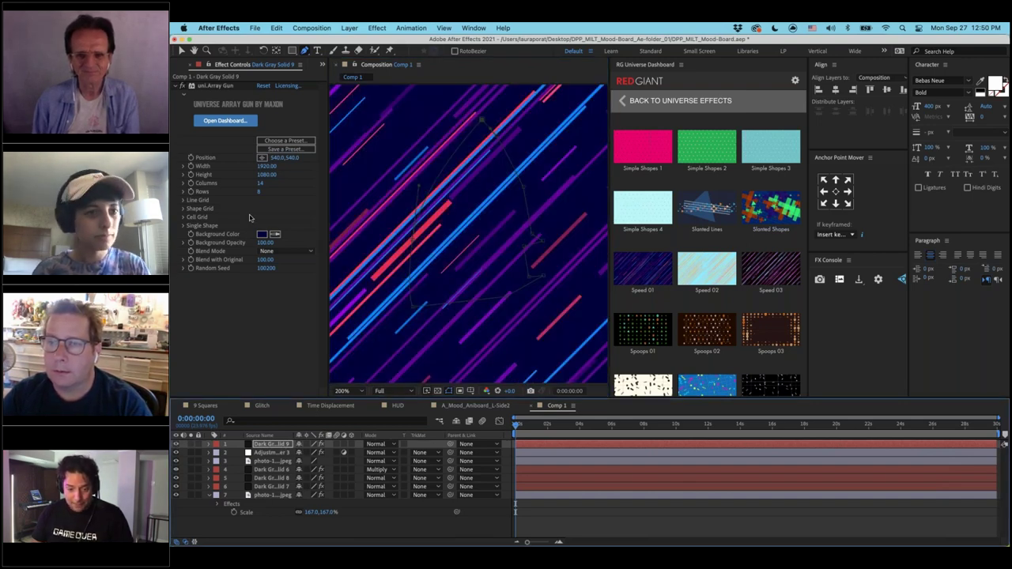
click(266, 268)
text(230200)
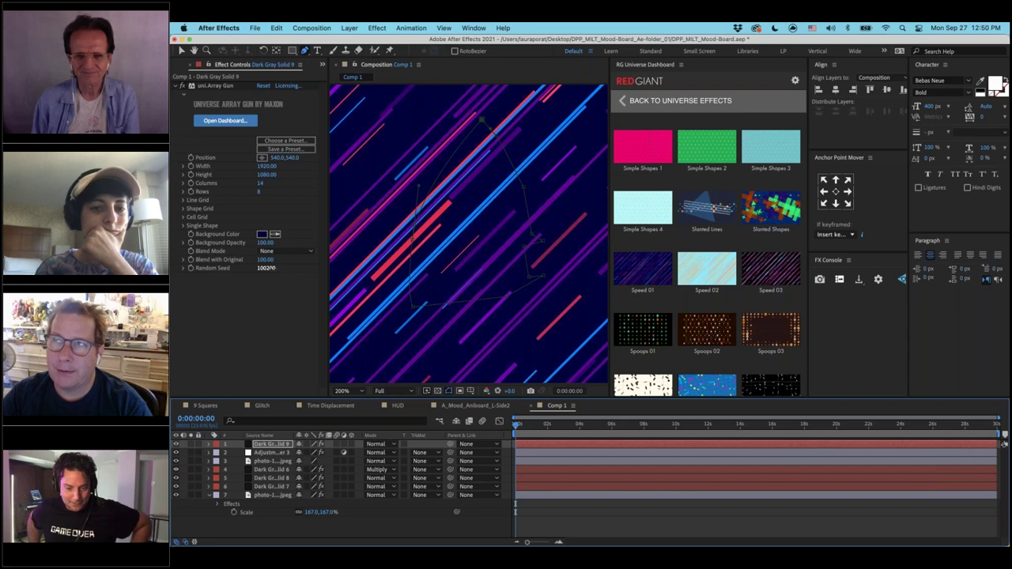
key(Return)
click(266, 268)
text(250200)
key(Return)
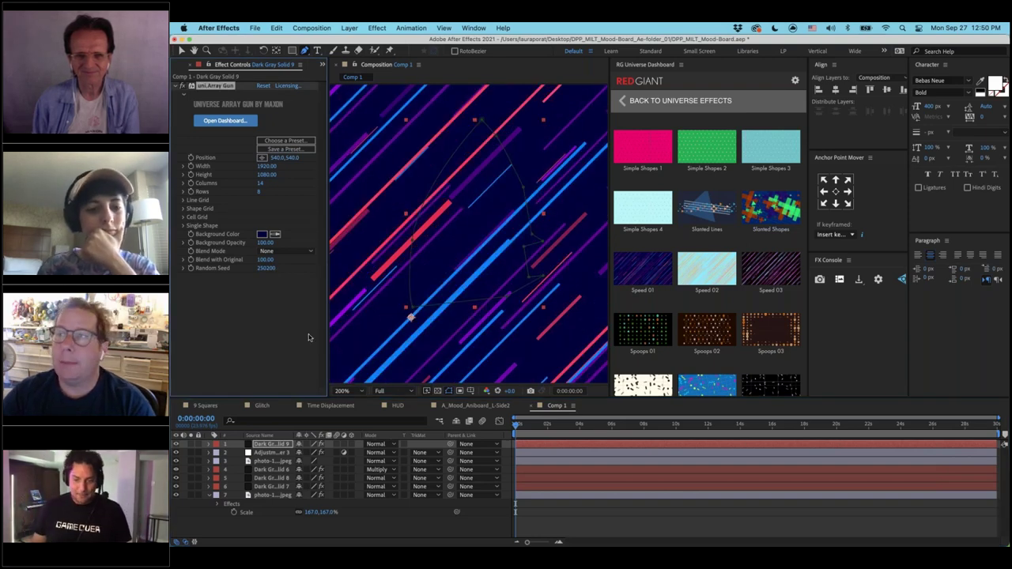
click(276, 443)
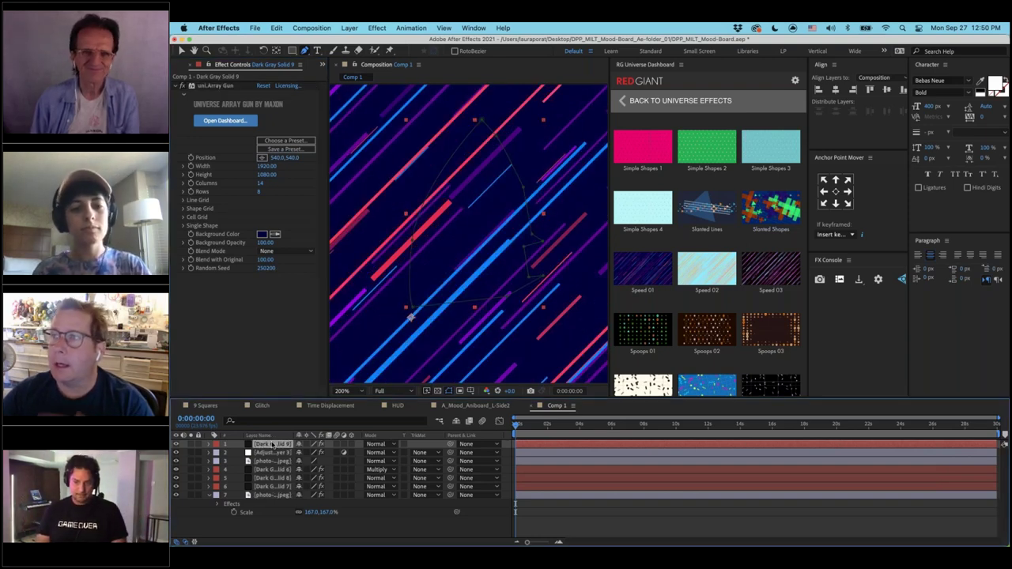
key(super+shift+c)
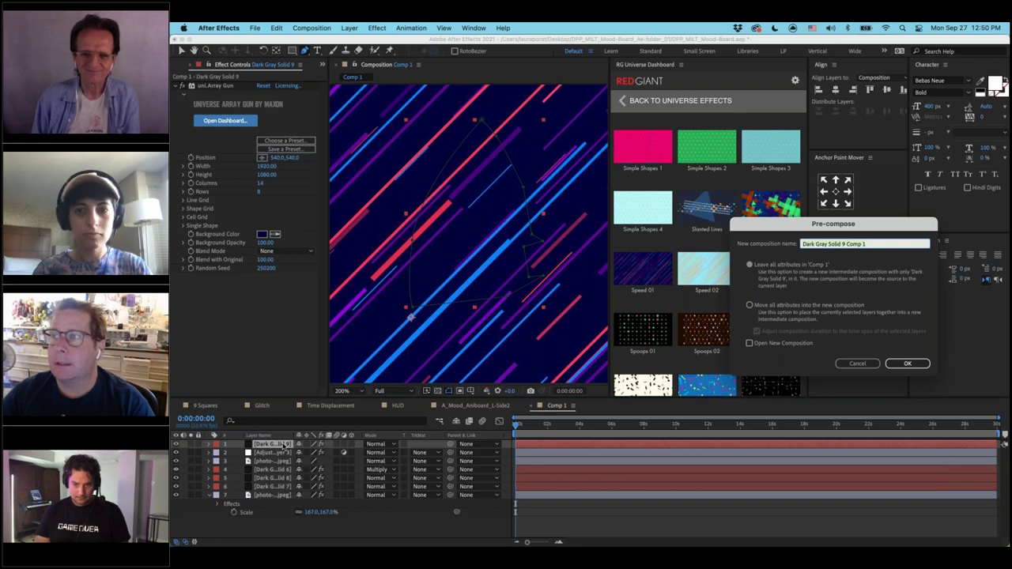
Pre-compose the streak solid with Move all attributes into the new composition
drag(791, 224, 663, 221)
click(621, 303)
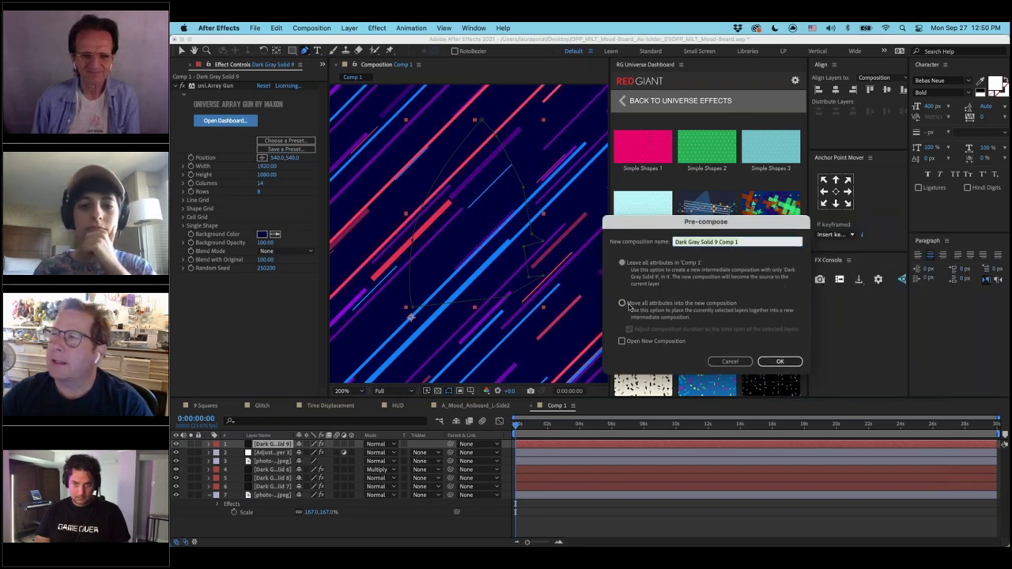
click(778, 362)
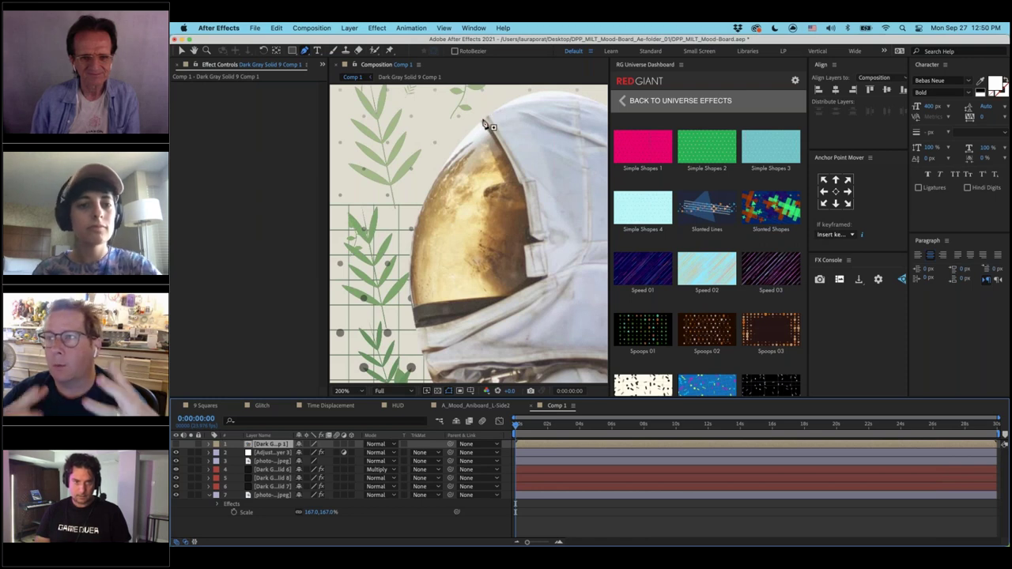
Draw a closed mask around the visor on Dark Gray Solid 9 Comp 1
click(483, 121)
click(412, 229)
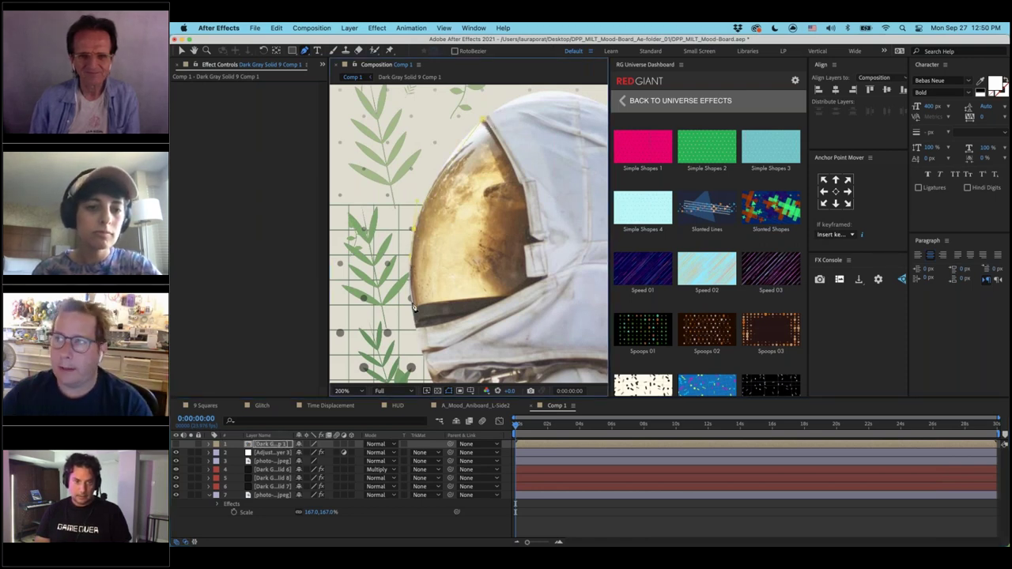
click(413, 304)
click(507, 299)
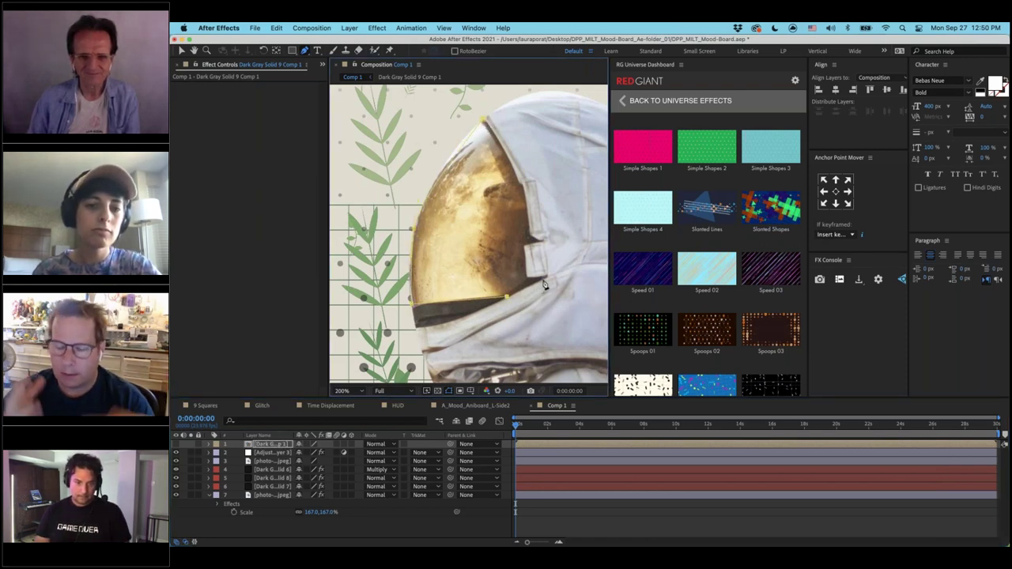
click(544, 279)
click(527, 253)
click(542, 242)
click(529, 237)
click(524, 189)
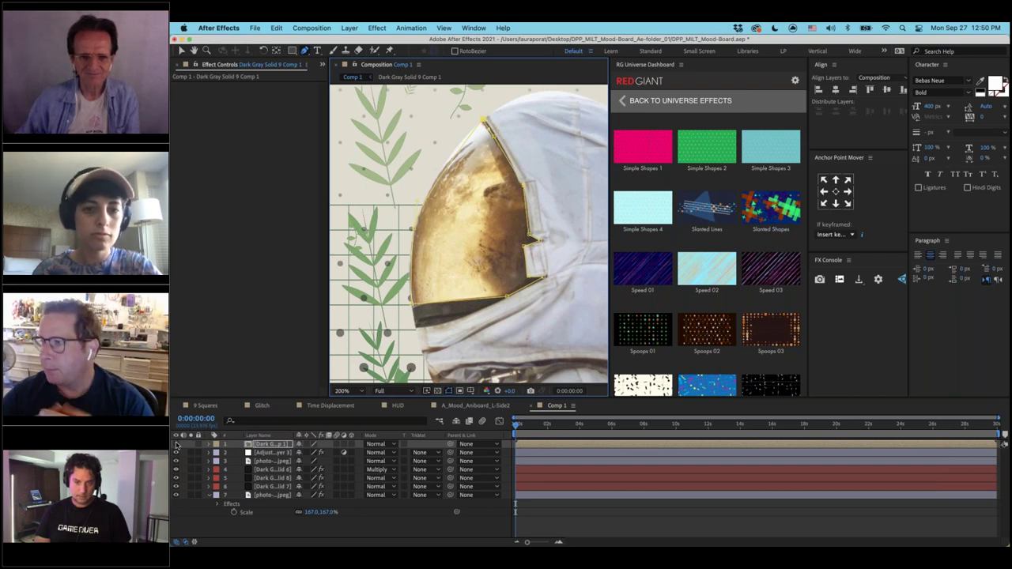
click(177, 444)
click(557, 522)
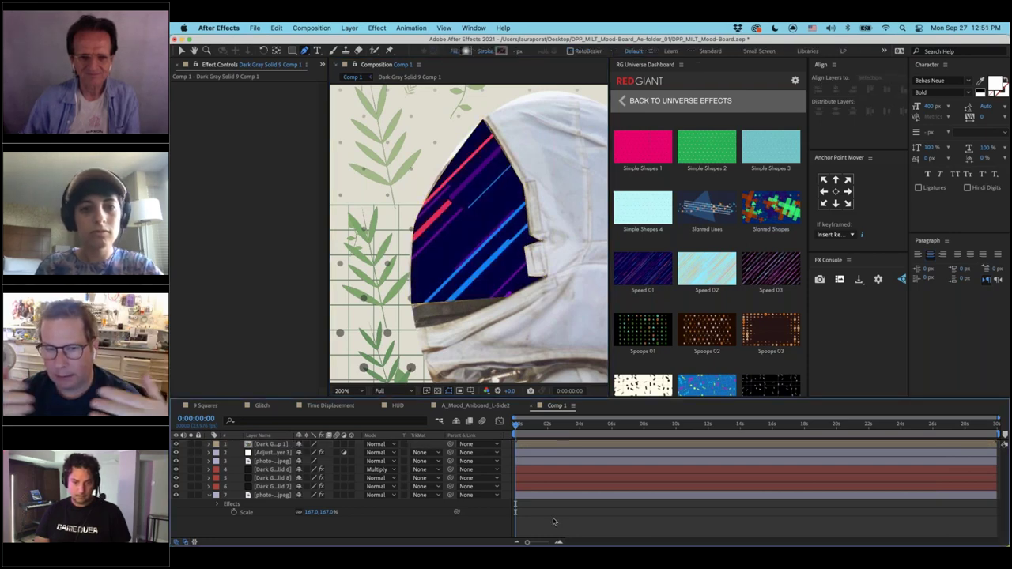
Fit the composition in view and set the streak layer's blend mode to Screen
key(shift+slash)
click(384, 453)
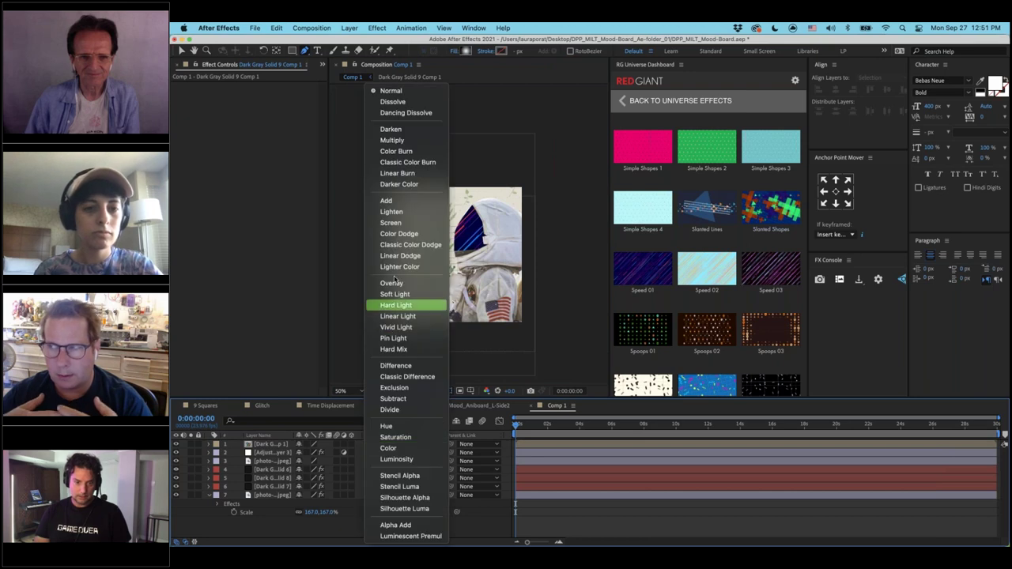
click(398, 224)
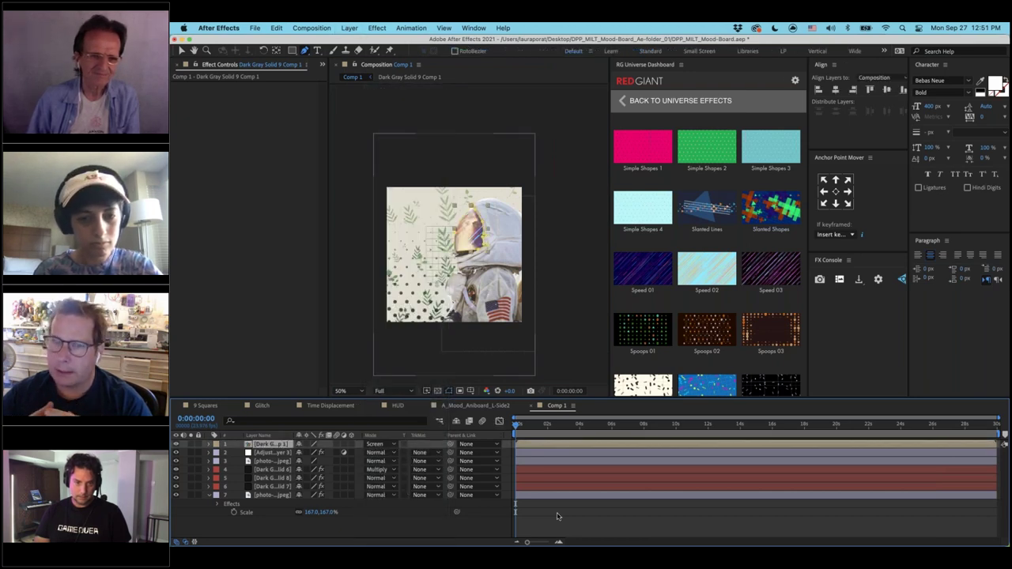
click(549, 514)
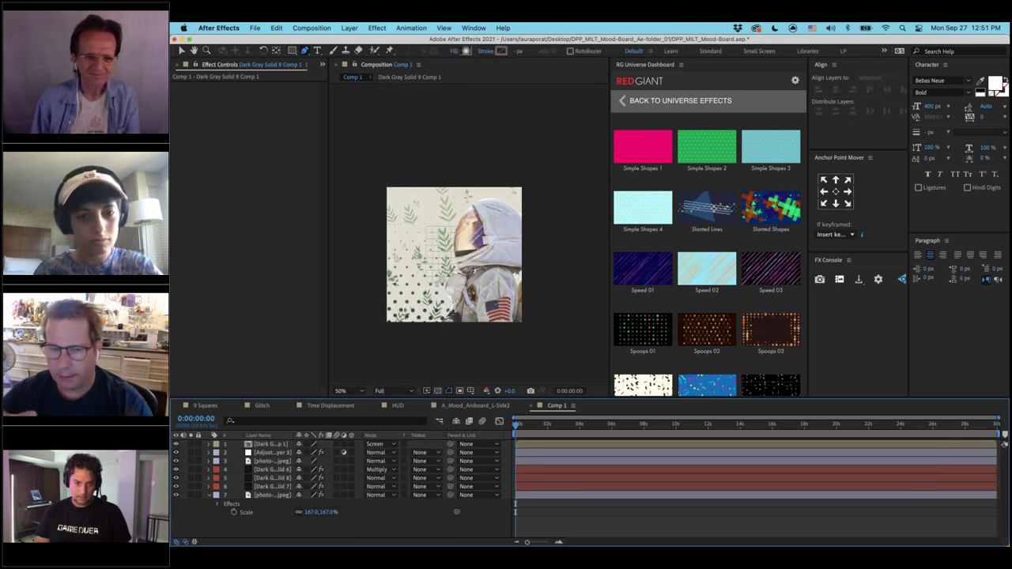
Preview from 0:00:02:11 at Half resolution, then return to the composition start
click(556, 427)
drag(556, 427, 554, 427)
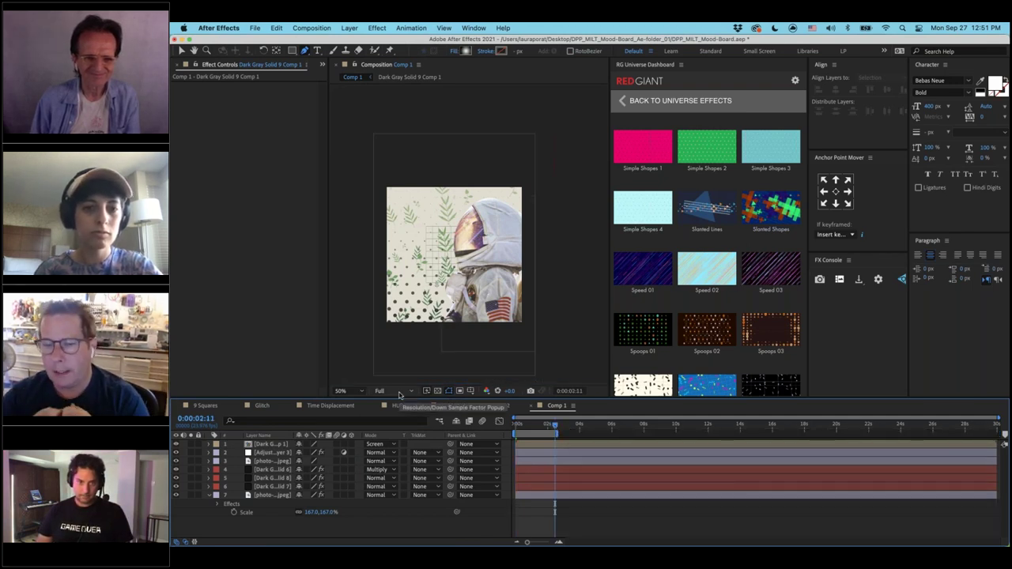
key(space)
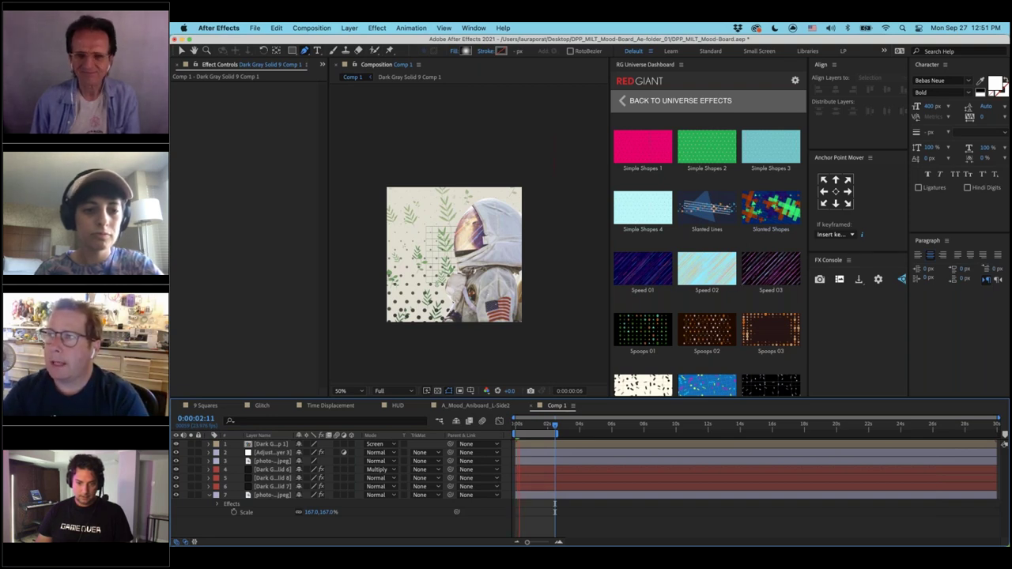
click(389, 391)
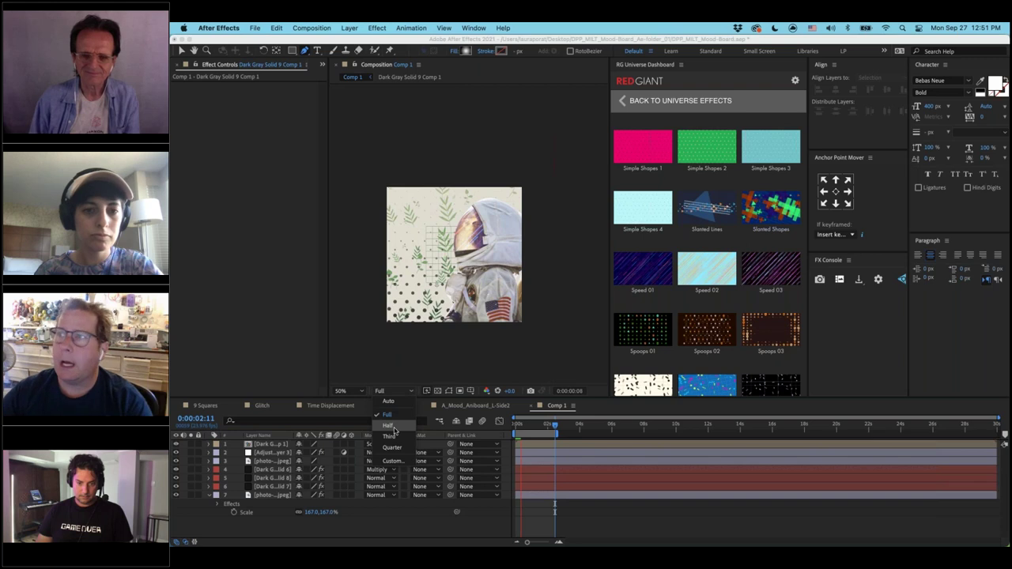
click(389, 405)
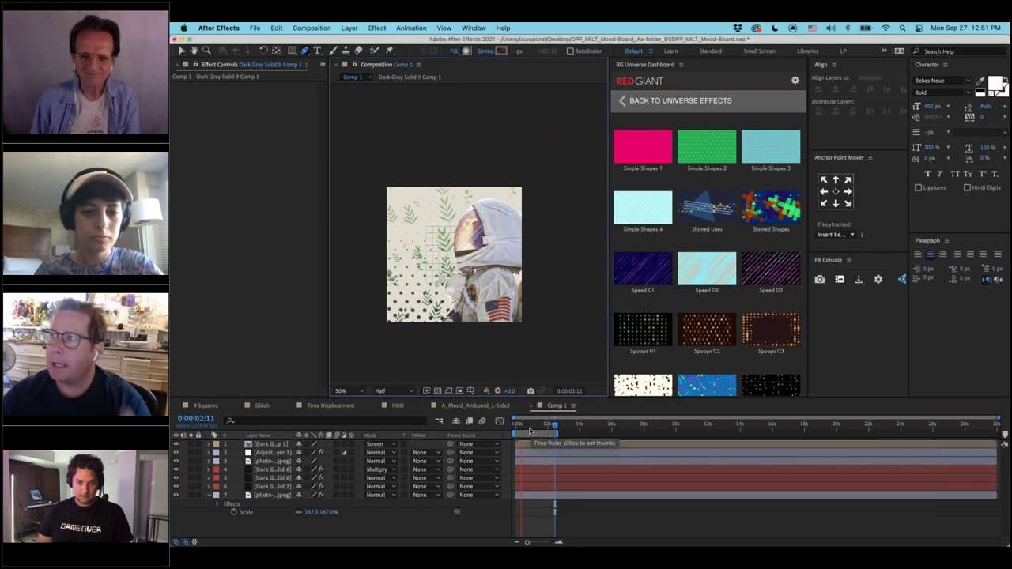
click(518, 426)
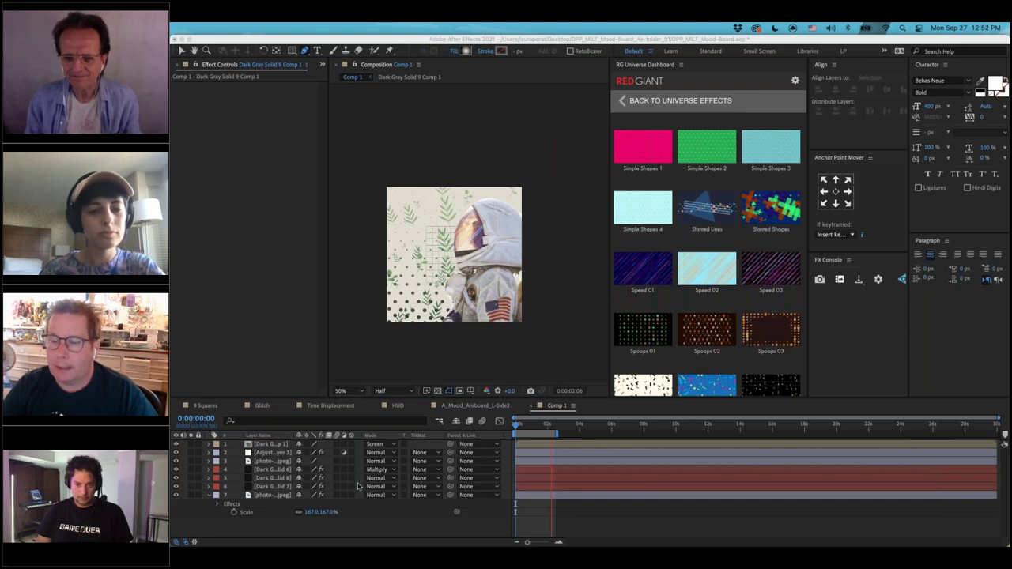
click(320, 530)
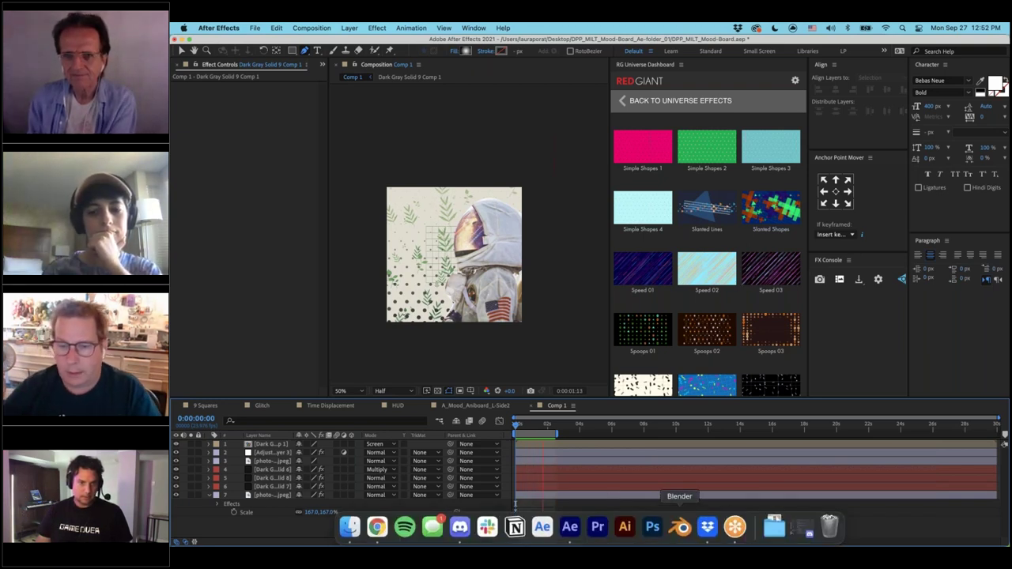
click(734, 529)
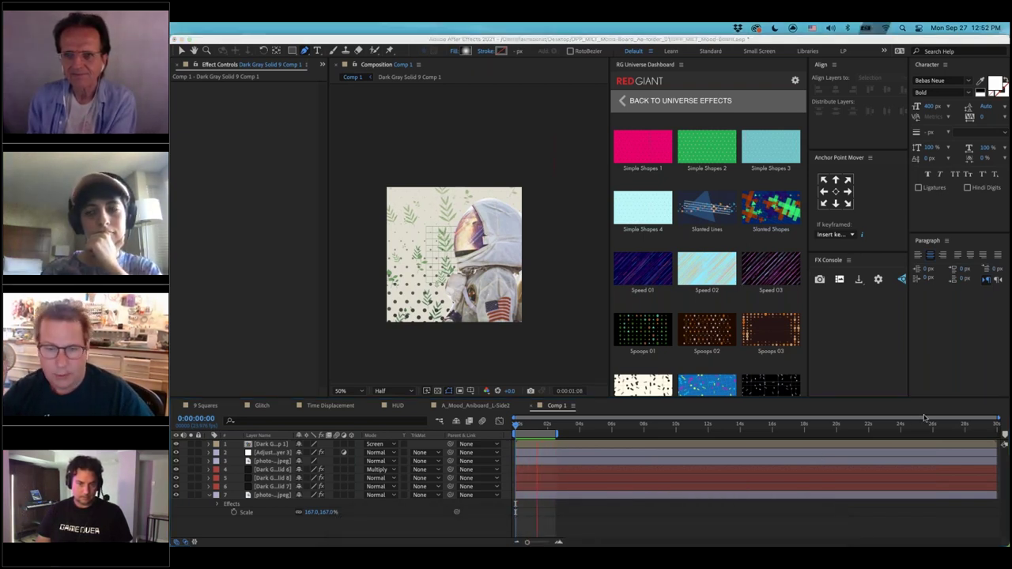
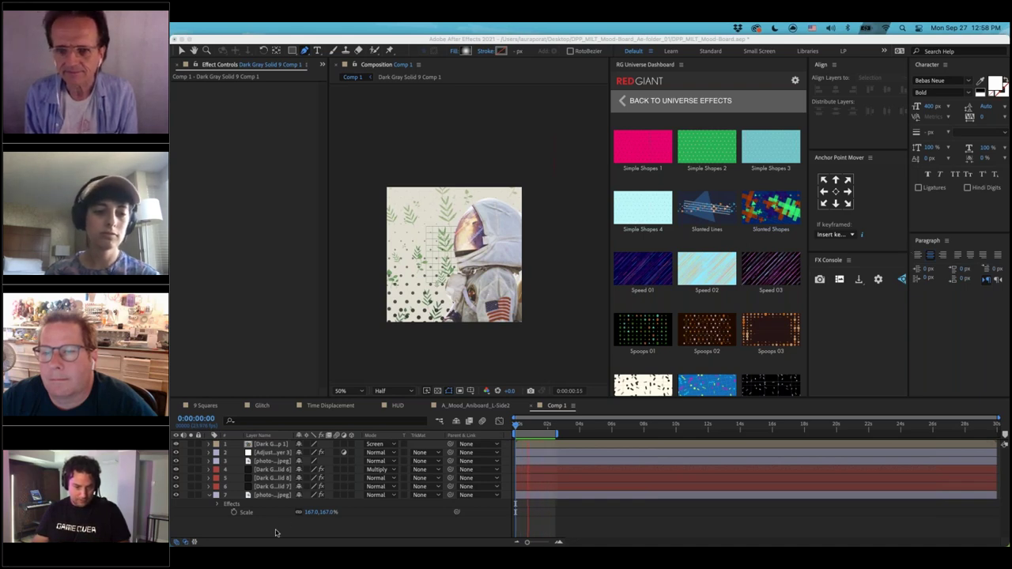
Open Dark Gray Solid 9 Comp 1 and re-seed the Array Gun with Random Seed 580200
click(410, 76)
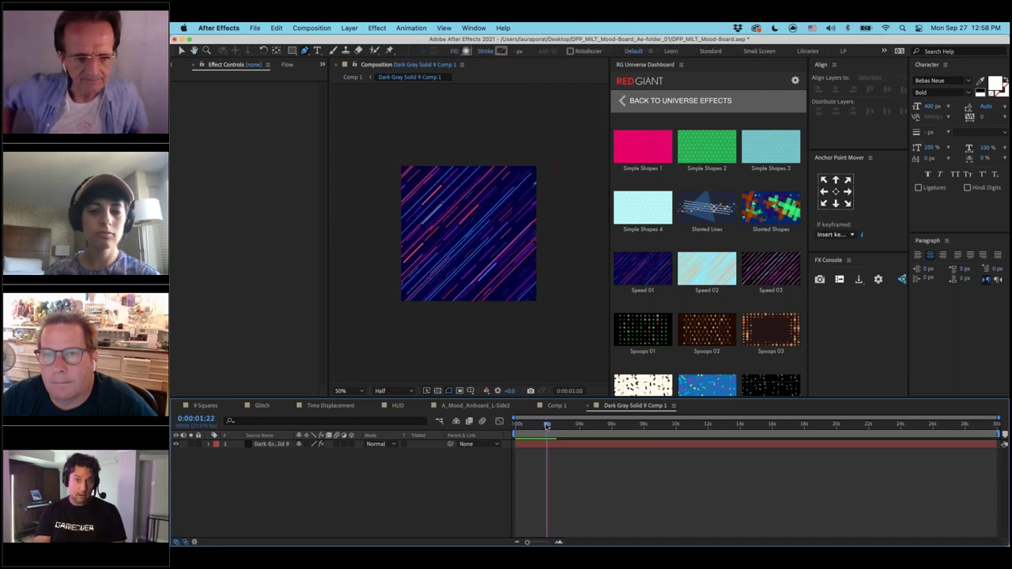
click(528, 445)
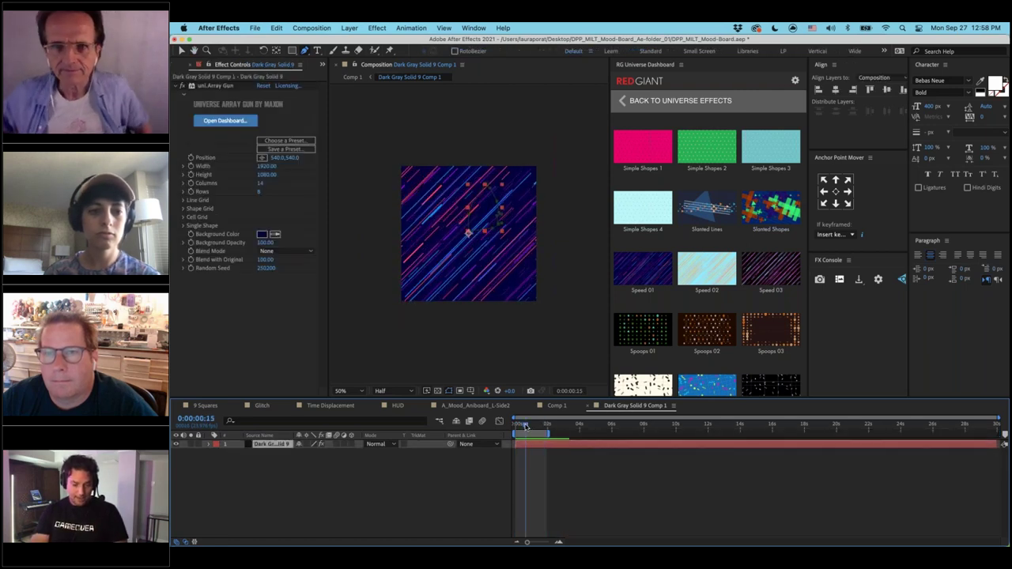
key(space)
drag(276, 275, 305, 273)
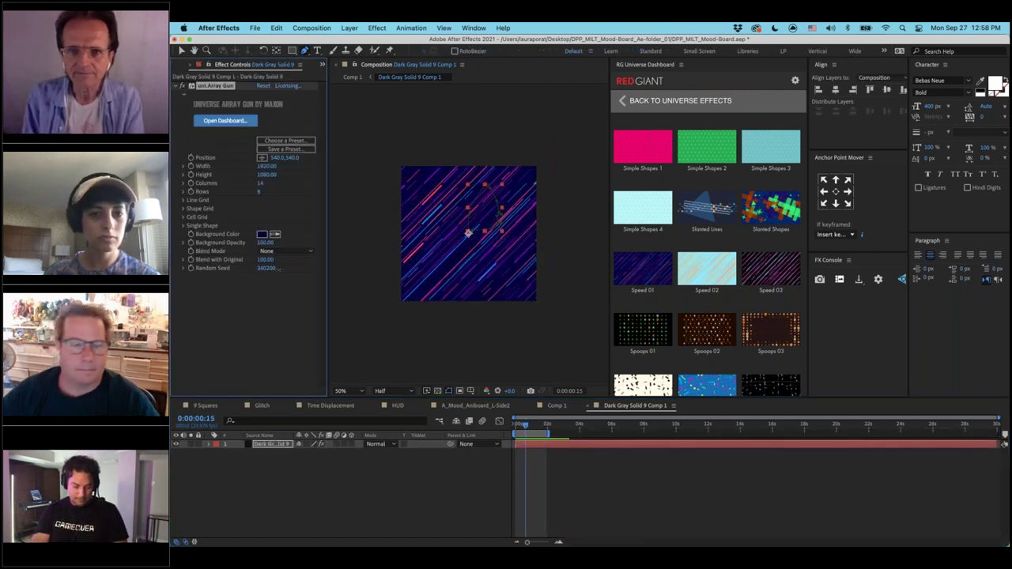
Check the solid's masks, restart the preview, and expand the Single Shape settings
key(m)
key(m)
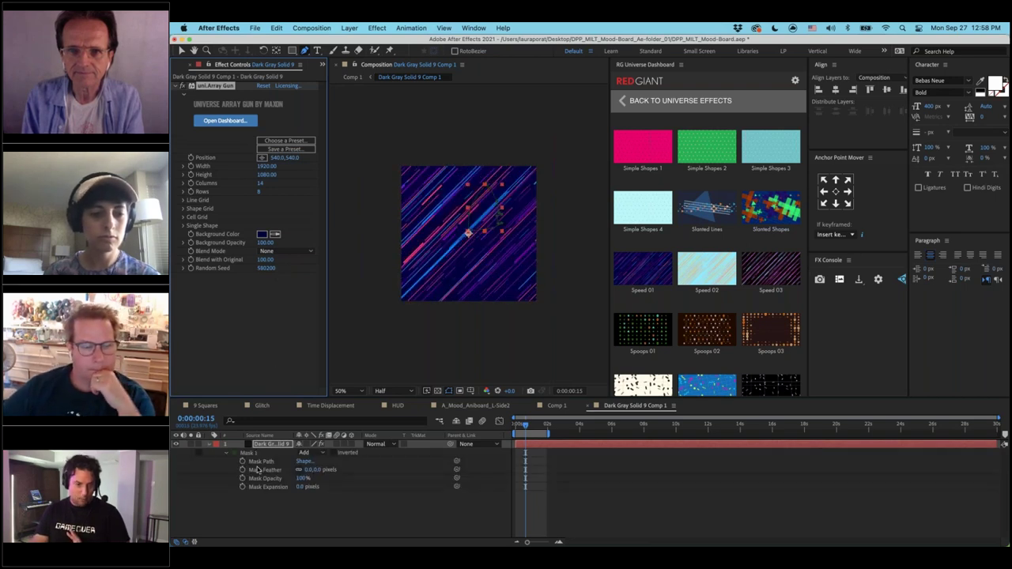
click(372, 498)
key(space)
key(space)
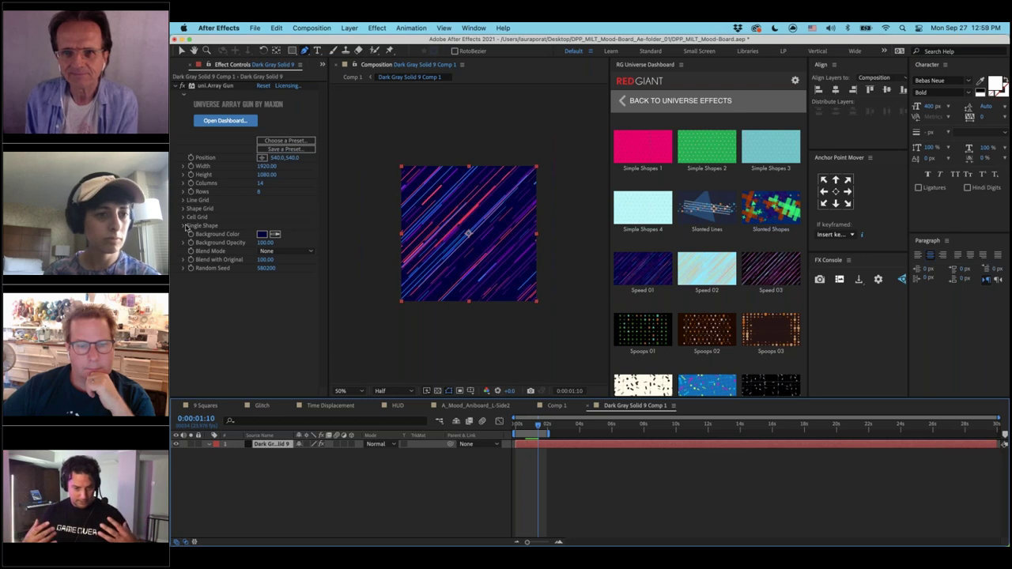
click(185, 225)
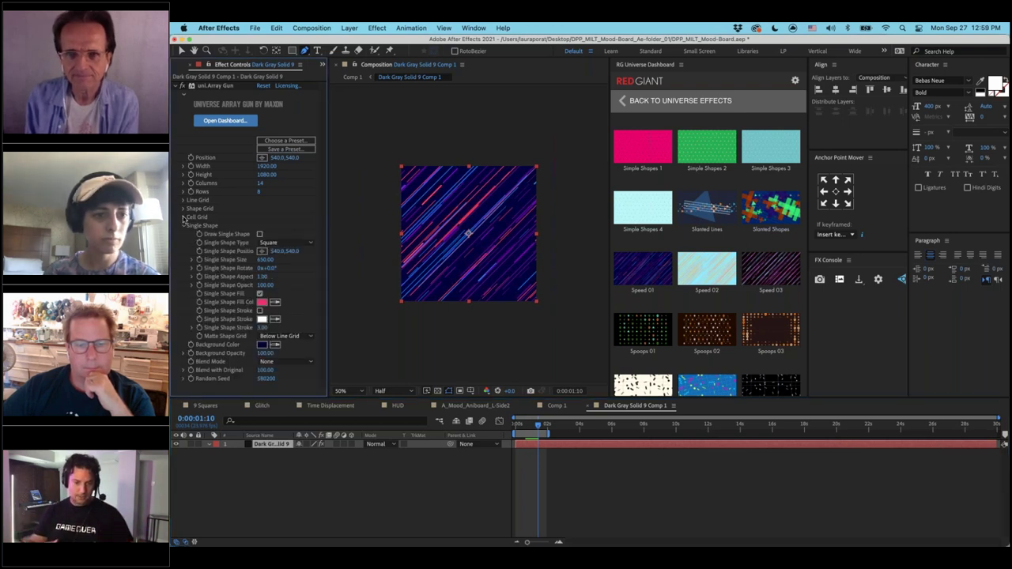
Expand the Array Gun grid and Animation Settings groups and set Animation Amplitude to 20
click(185, 209)
click(184, 200)
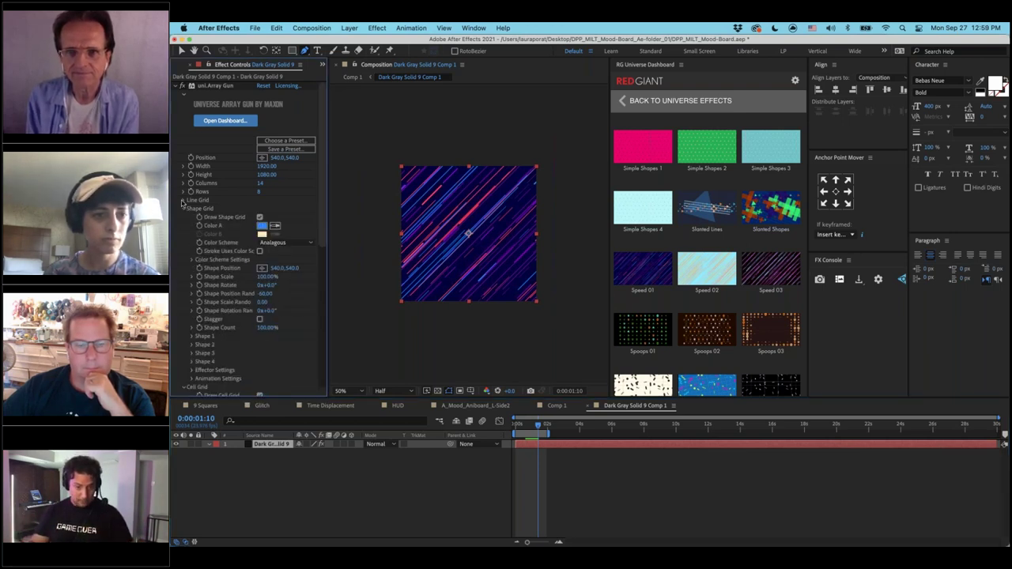
scroll(220, 337, down, 6)
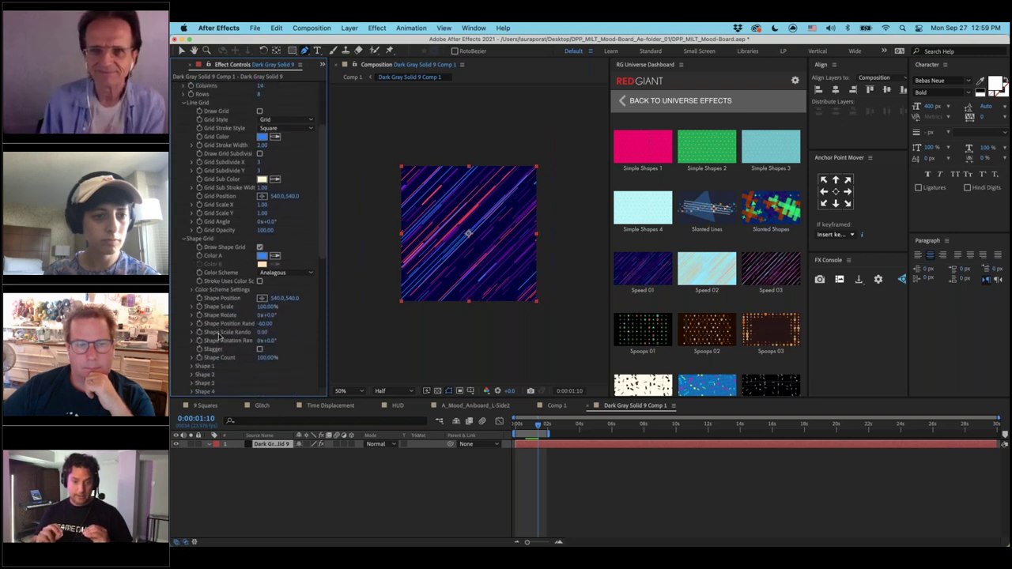
scroll(221, 338, down, 2)
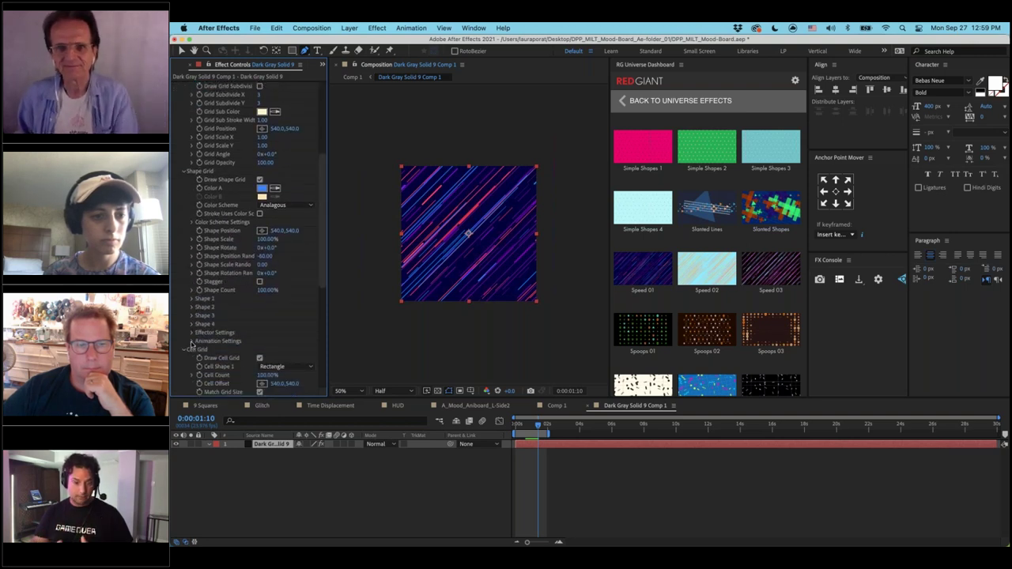
click(191, 341)
scroll(191, 344, down, 3)
click(269, 309)
text(20)
key(Return)
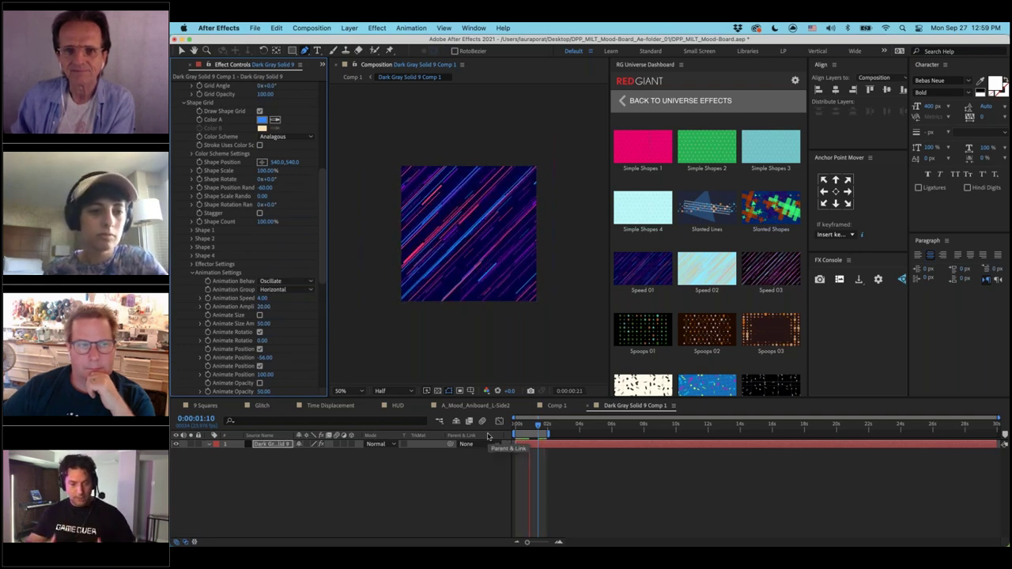
Set Animate Size Amount to 150 and Animate Position to -200
click(263, 323)
text(150)
key(Return)
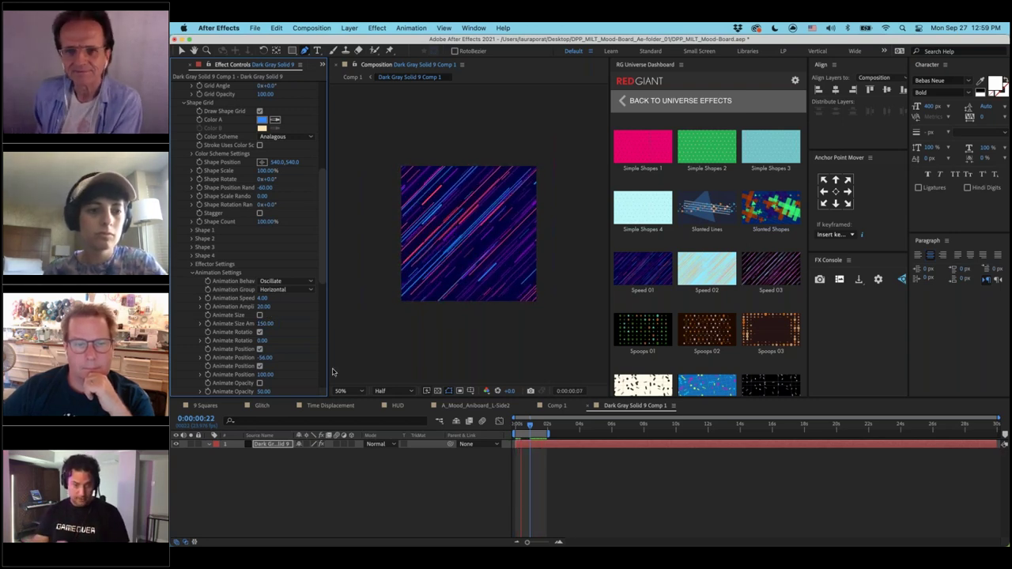
click(265, 357)
text(-200)
key(Return)
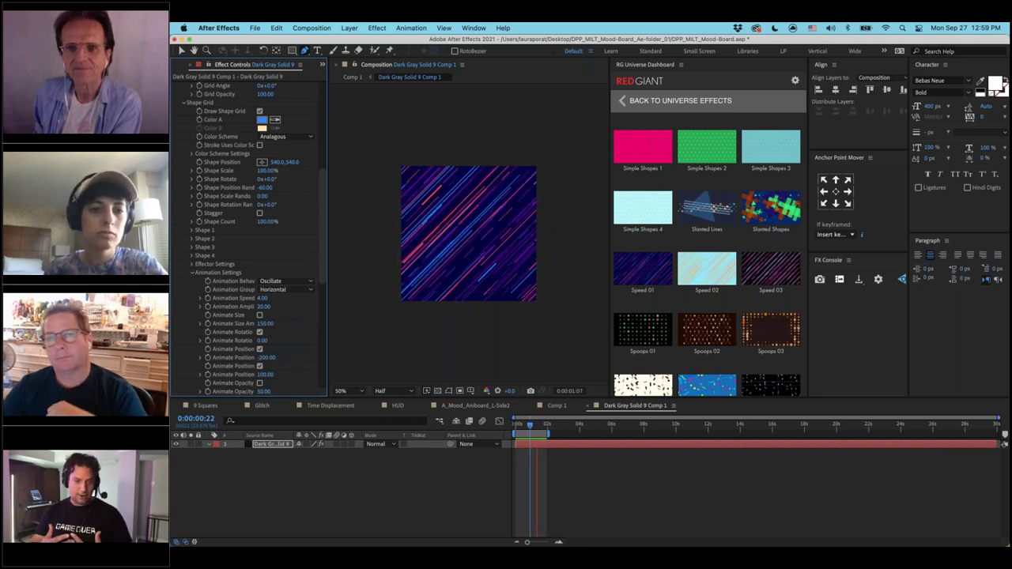
Turn on Animate Opacity at 90, then switch away from After Effects
scroll(250, 379, down, 1)
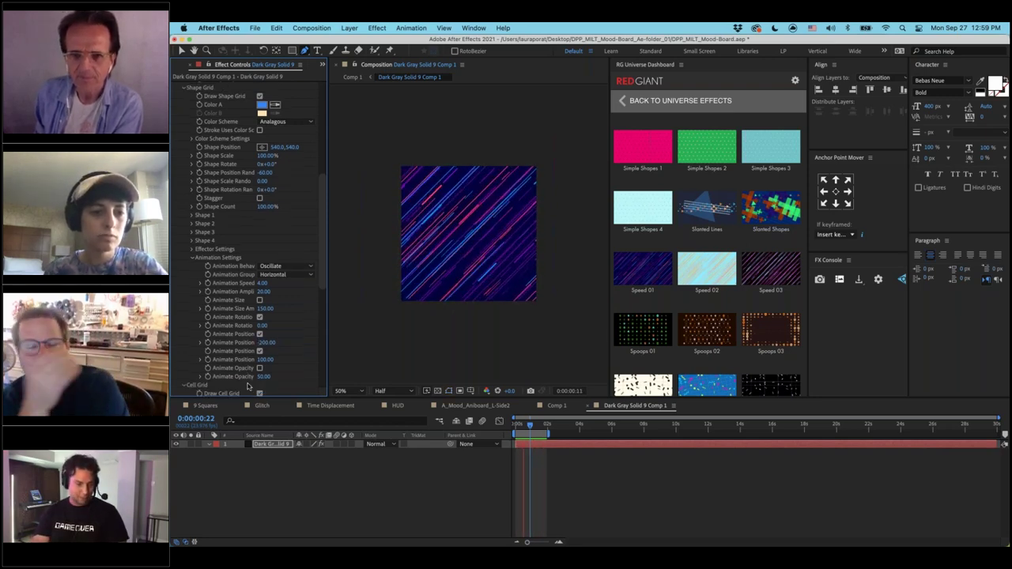
click(260, 369)
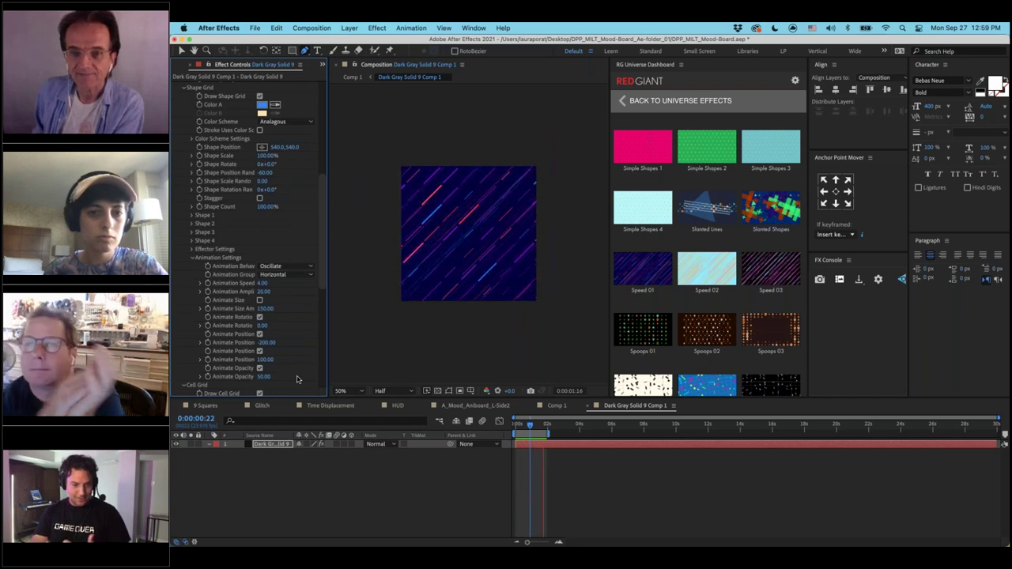
click(264, 377)
text(90)
key(Return)
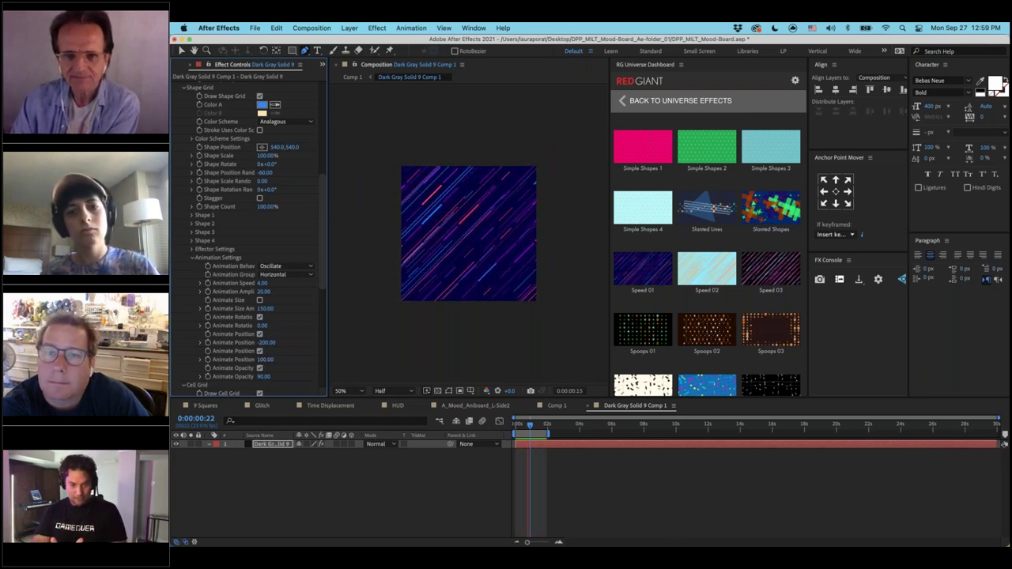
key(super+Tab)
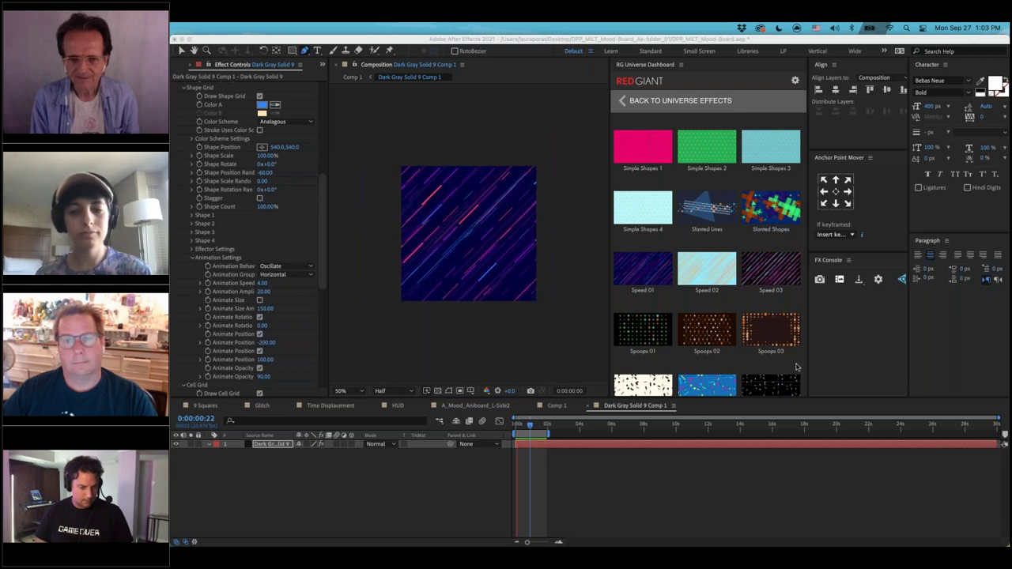
Apply the Simple Shapes 4 preset and remove the Array Gun effect from the solid
click(289, 483)
mouse_move(643, 210)
click(643, 243)
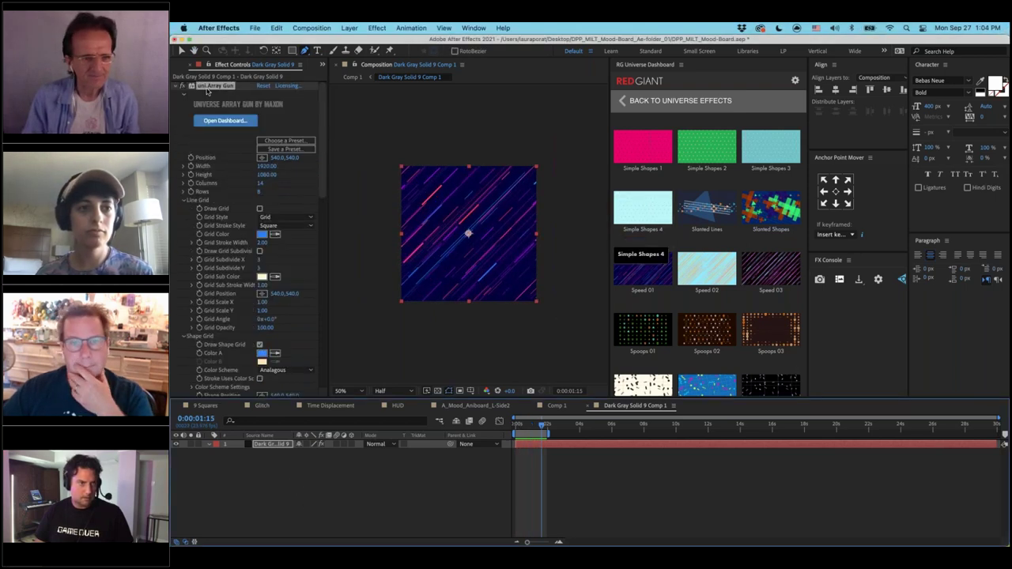
key(Delete)
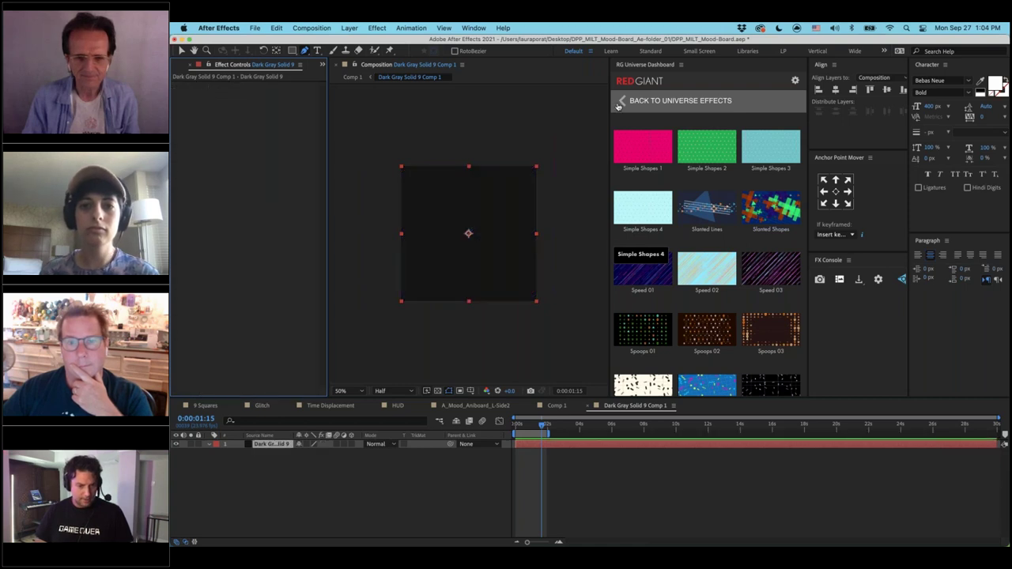
click(622, 102)
Add the uni.Typographic effect to the solid via the 'typo' quick search
mouse_move(723, 159)
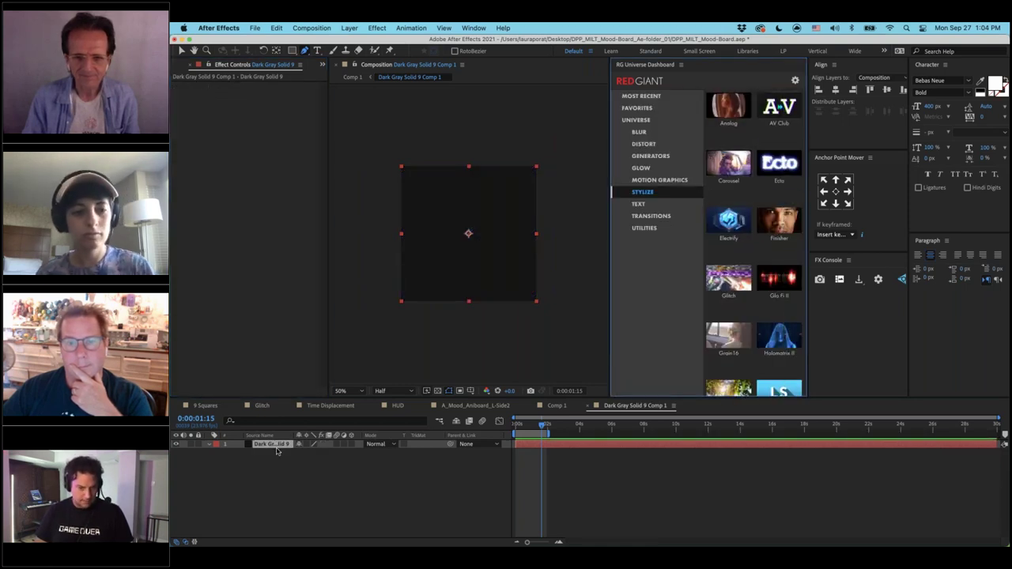
key(ctrl+space)
text(typo)
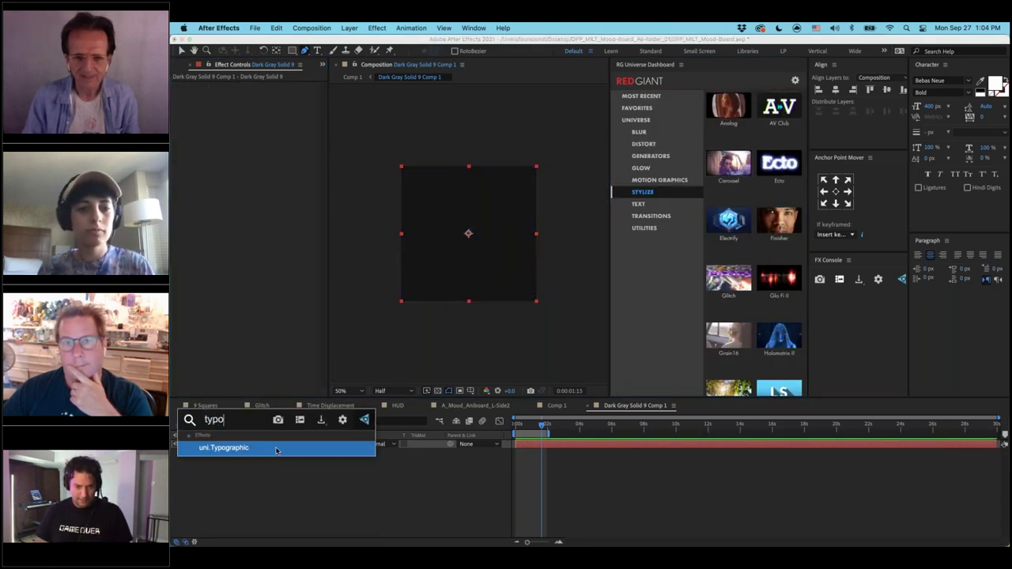
key(Return)
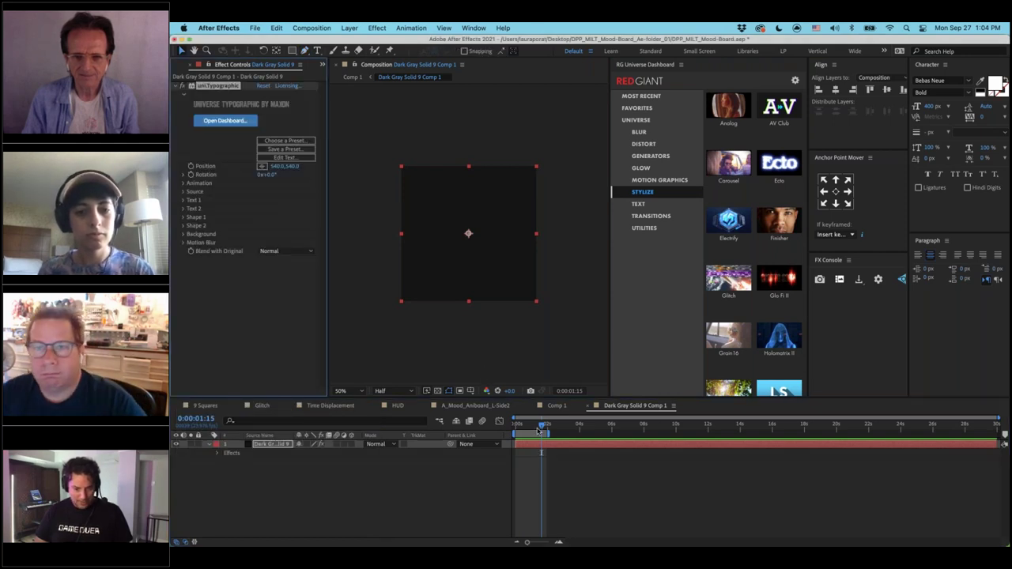
drag(534, 427, 532, 427)
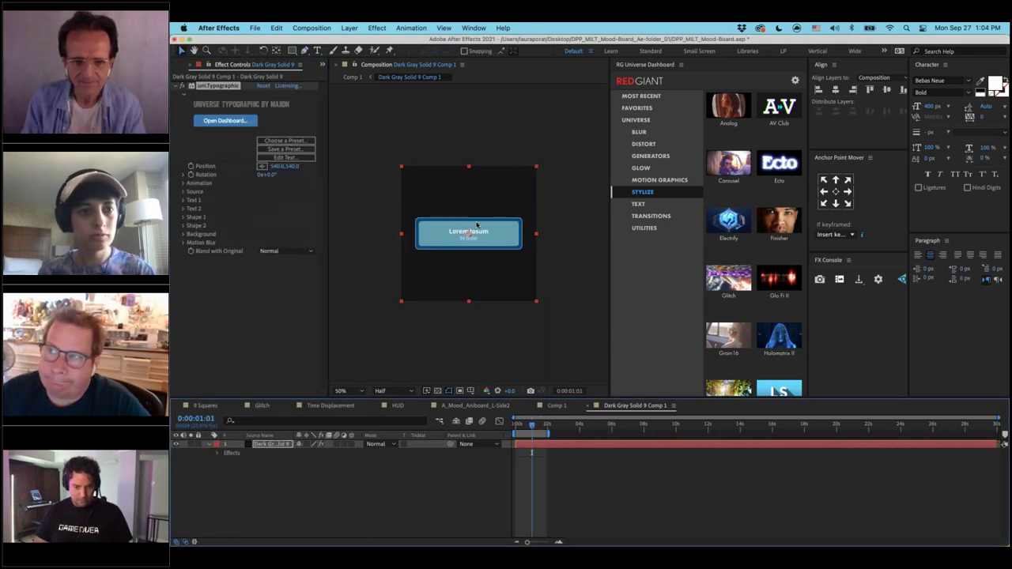
Browse the Typographic presets and replay the Lower Third title from the start
click(285, 141)
mouse_move(706, 257)
scroll(706, 257, down, 10)
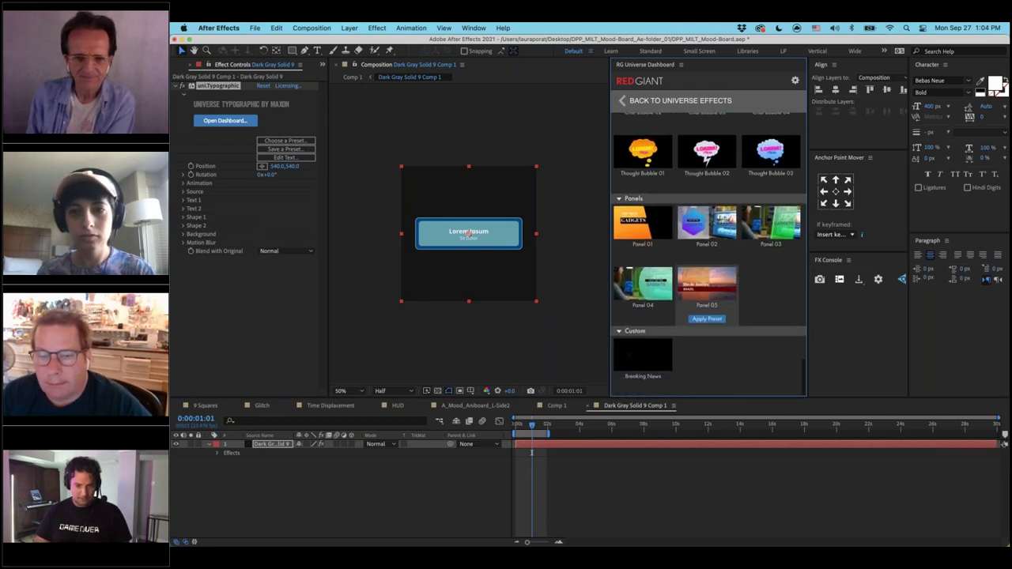
scroll(709, 253, down, 10)
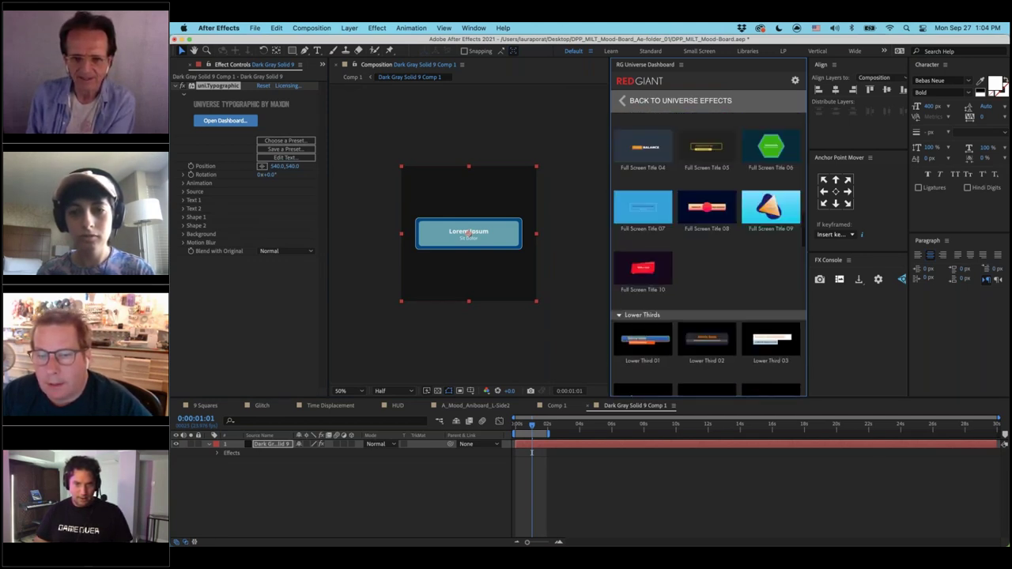
scroll(709, 253, down, 3)
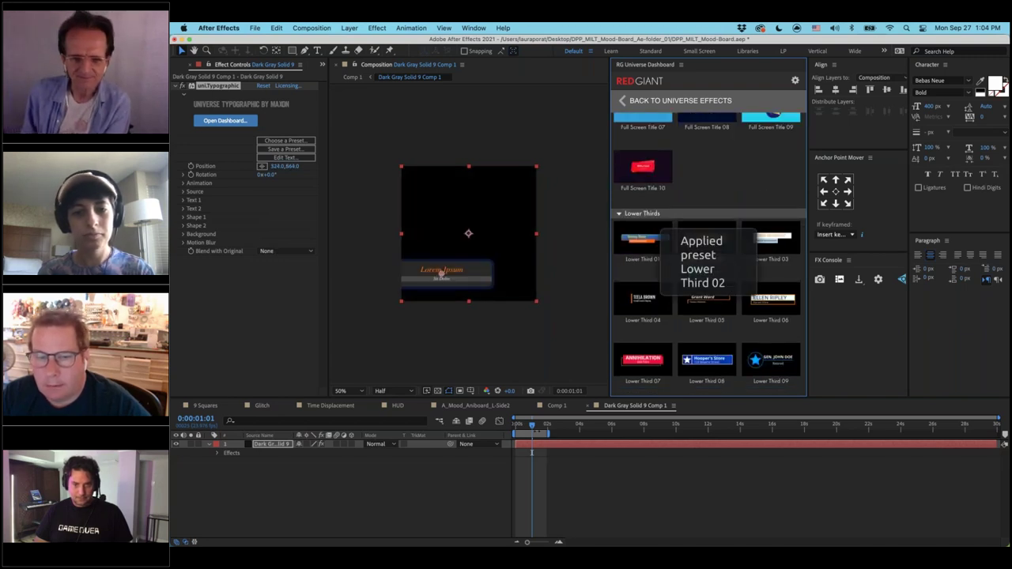
click(518, 426)
key(space)
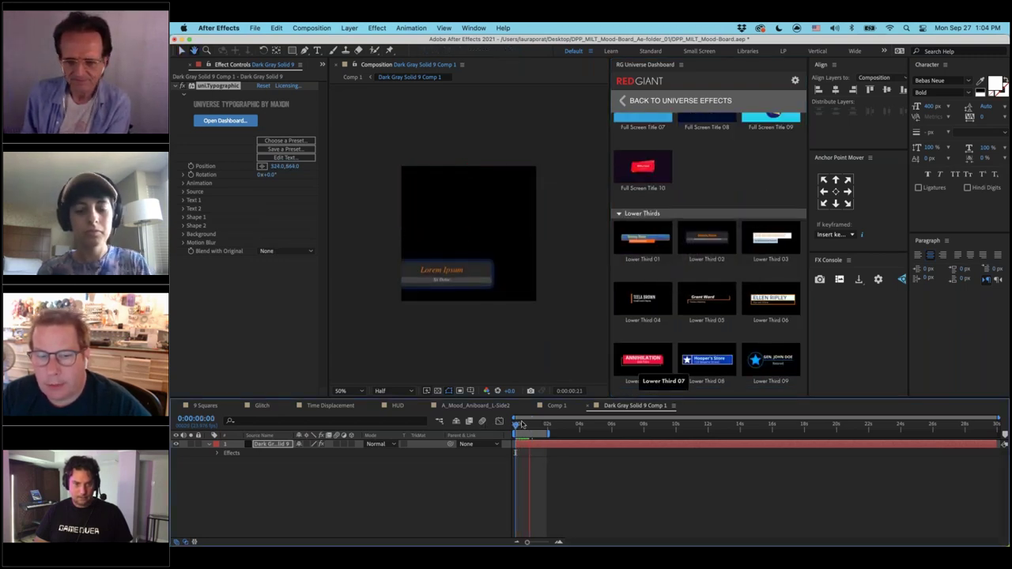
Widen the composition to 1920 and resize the solid to match the comp size
key(super+k)
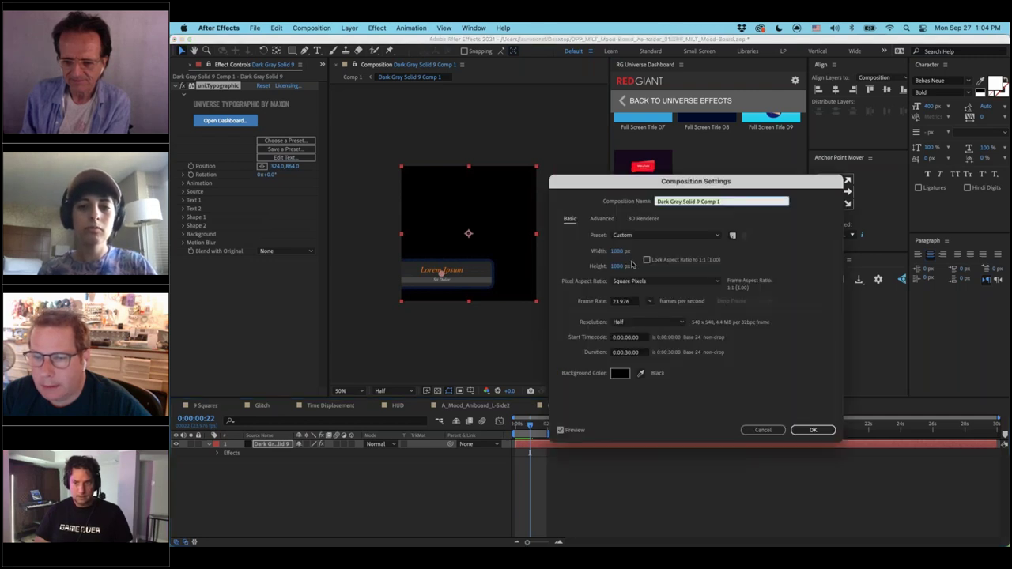
key(Tab)
text(1)
key(Return)
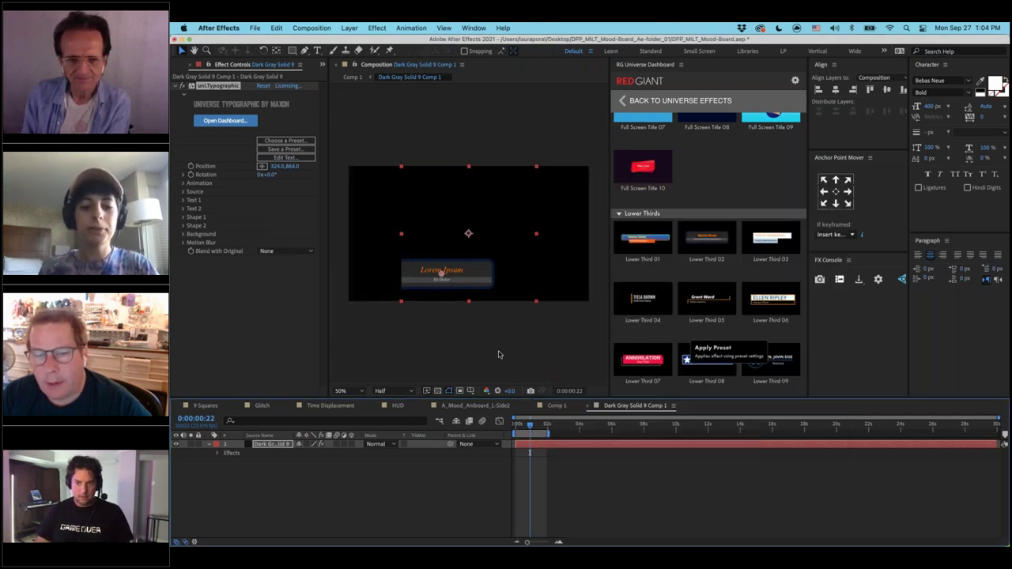
key(super+shift+y)
click(589, 294)
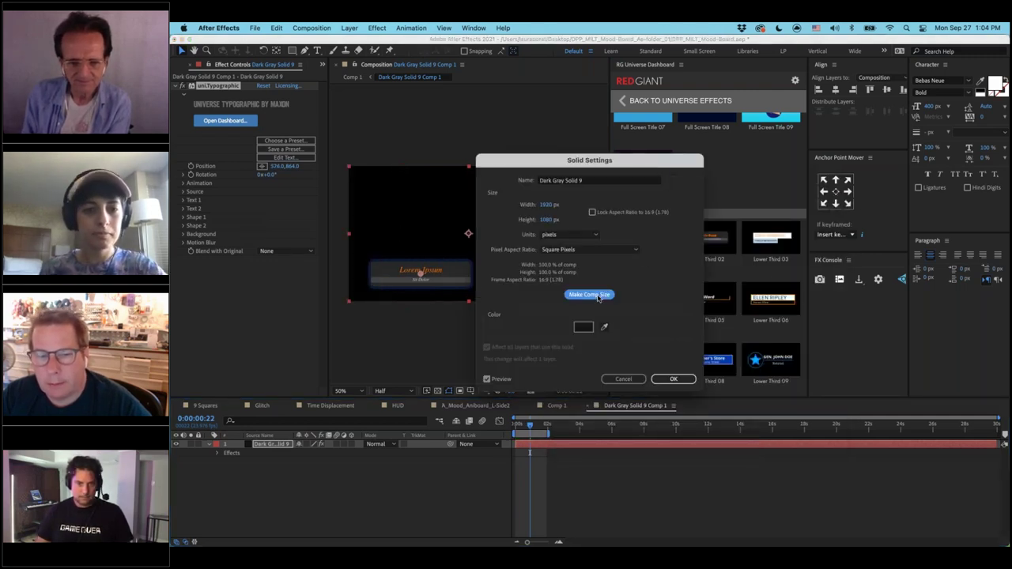
key(Return)
drag(531, 425, 516, 425)
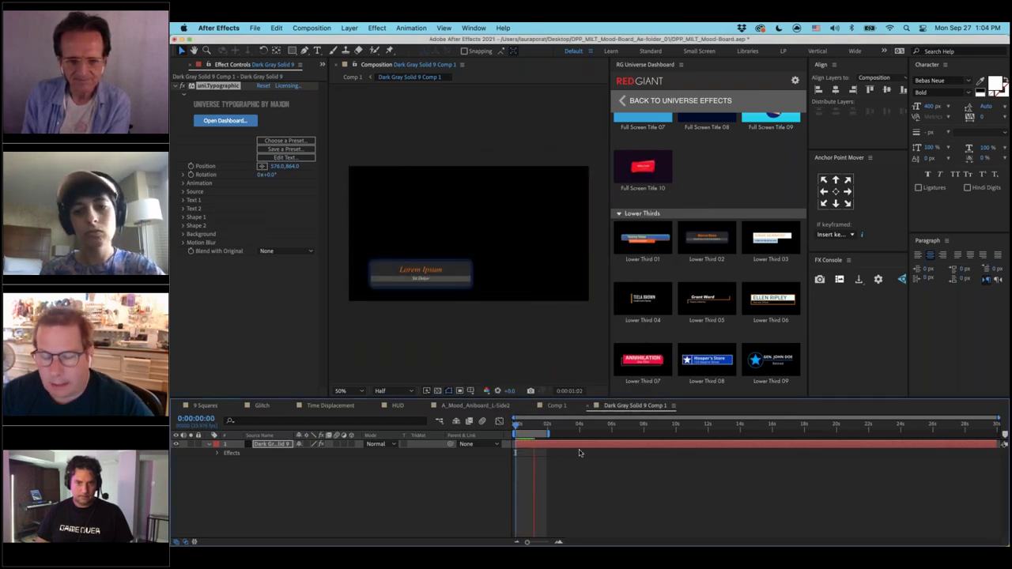
Apply Lower Third 07 and preview the Banner Pop 01 animation
click(664, 379)
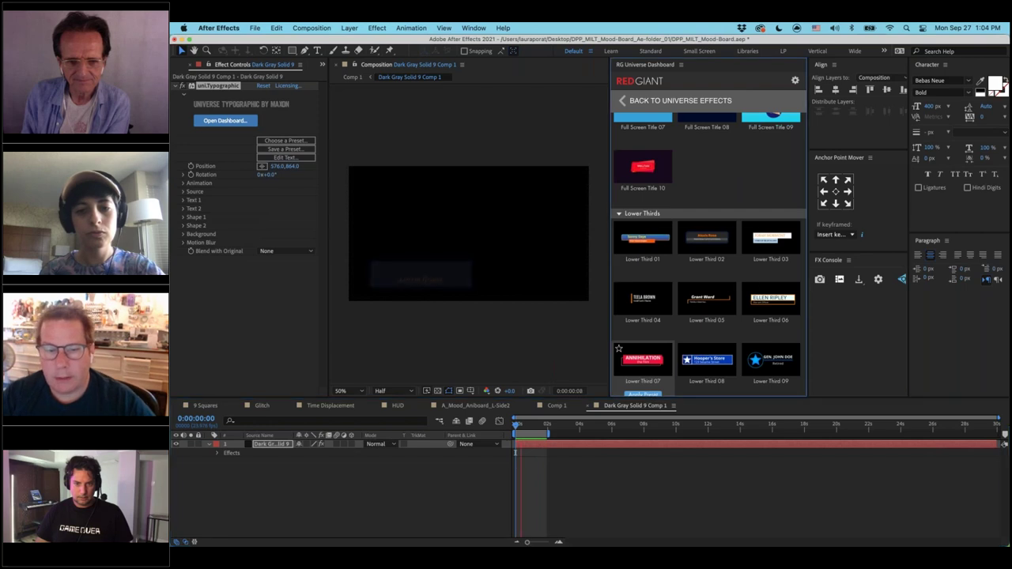
scroll(707, 269, down, 10)
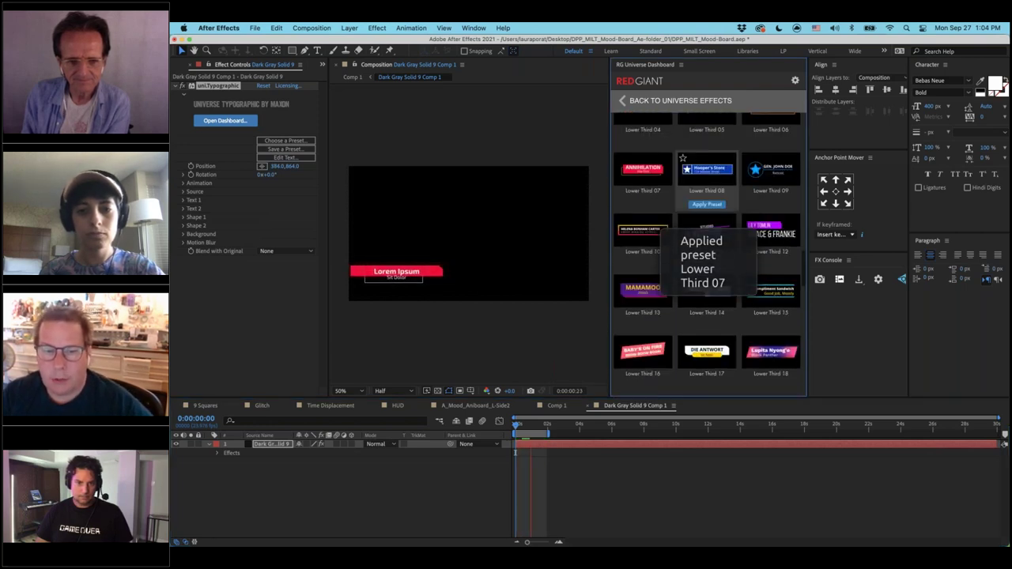
scroll(669, 258, down, 10)
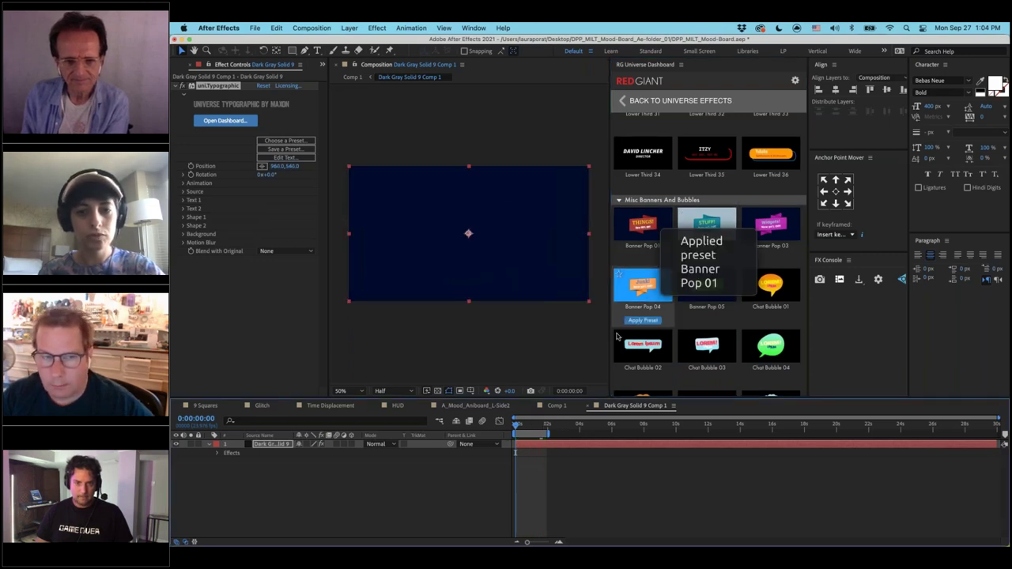
key(space)
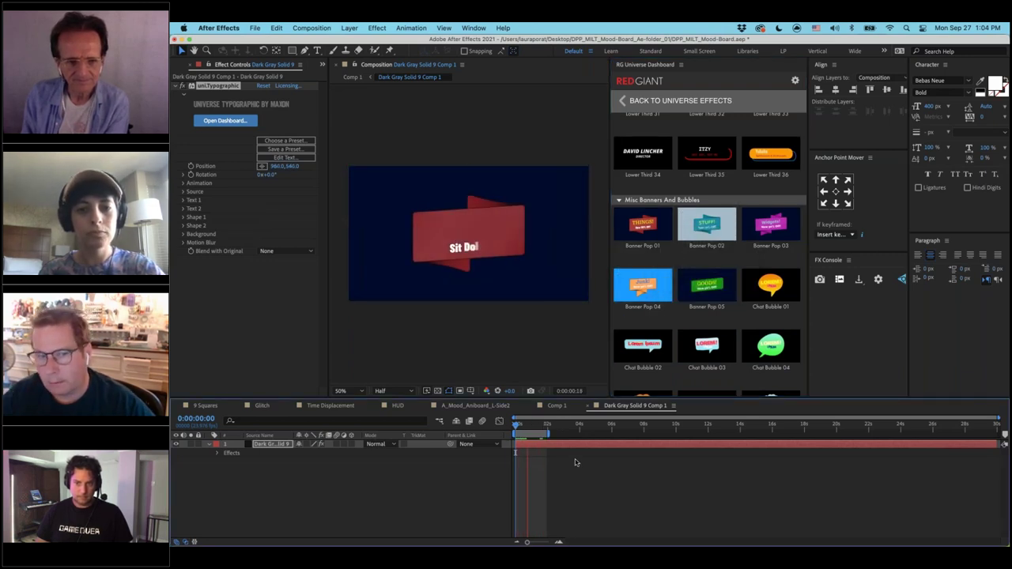
key(space)
Apply and replay the custom Breaking News preset, then switch to Panel 01
scroll(706, 237, down, 5)
scroll(707, 237, down, 2)
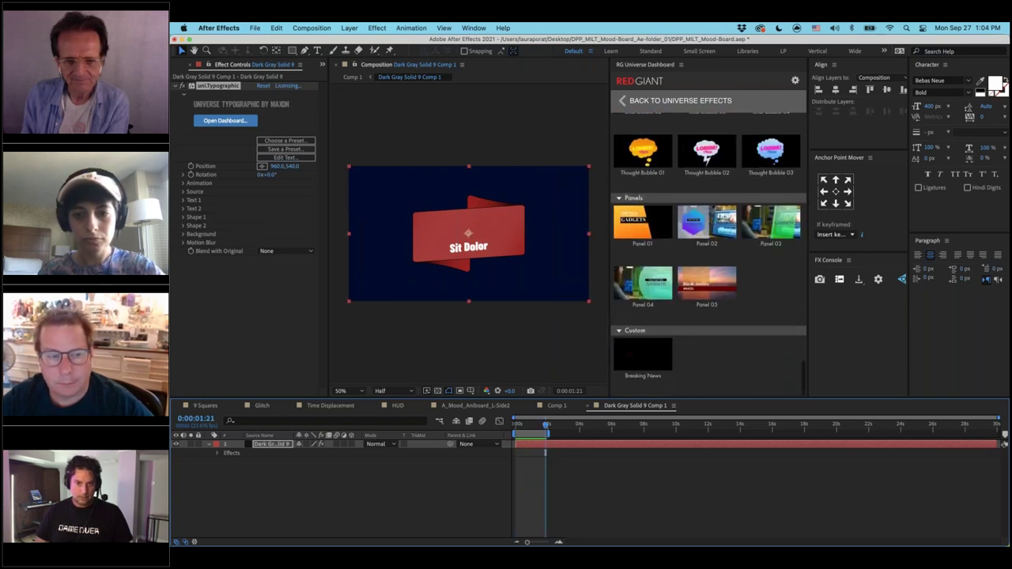
click(643, 356)
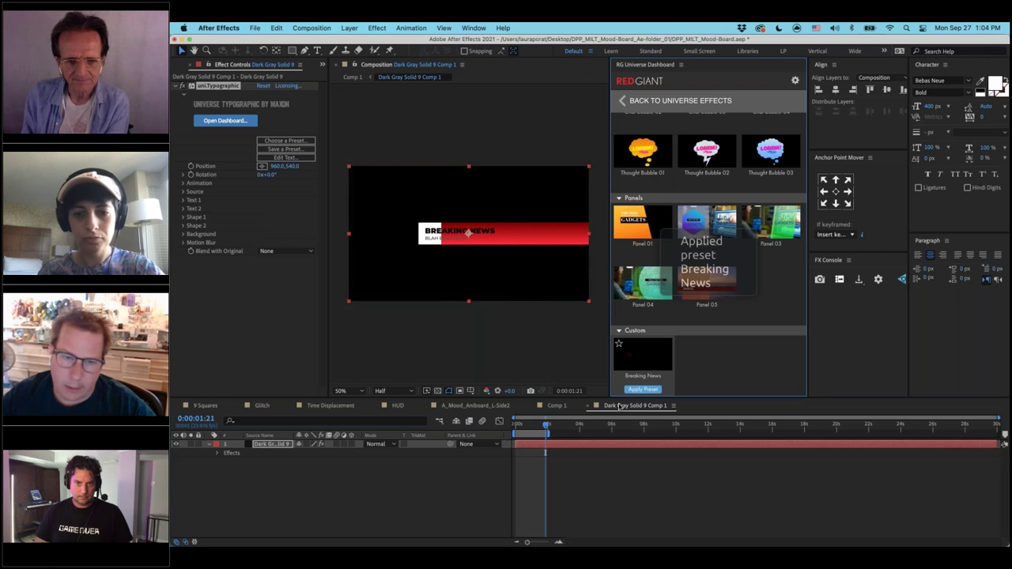
key(Home)
key(space)
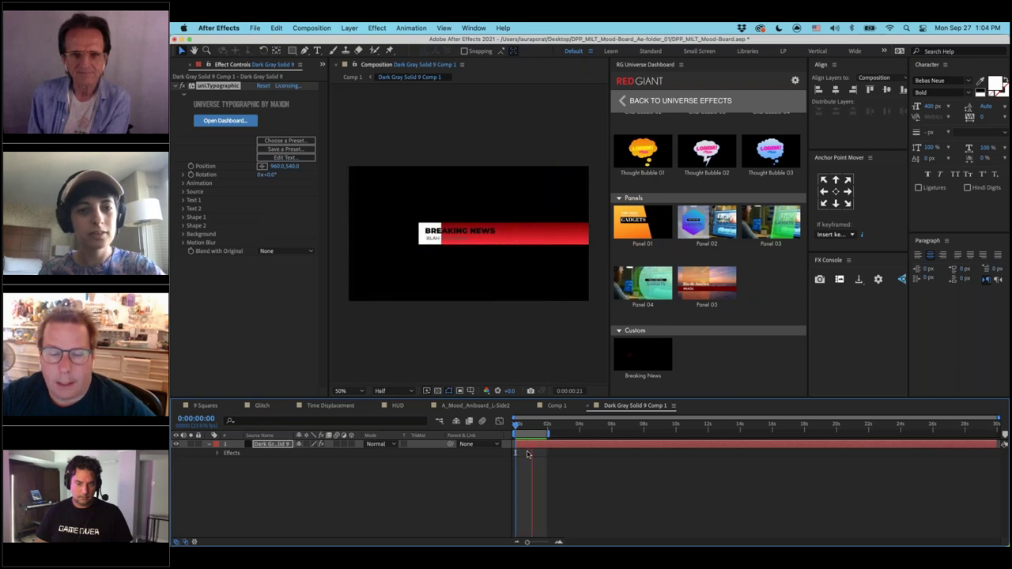
key(space)
click(650, 258)
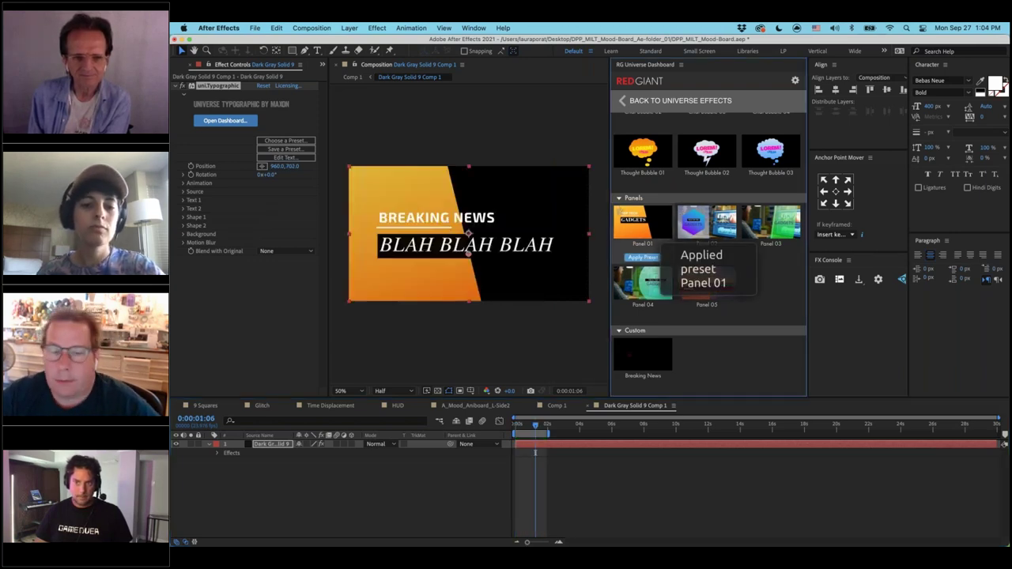
Replay the Panel 01 title from the first frame
drag(535, 426, 492, 427)
key(space)
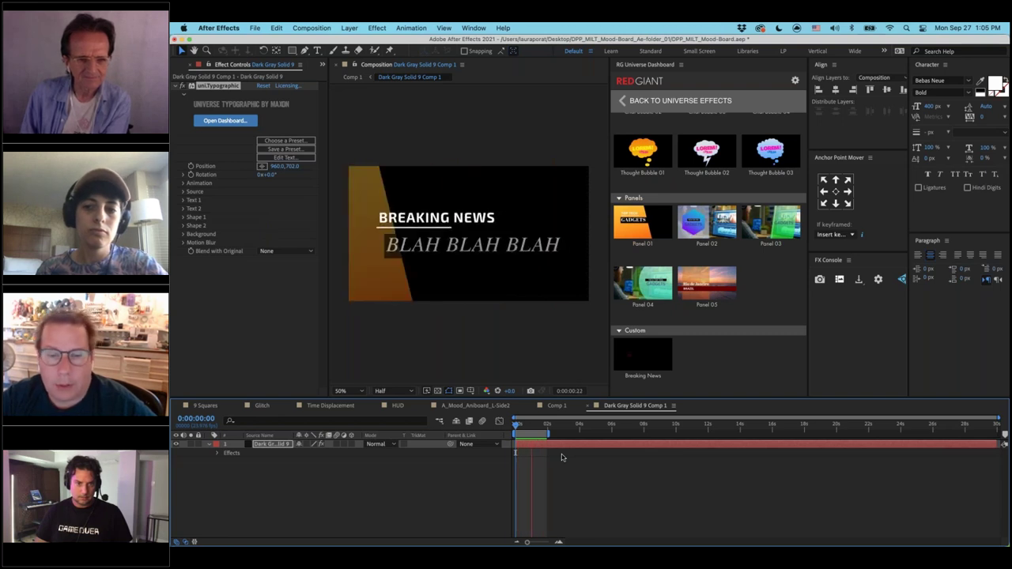
scroll(716, 208, up, 10)
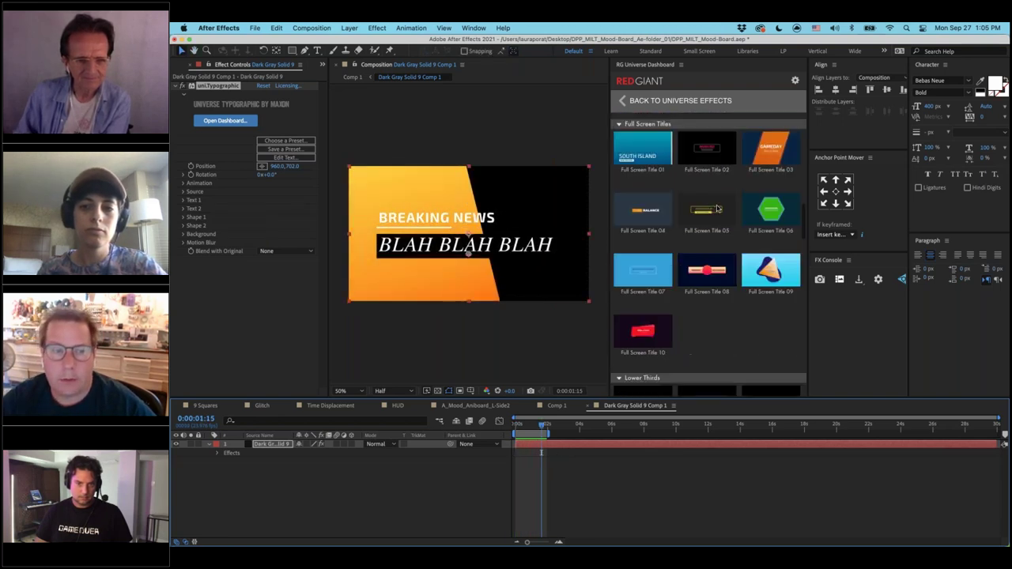
scroll(653, 245, up, 8)
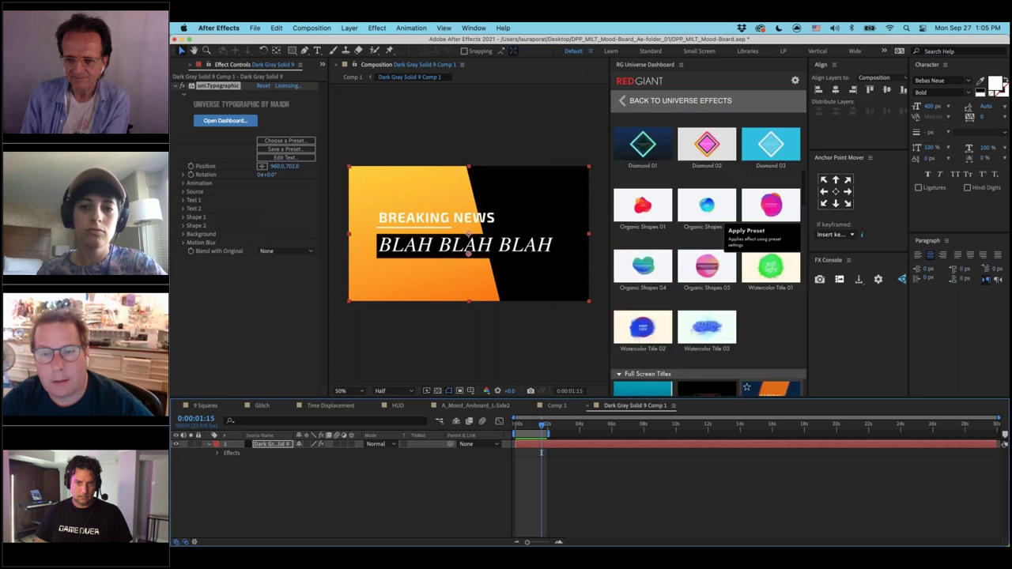
Try Diamond 01, then apply Center Title 04 and stop its preview at one second
click(642, 251)
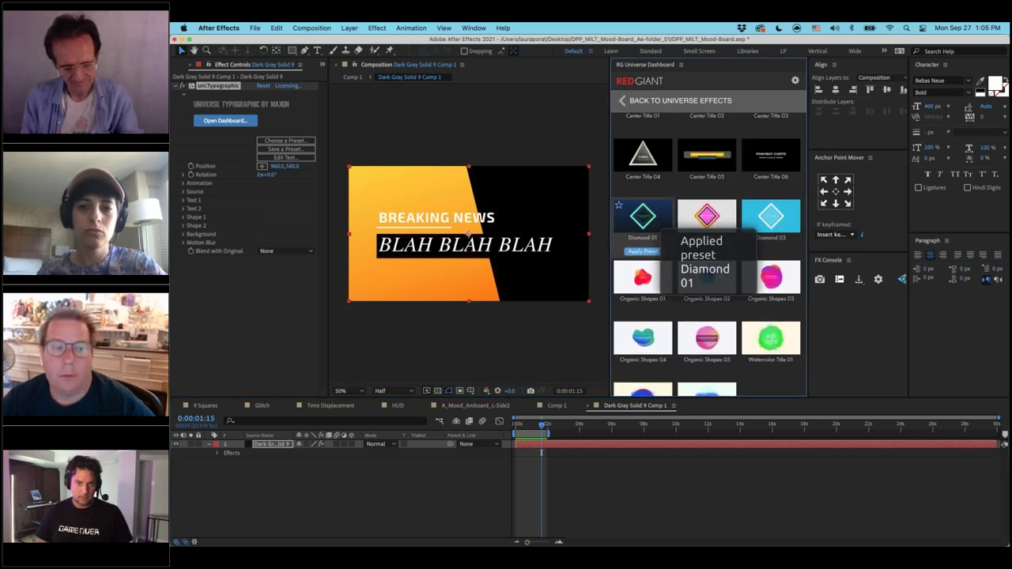
click(643, 192)
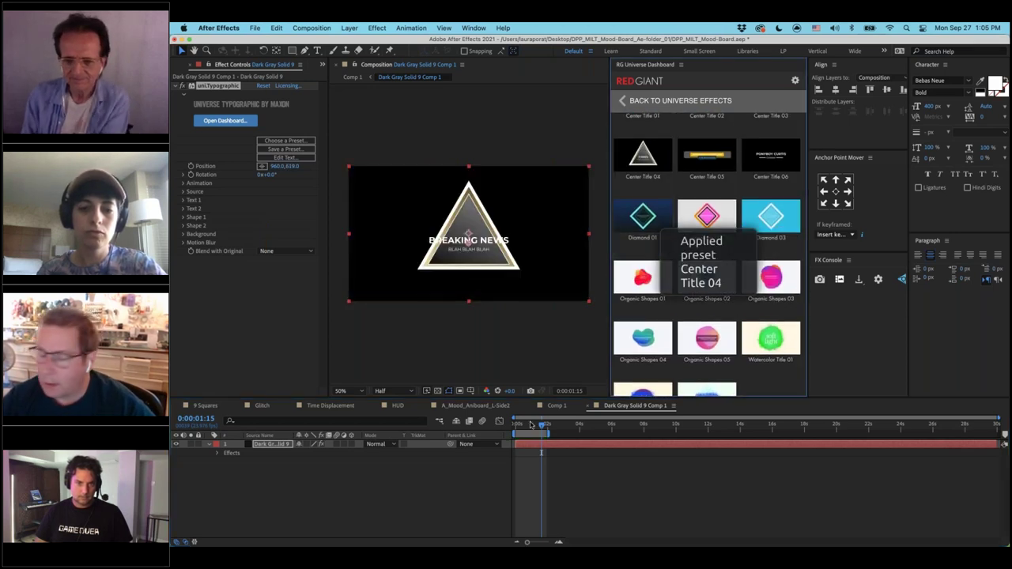
click(559, 426)
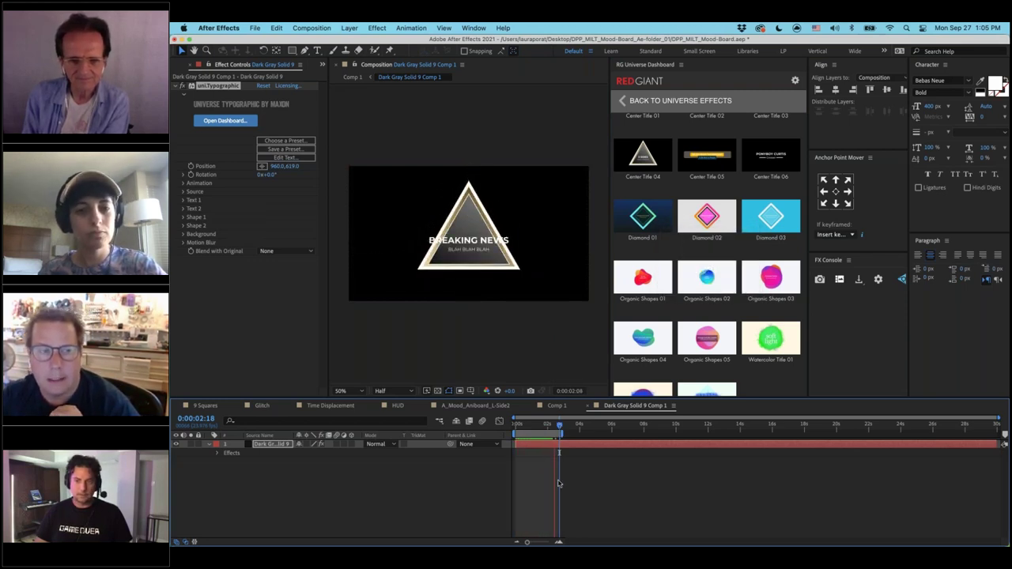
key(space)
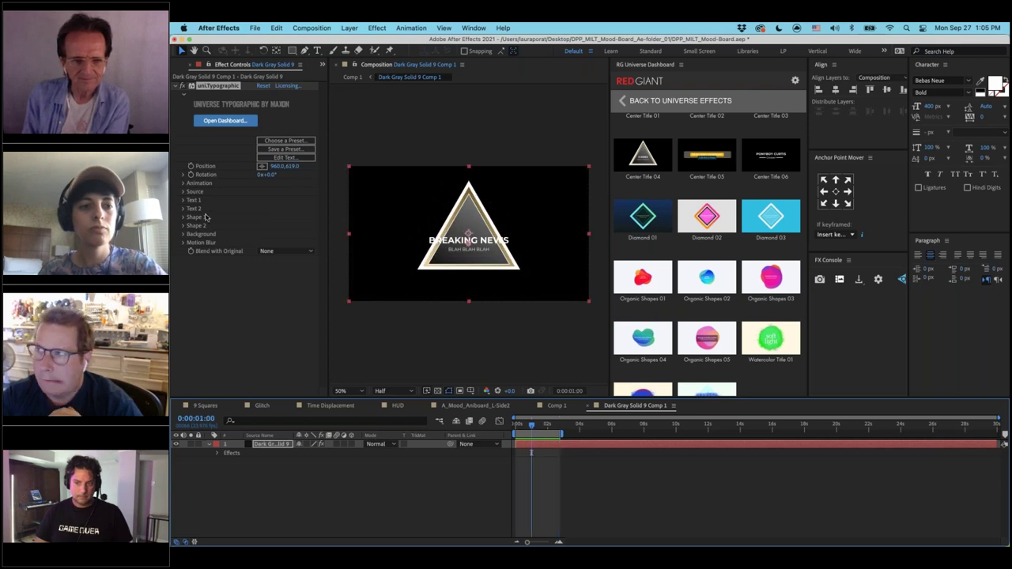
Expand the Animation and Source settings and open Edit Text on the BREAKING NEWS line
click(183, 184)
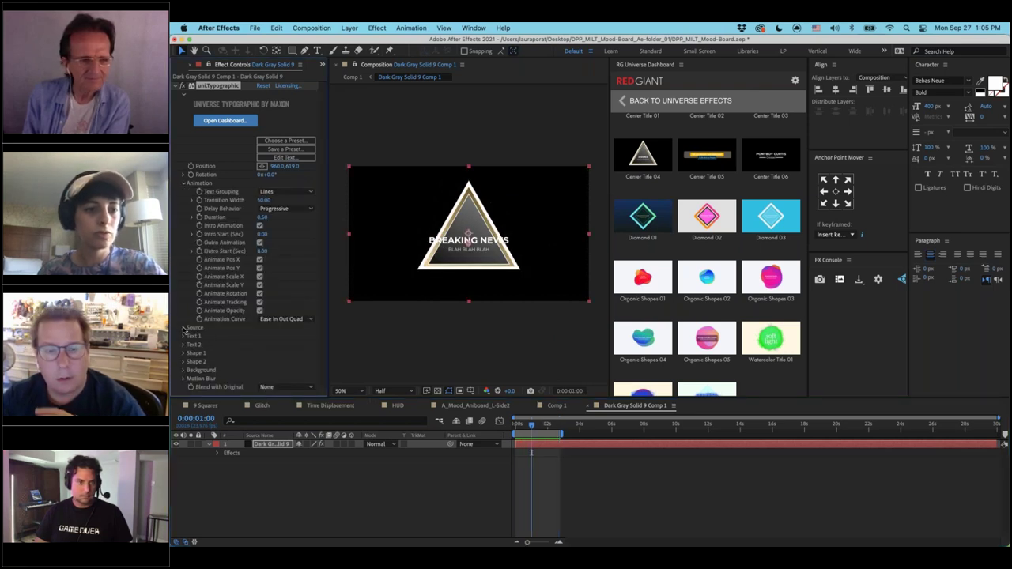
click(184, 329)
scroll(184, 330, down, 2)
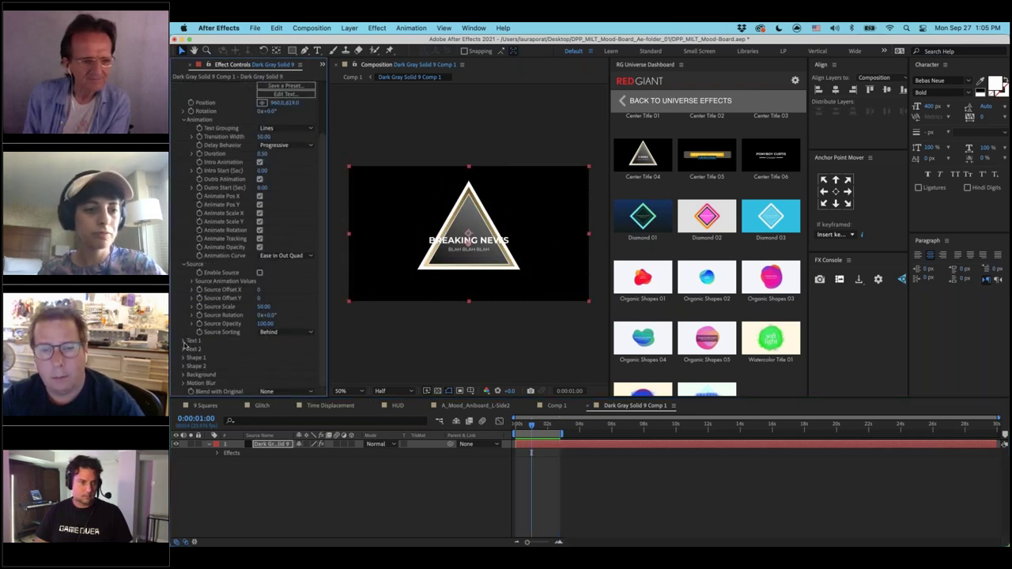
click(183, 341)
scroll(183, 345, down, 2)
scroll(183, 345, up, 4)
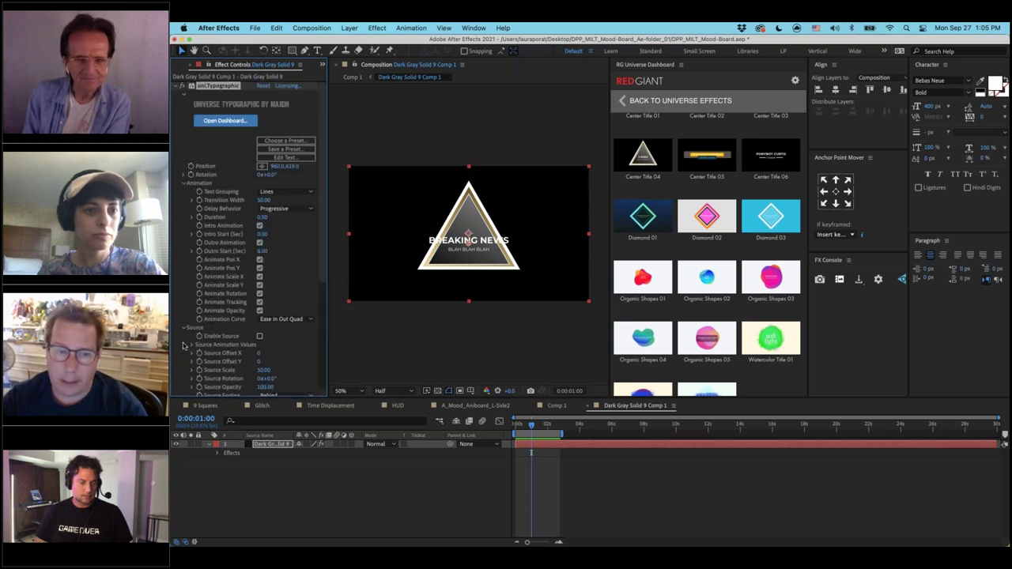
click(279, 158)
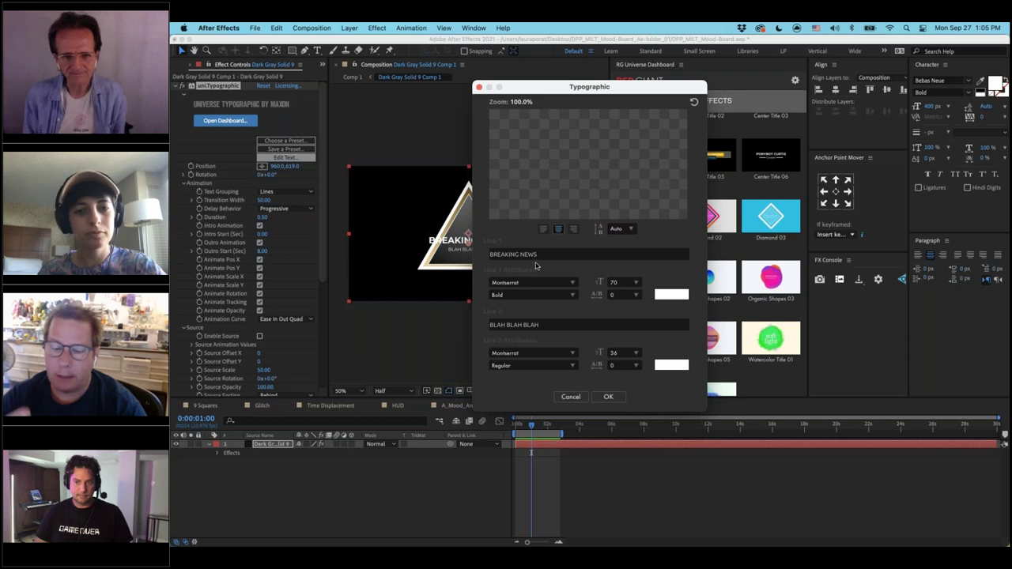
click(508, 255)
Change line one to 'top text' set in Bebas Neue
triple_click(508, 254)
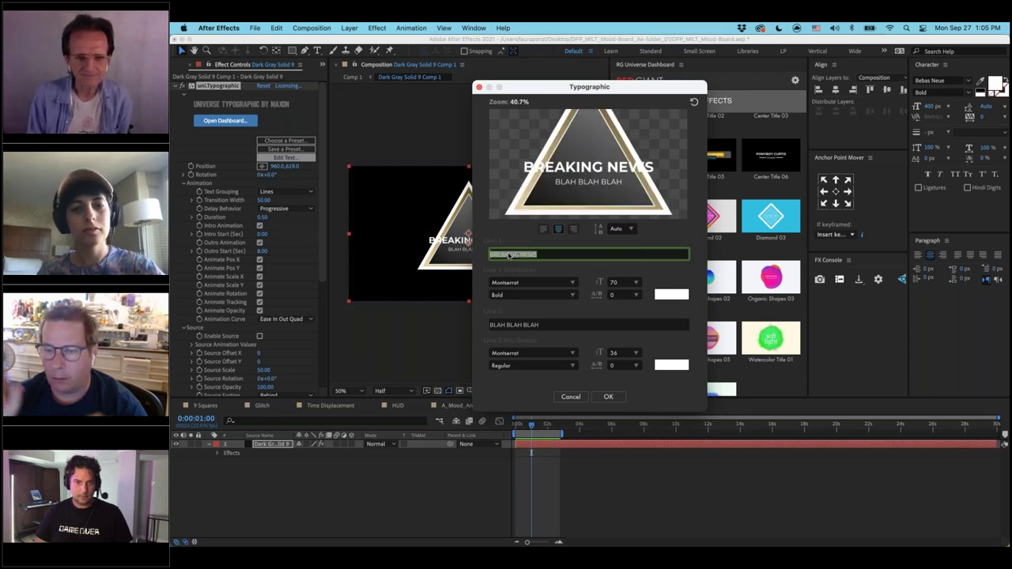
text(top text)
click(518, 283)
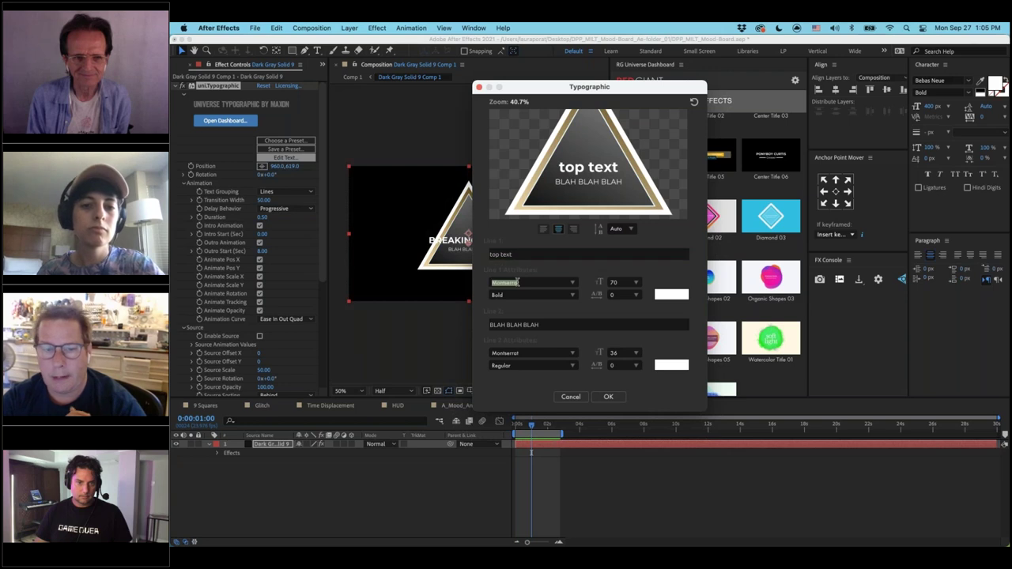
click(573, 284)
scroll(544, 304, down, 6)
scroll(537, 325, down, 8)
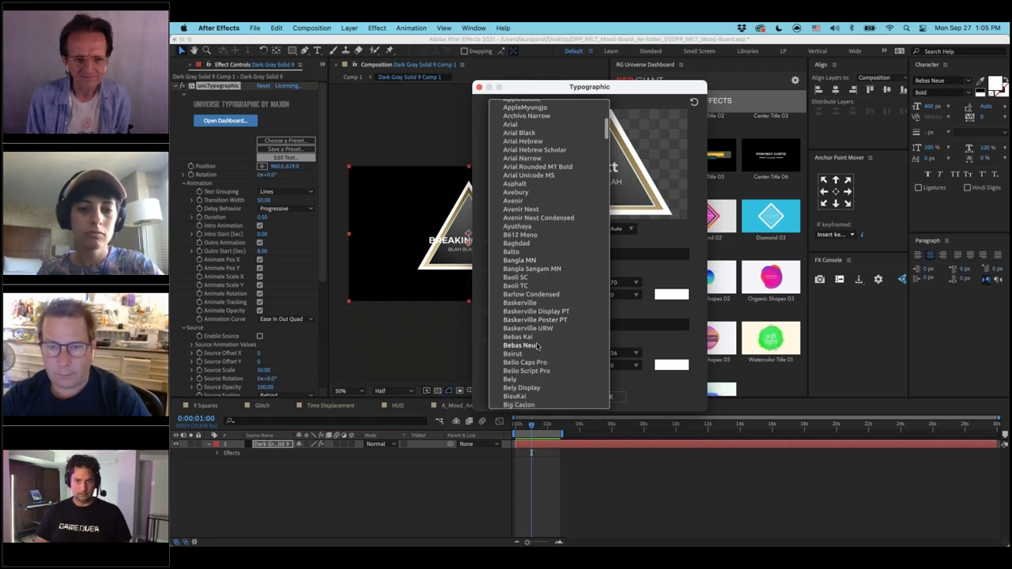
click(536, 346)
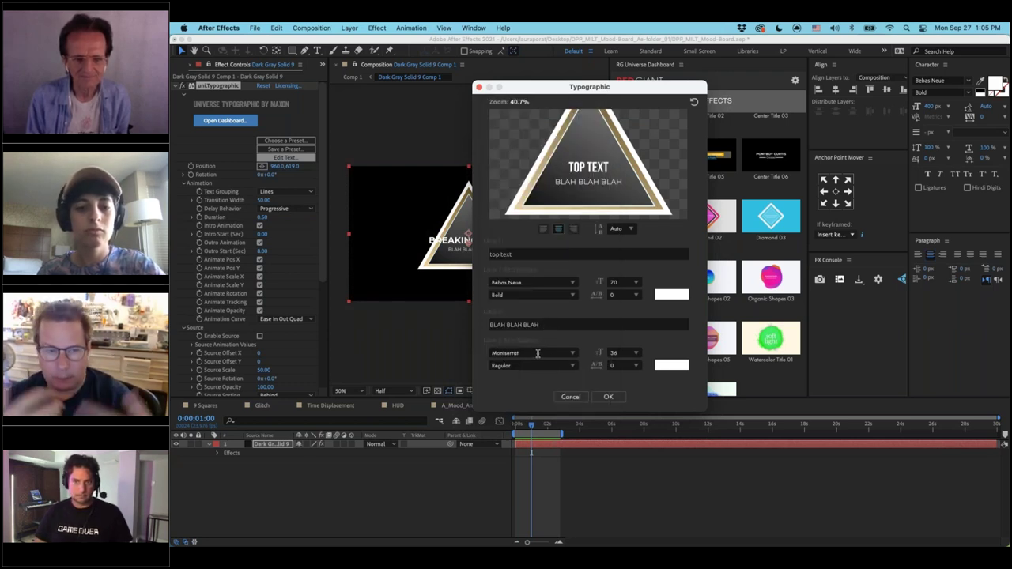
Give line two Light weight and the text 'bottom text'
click(574, 367)
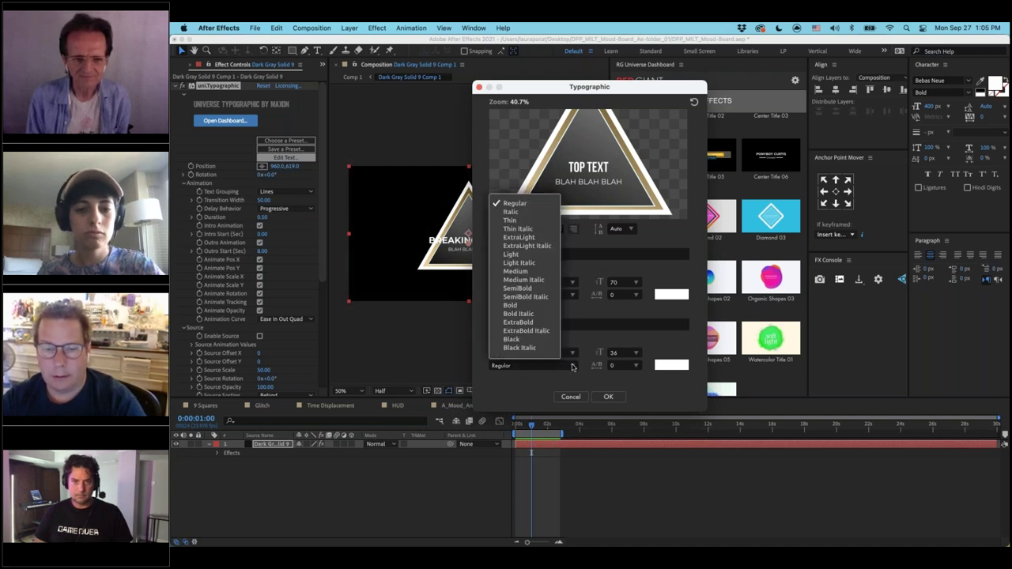
click(531, 340)
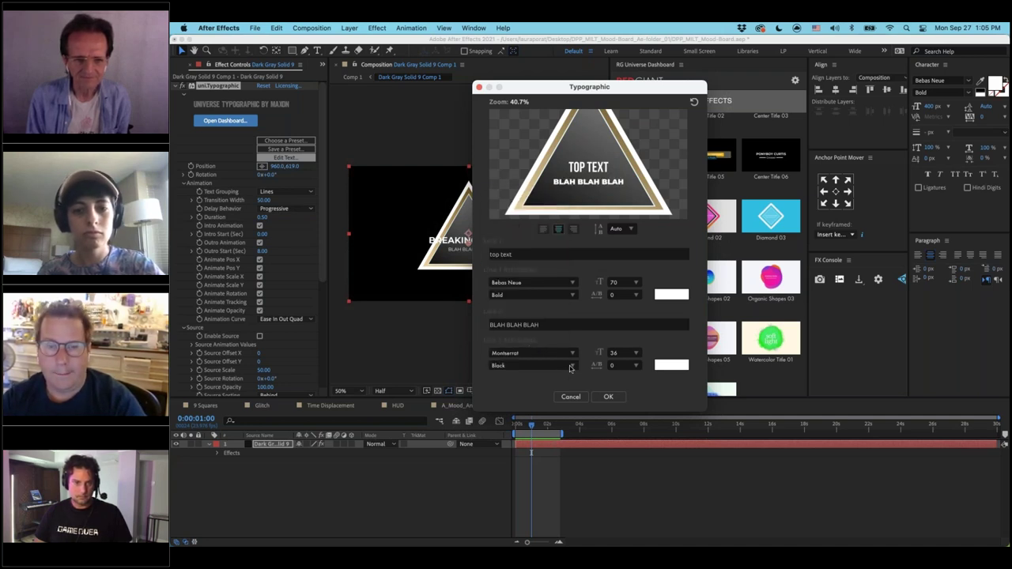
click(574, 367)
click(514, 229)
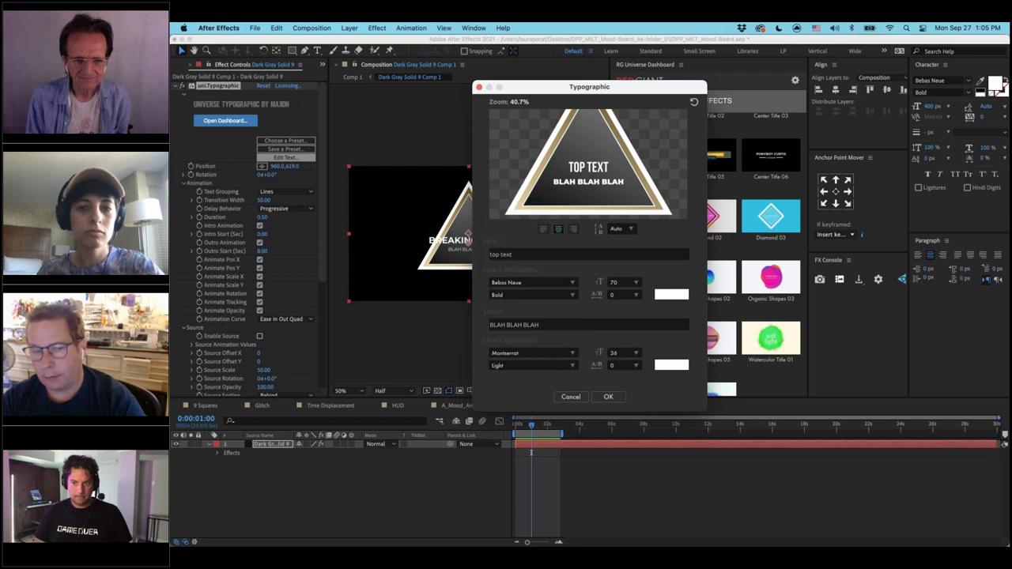
click(516, 324)
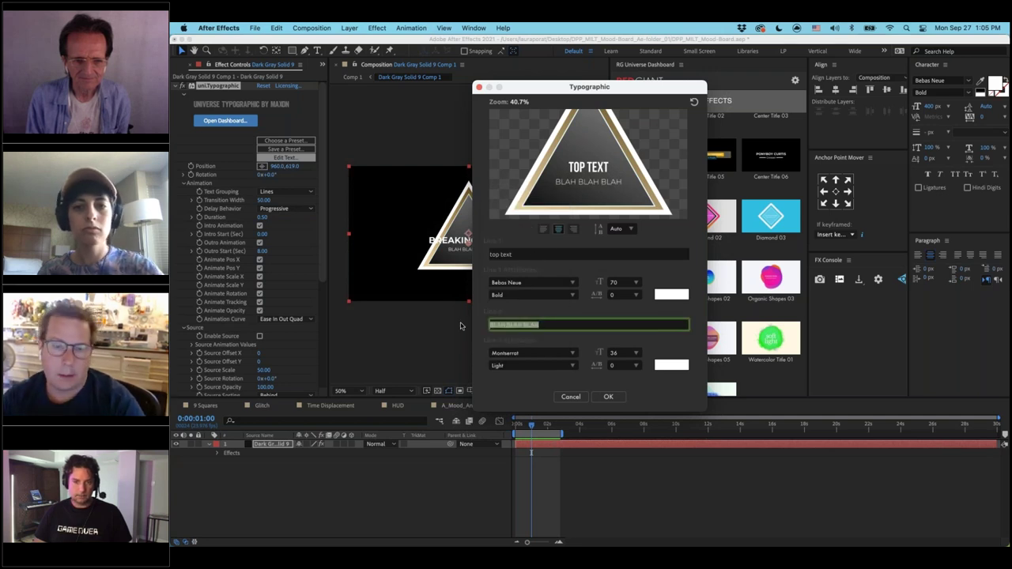
text(bottom text)
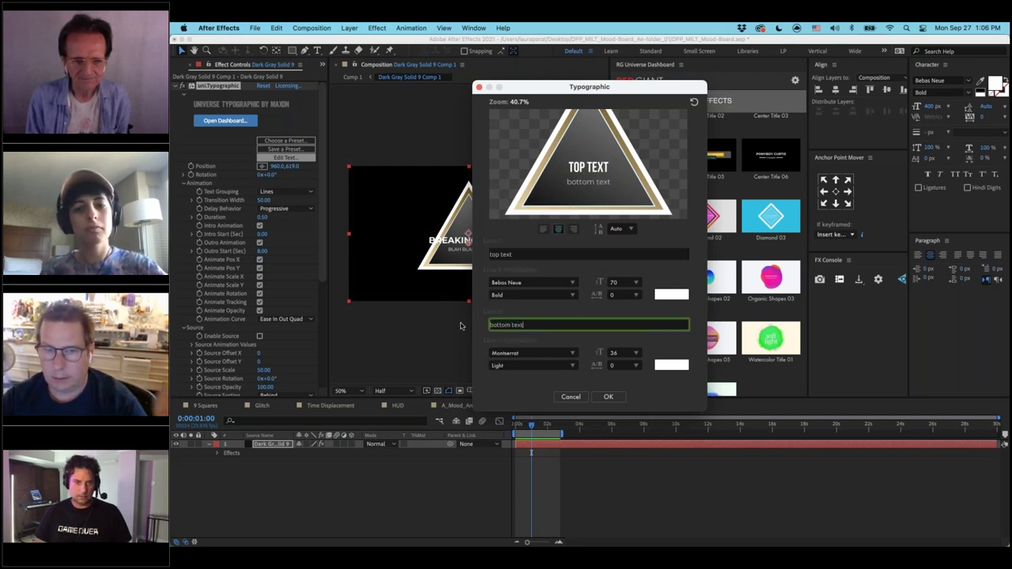
Set line one's size to 72, apply the edits, and preview the title
click(636, 285)
click(629, 256)
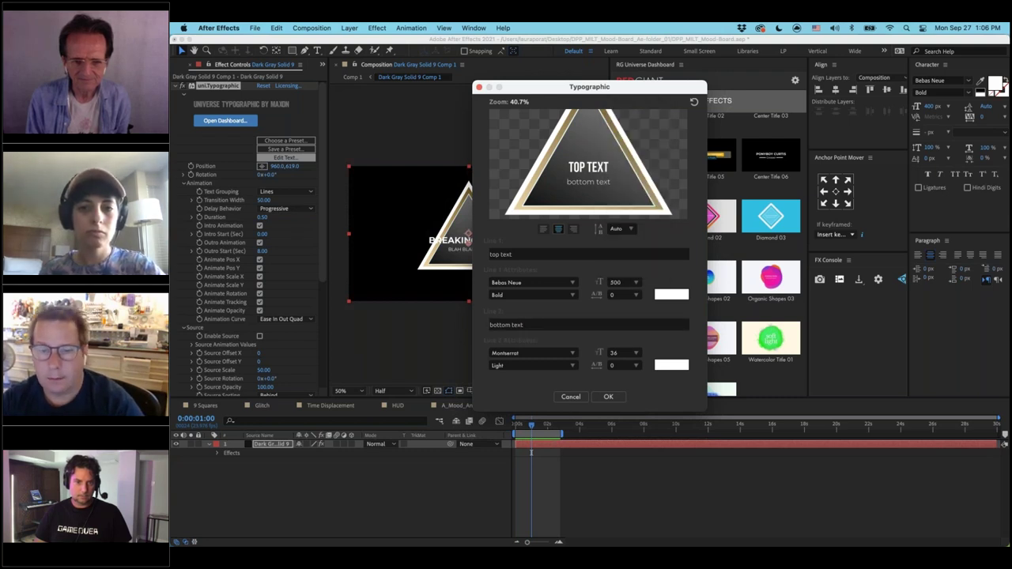
click(637, 283)
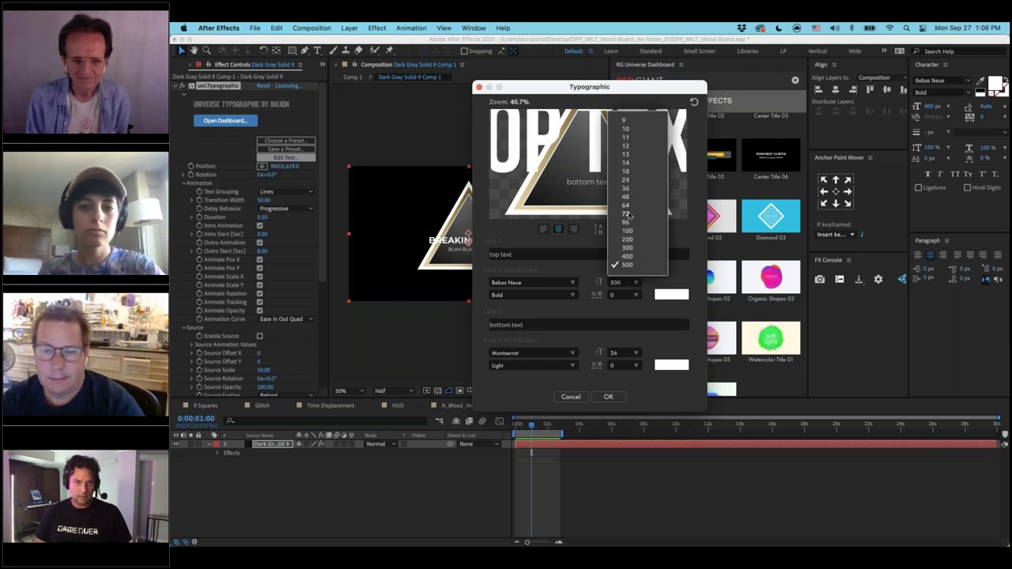
click(626, 214)
click(607, 397)
key(space)
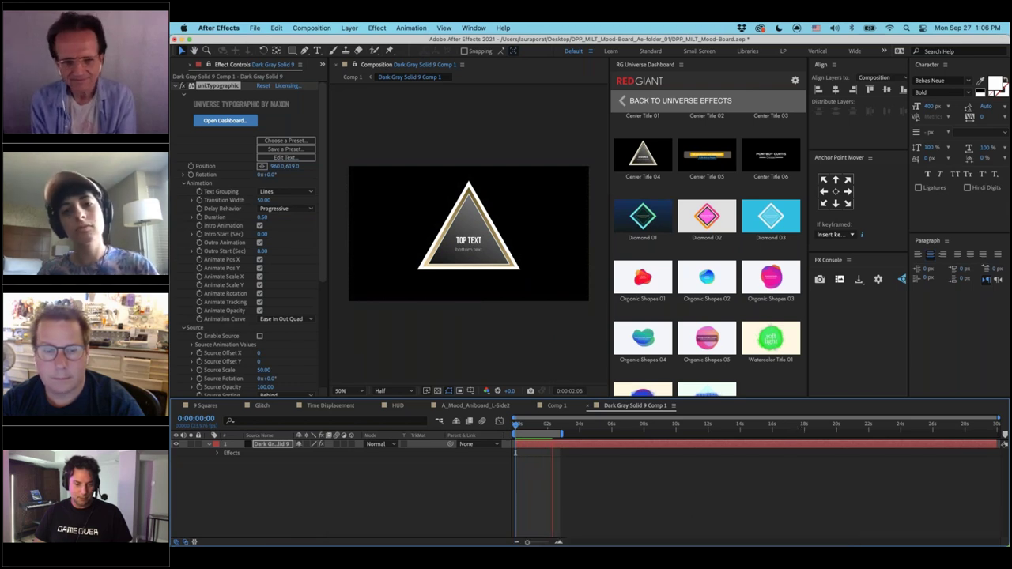
key(super+Tab)
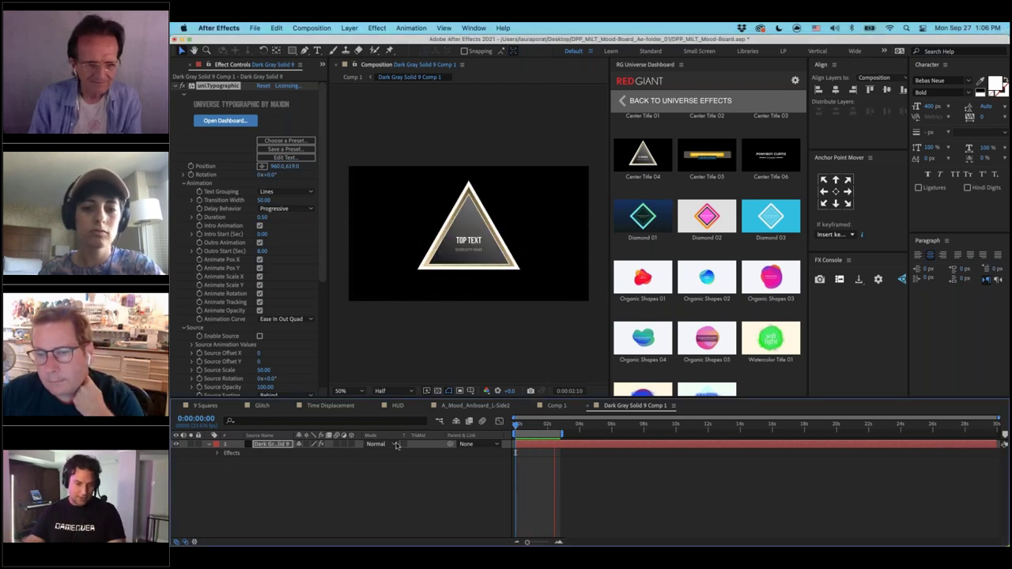
Apply the Center Title 06 preset and preview it
click(215, 457)
drag(531, 427, 551, 428)
scroll(712, 261, up, 2)
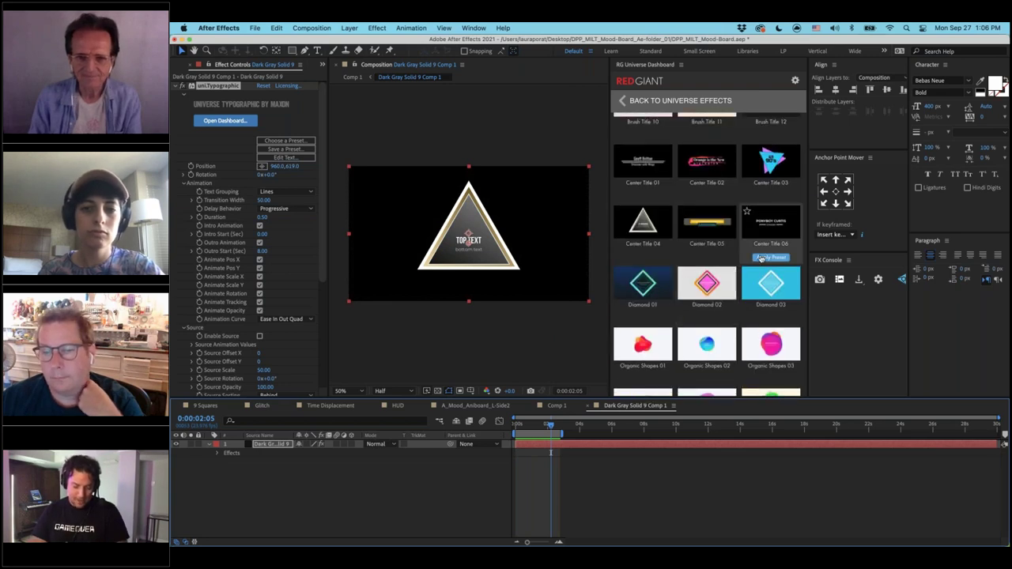
click(761, 258)
key(space)
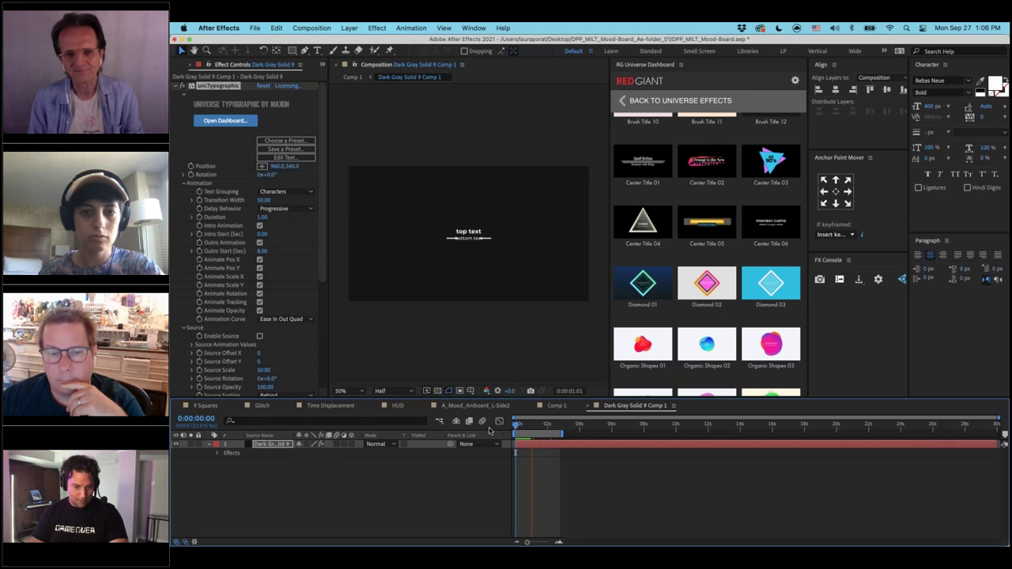
Reset uni.Typographic, reapply Center Title 01 and replay it, then apply Diamond 02
click(641, 197)
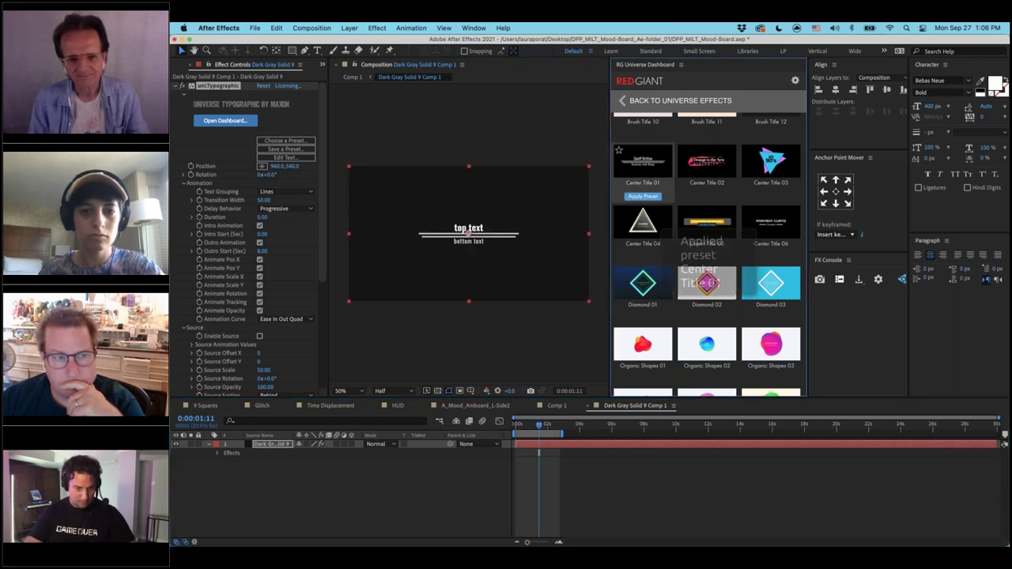
click(264, 86)
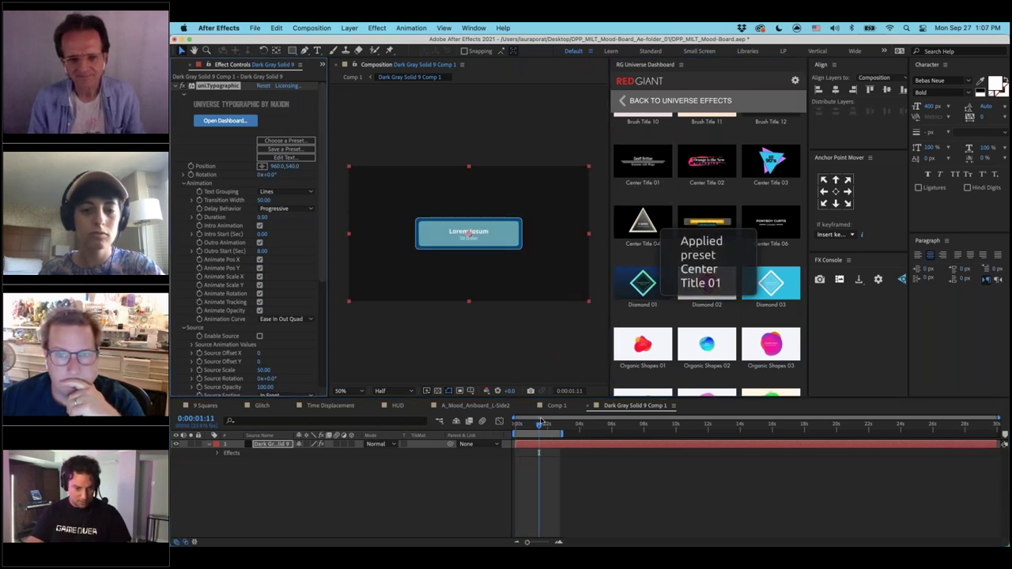
click(642, 197)
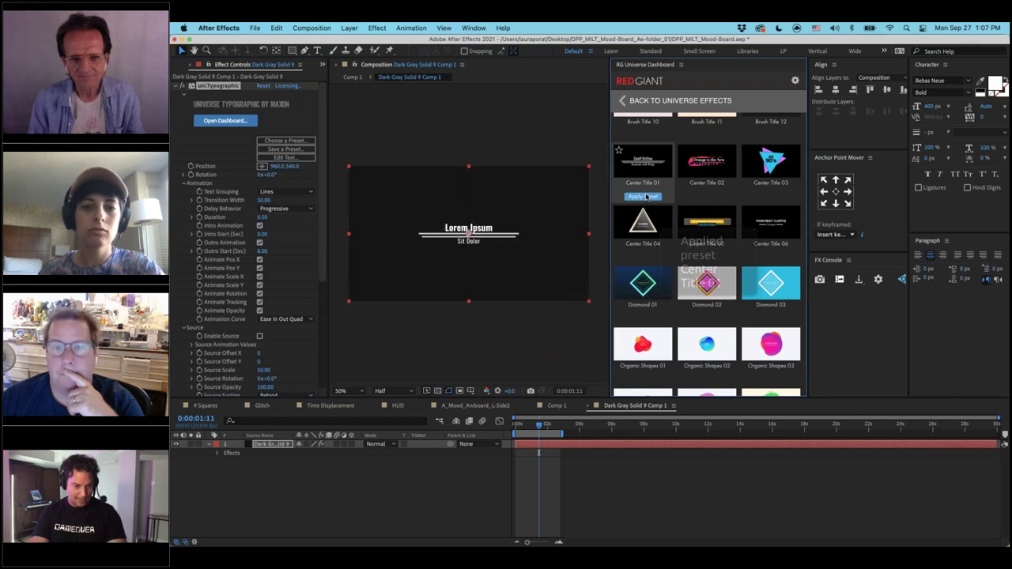
drag(541, 426, 515, 426)
key(space)
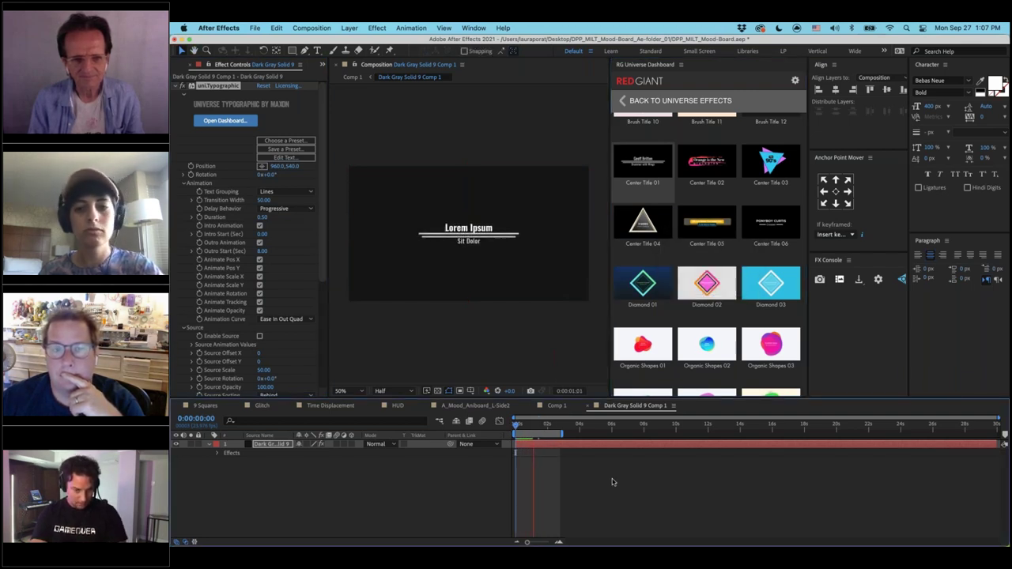
click(706, 320)
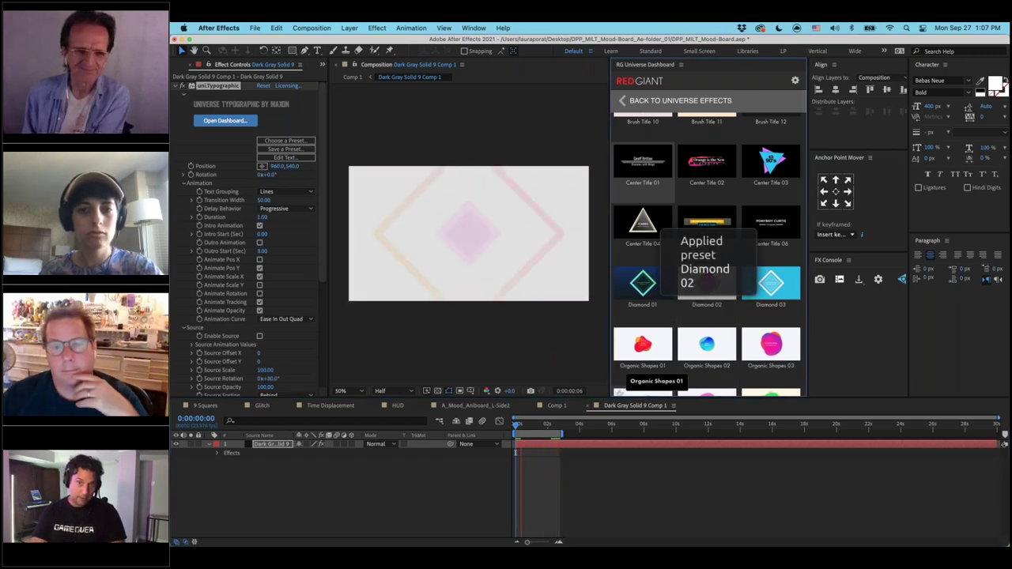
Apply Brush Title 10, stop its preview, then apply Brush Title 06
scroll(672, 261, up, 5)
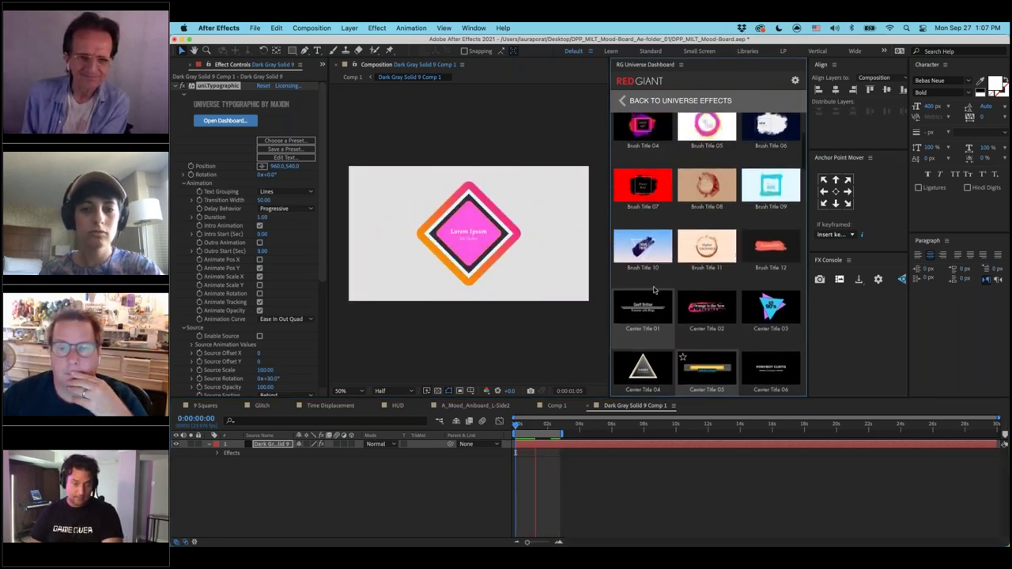
click(645, 282)
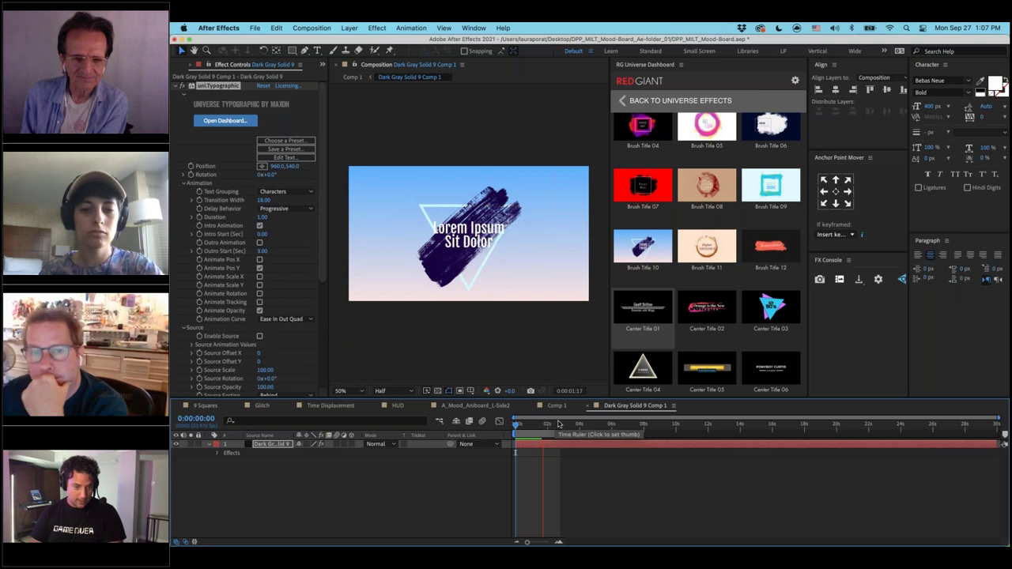
key(space)
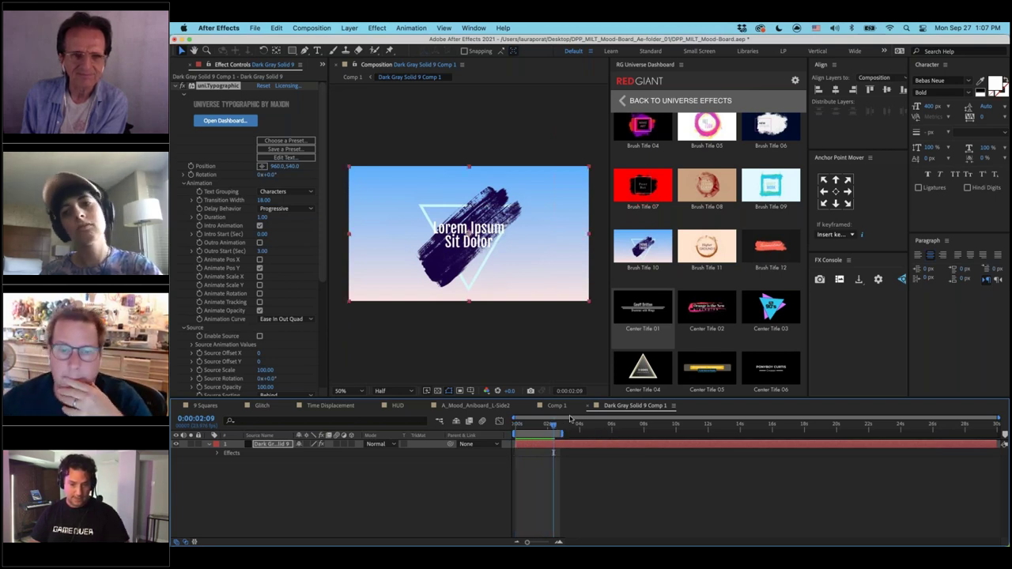
click(771, 128)
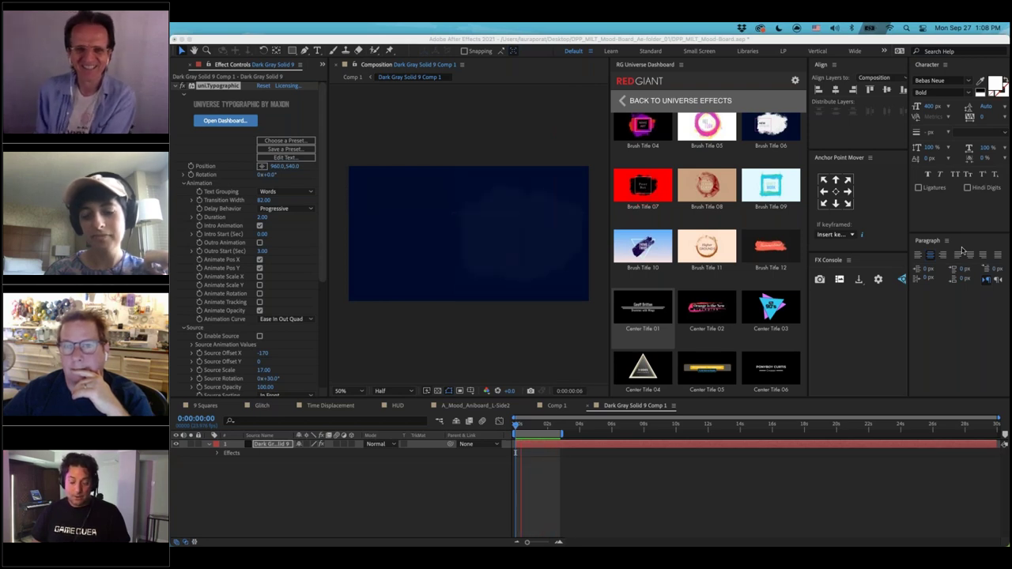
Apply the Brush Title 12 preset, then switch over to Safari
click(330, 495)
mouse_move(750, 291)
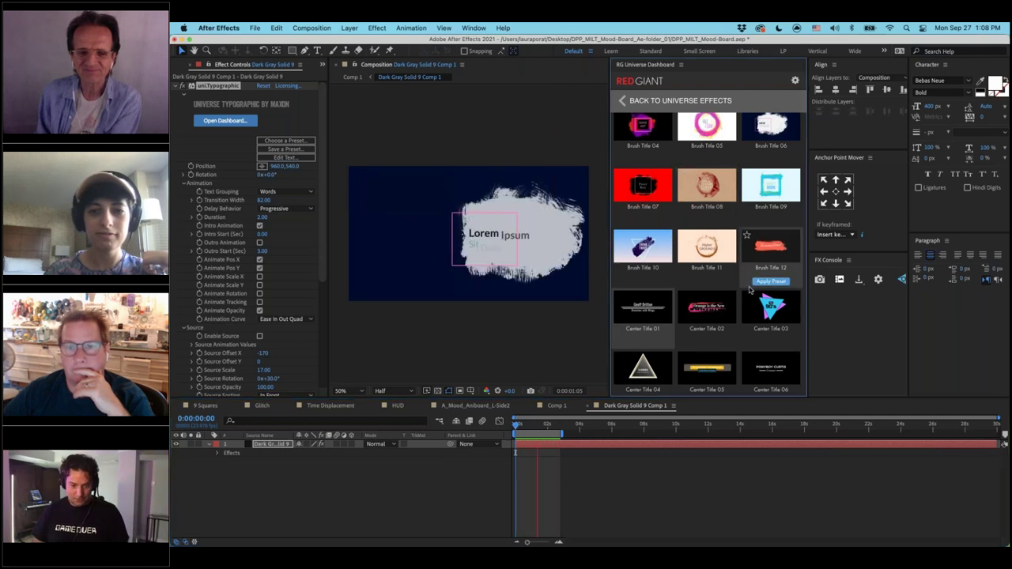
click(771, 281)
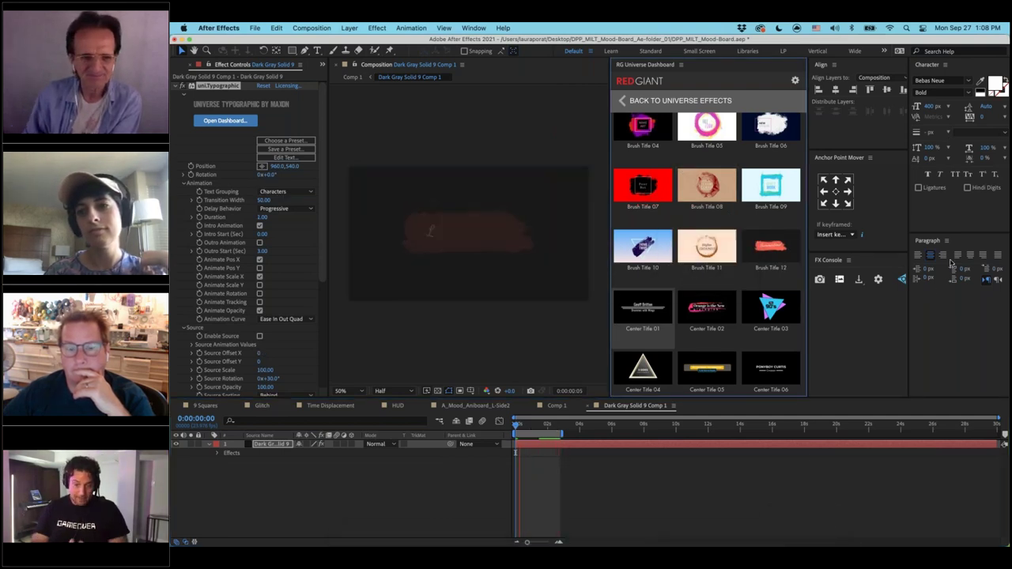
key(super+Tab)
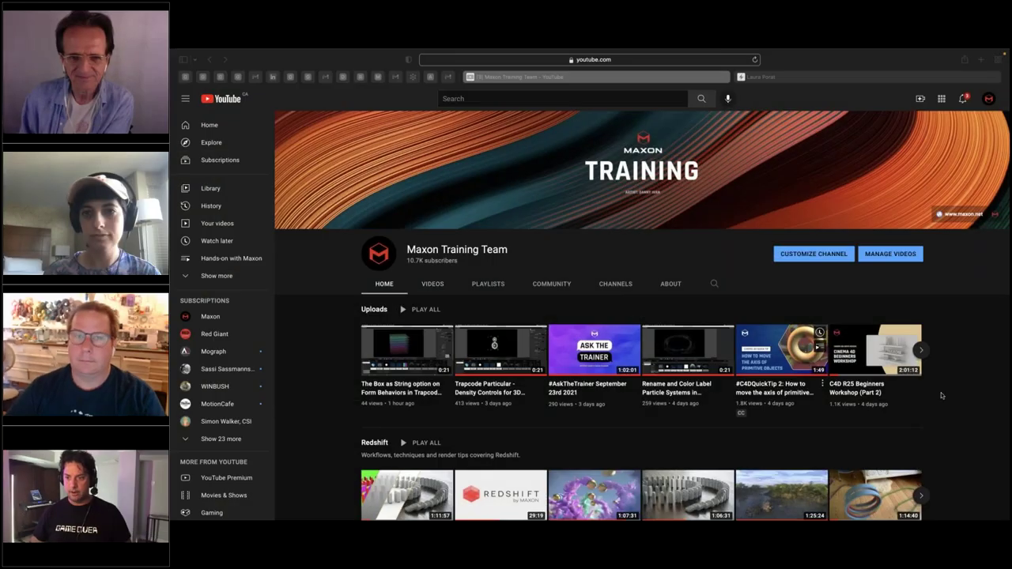
key(super+h)
key(super+Tab)
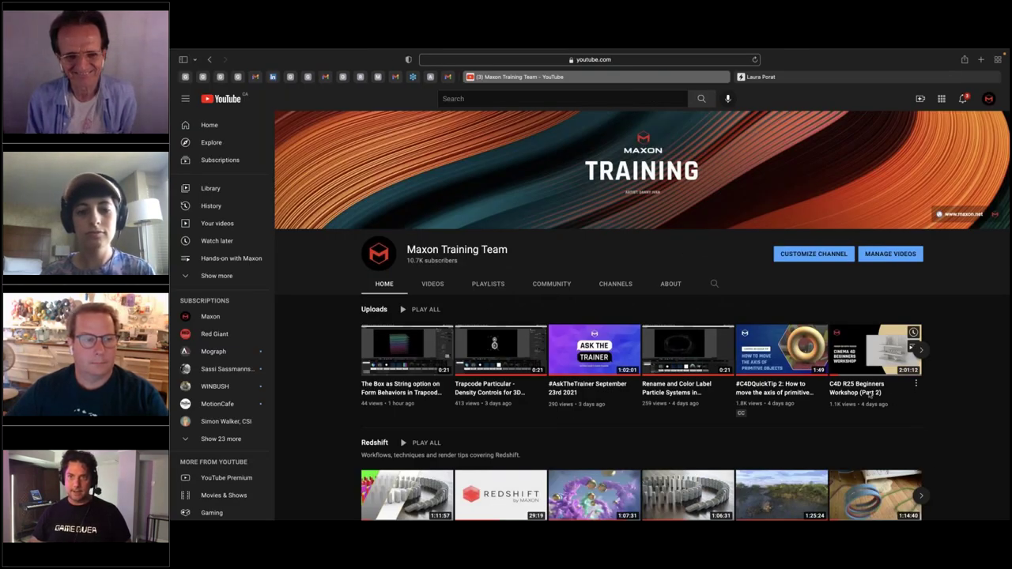
click(784, 79)
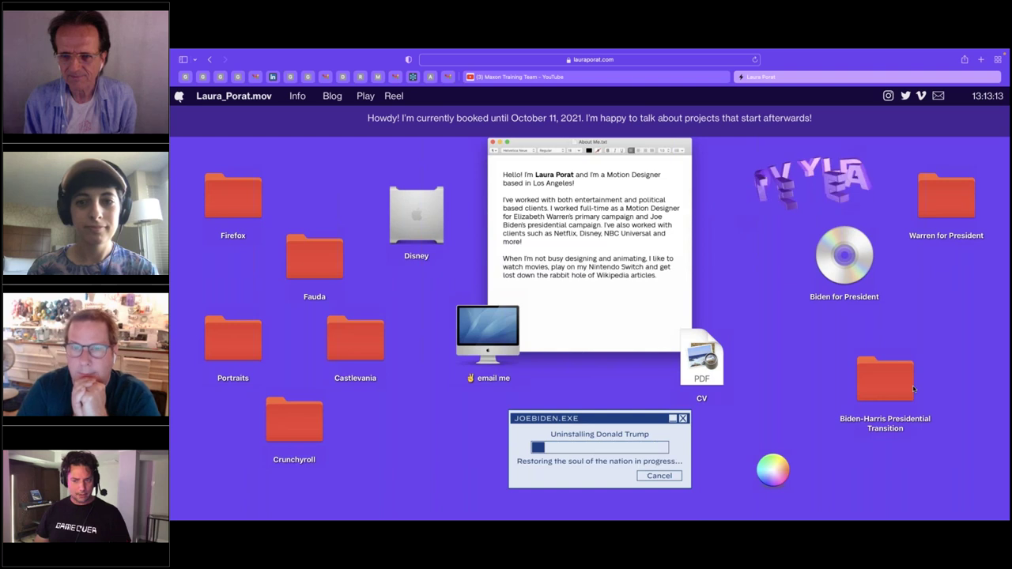
Bring up Maxon's Certification page listing Cinema 4D certifications, then hide Safari
mouse_move(183, 49)
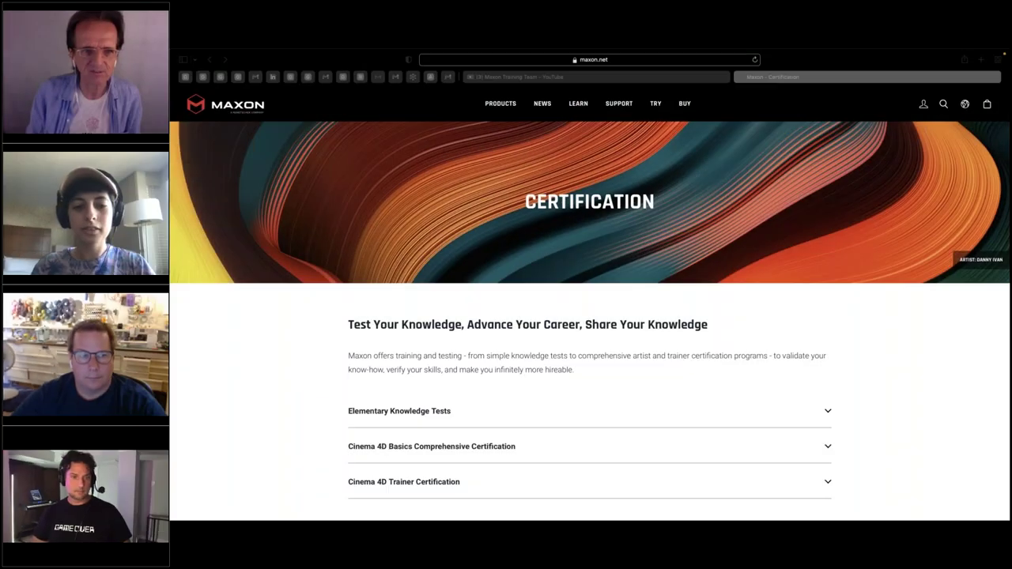
key(super+h)
key(super+Tab)
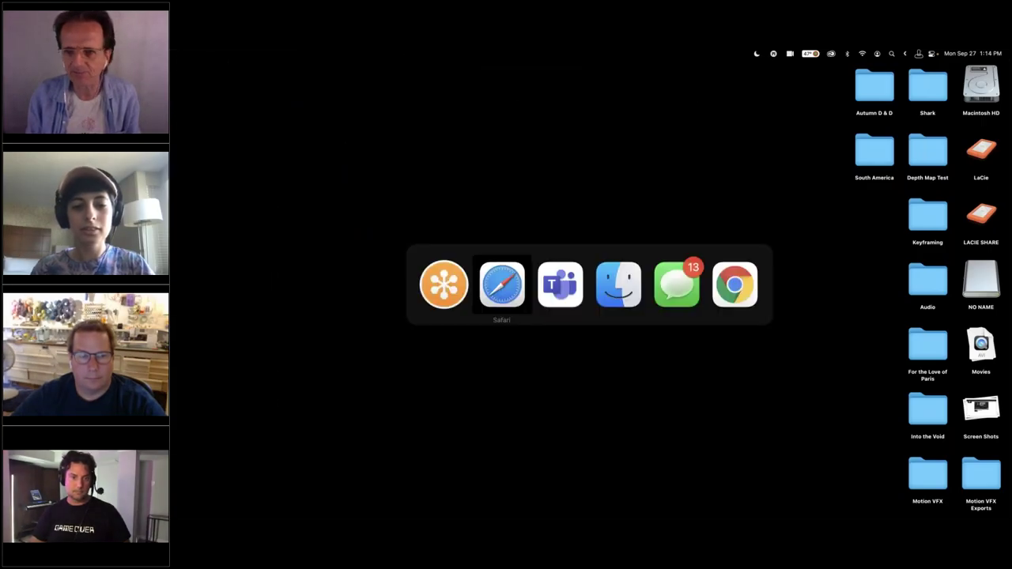
scroll(589, 316, down, 2)
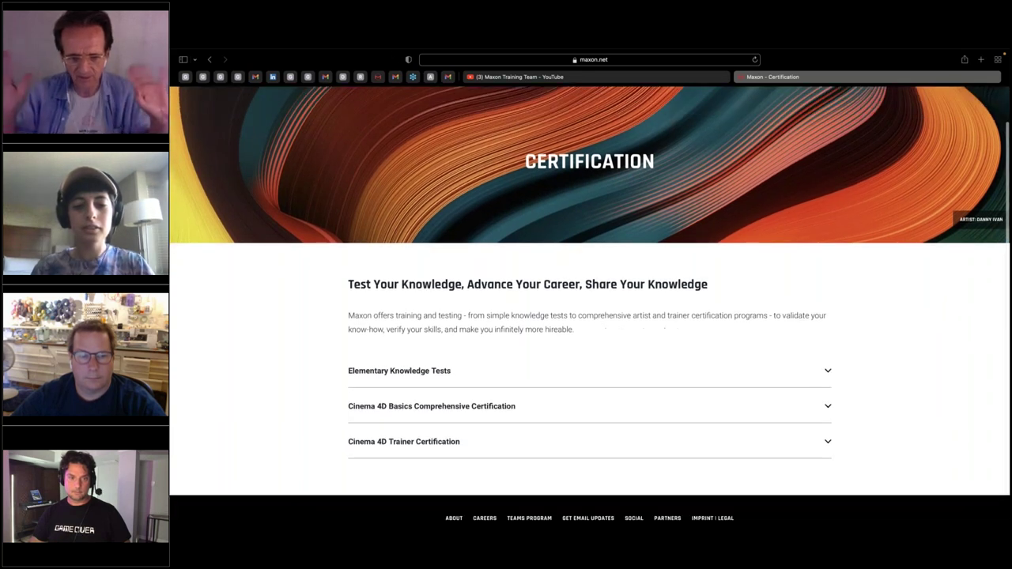
scroll(590, 316, up, 1)
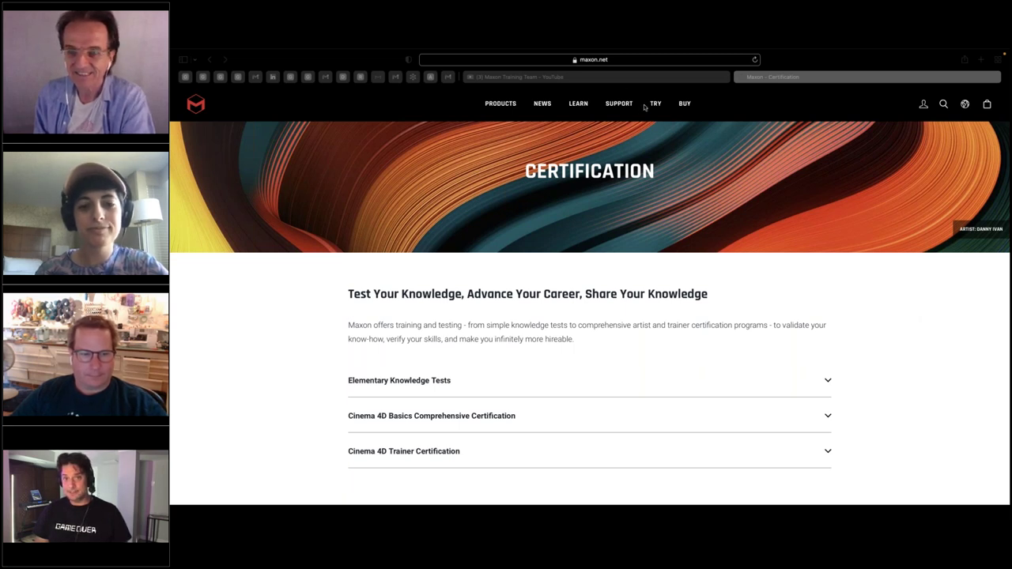
click(674, 60)
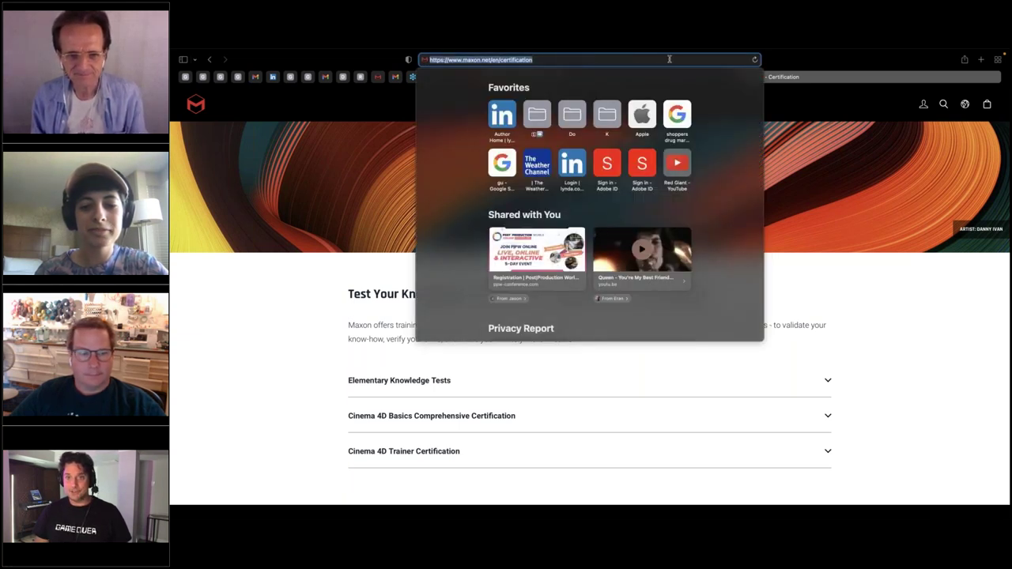
click(802, 203)
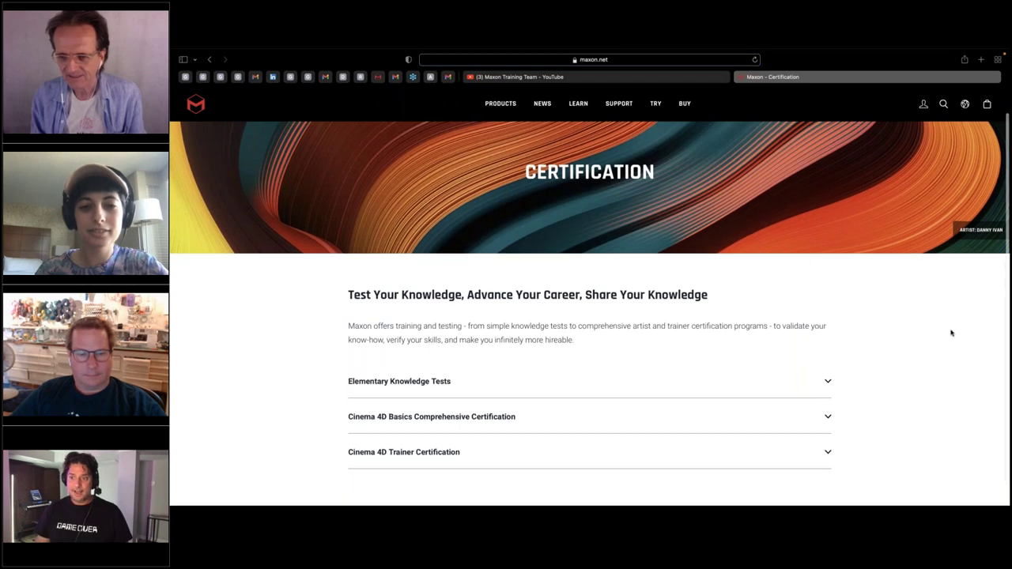